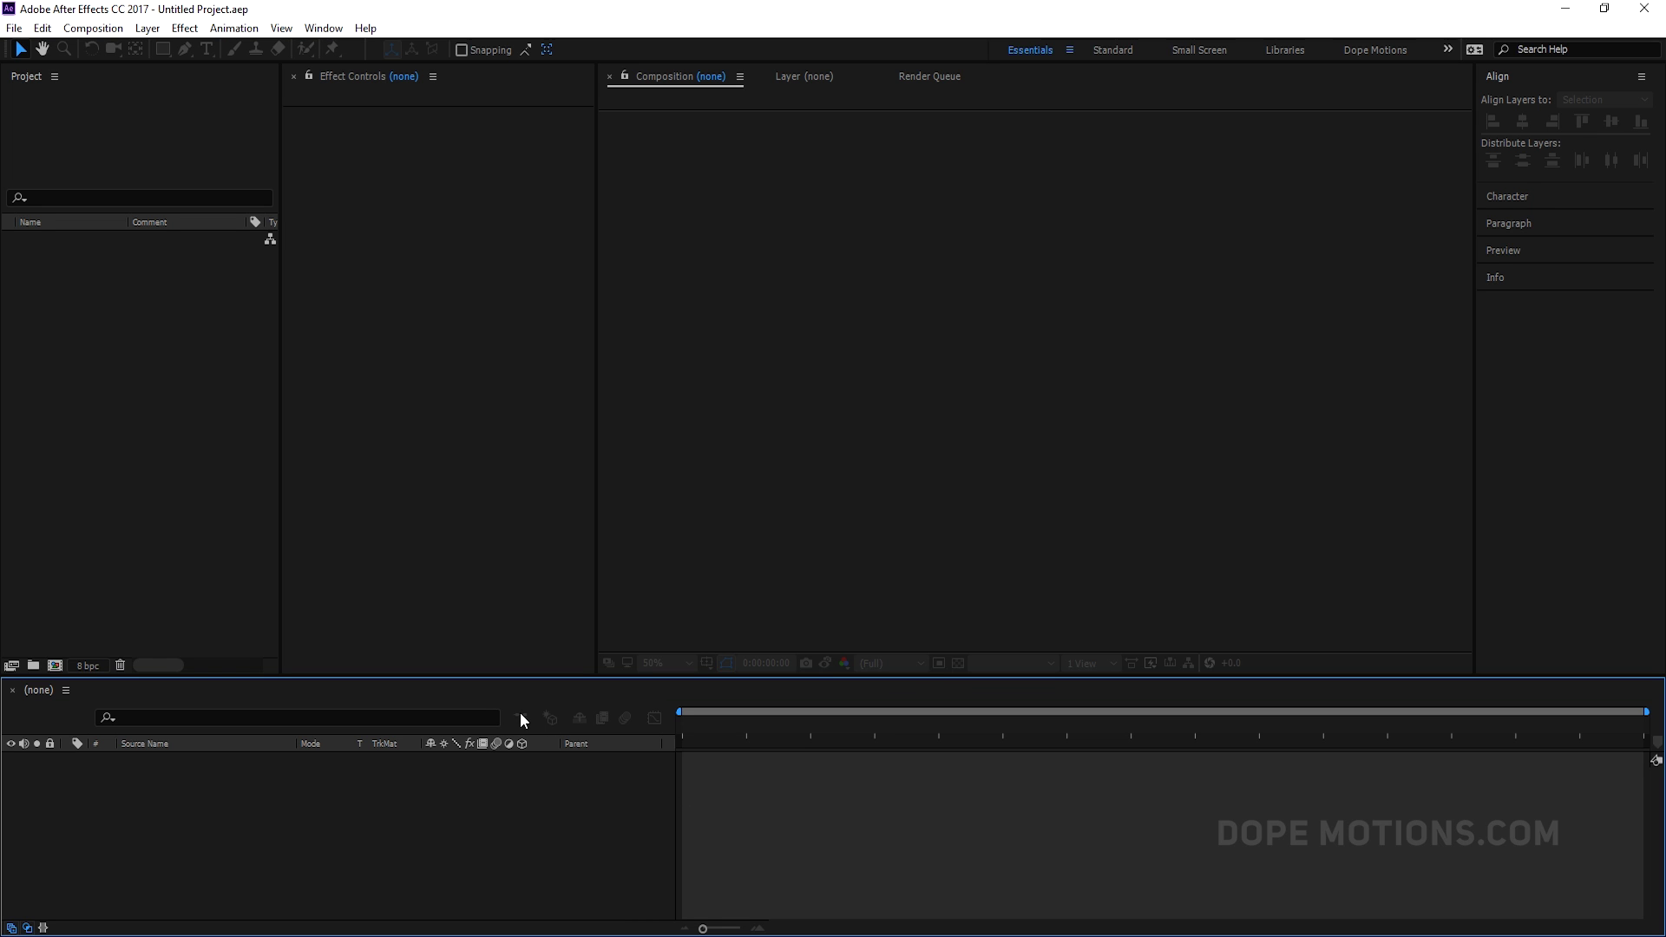
Step: Create a composition named Main at 1920×1080, 30 fps, 10 seconds long
left_click(55, 666)
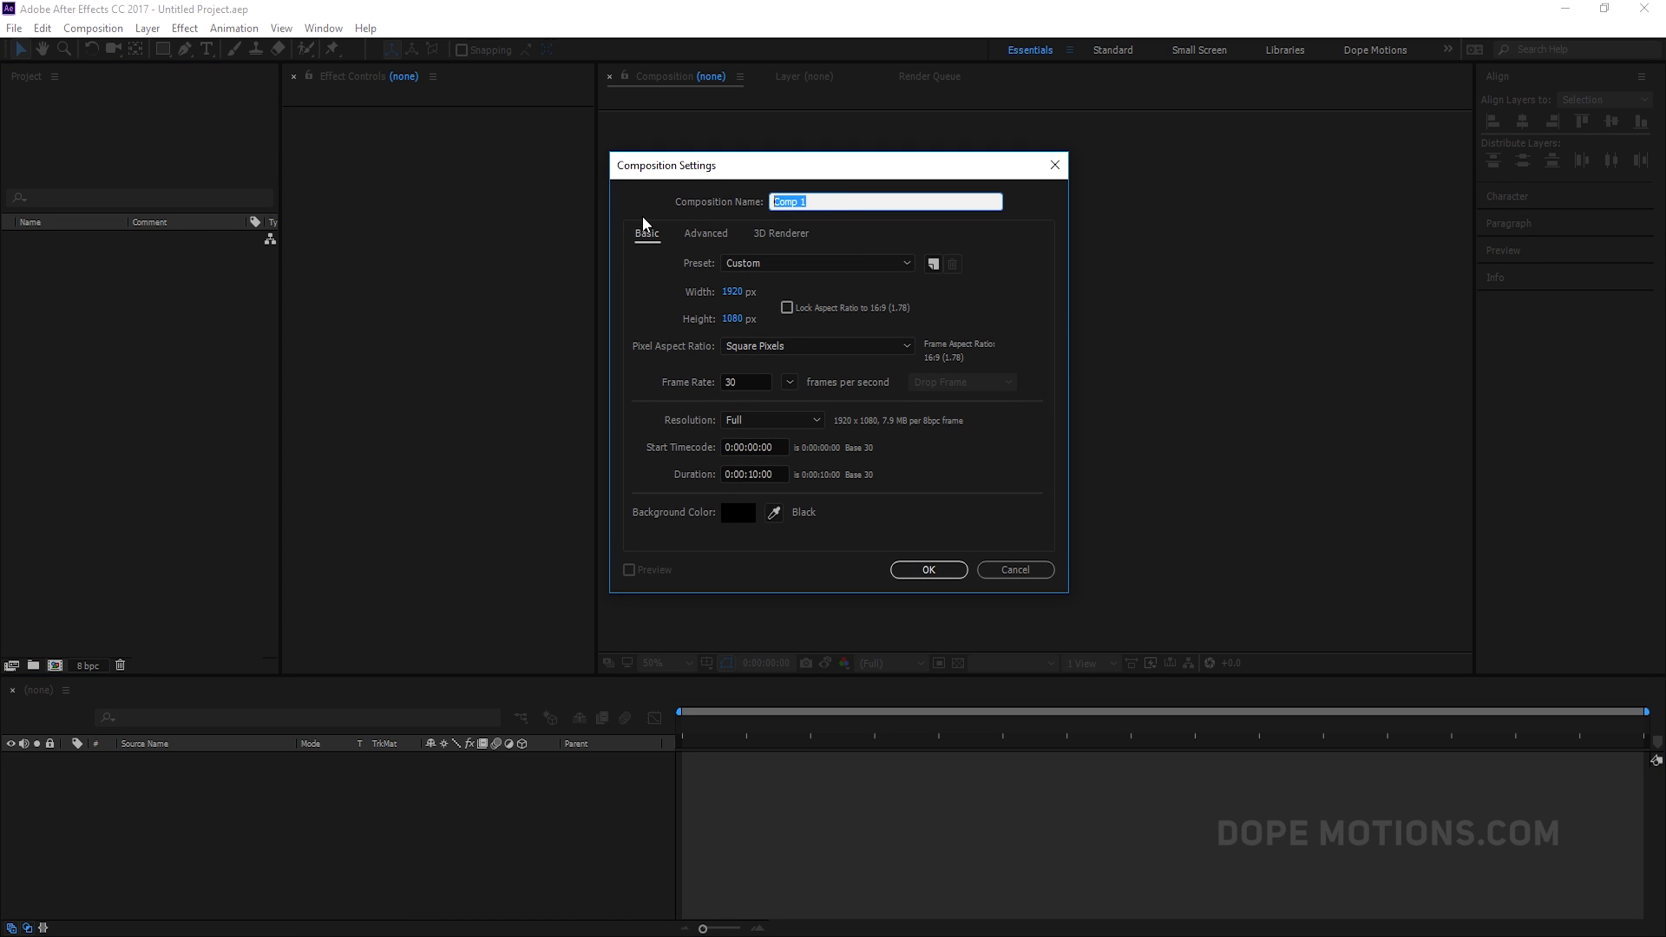
type("Main")
left_click(931, 569)
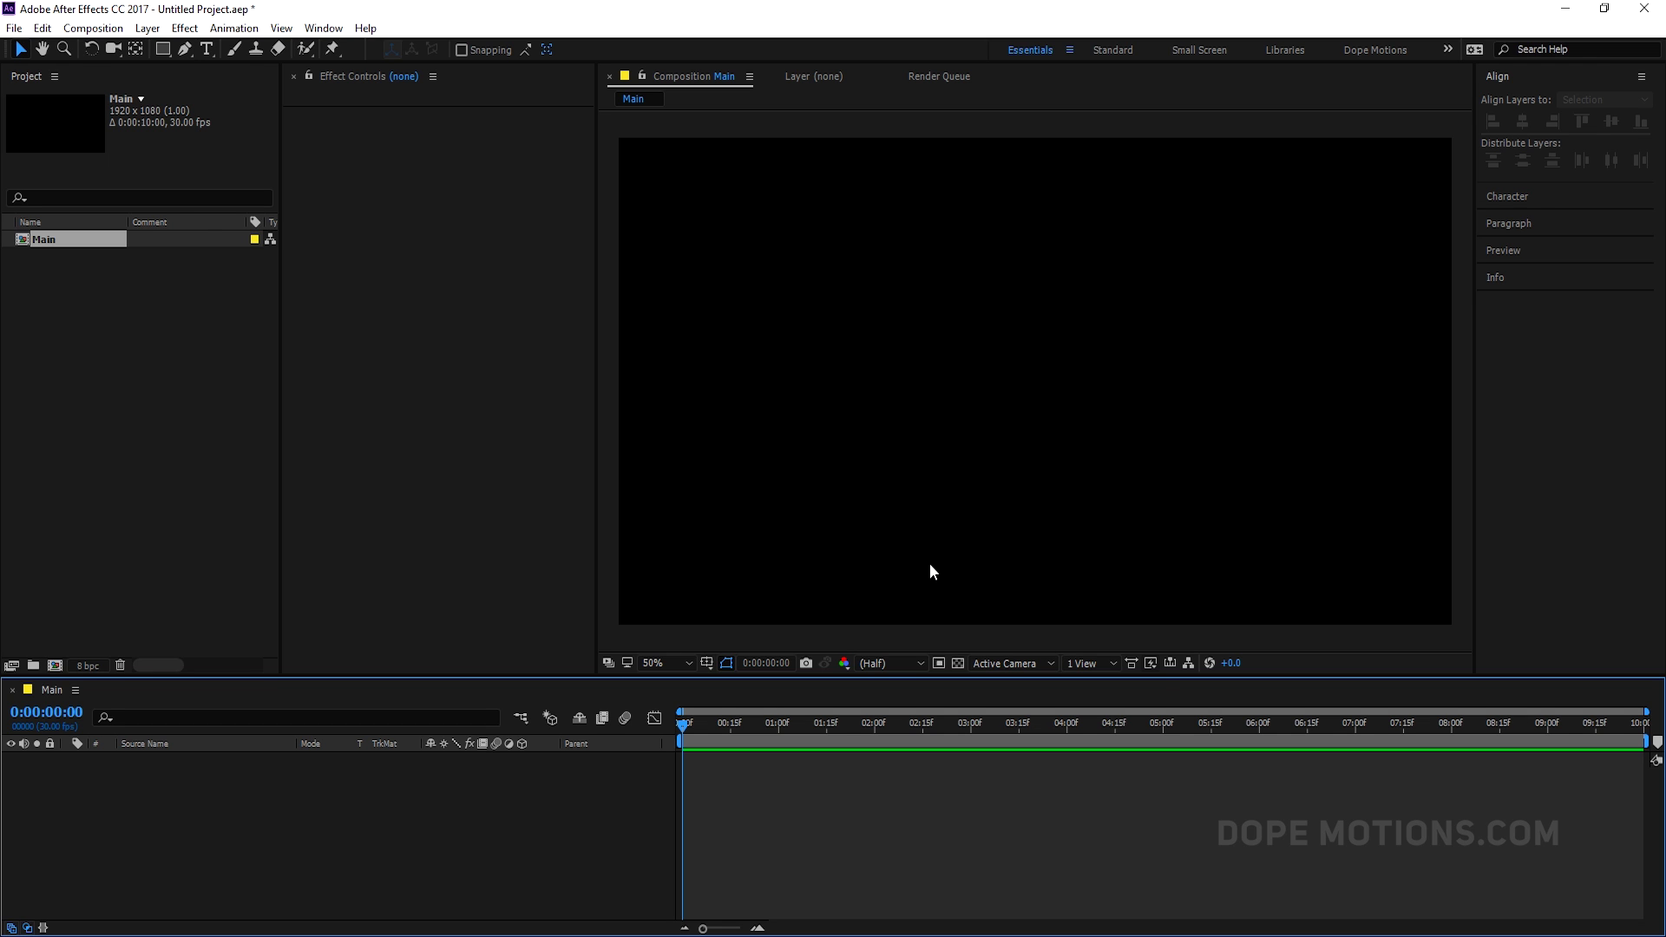
Step: Add a text layer reading 'Be' in the Main composition viewer
left_click(204, 48)
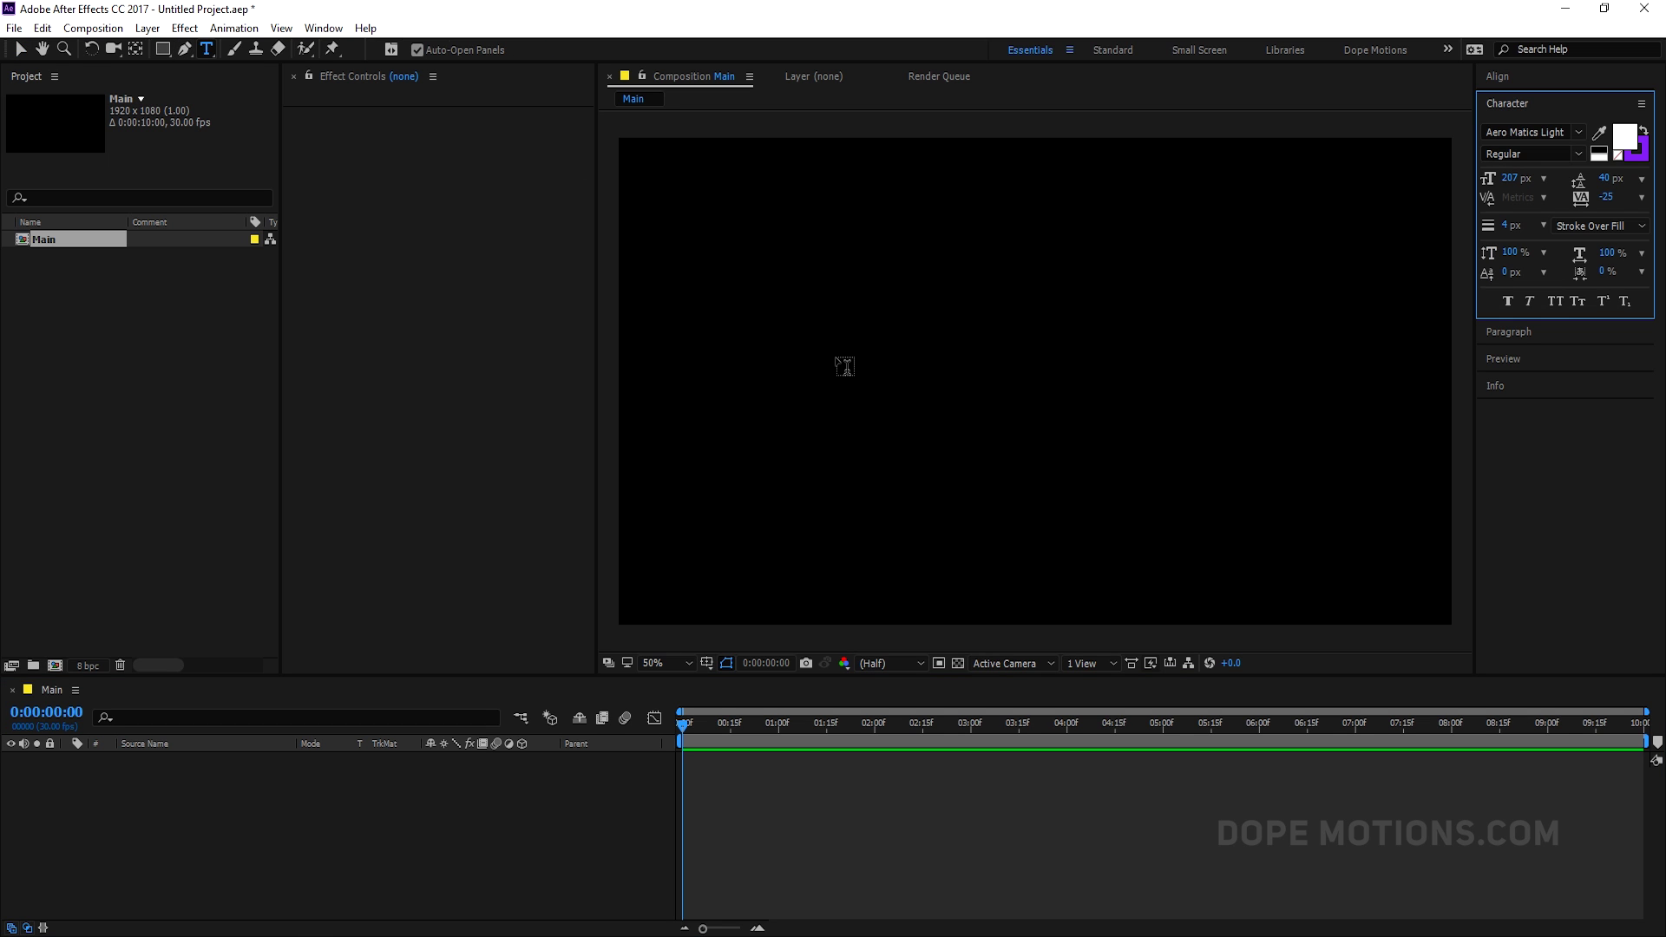
left_click(906, 371)
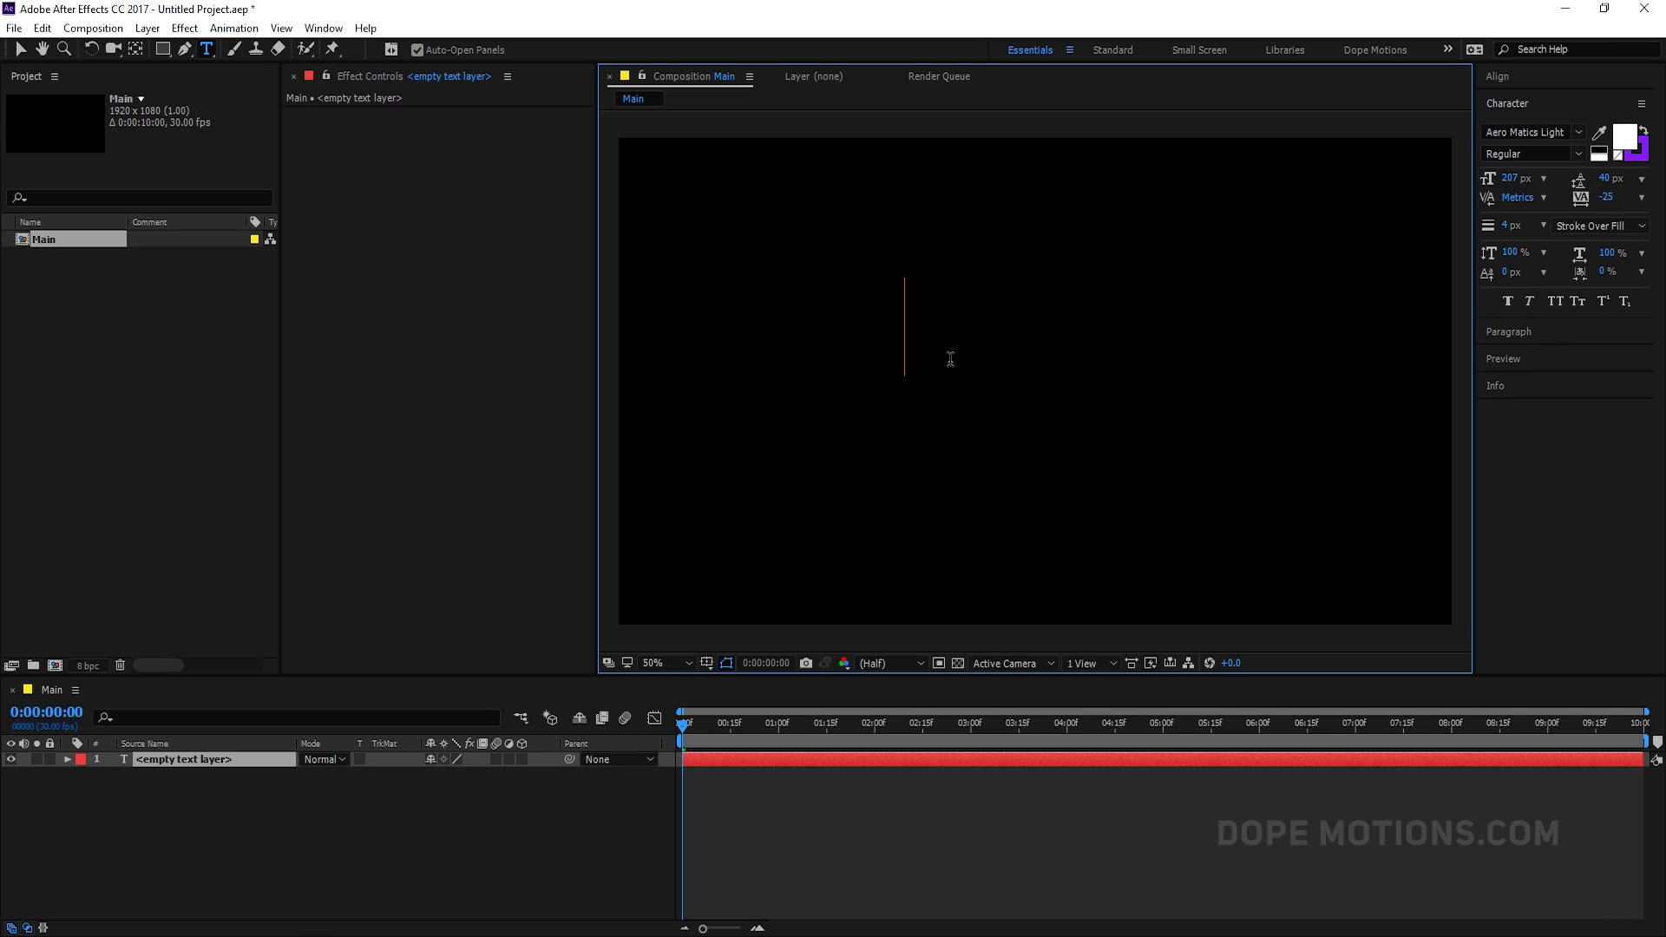
type("Be")
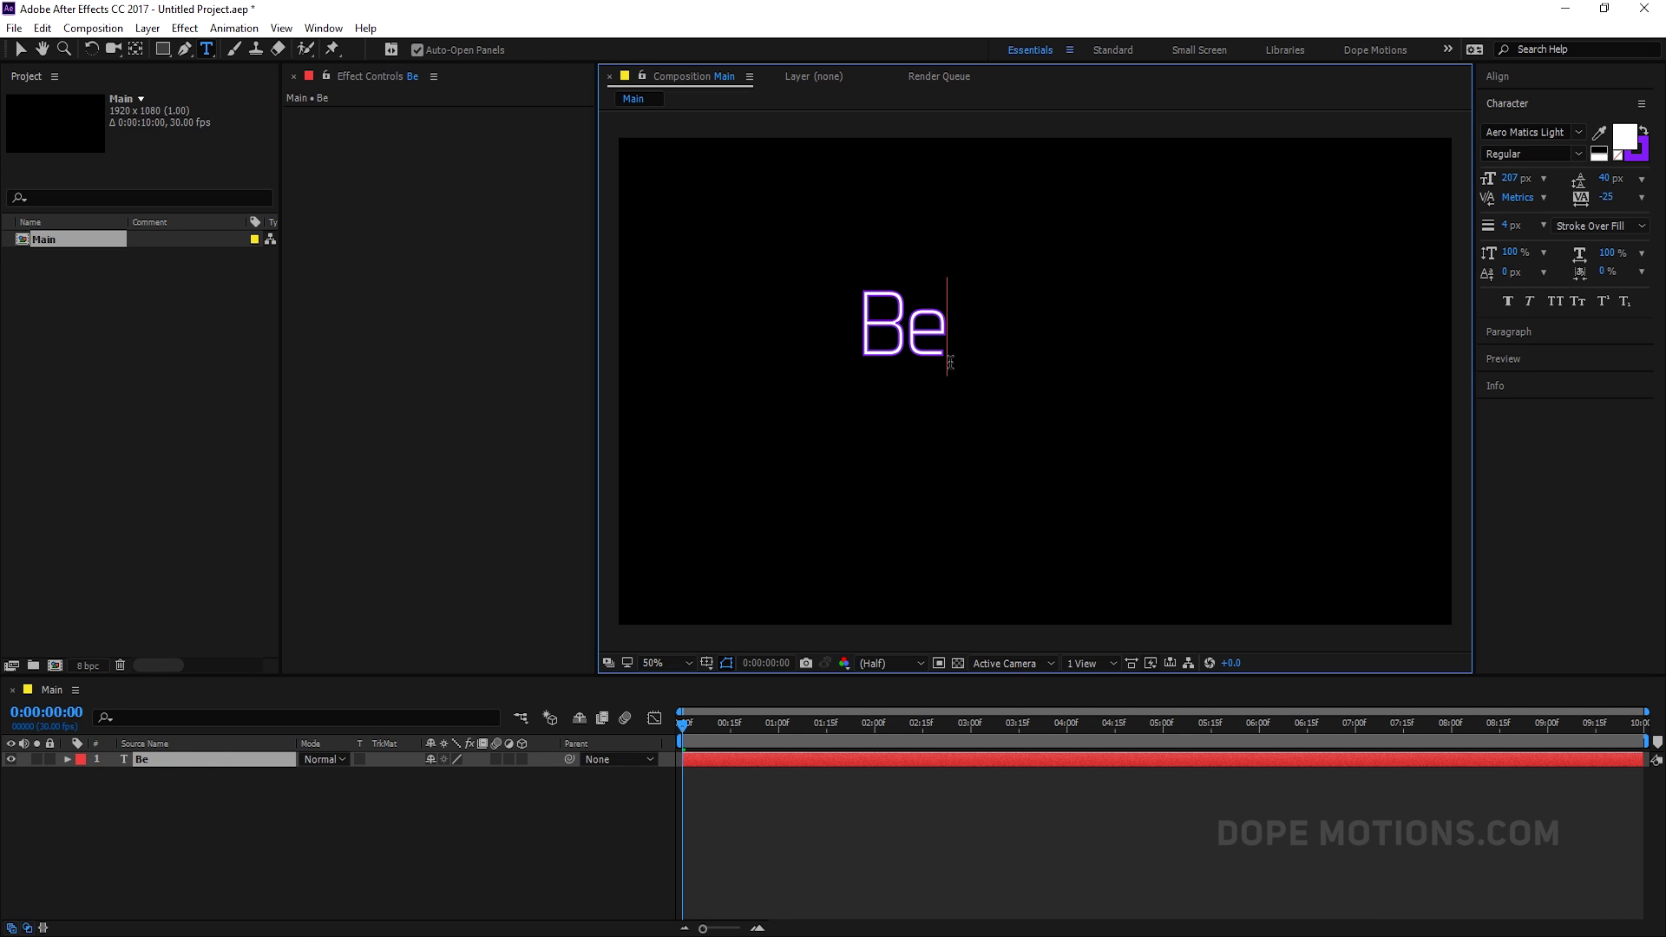
left_click(21, 49)
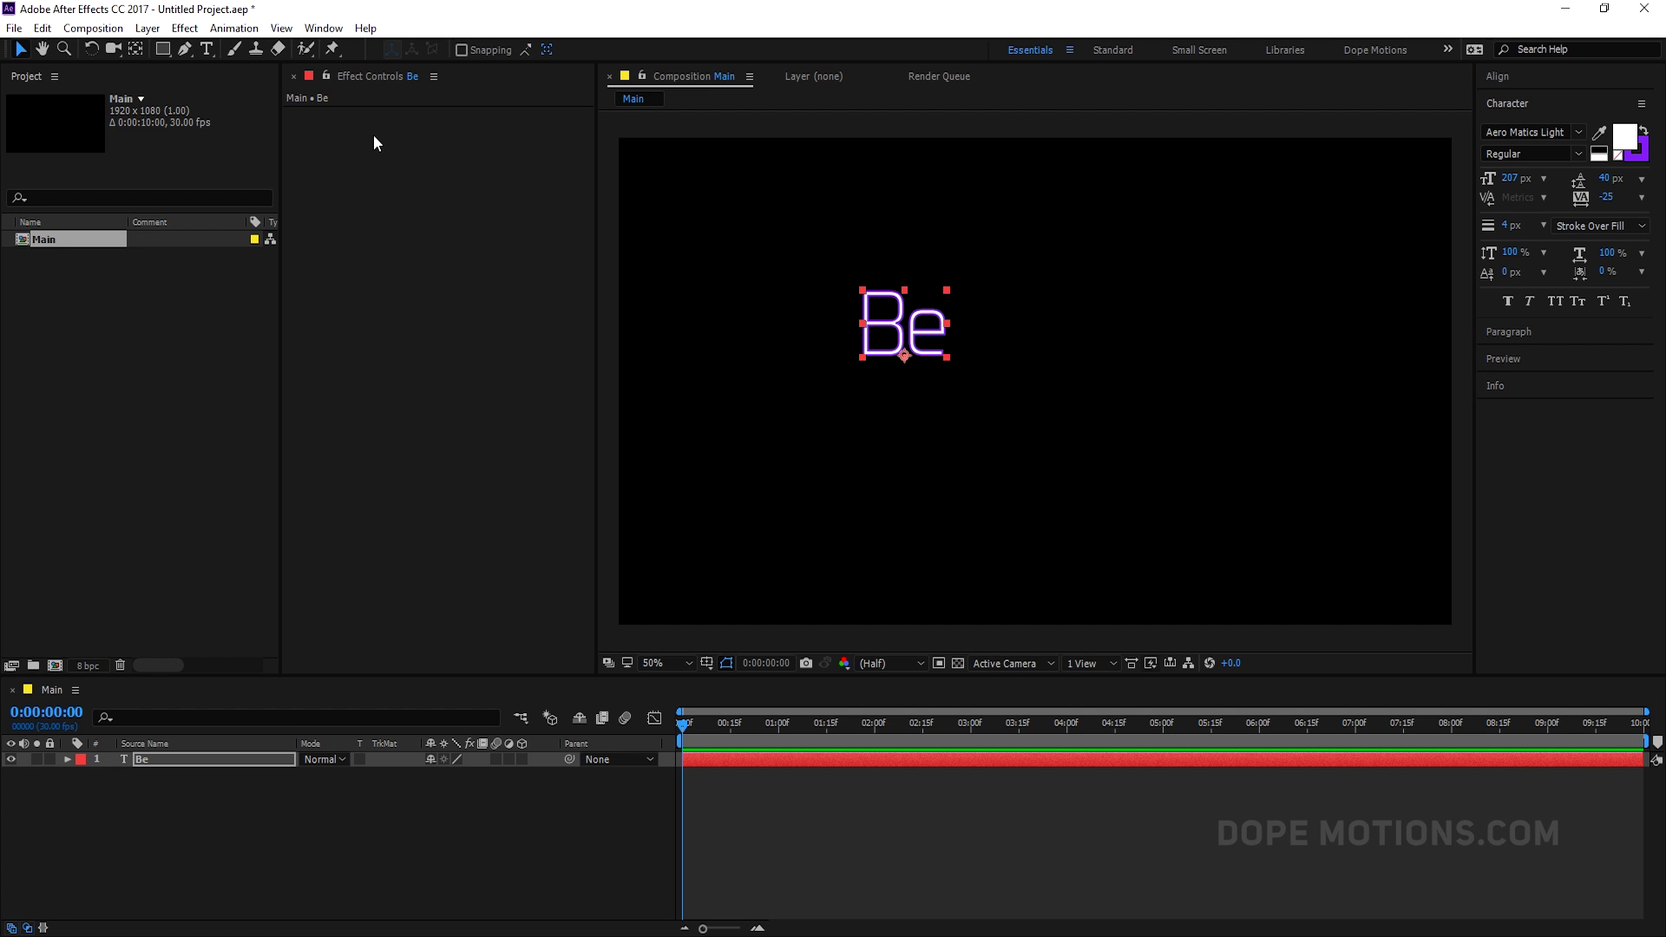
Step: Centre the Be text horizontally and vertically in the composition
left_click(1498, 78)
left_click(1522, 120)
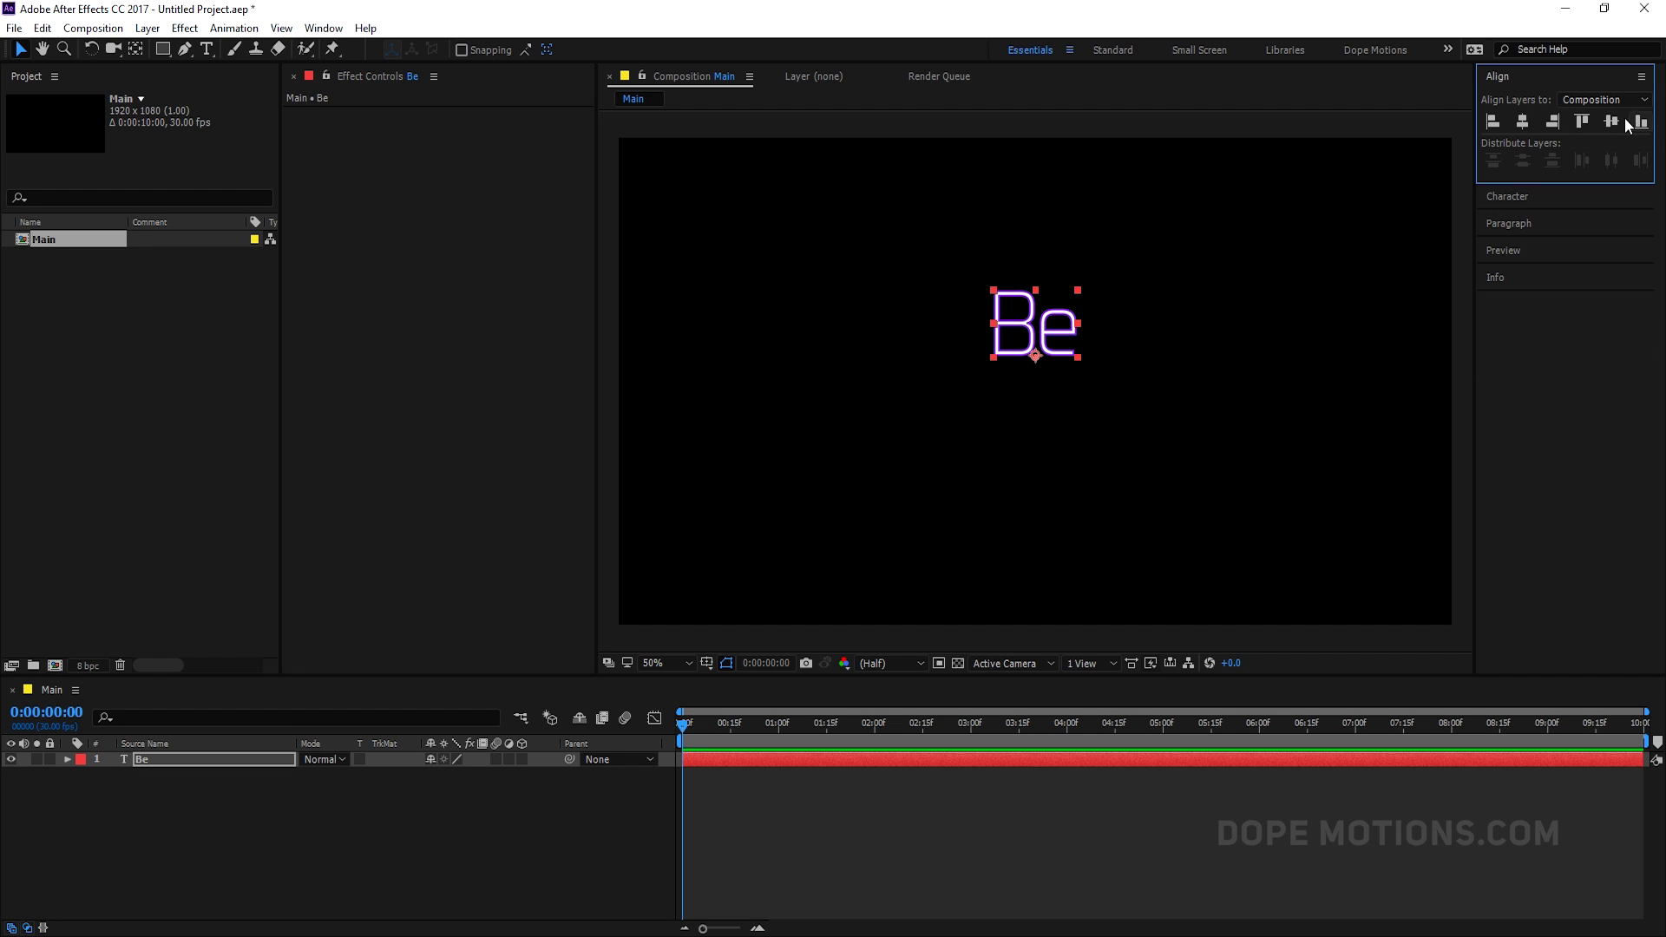
left_click(1611, 121)
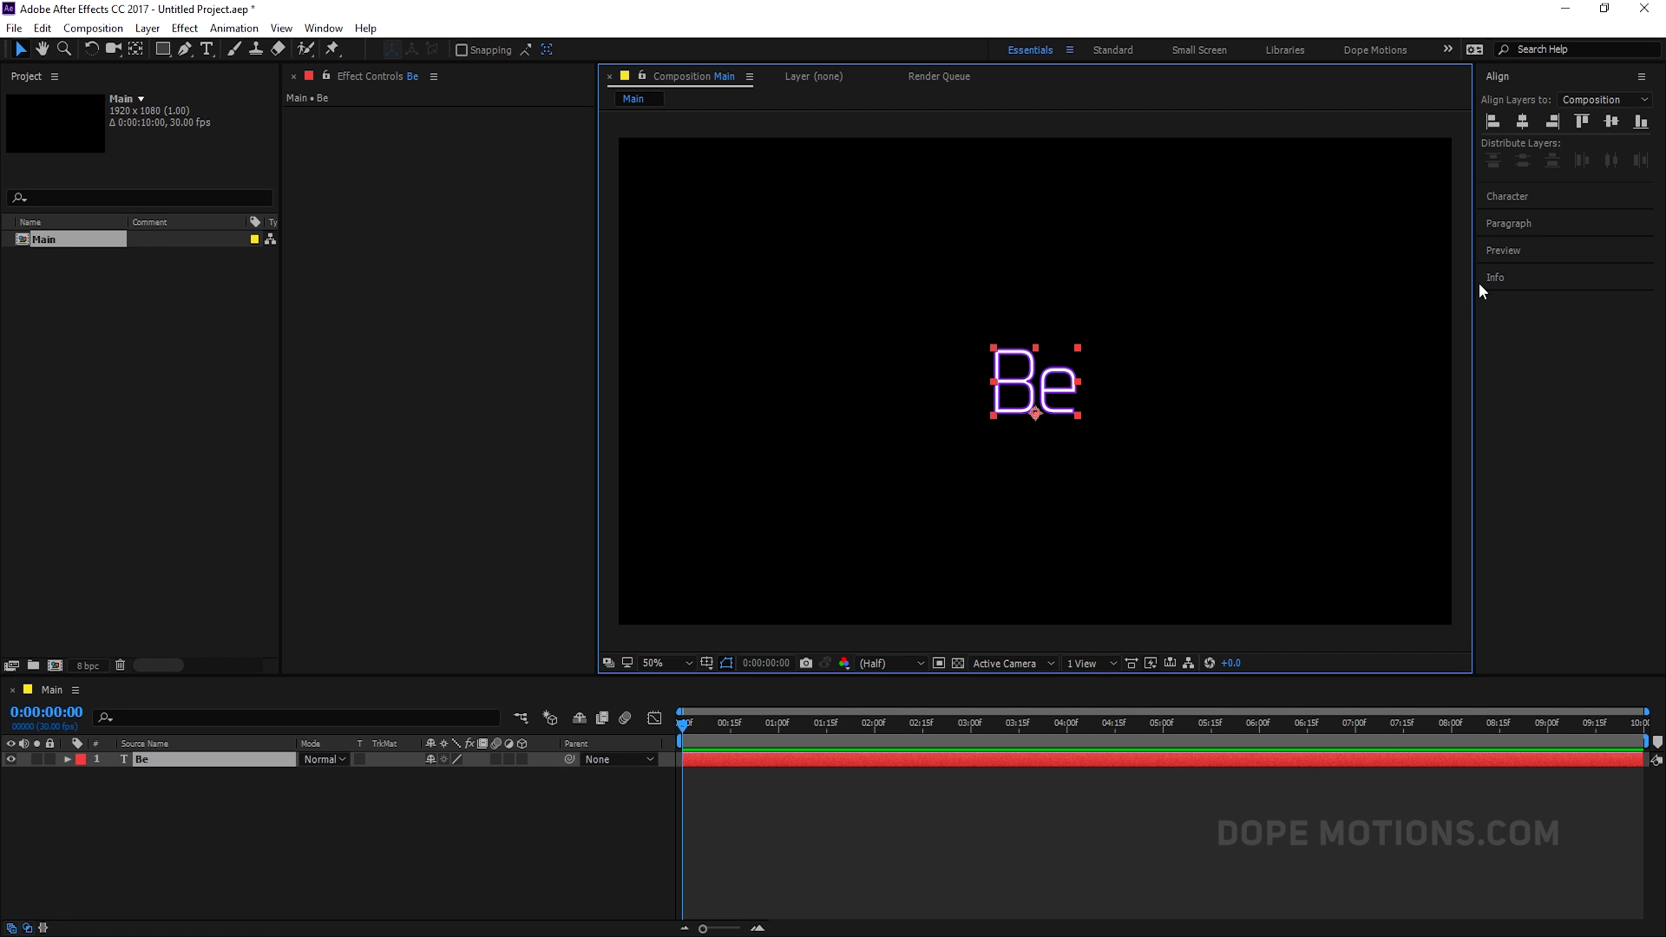
Step: Set the Be font size to 300 px
left_click(1510, 197)
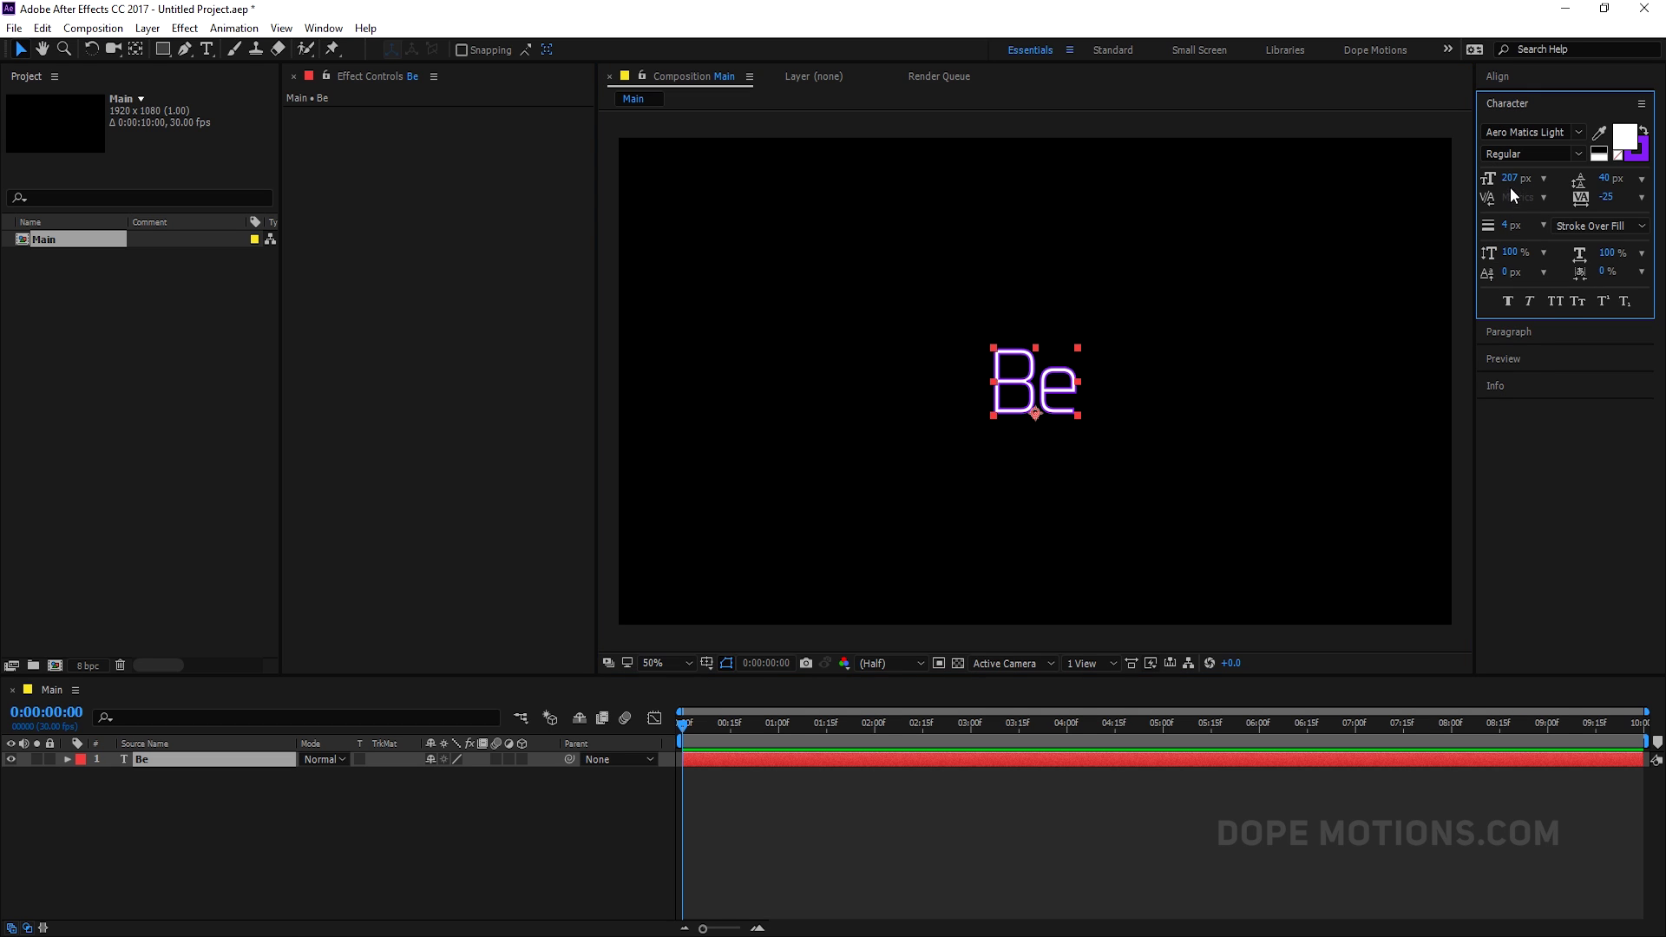
left_click(1511, 178)
type("300")
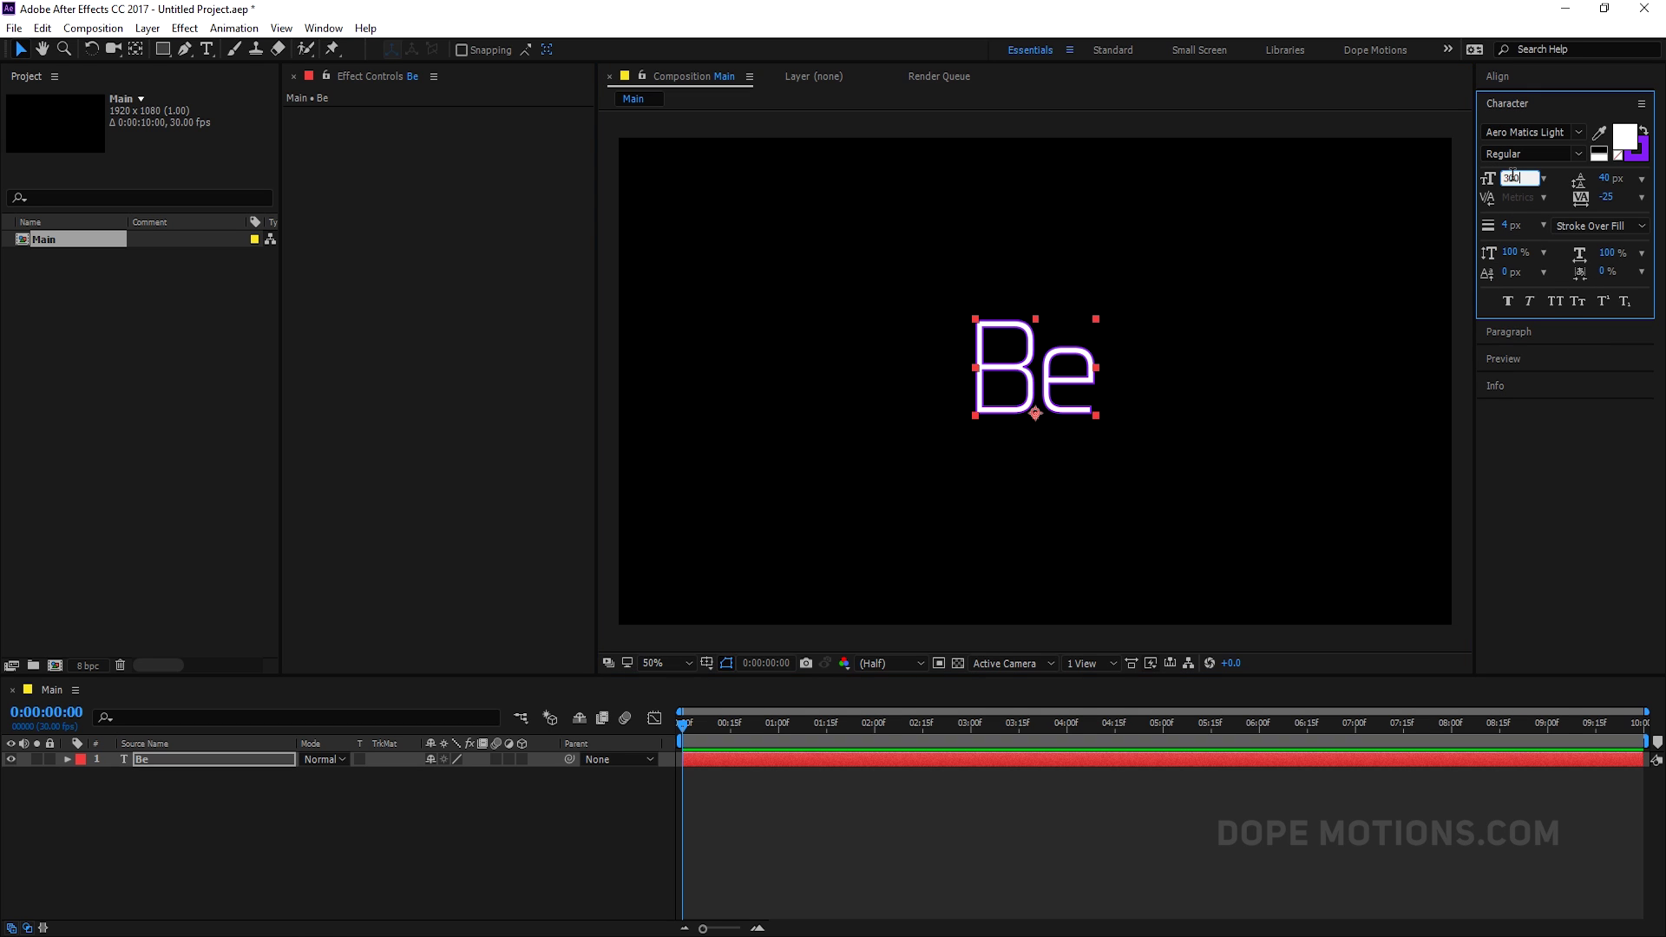
key("Return")
Step: Give Be a 6 px purple stroke and open the stroke colour picker
left_click(1632, 160)
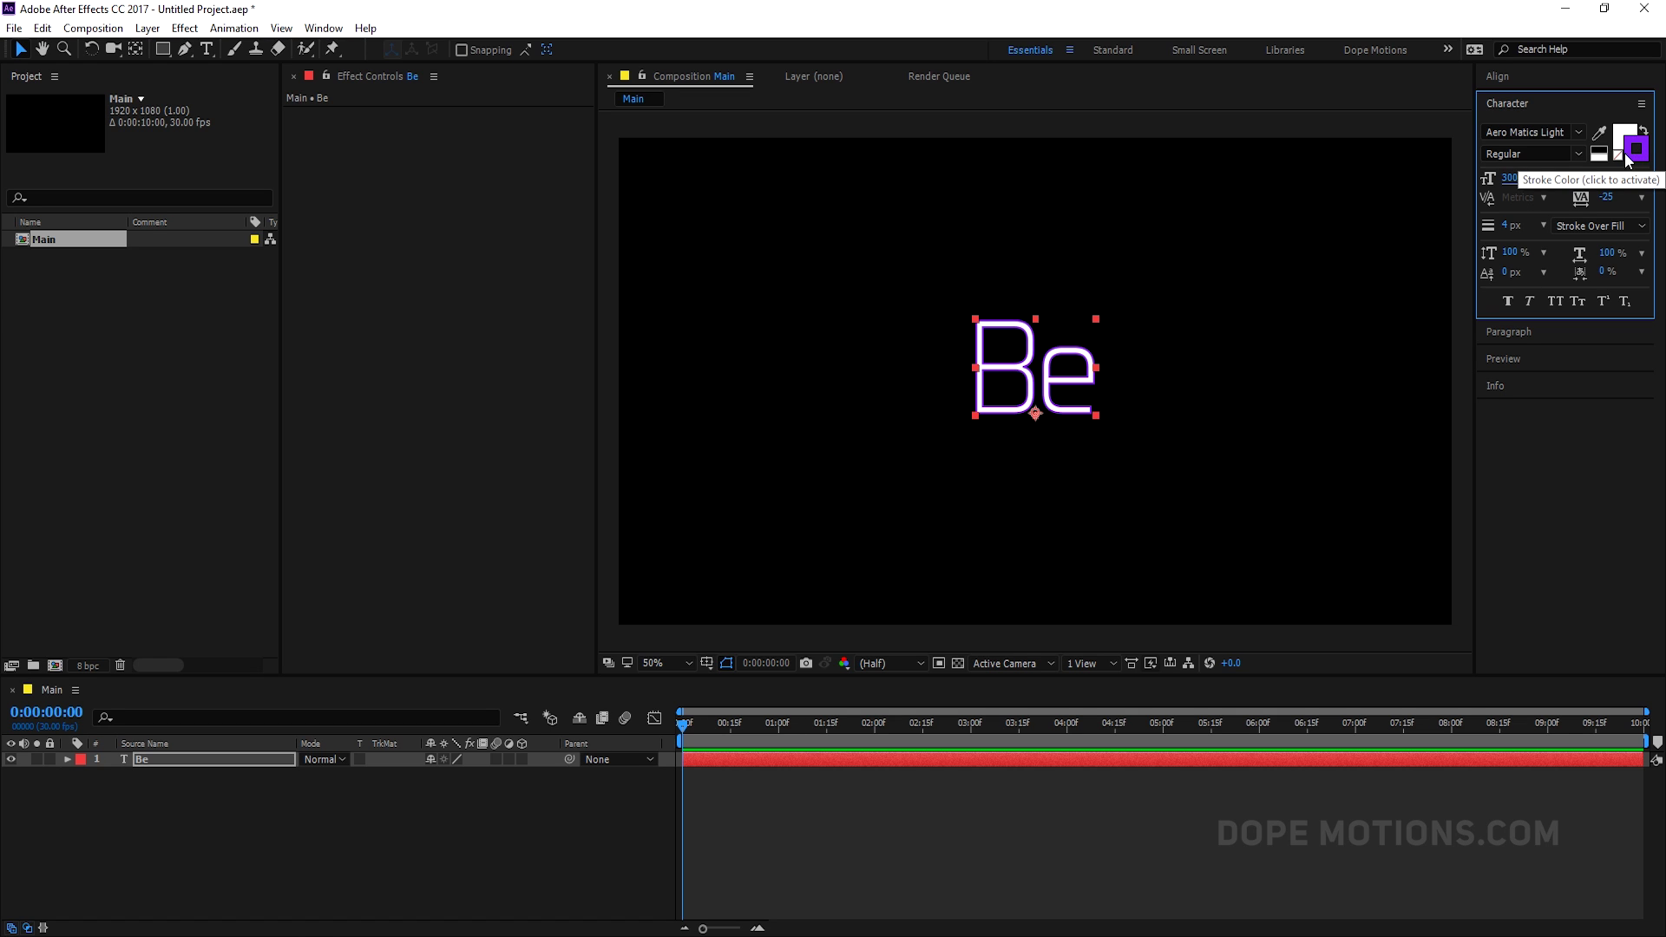
left_click(1618, 154)
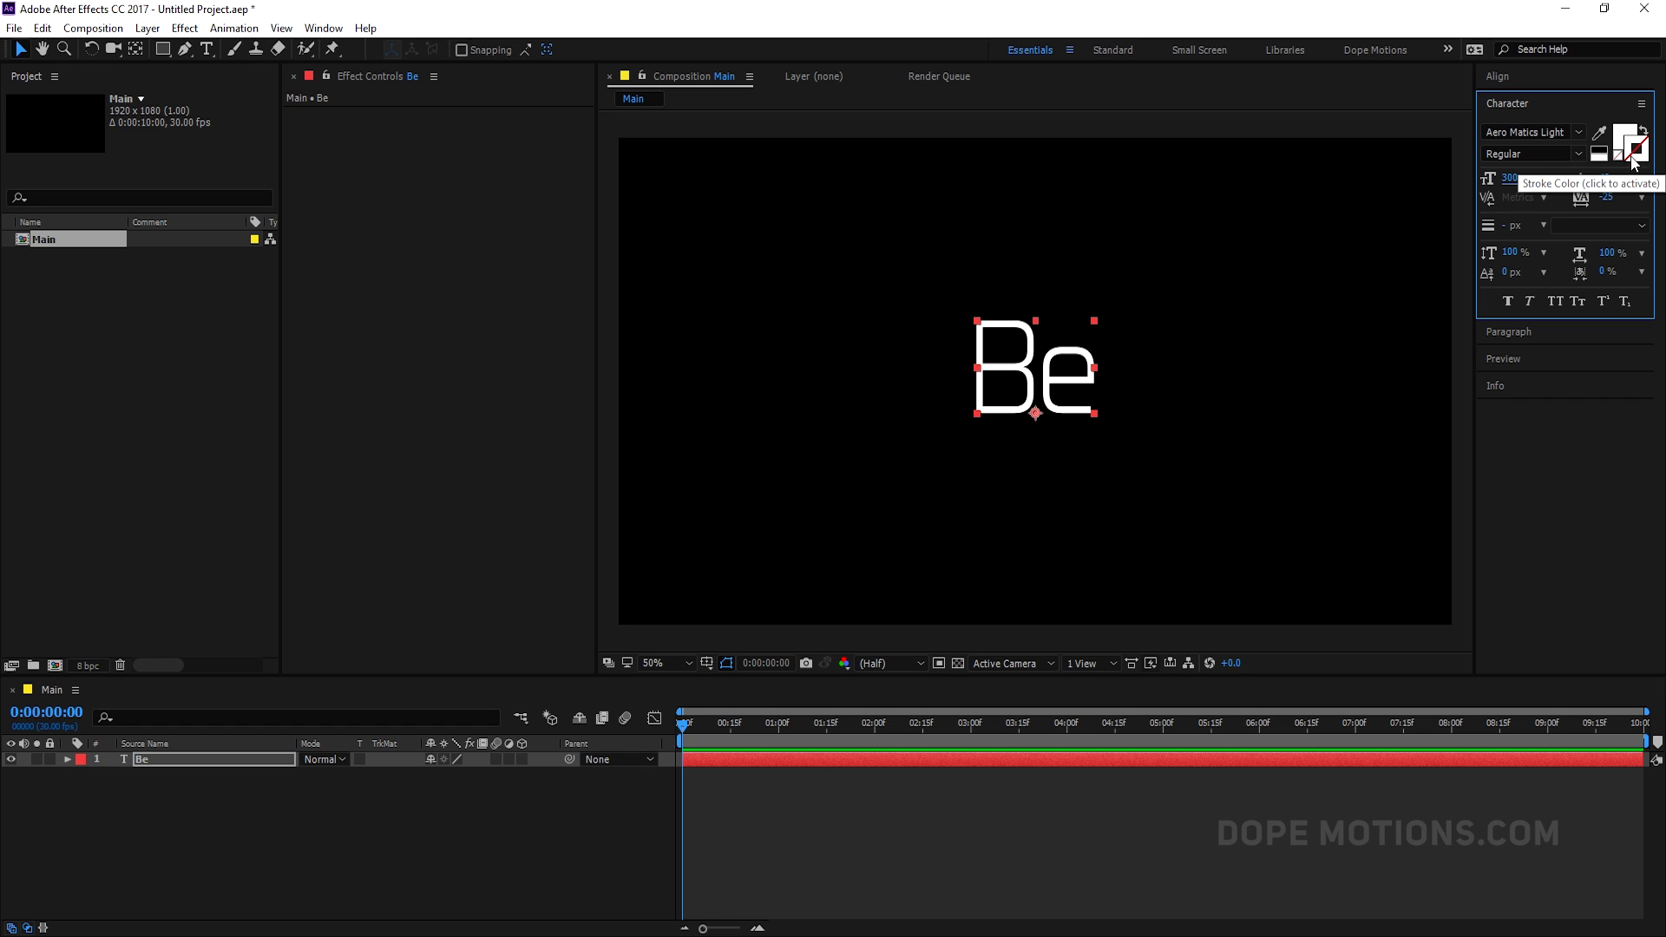
left_click_drag(1498, 225, 1523, 226)
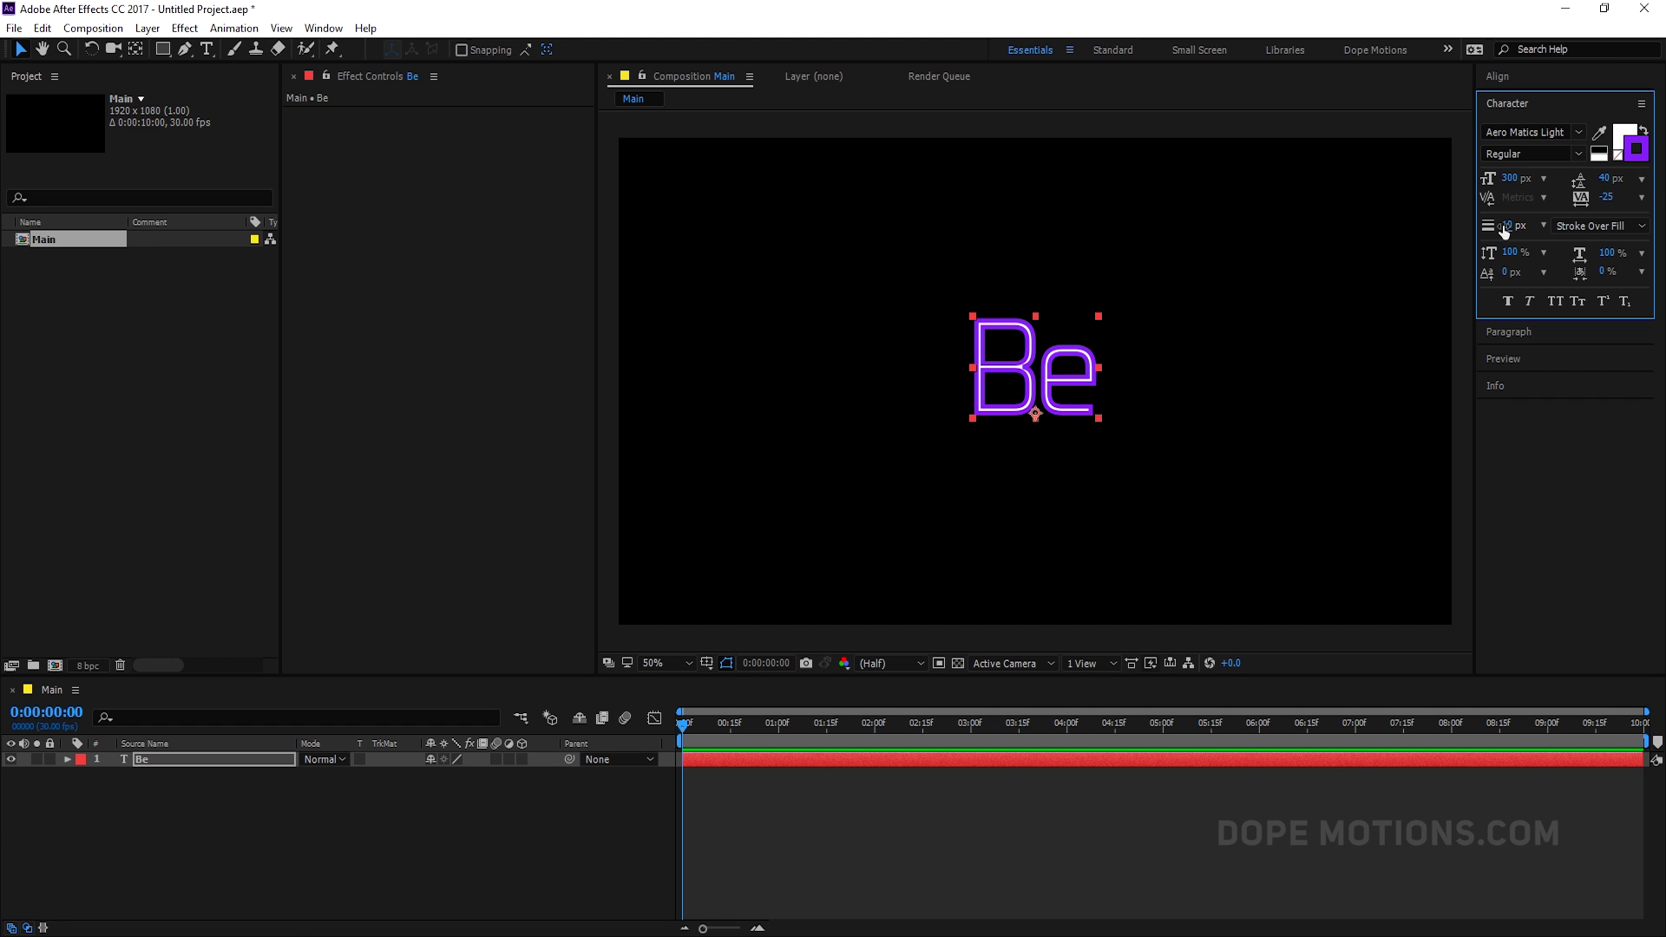
left_click(1511, 227)
type("6")
key("Return")
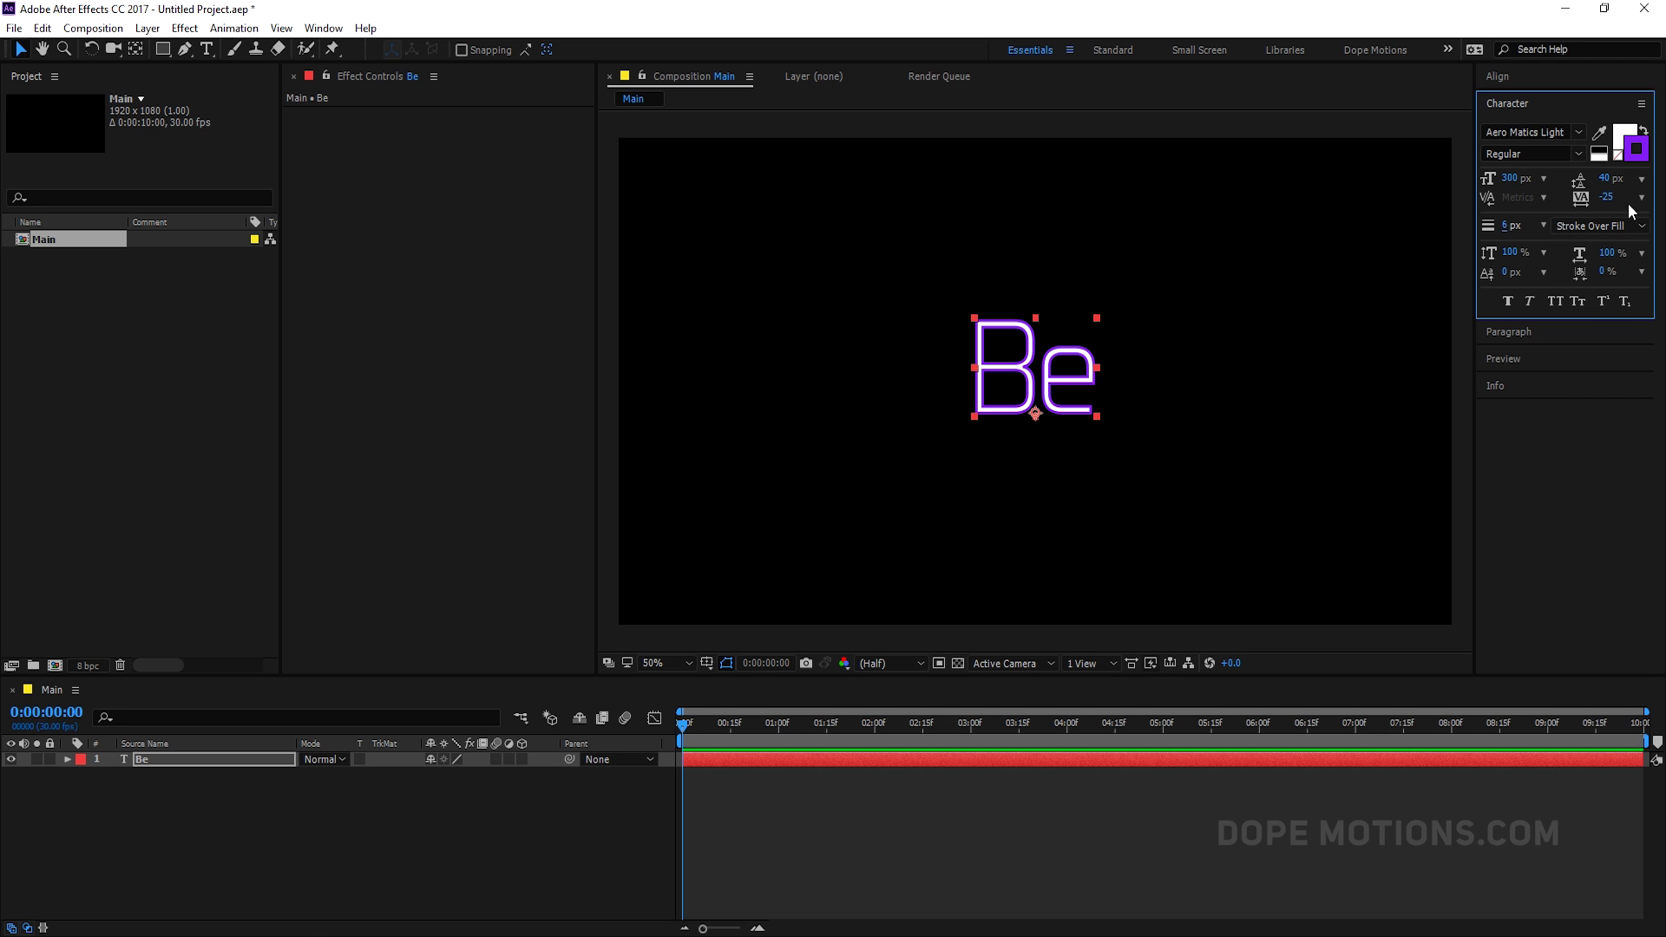
left_click(1631, 158)
left_click_drag(413, 476, 568, 260)
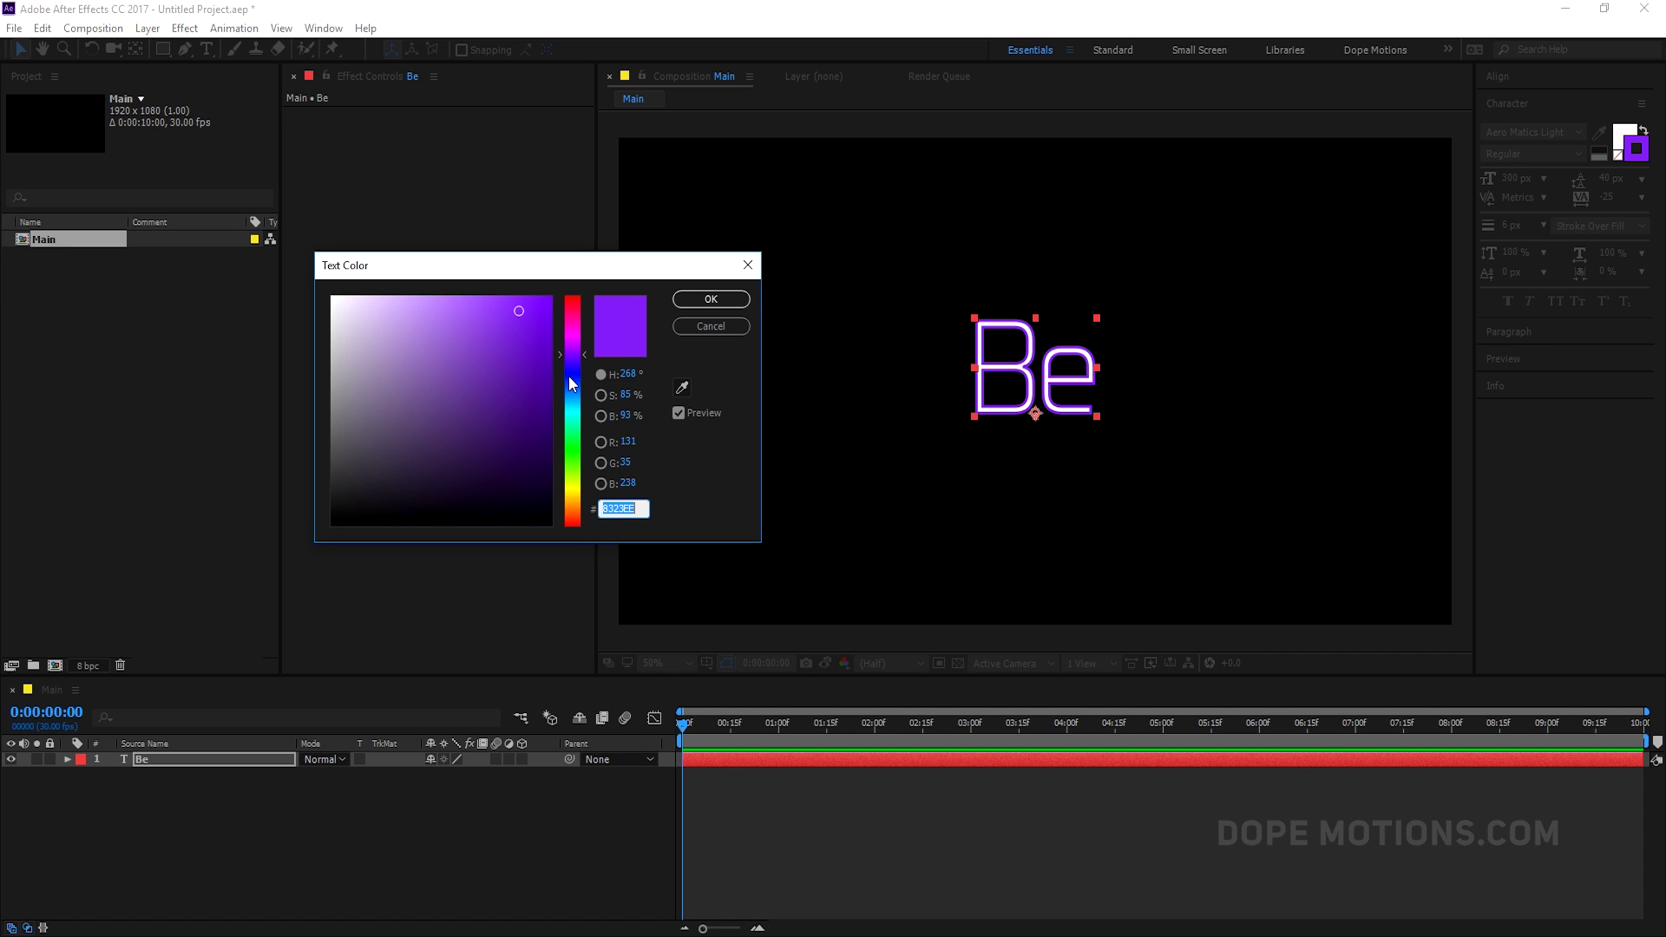
Step: Change the Be stroke colour to bright blue 2A70FF
left_click(569, 384)
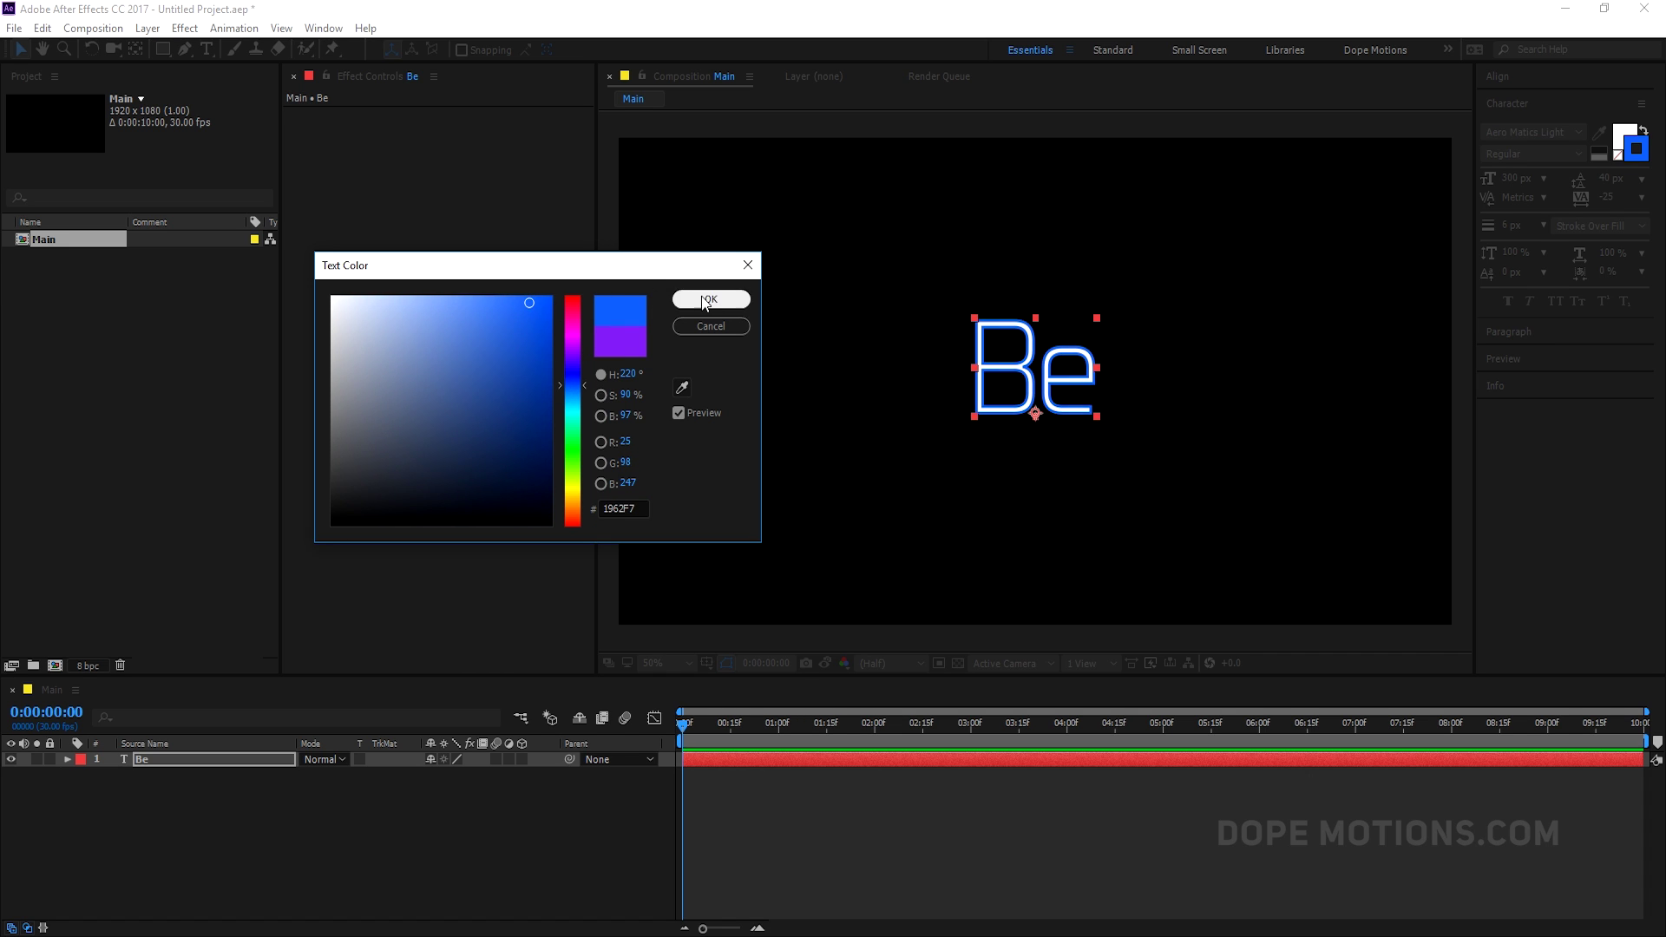
left_click(529, 303)
left_click(515, 296)
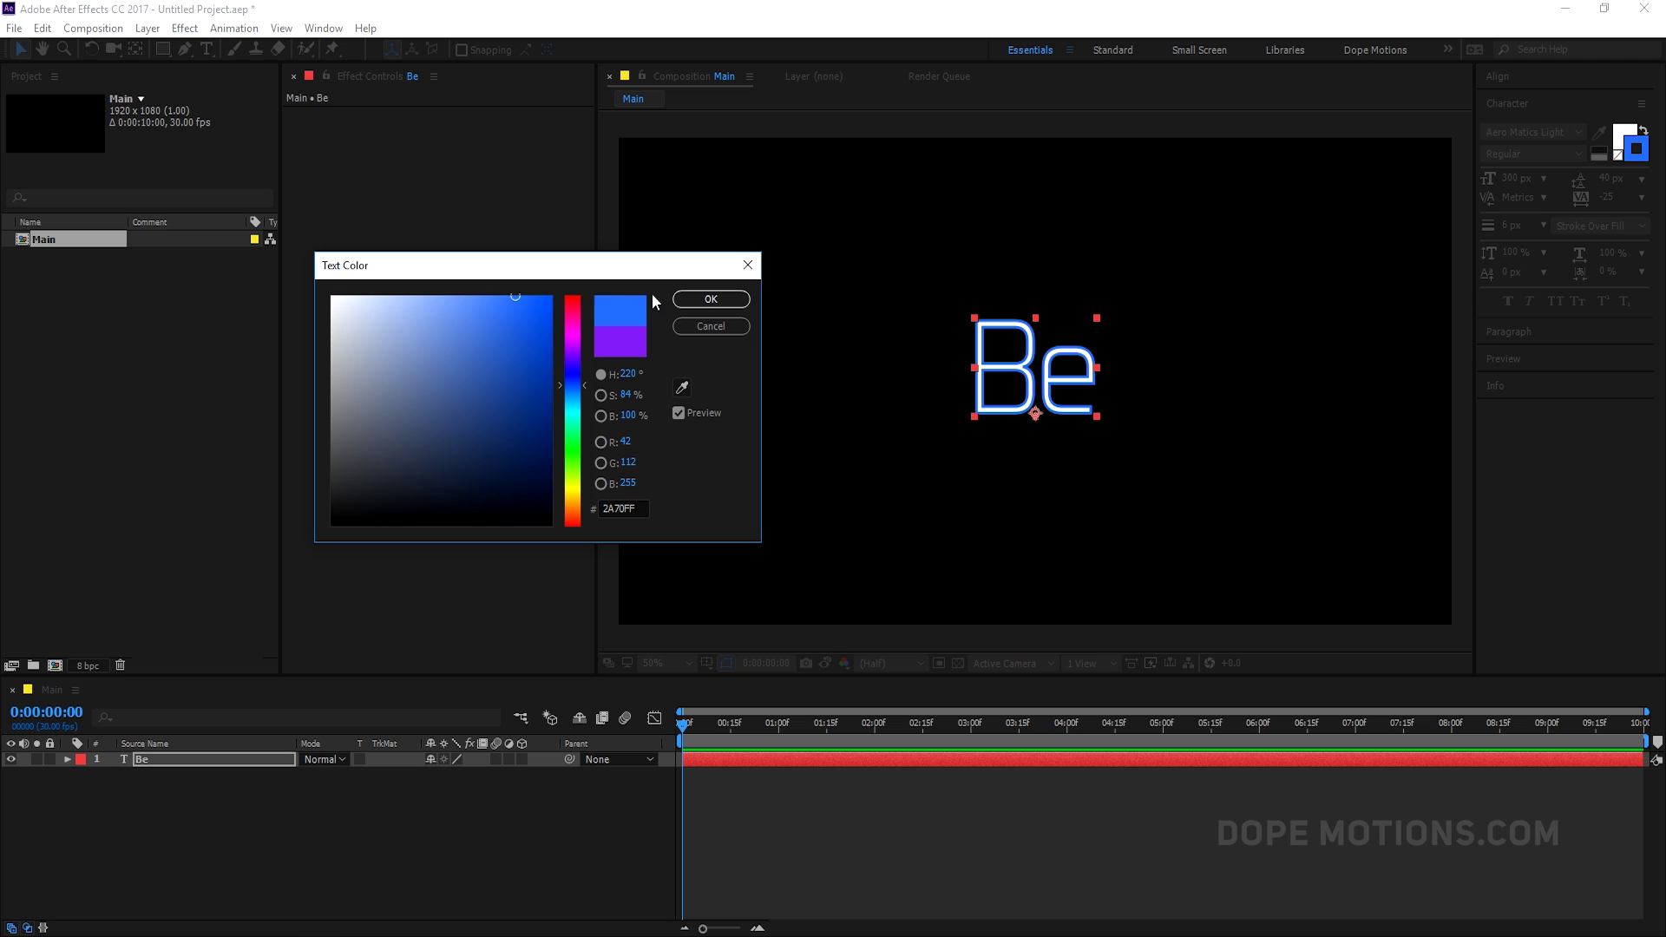
left_click(711, 298)
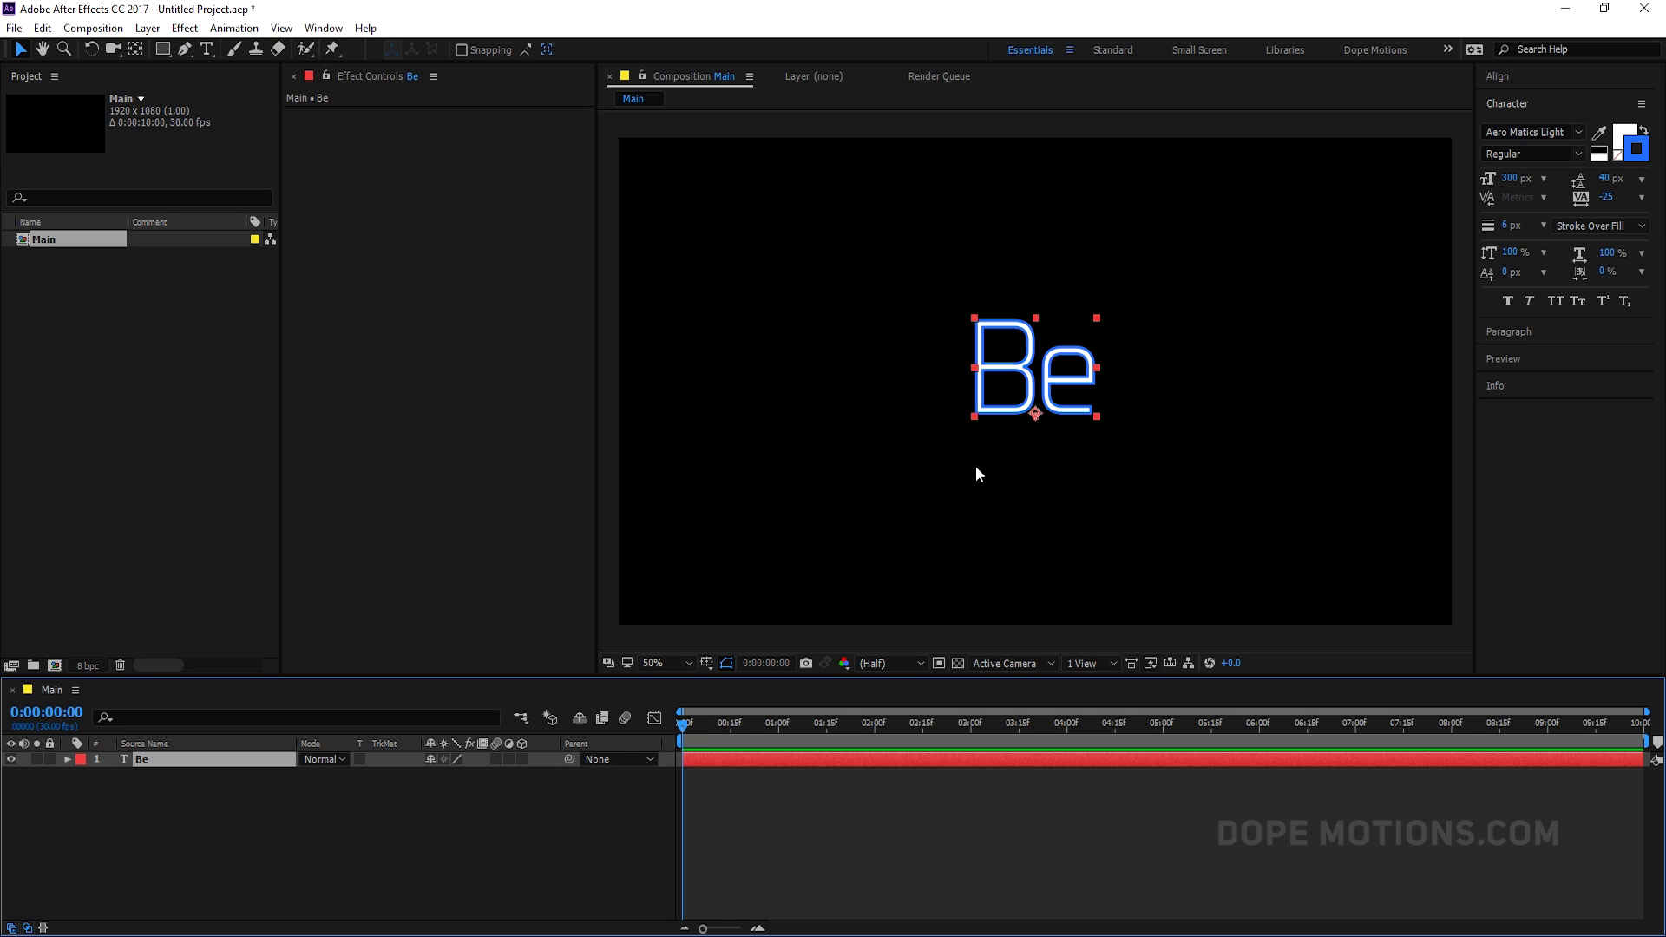
Step: Recentre the Be layer vertically in the composition
left_click(1050, 373)
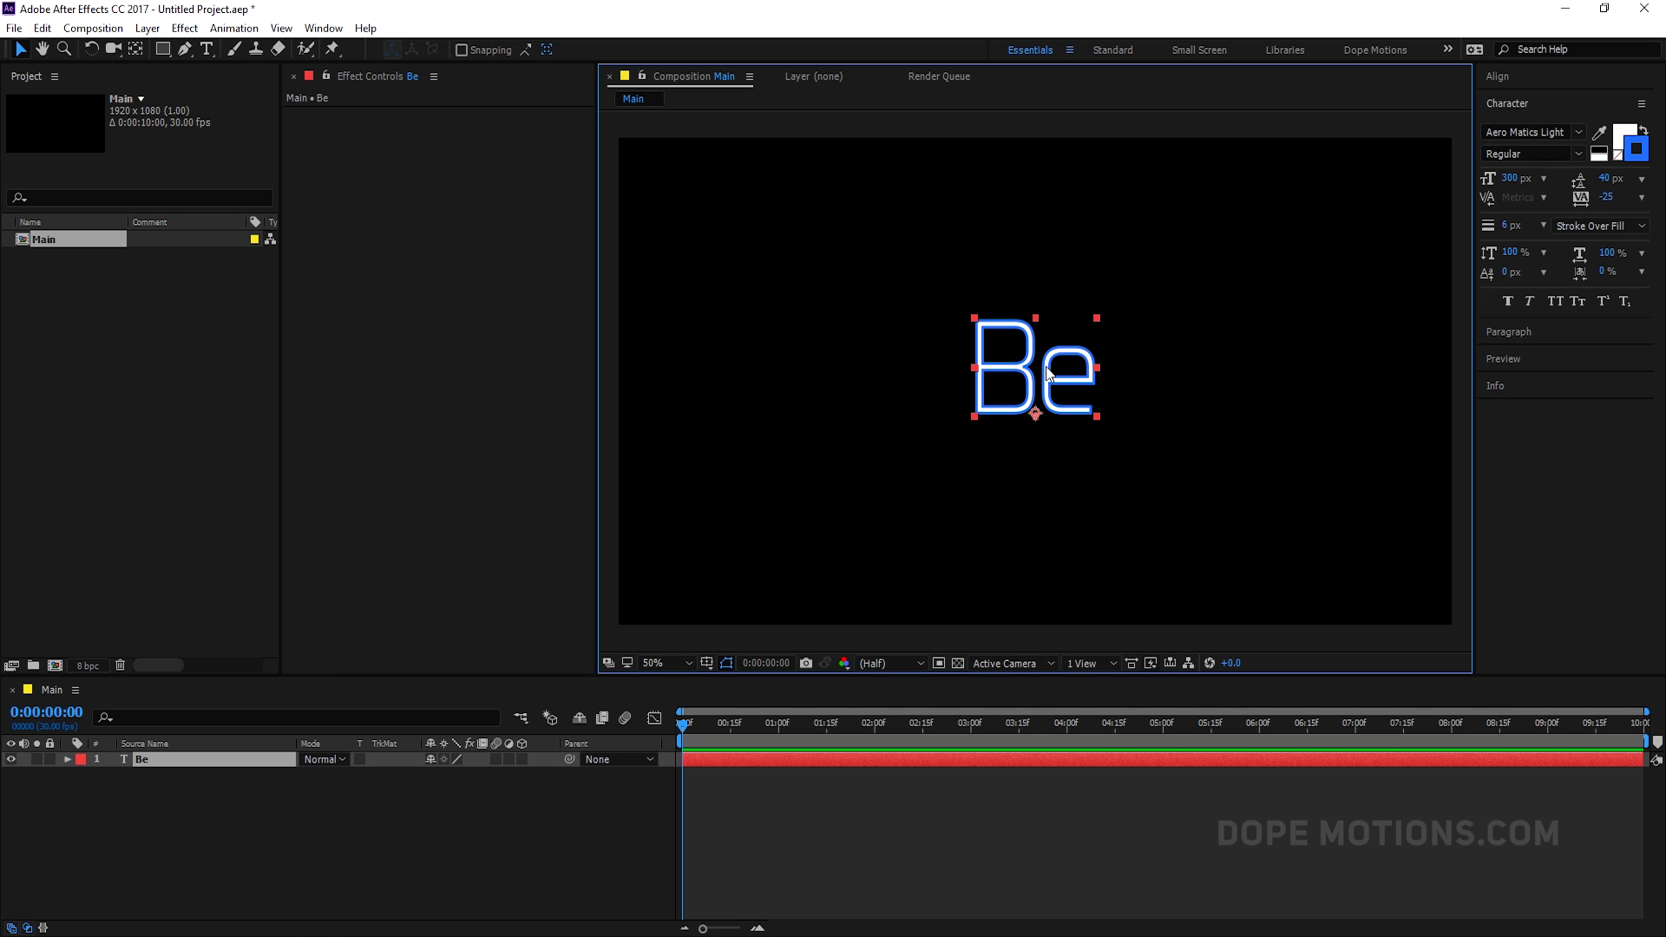
left_click(160, 781)
left_click(154, 762)
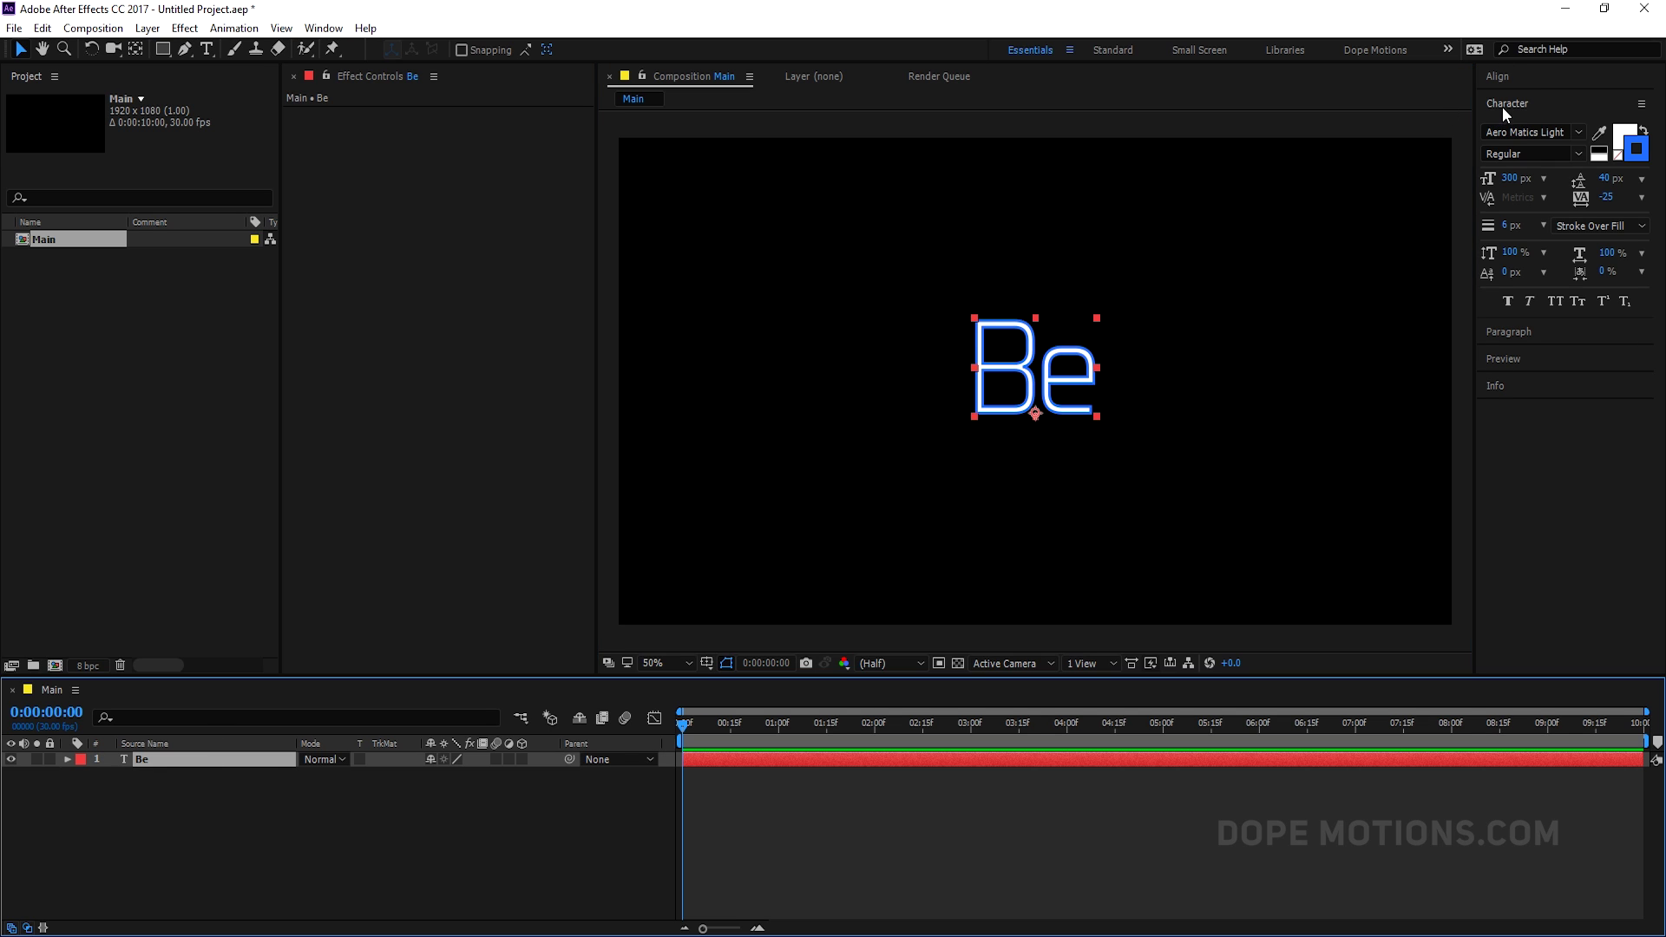
left_click(1500, 77)
left_click(1611, 122)
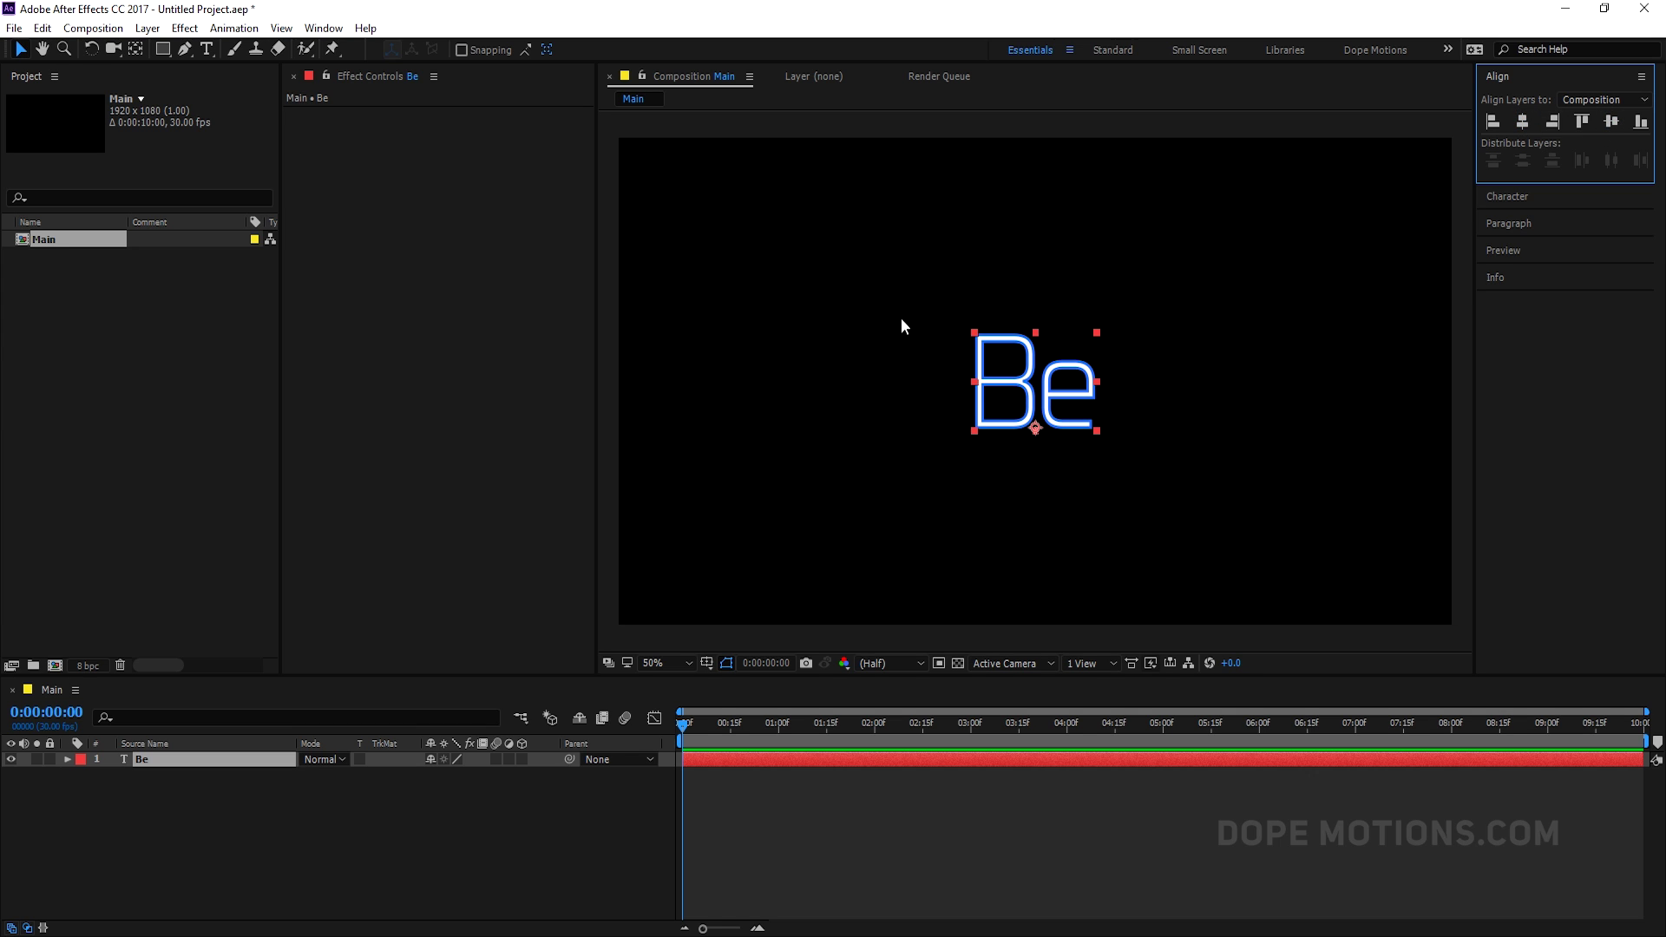
left_click(204, 860)
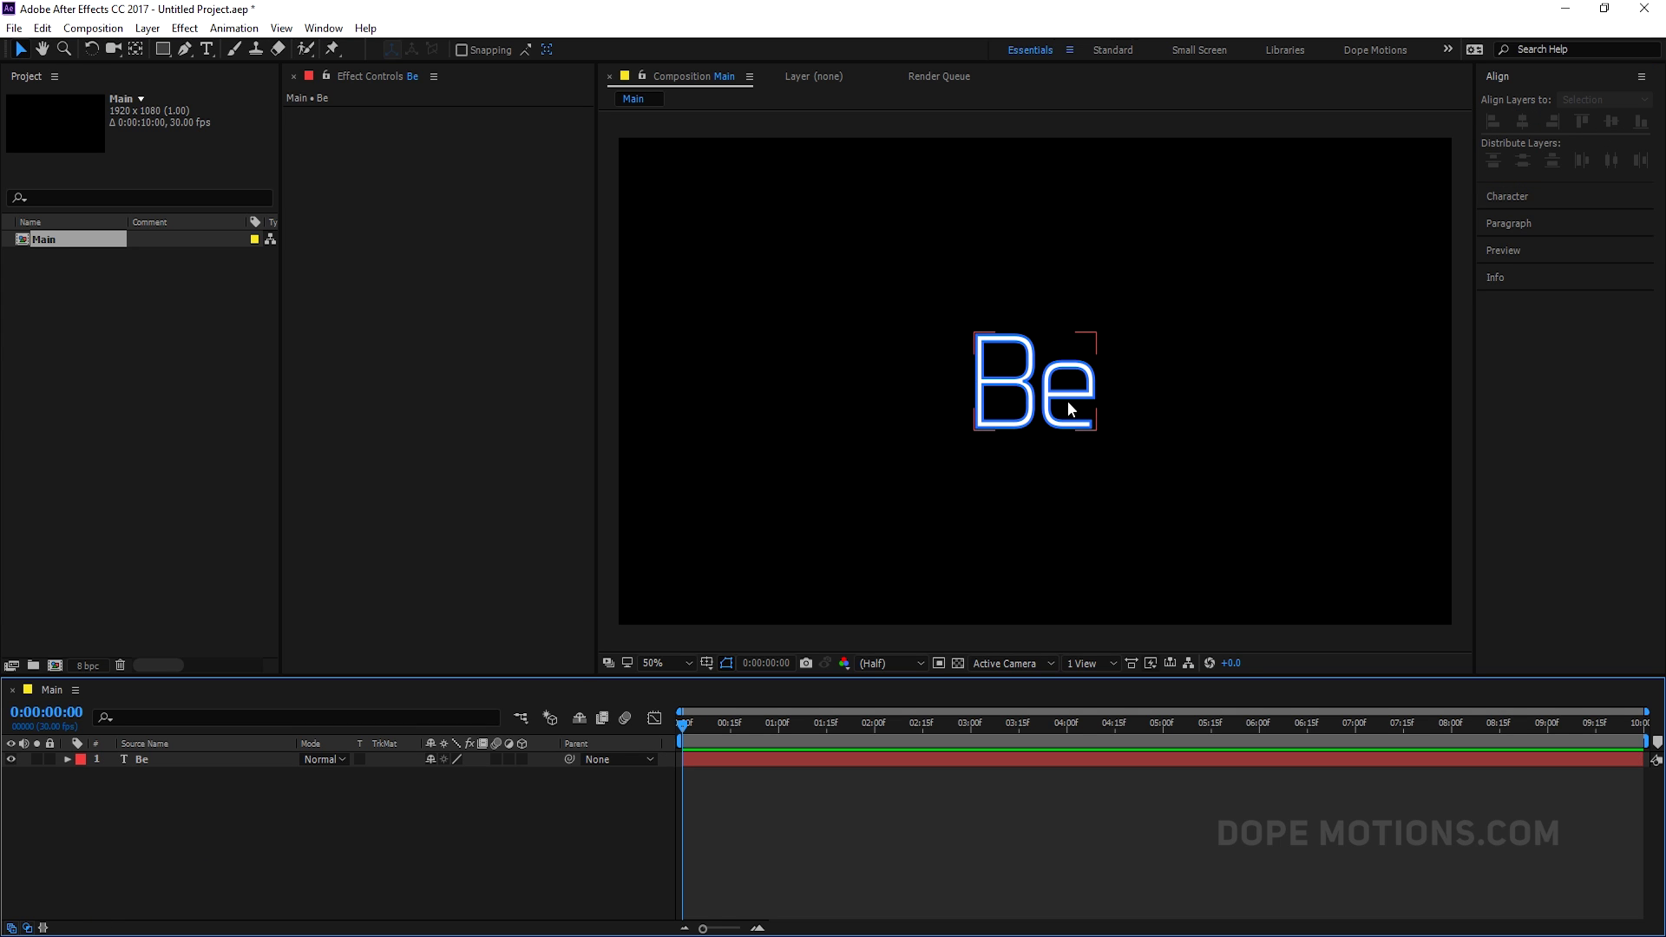
Step: Pre-compose the Be layer into a new 'Text' composition, moving all attributes
left_click(157, 761)
right_click(155, 759)
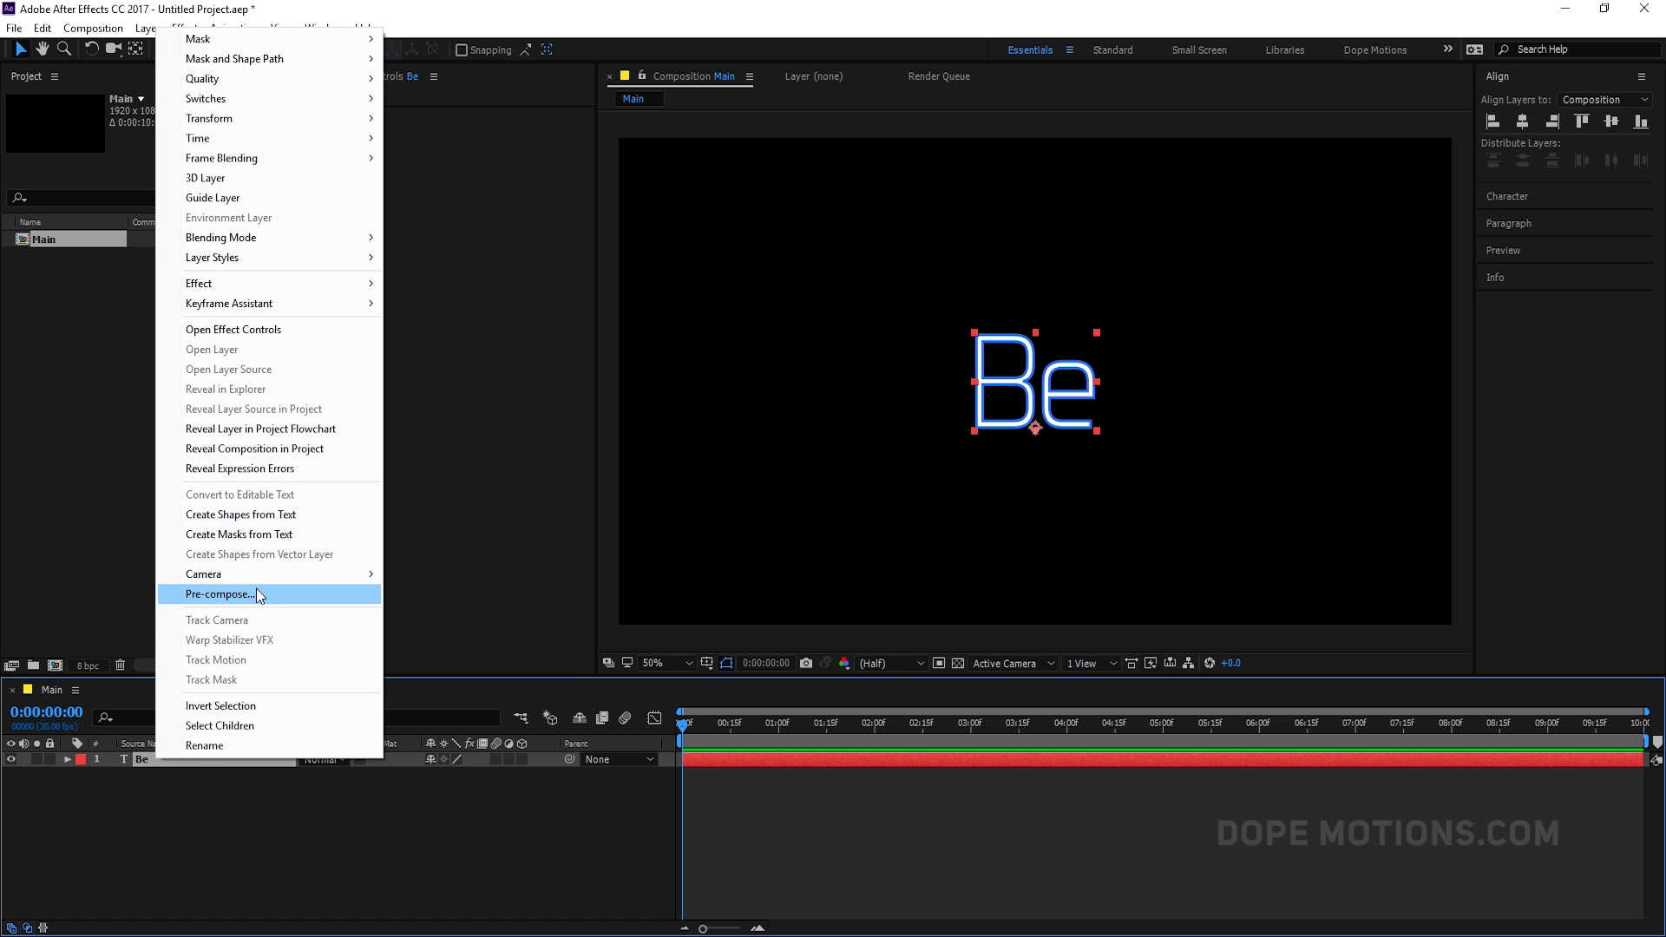
left_click(227, 597)
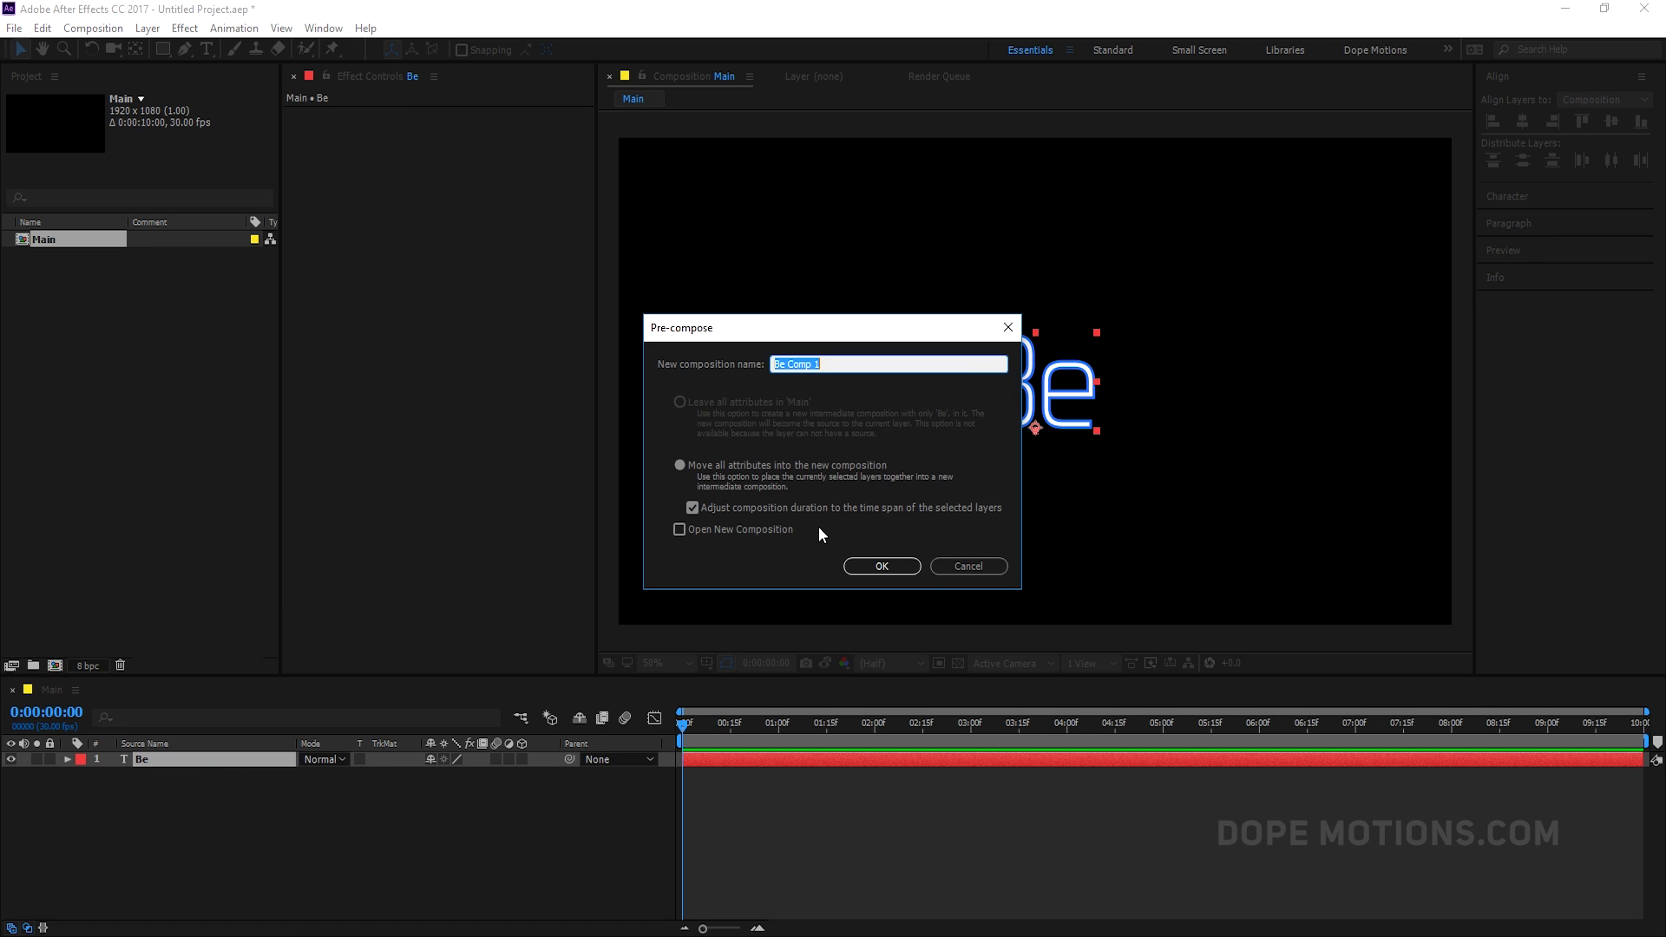
type("Text")
left_click(895, 568)
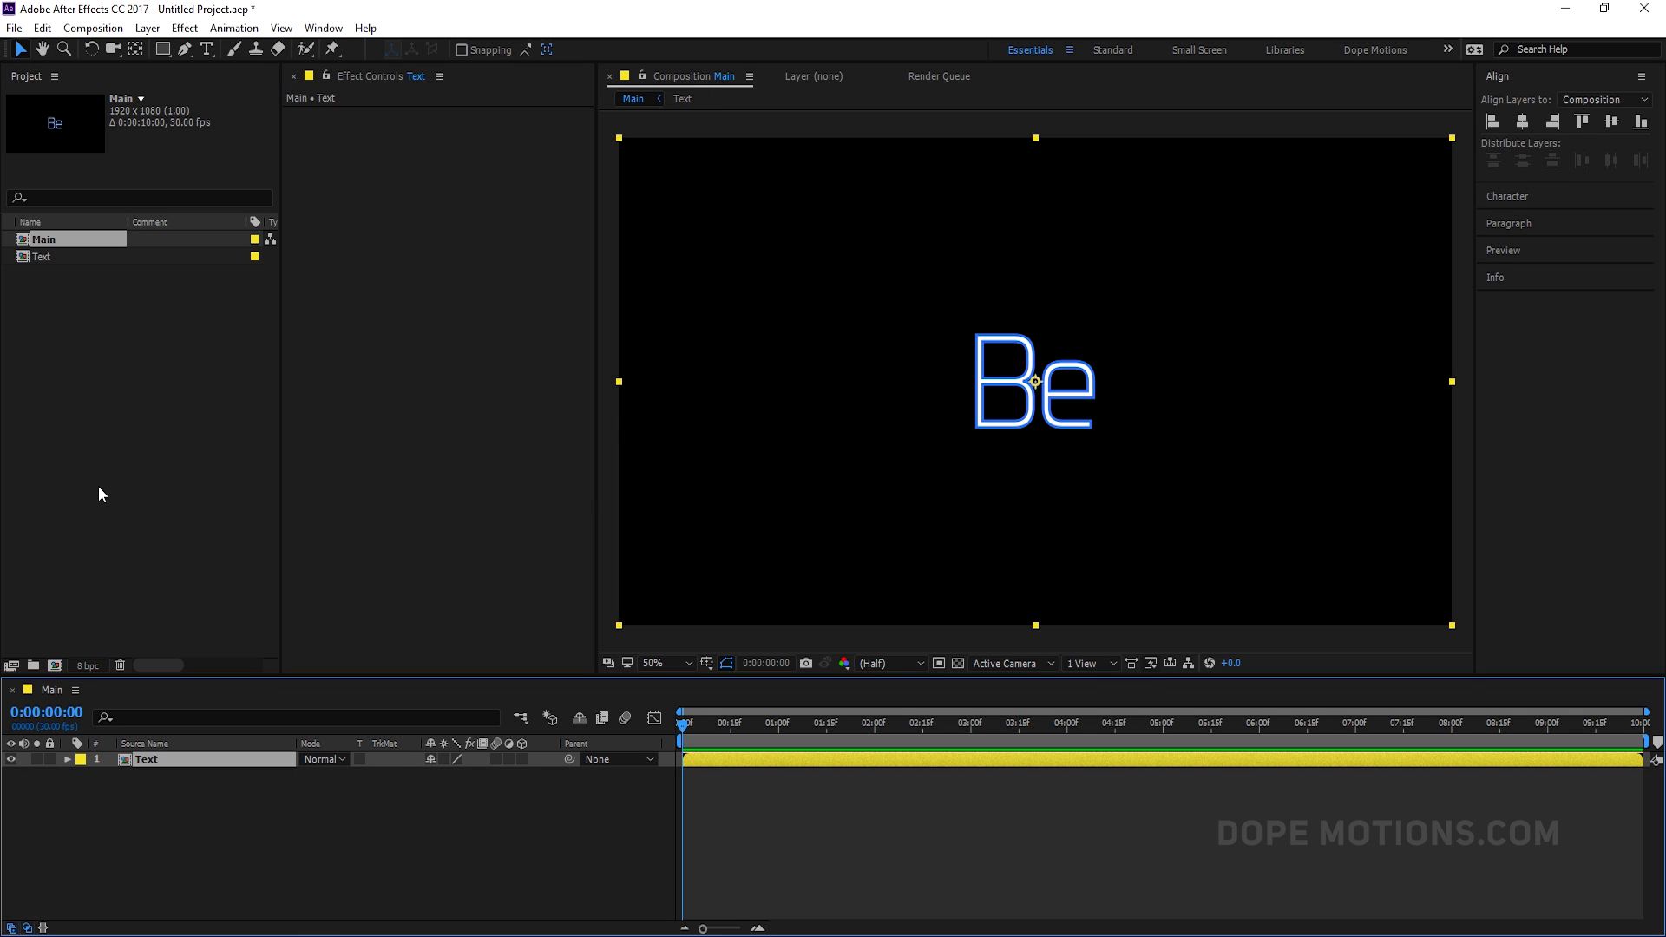
Step: Import Brick Wall.jpg and place it beneath the Text layer in Main
double_click(122, 398)
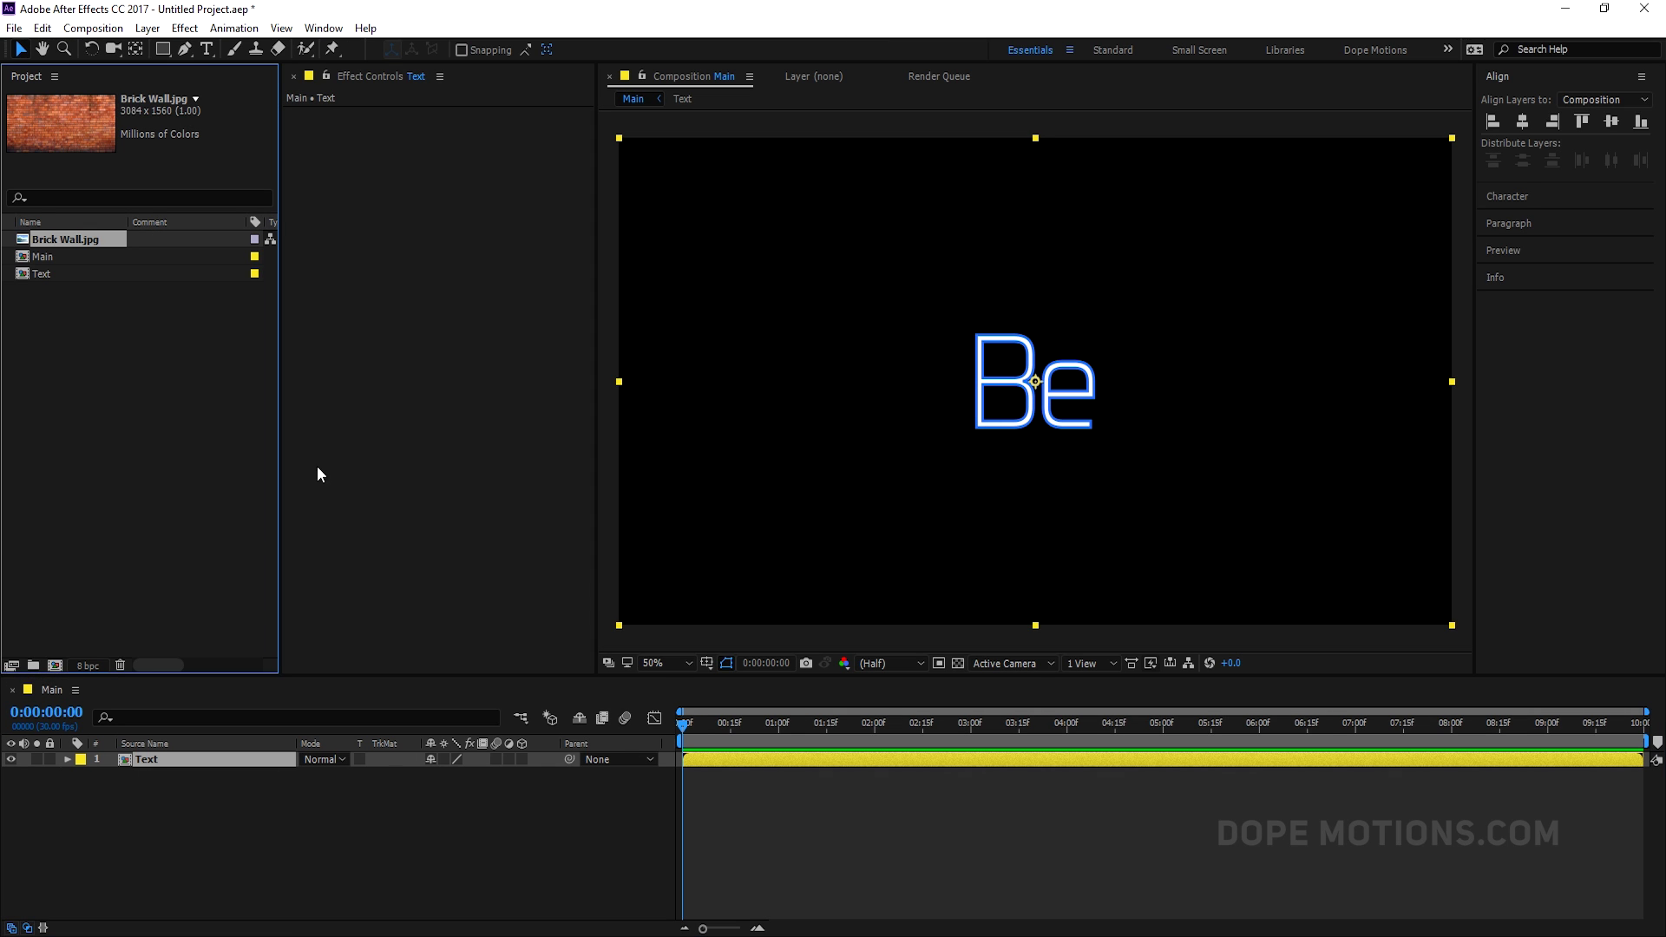
left_click_drag(92, 241, 221, 793)
key("comma")
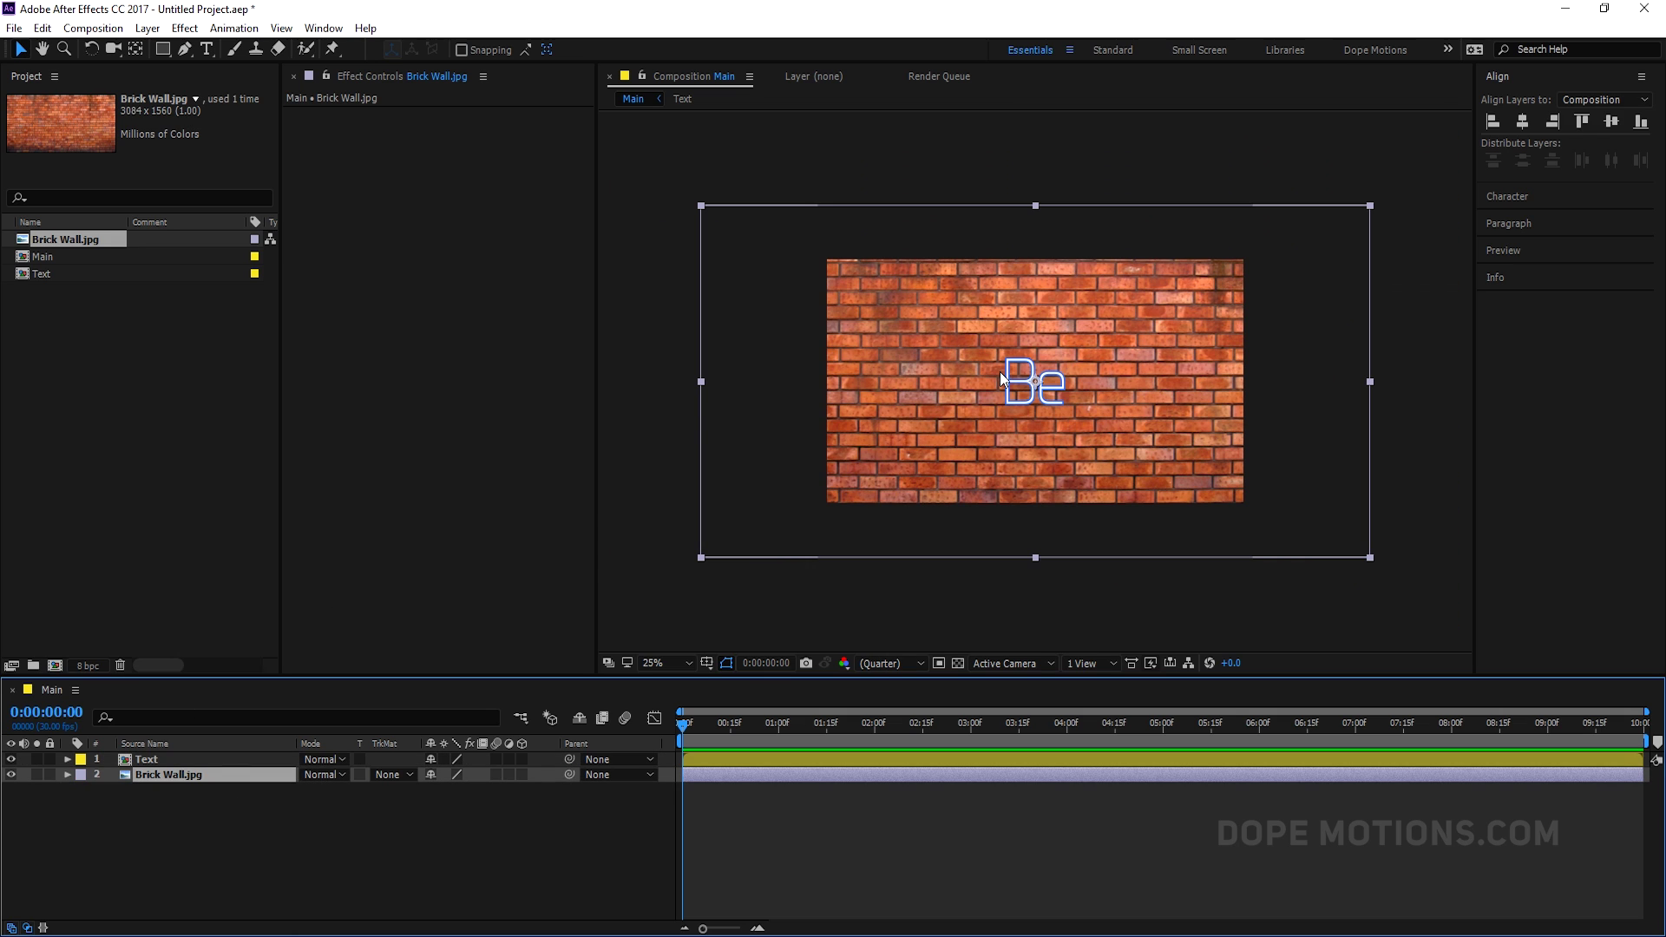
Step: Scale the Brick Wall.jpg layer to 71% to fill the frame
key("s")
left_click_drag(476, 790, 453, 791)
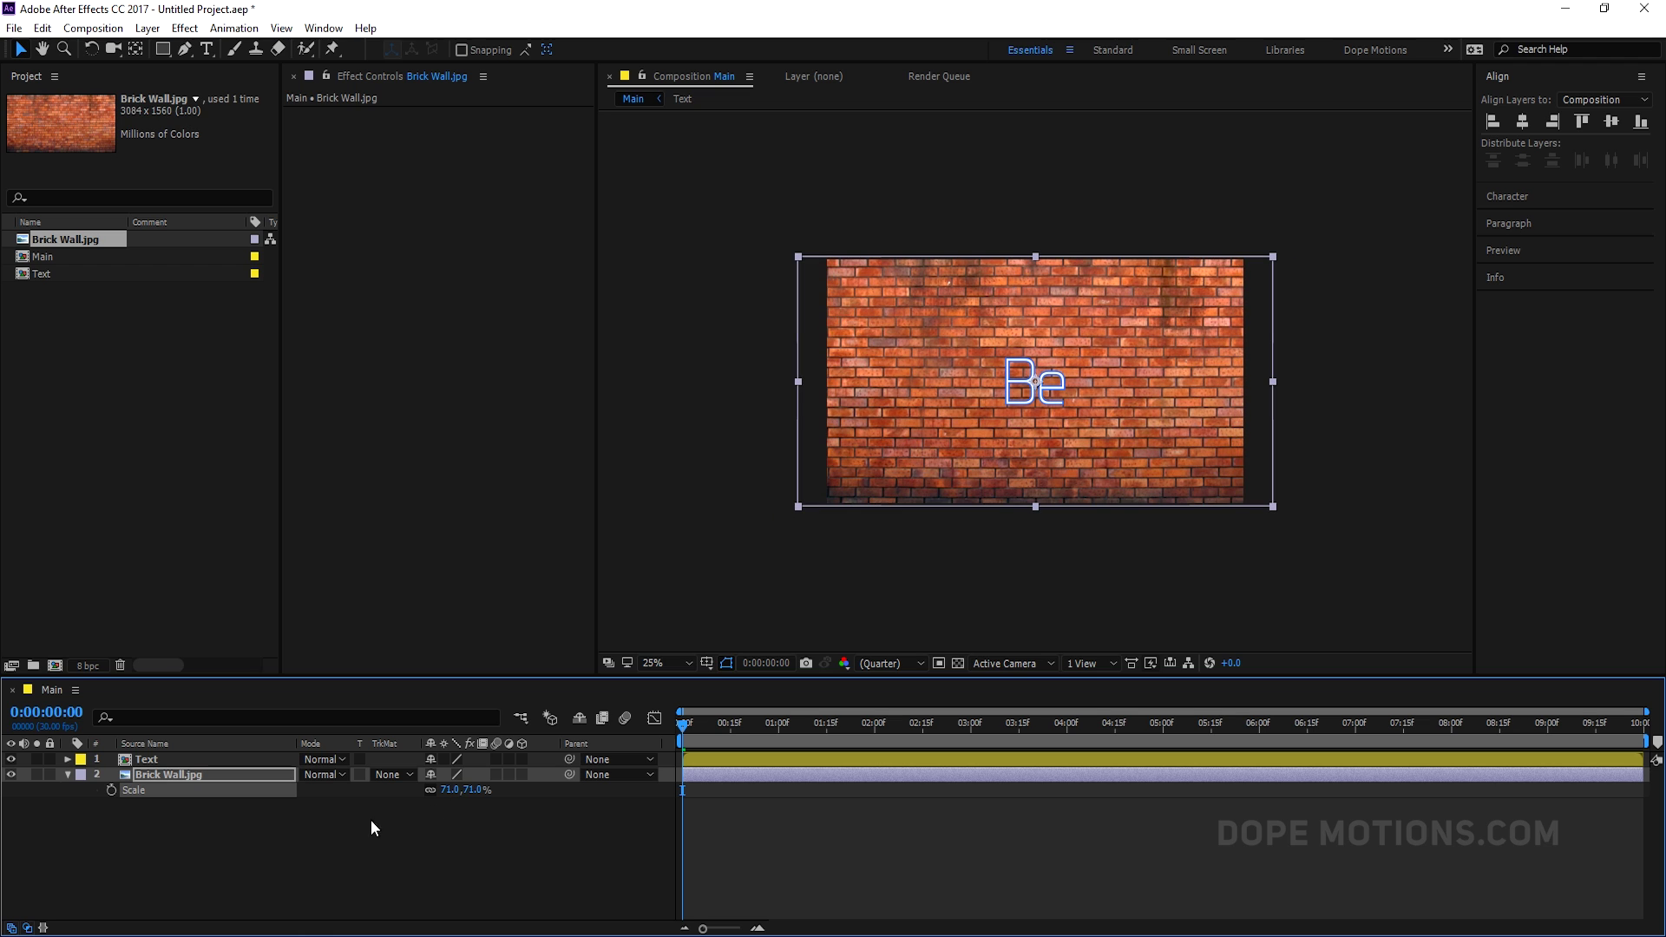
left_click(283, 845)
key("period")
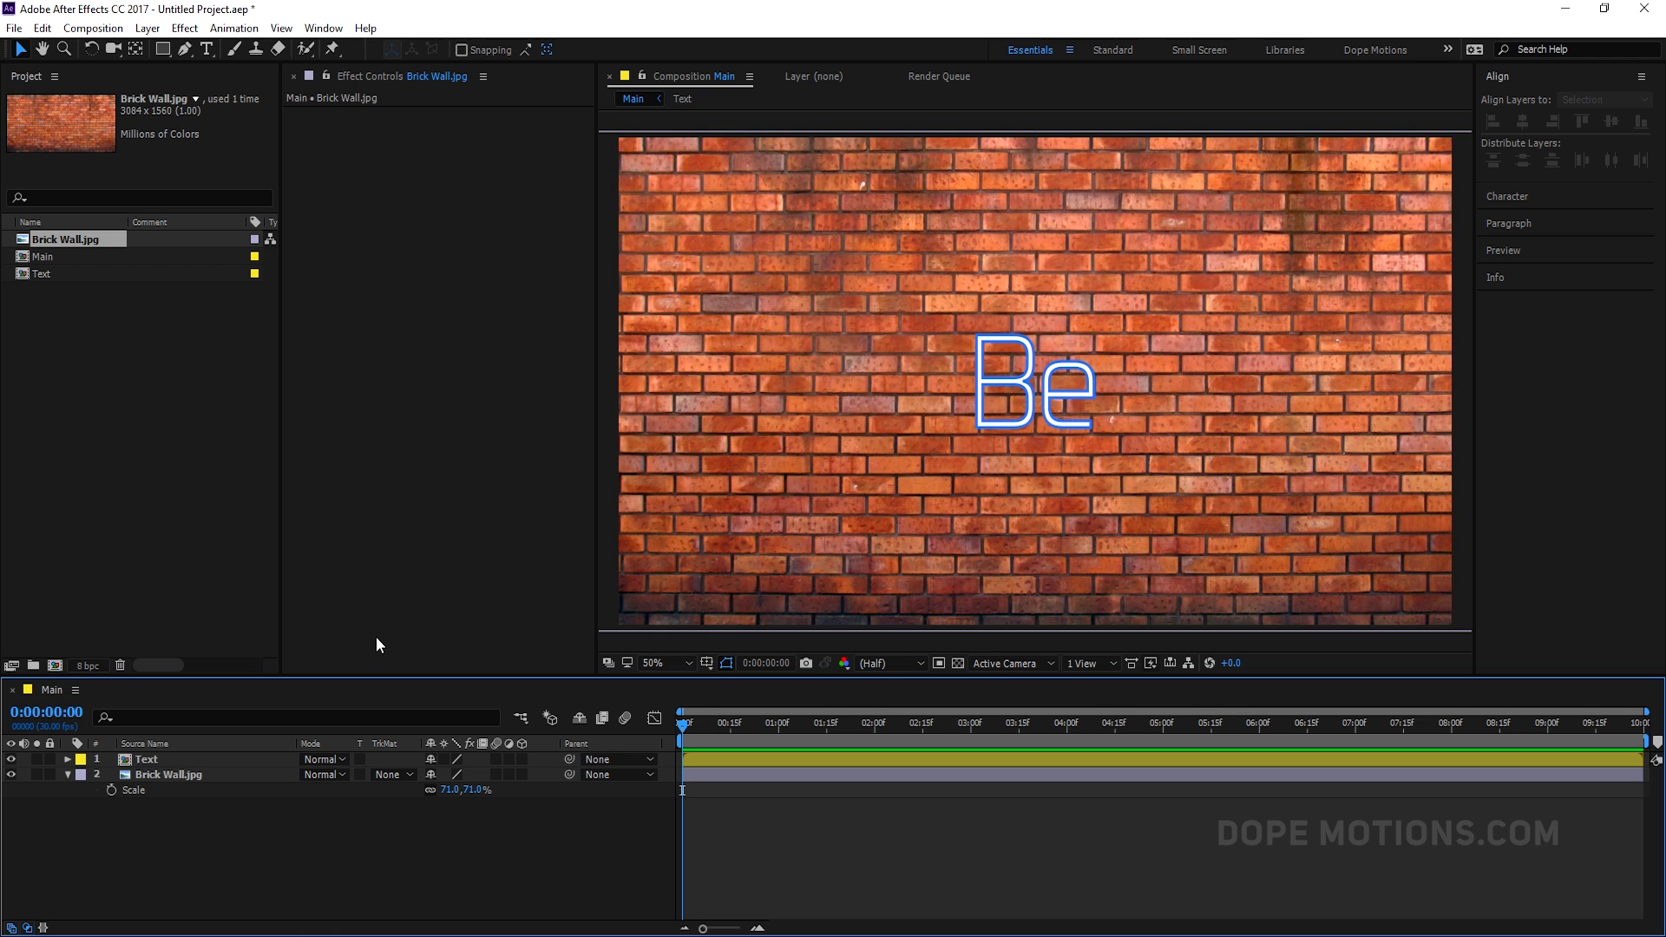
left_click(199, 776)
key("ctrl+space")
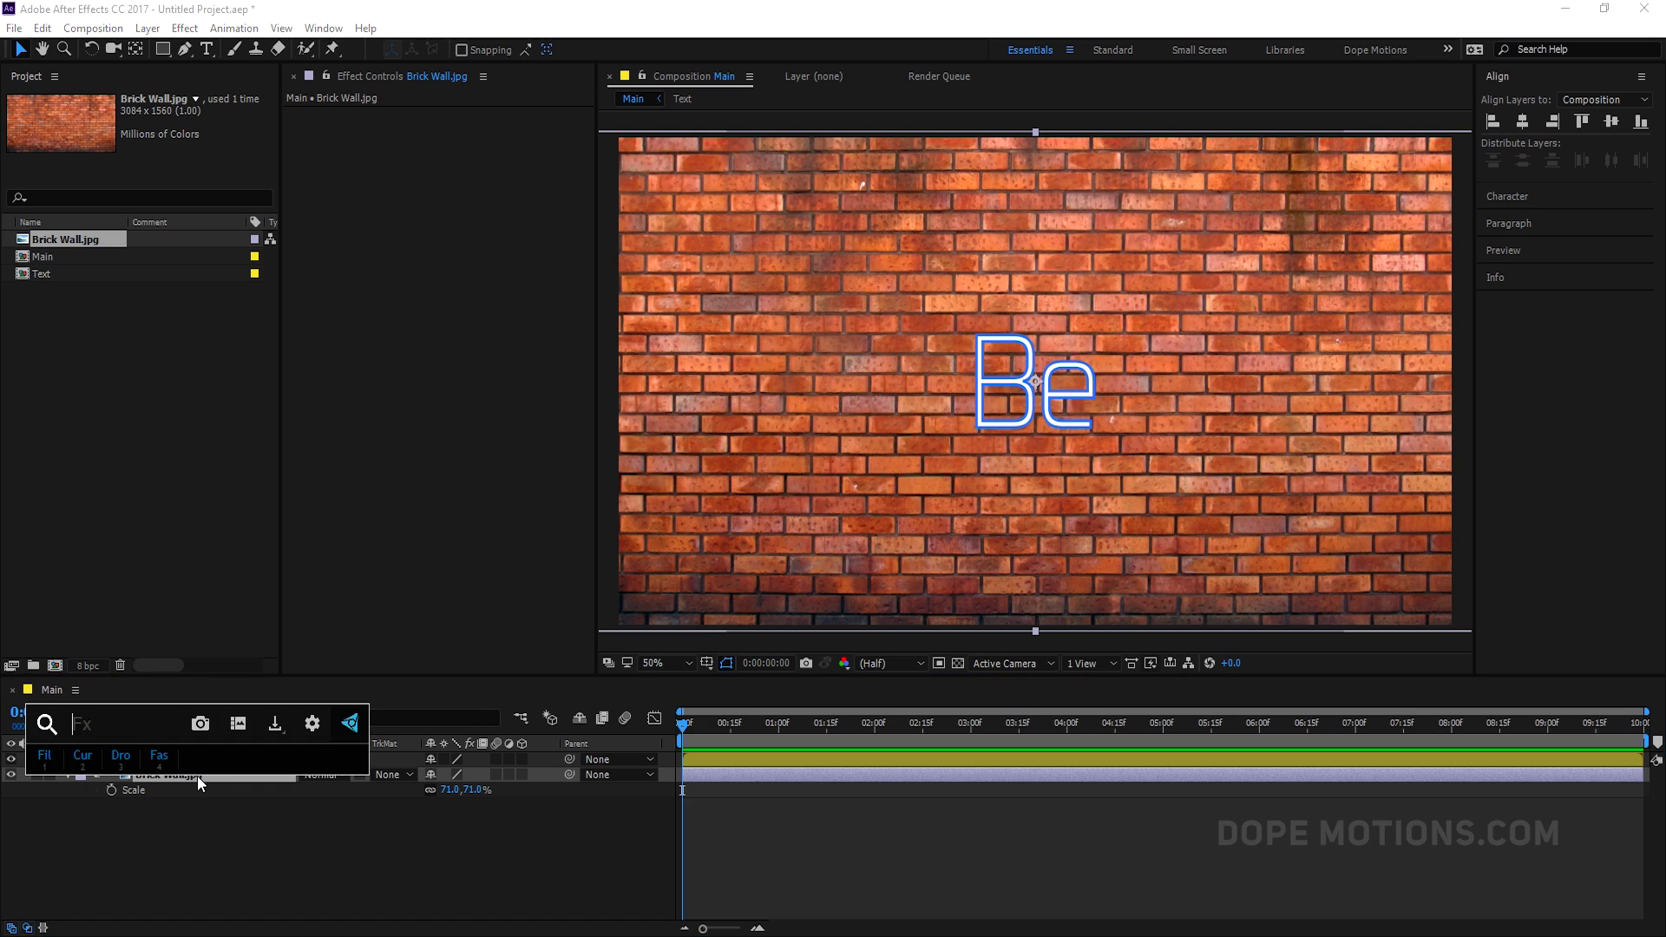
Step: Apply Hue/Saturation to the brick wall with Master Saturation -50 and Lightness -83
type("hue")
key("Return")
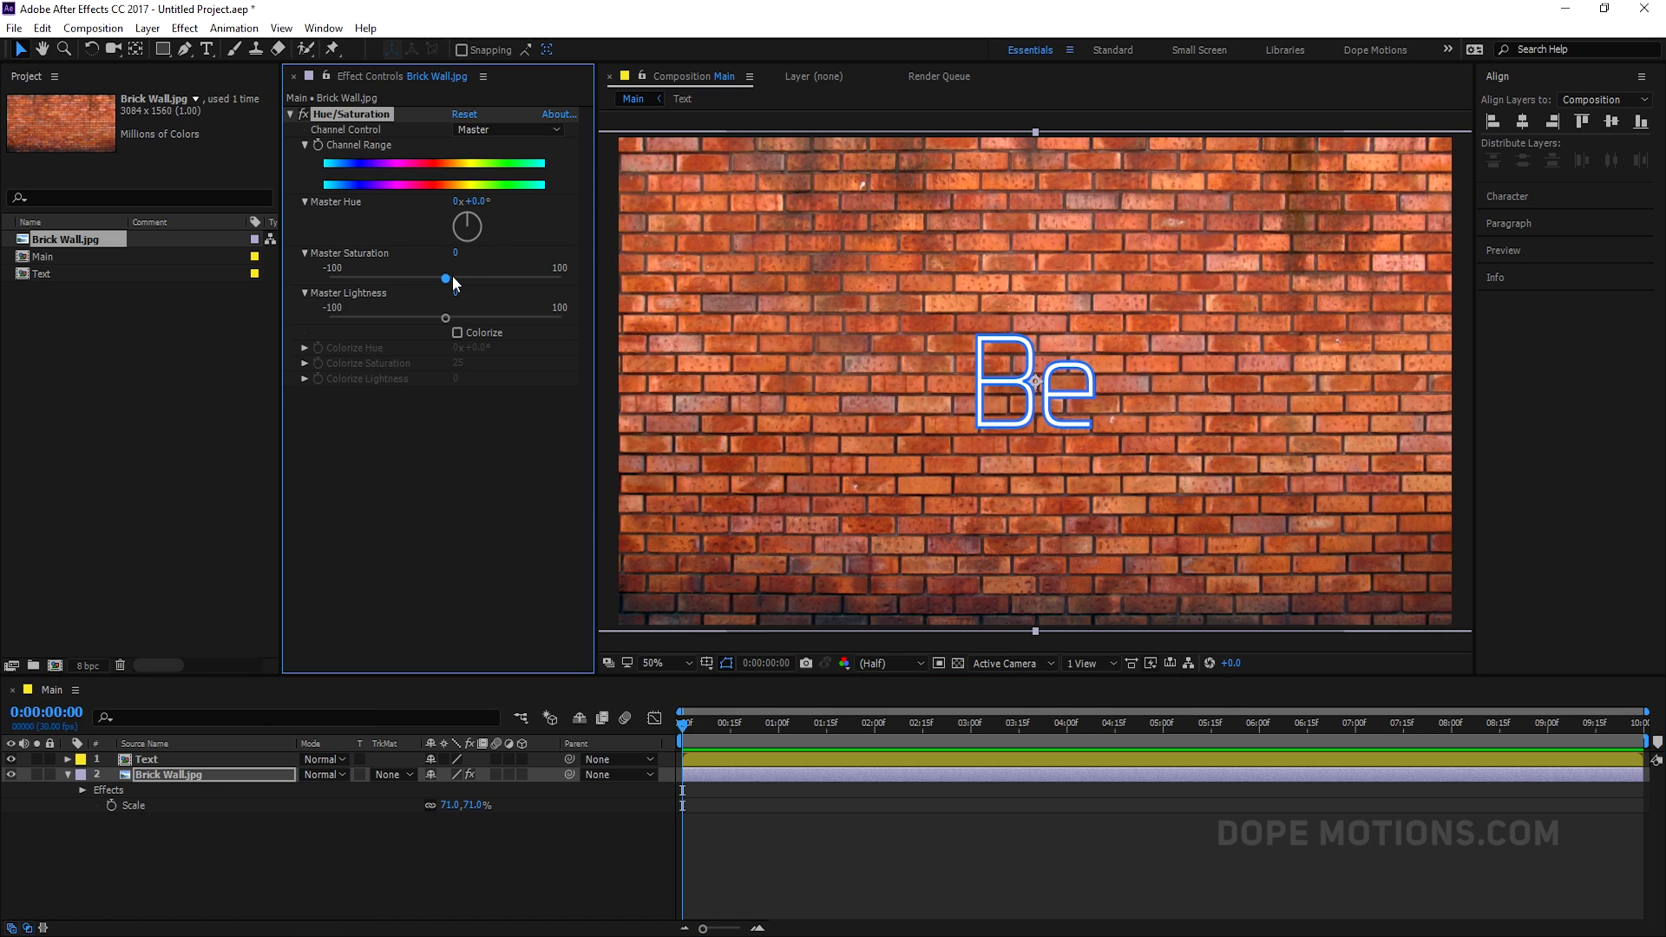
left_click(455, 252)
type("-5")
key("Return")
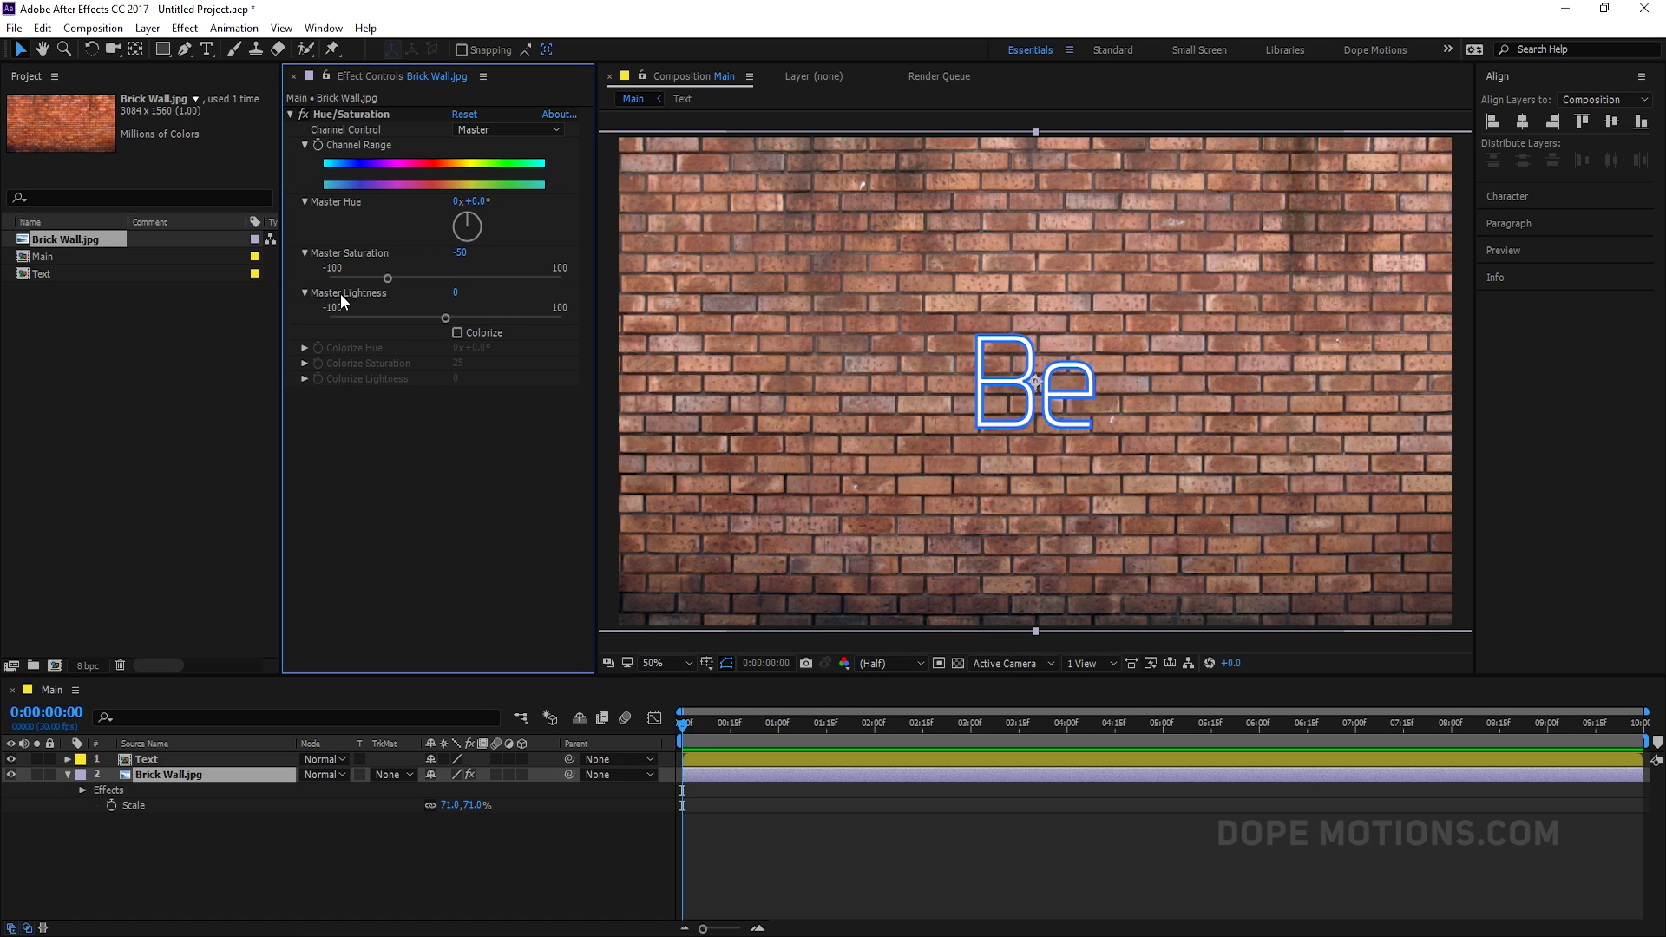
left_click(455, 293)
type("-8")
key("Return")
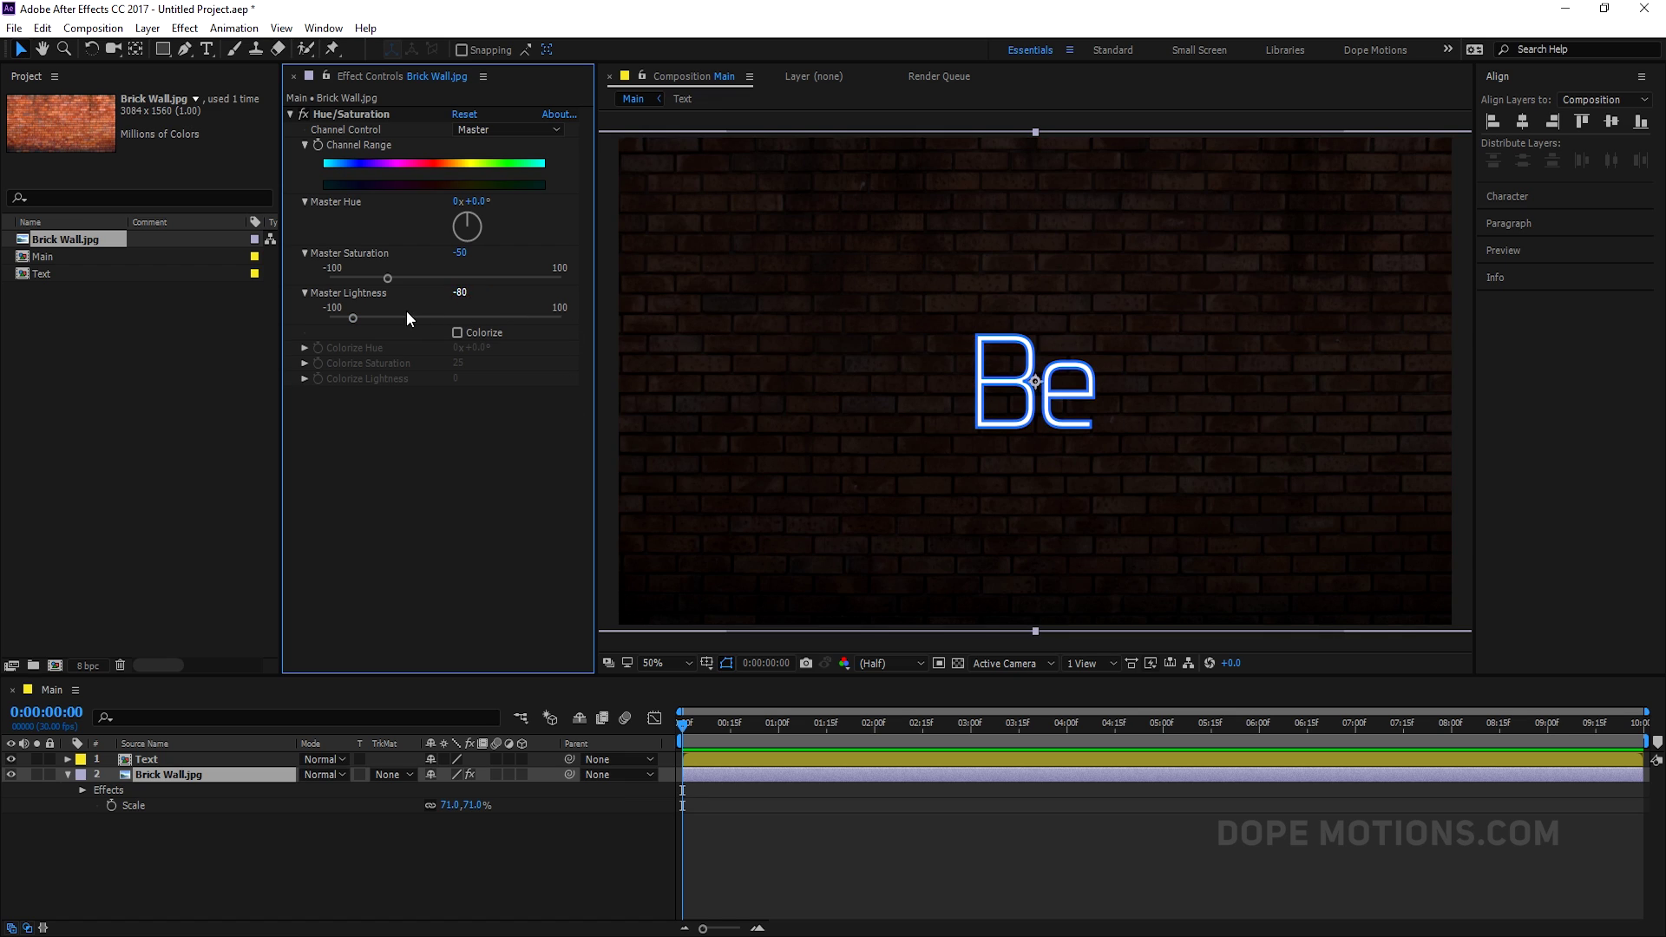
left_click(349, 318)
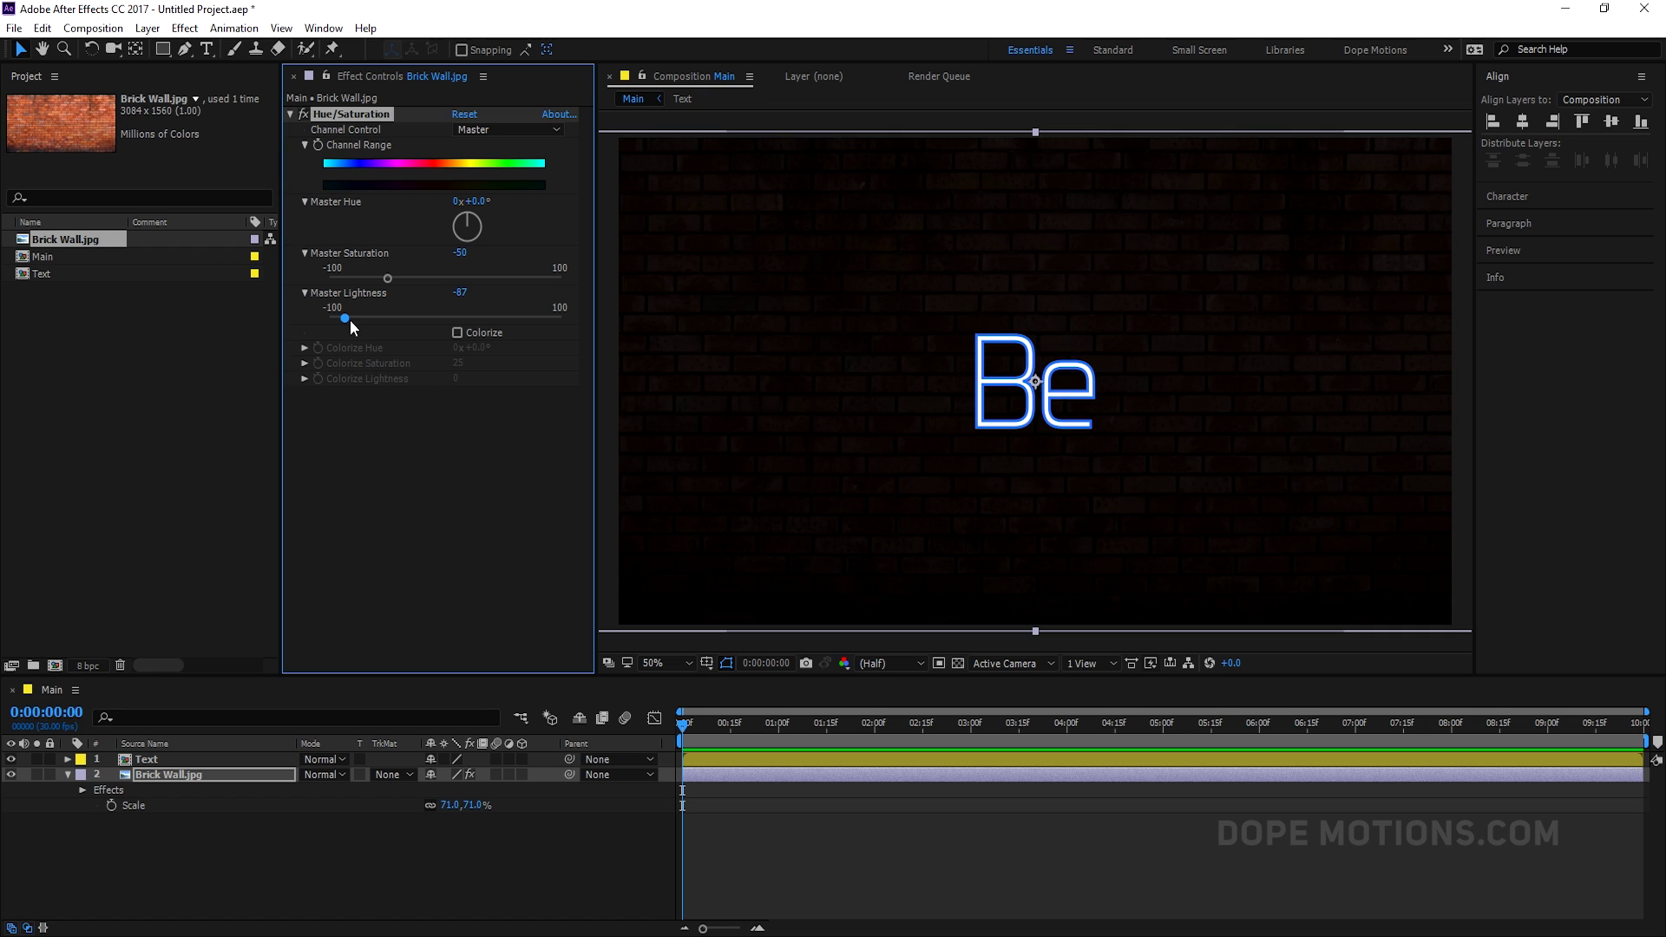
left_click(350, 318)
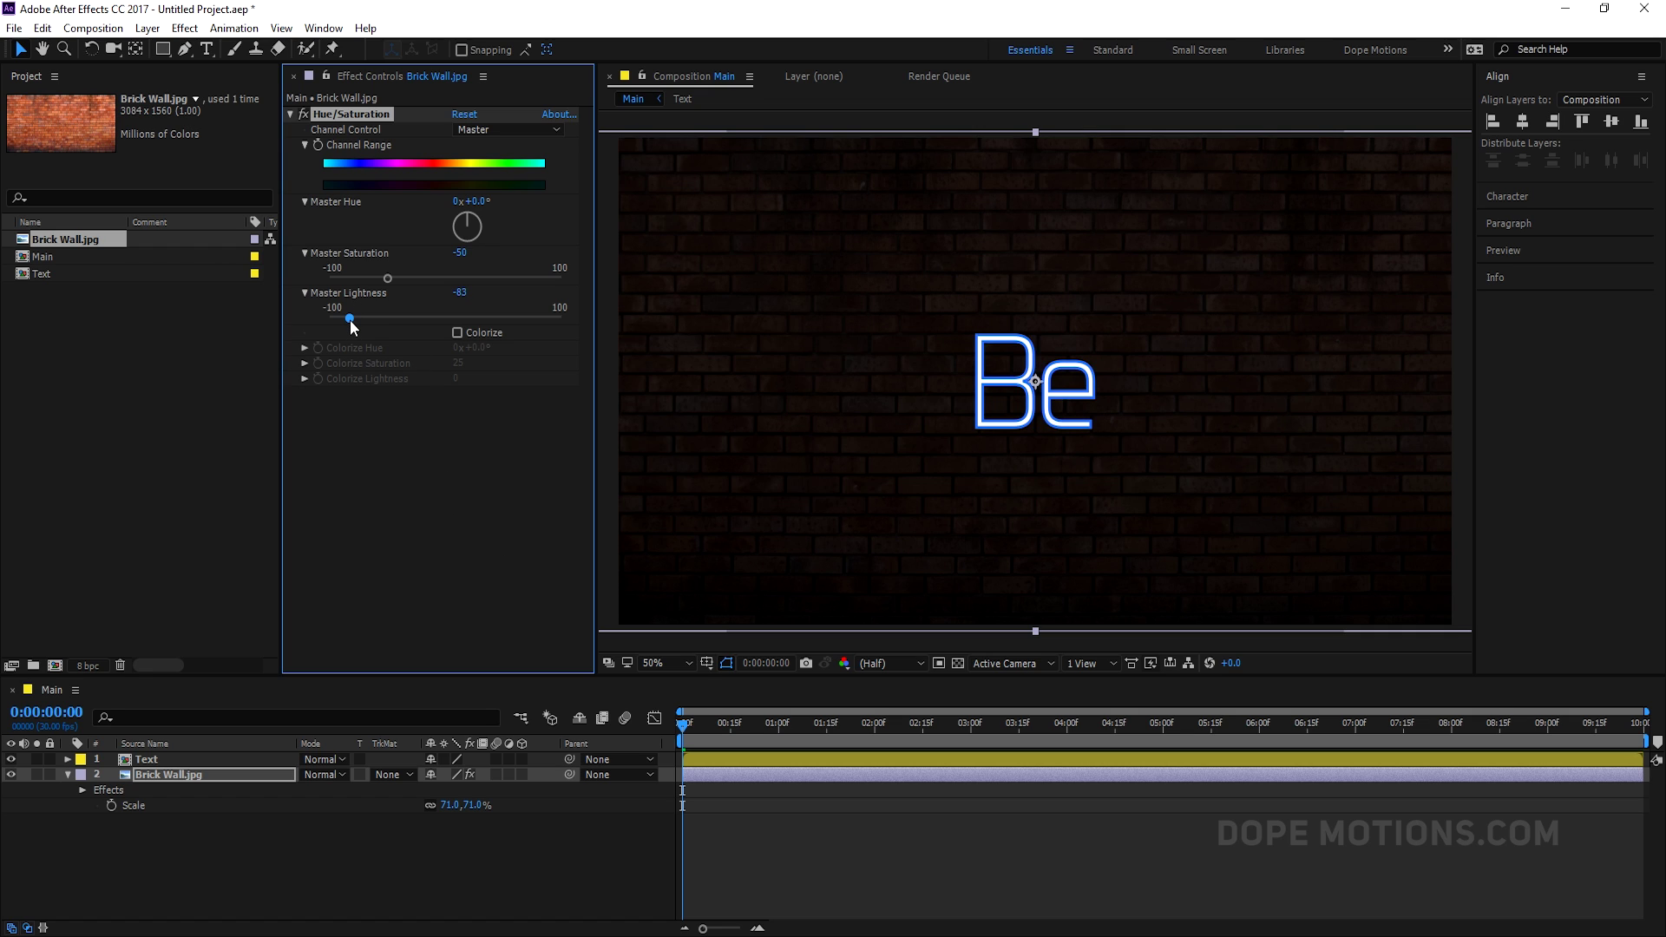
left_click(67, 774)
left_click(251, 846)
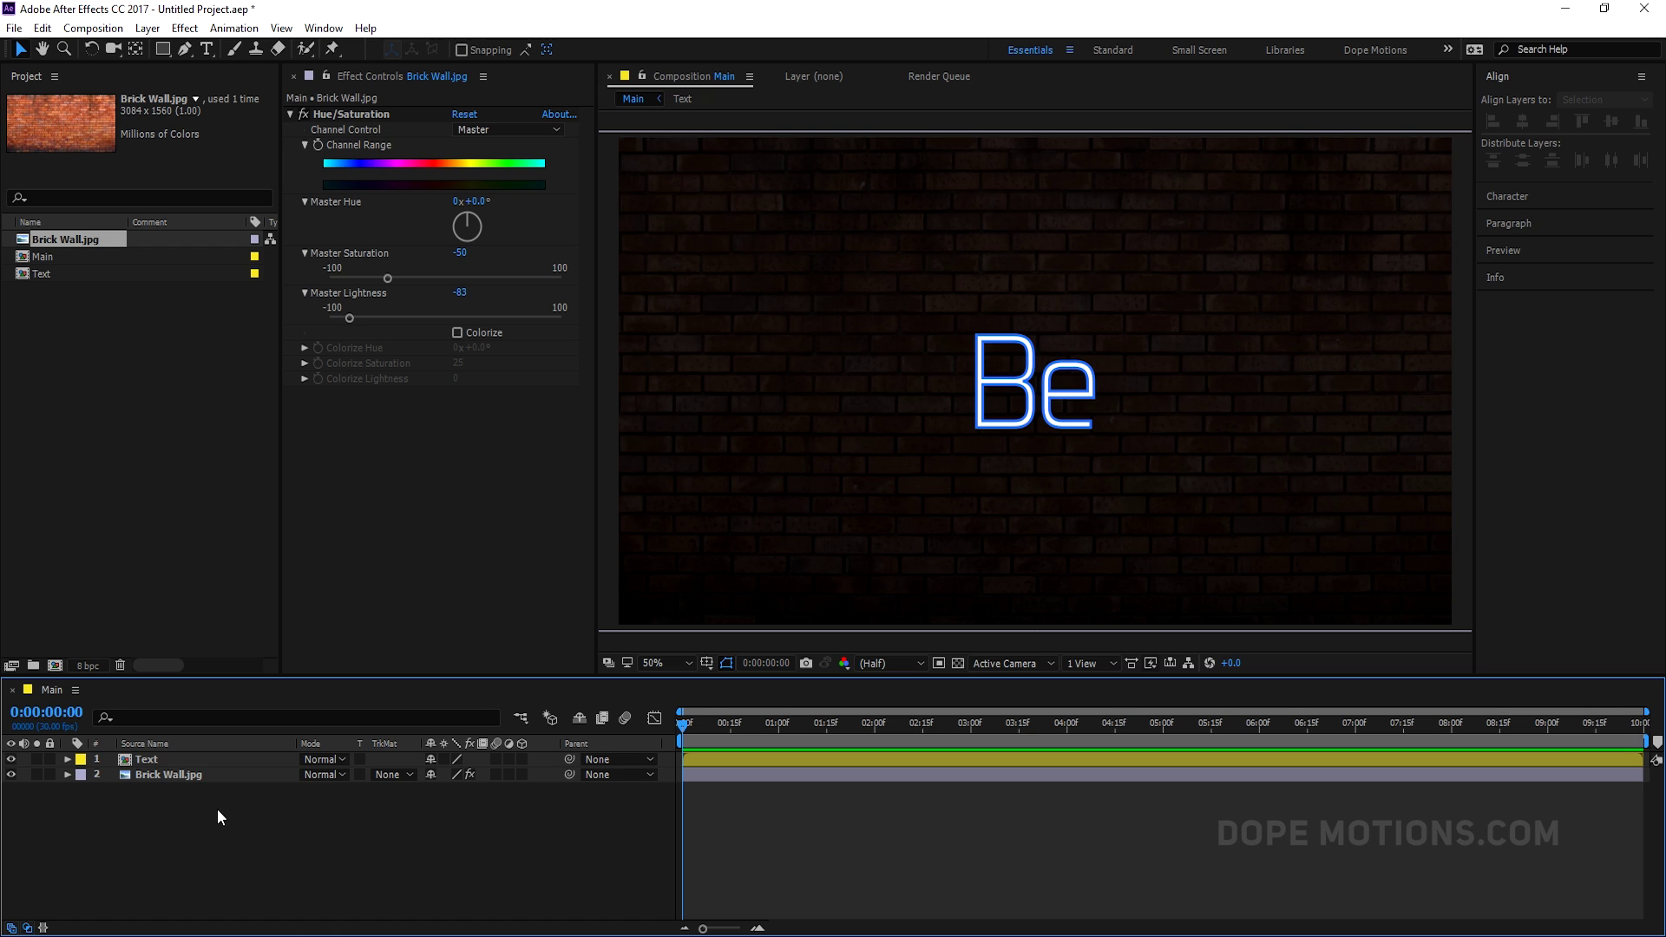
Step: Create a black solid layer named Vin
key("ctrl+y")
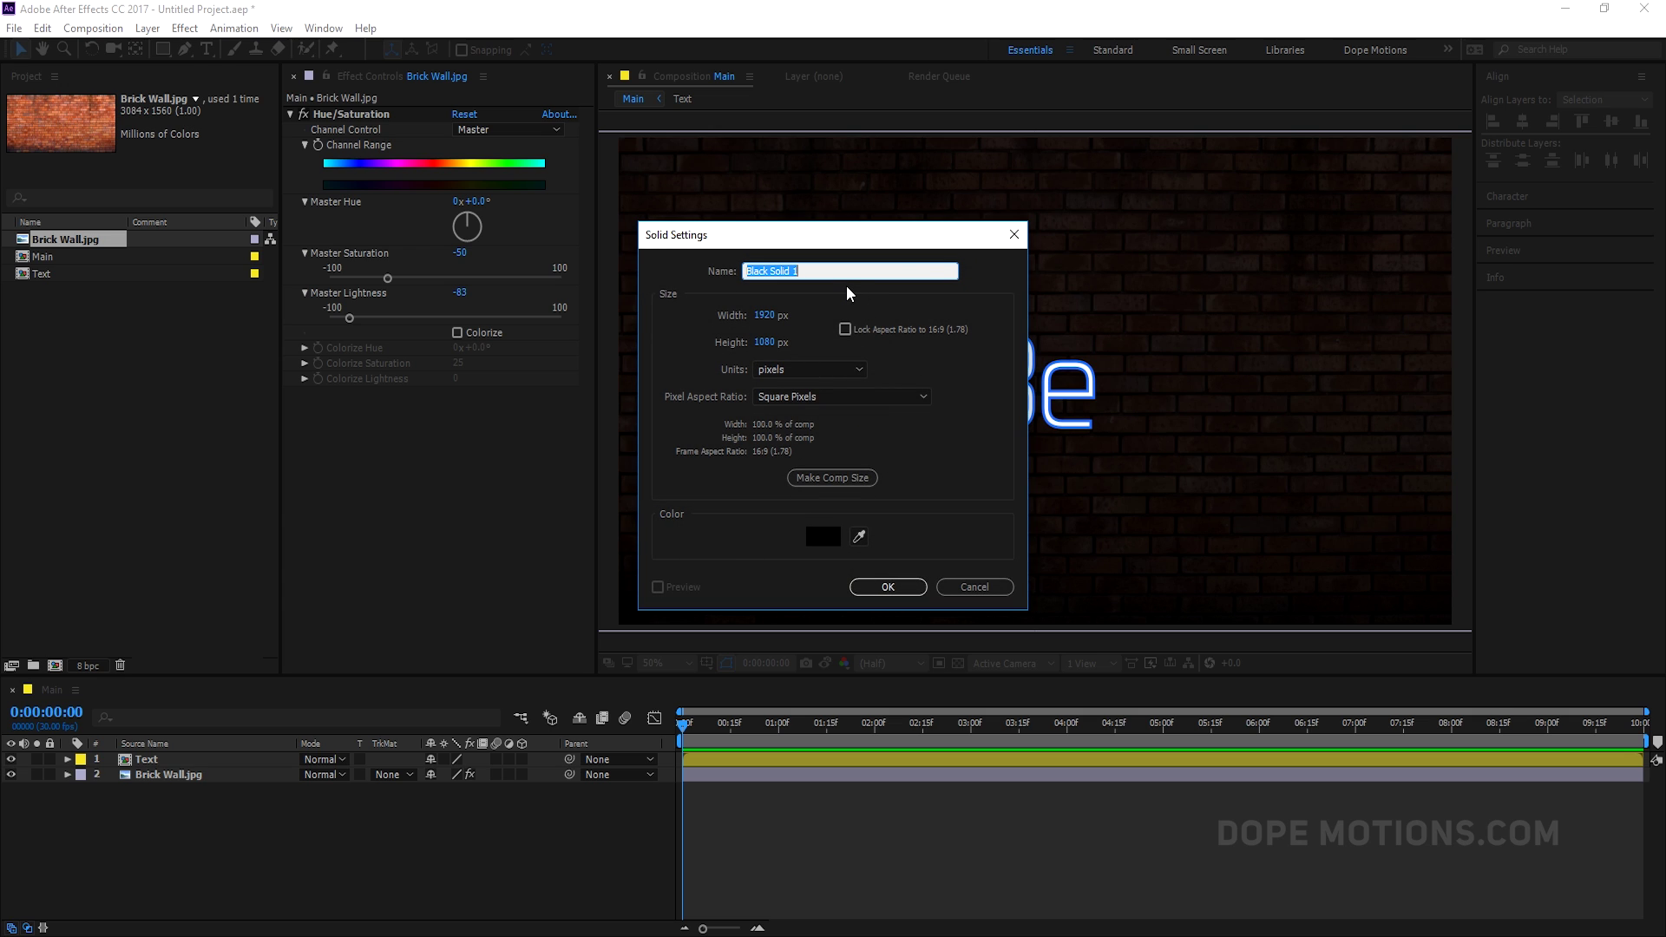
type("Vin")
left_click(878, 587)
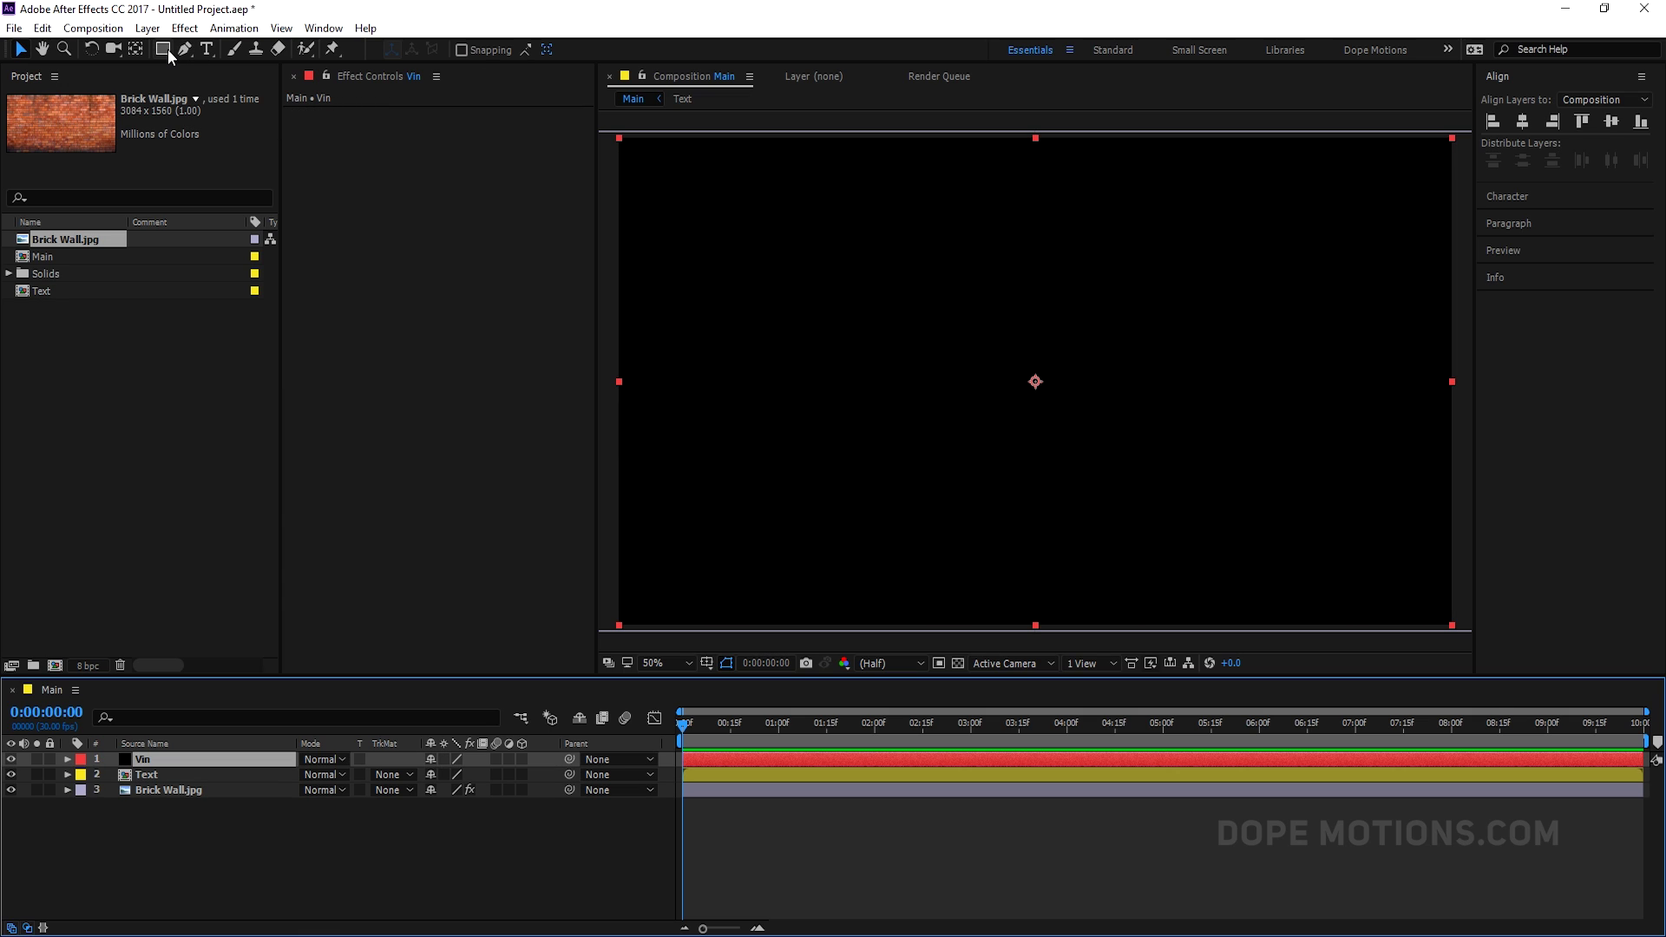
Step: Add an inverted oval mask to Vin with 700 px feather
left_click(167, 49)
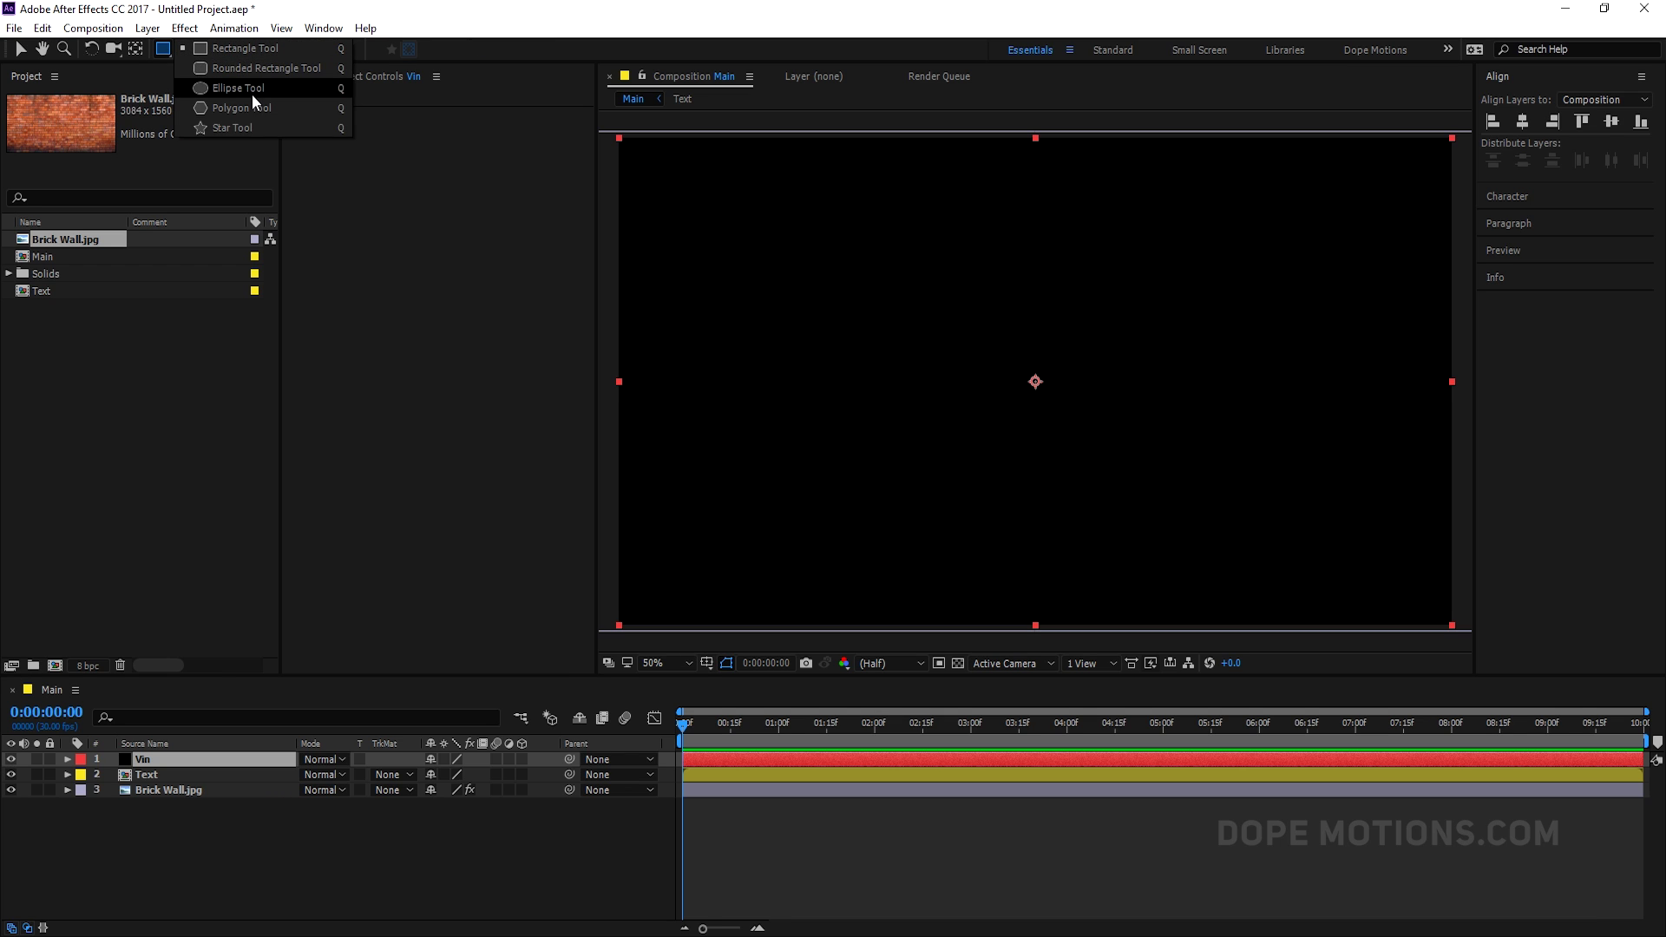
left_click(252, 94)
double_click(164, 48)
key("v")
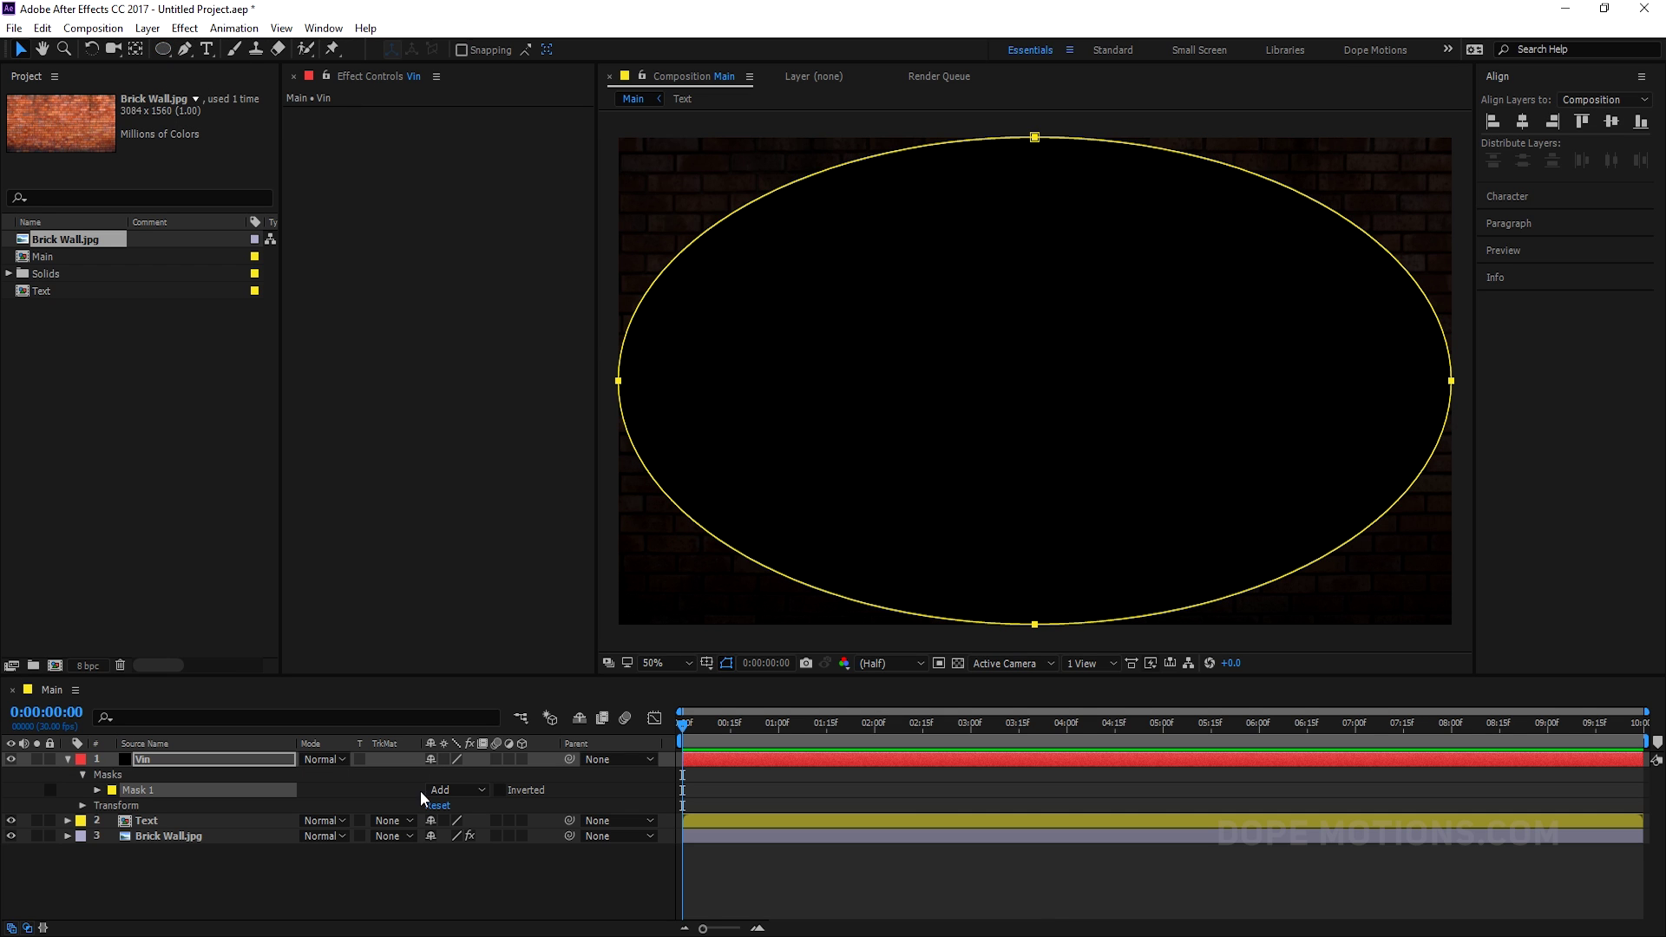
left_click(500, 790)
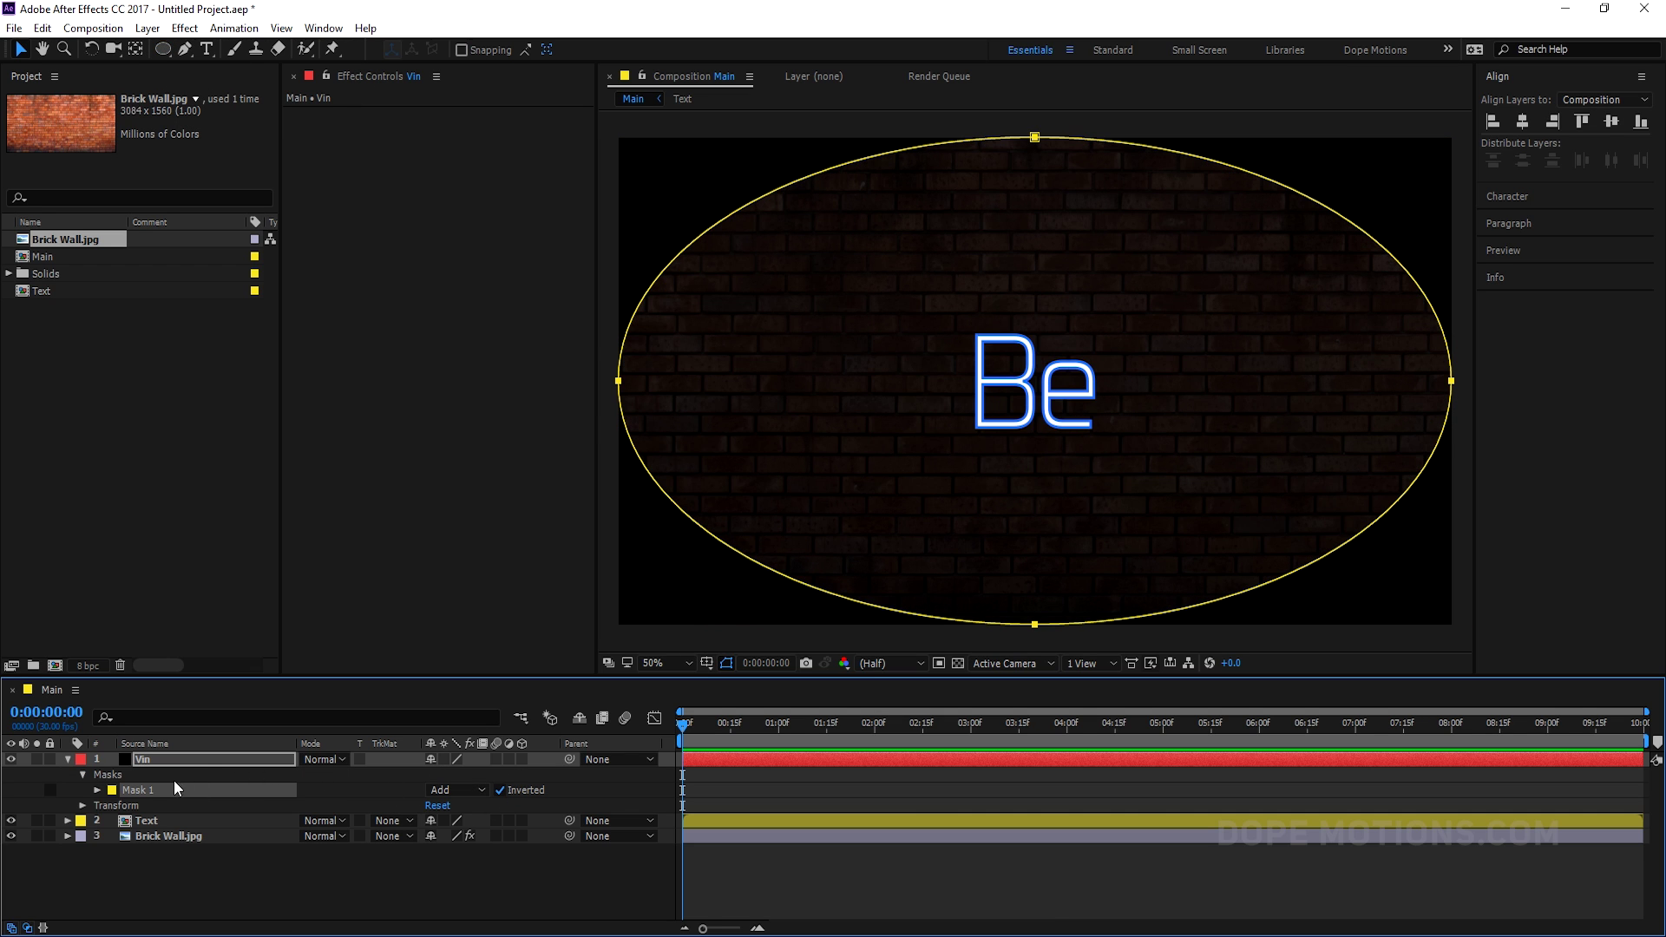
key("f")
left_click(466, 790)
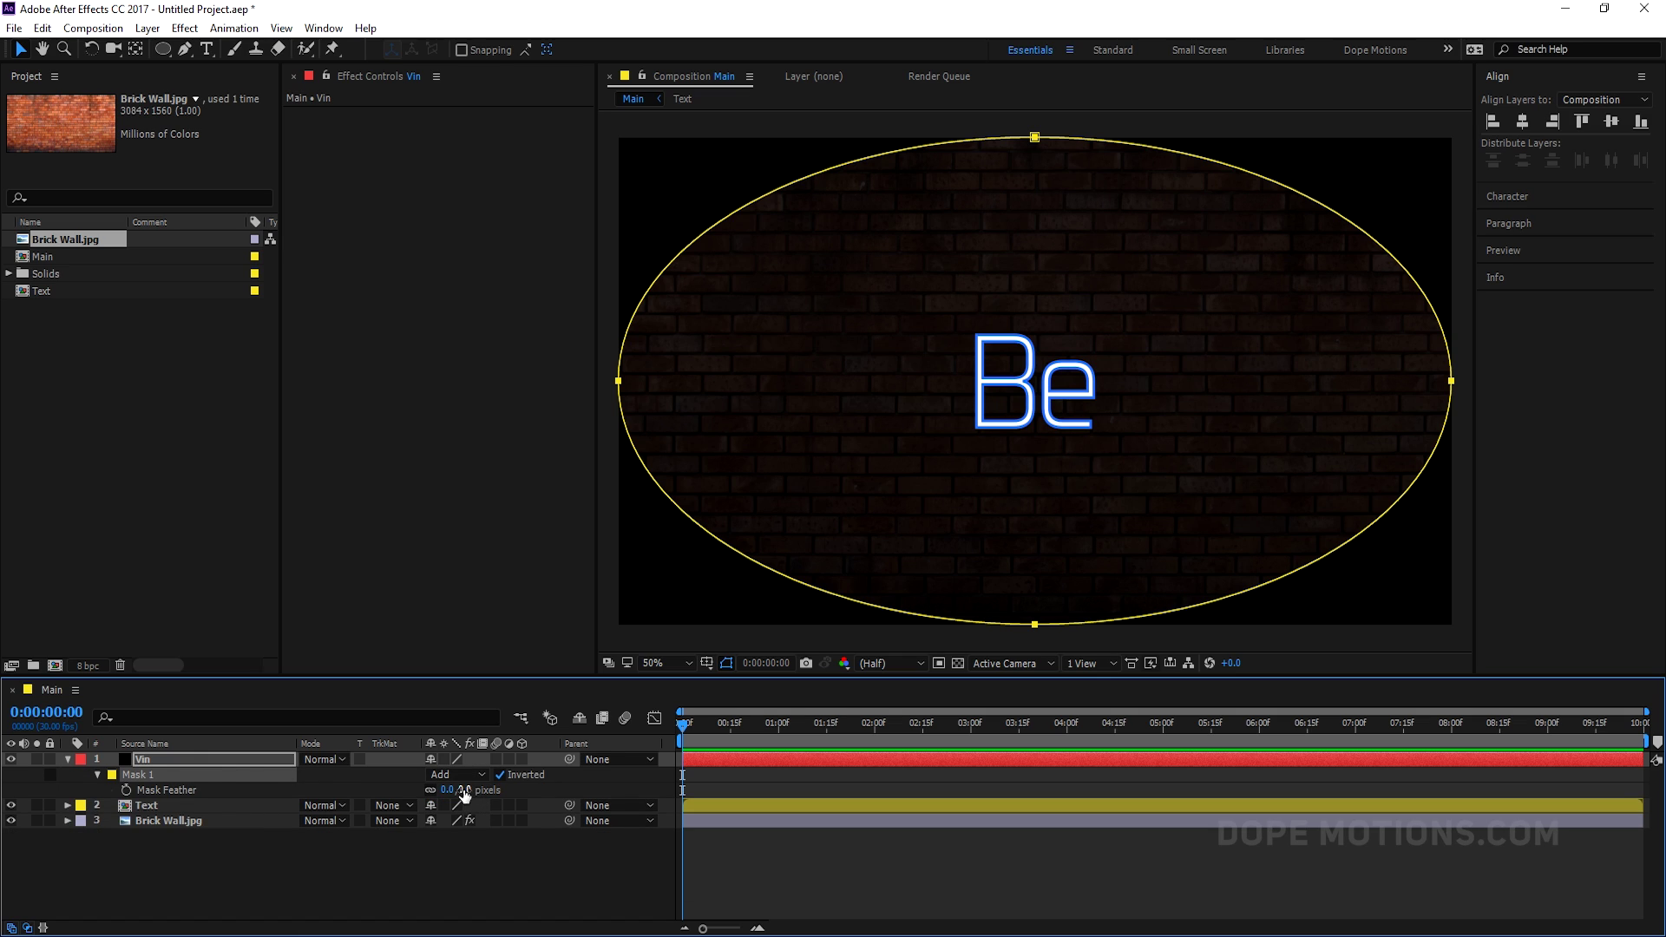
type("700")
left_click(419, 873)
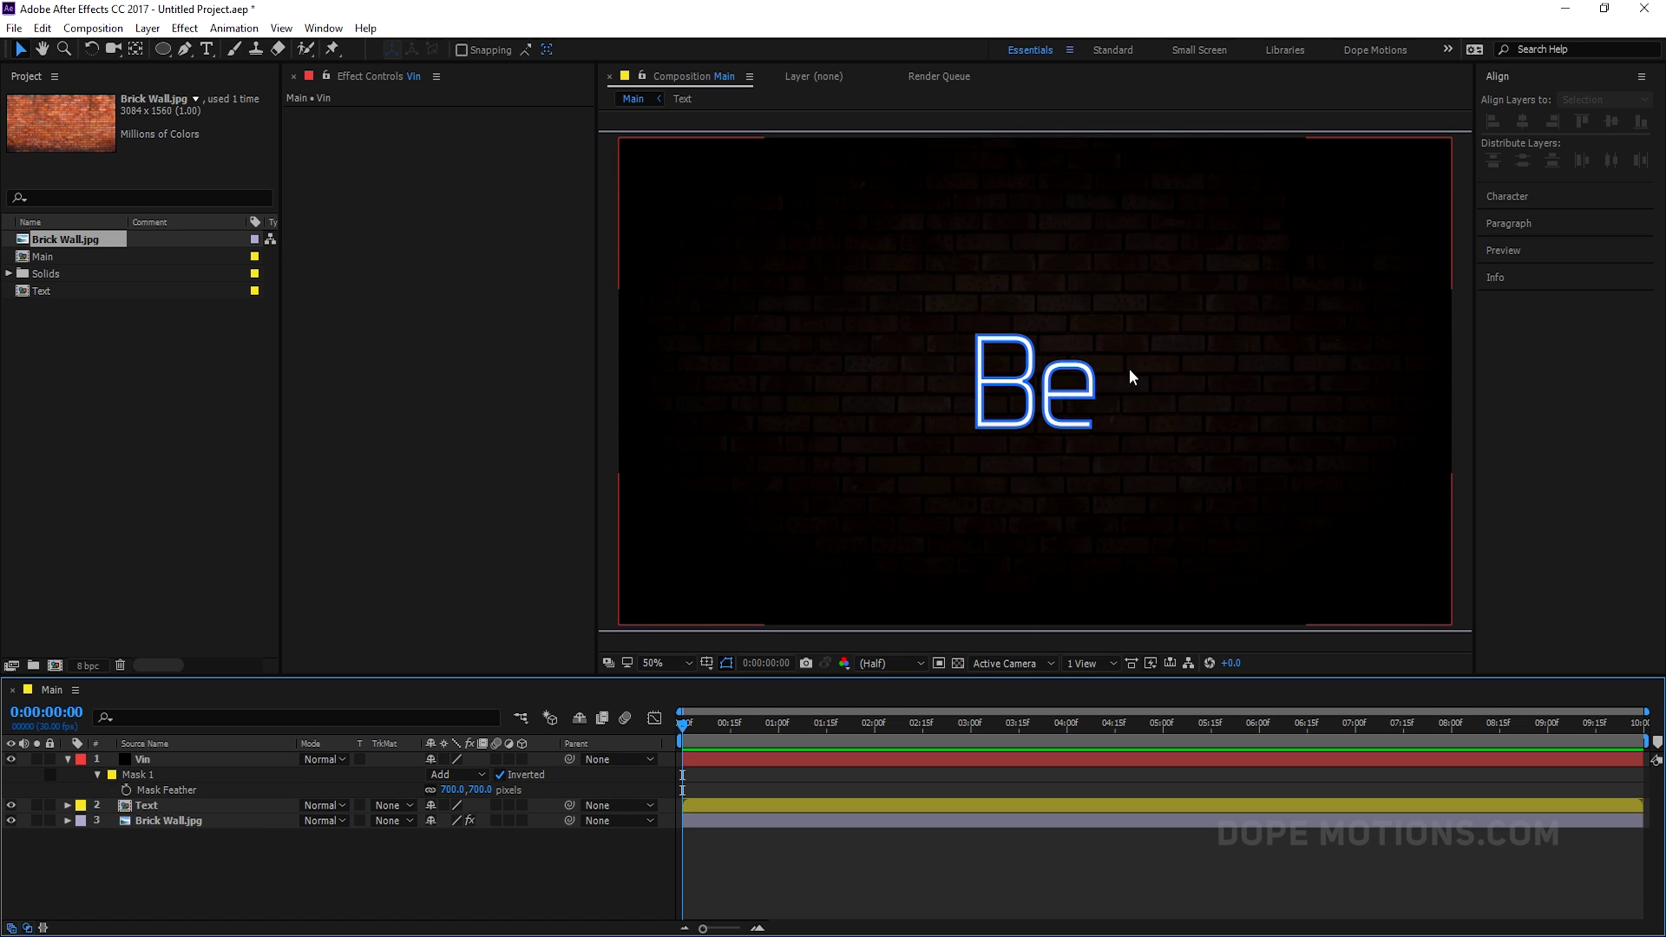
Step: Pull the mask's left, right, bottom and top points inward
left_click(189, 758)
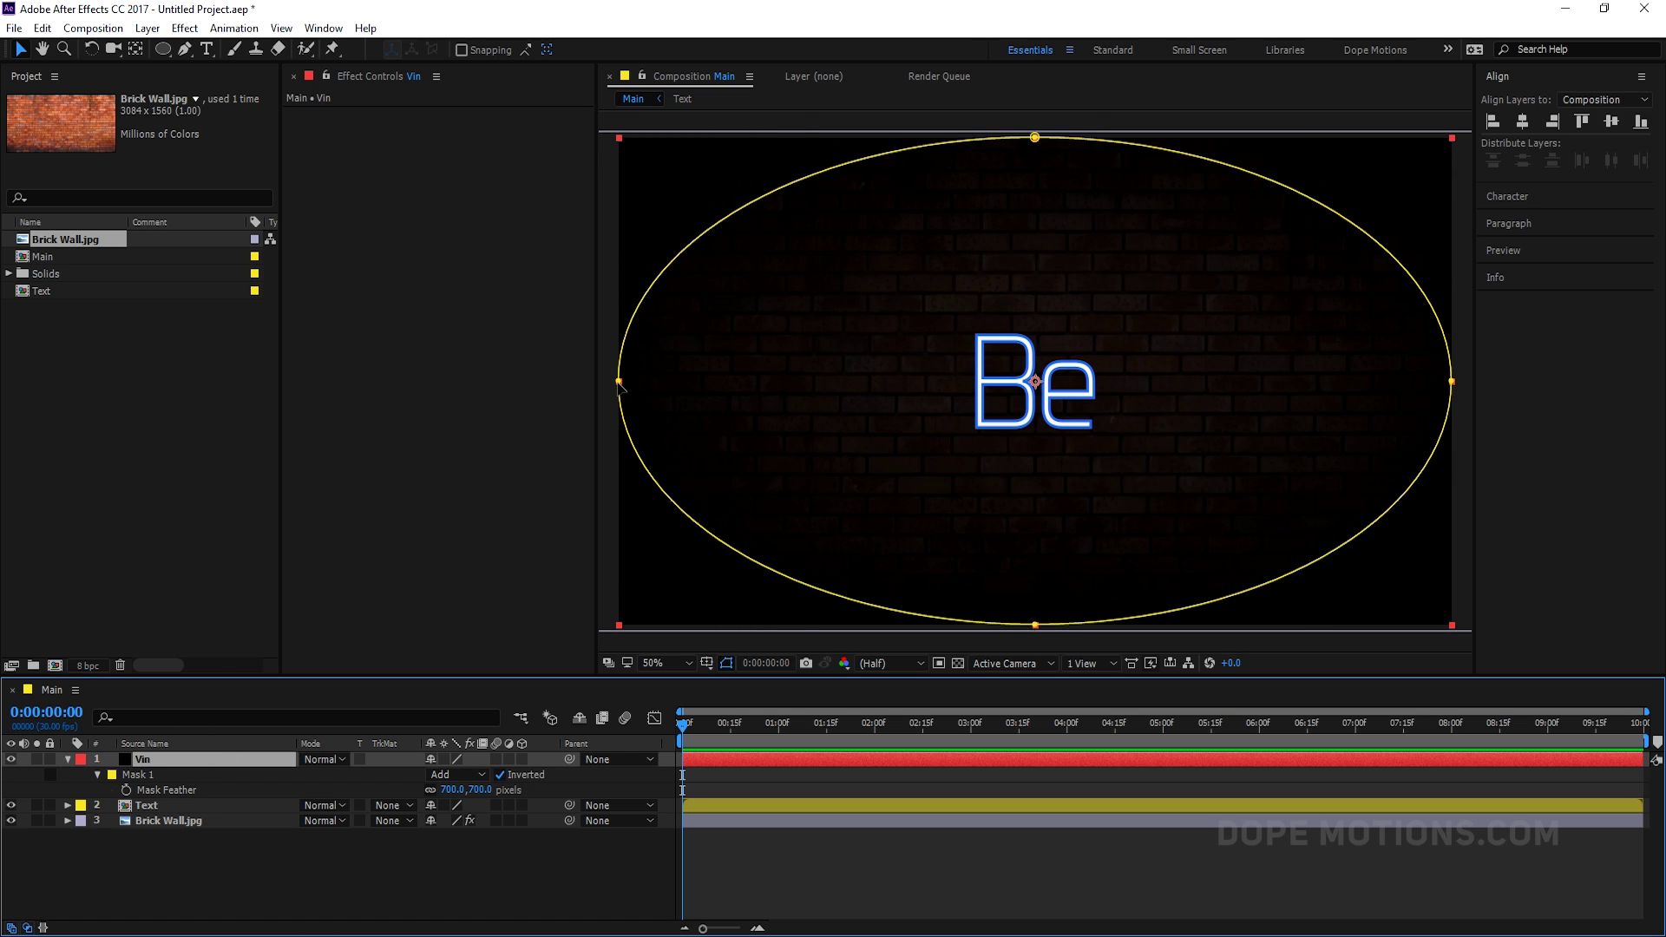
left_click_drag(619, 381, 643, 379)
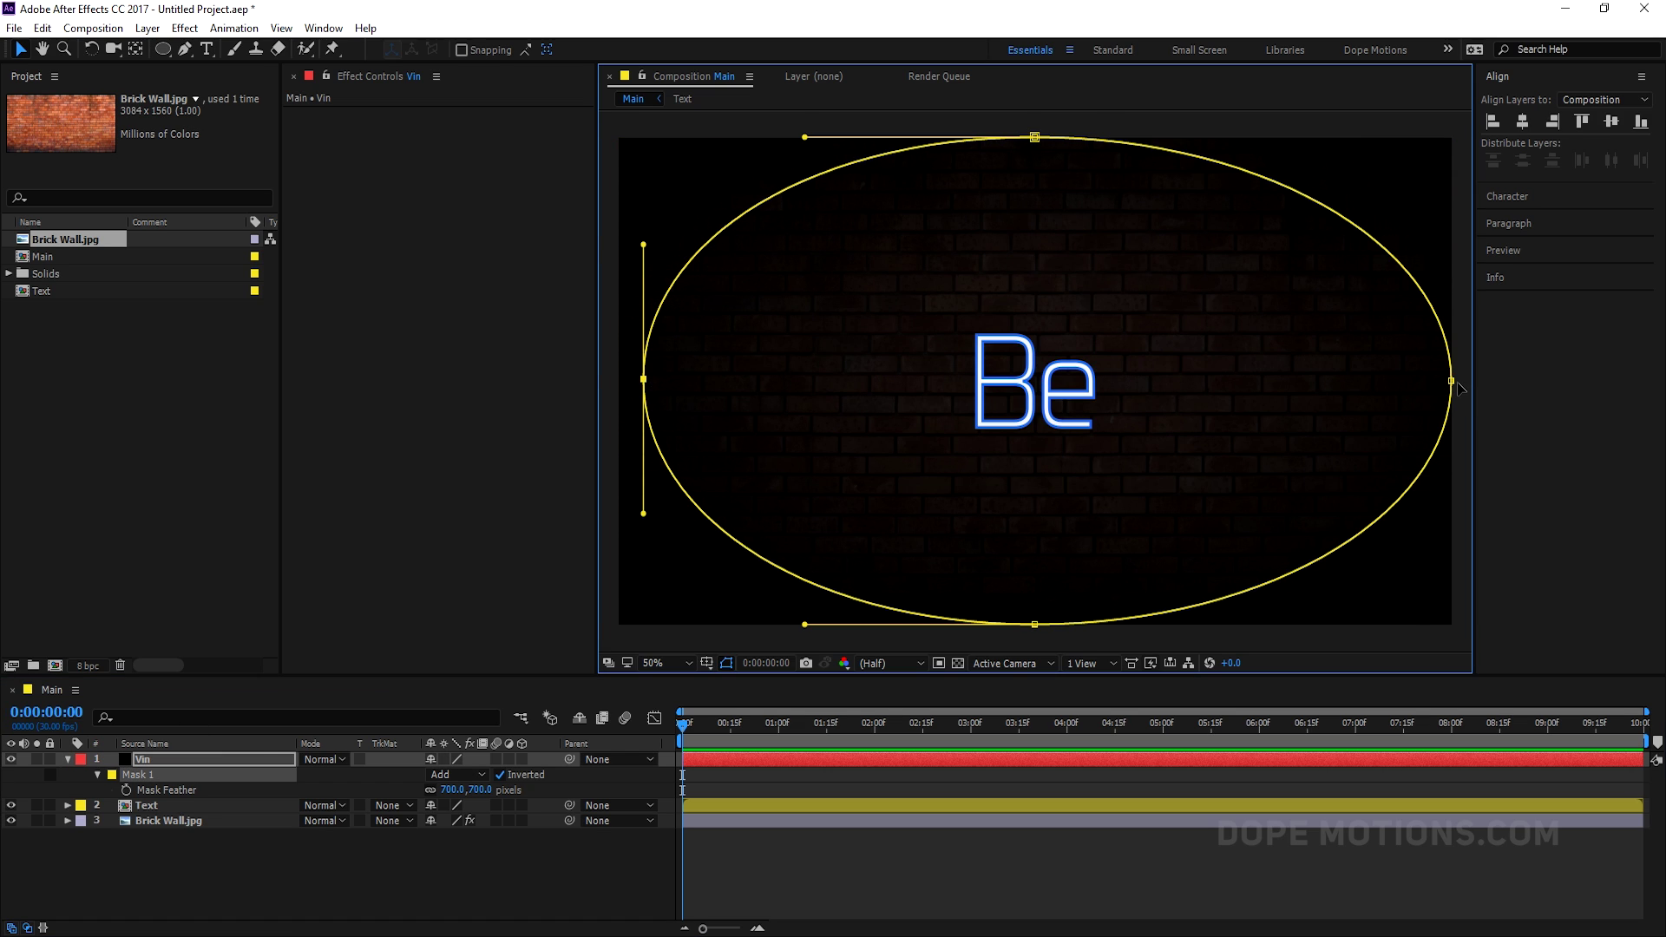
left_click_drag(1453, 382, 1414, 383)
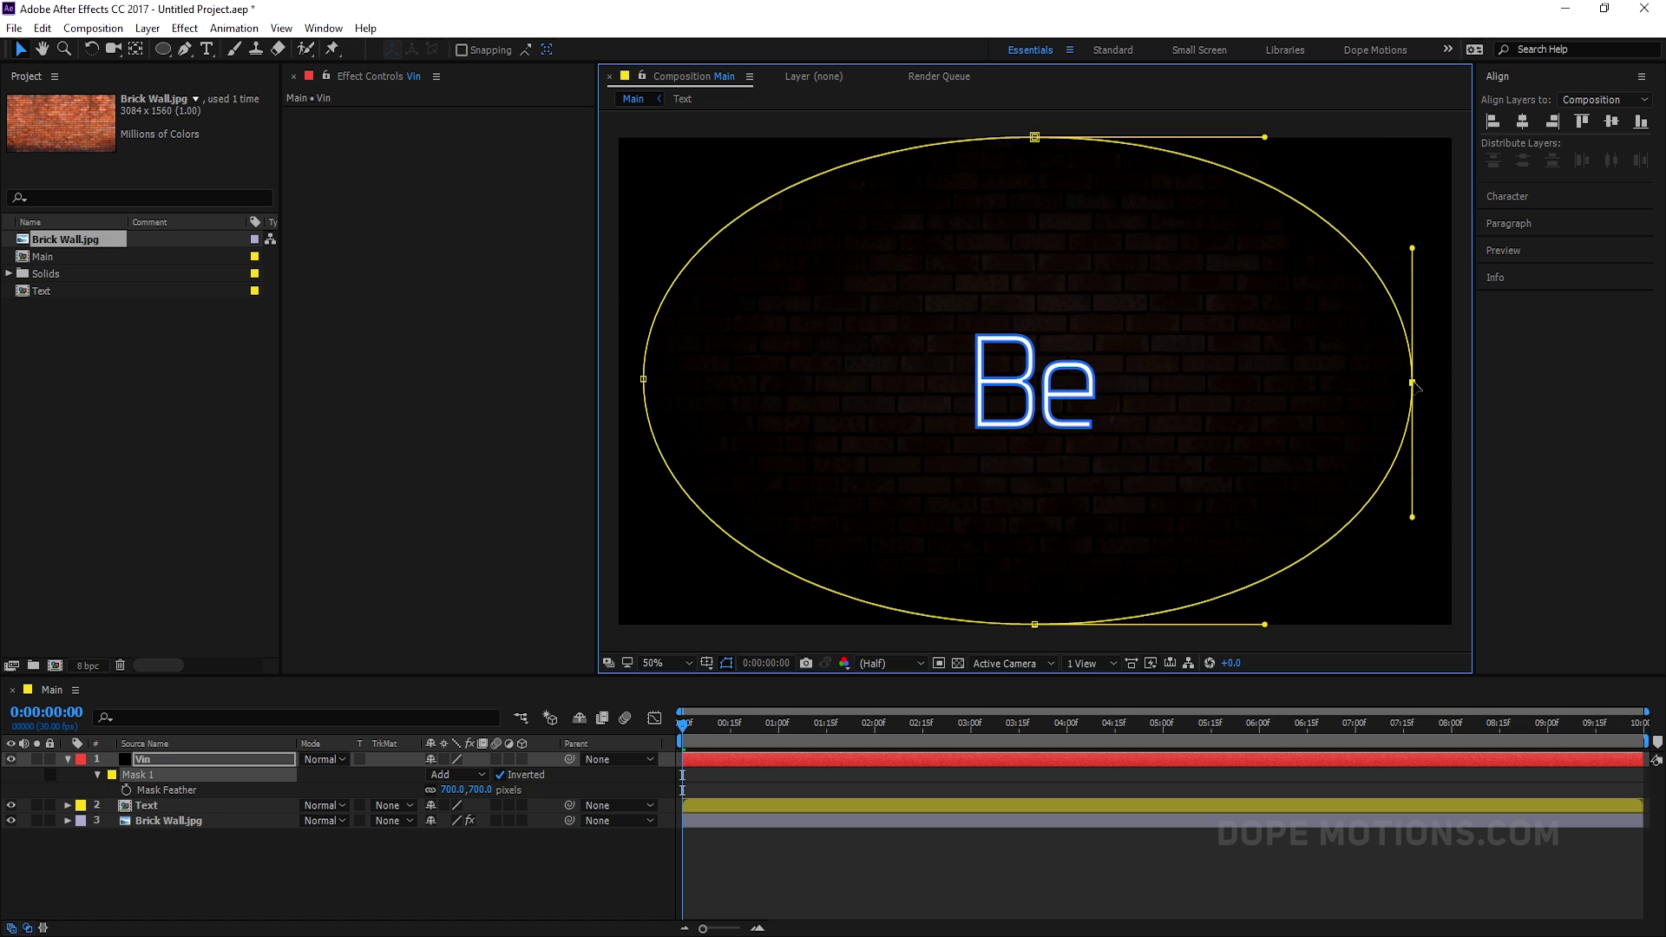
left_click(1034, 624)
left_click_drag(1035, 627, 1035, 603)
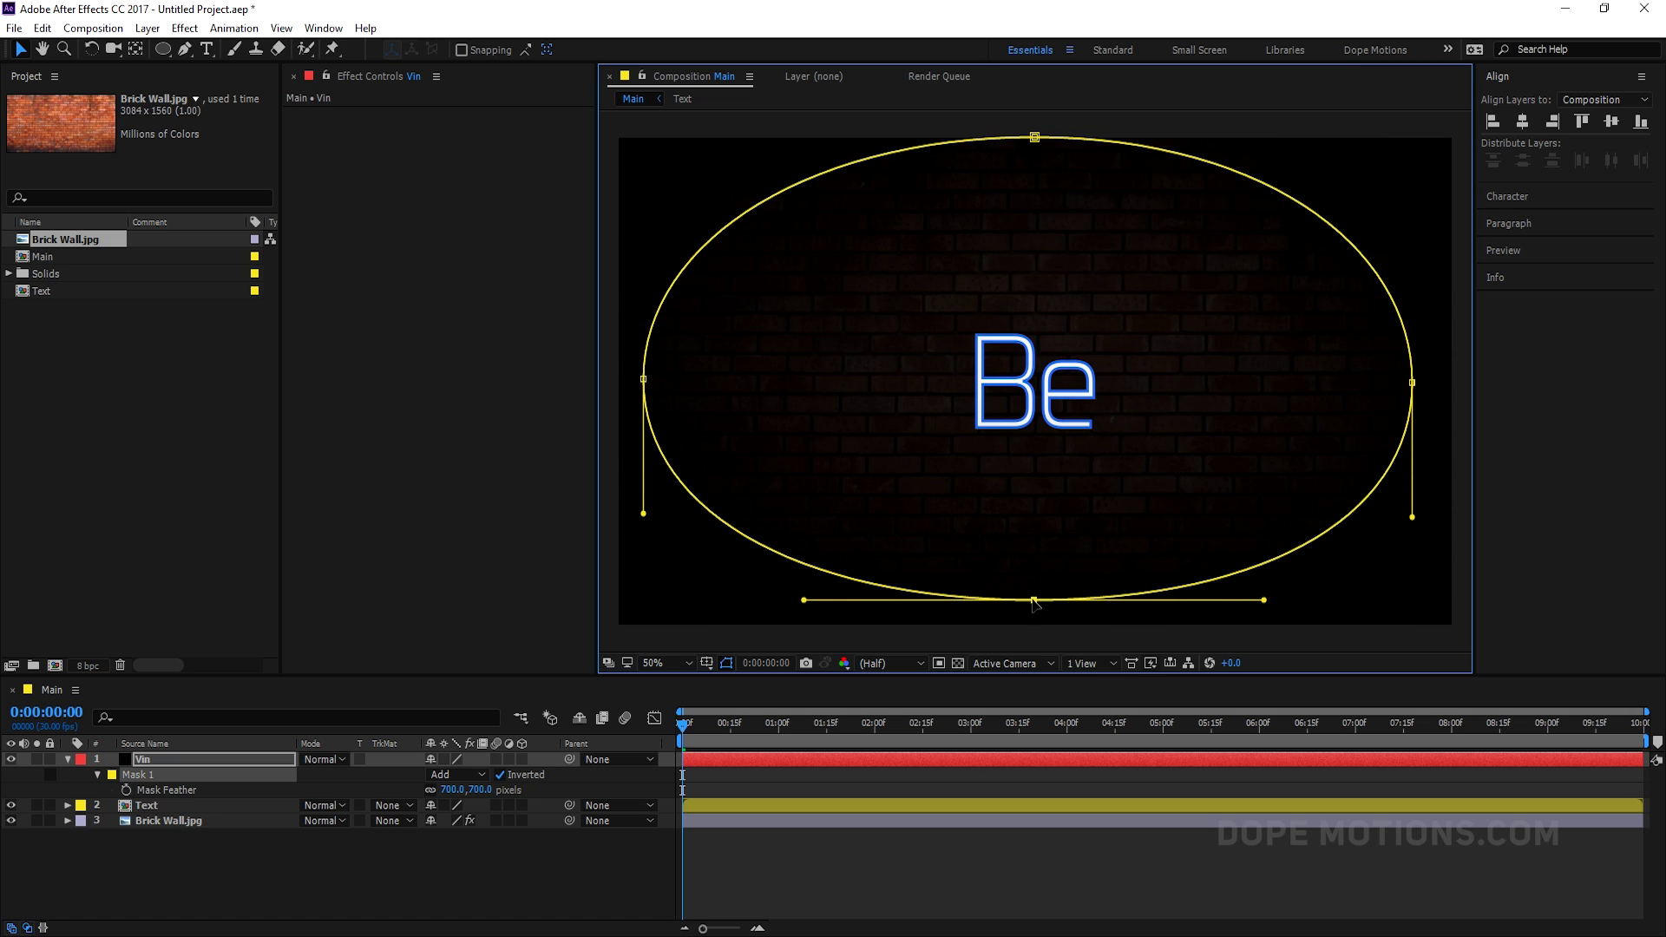
left_click_drag(1034, 138, 1037, 164)
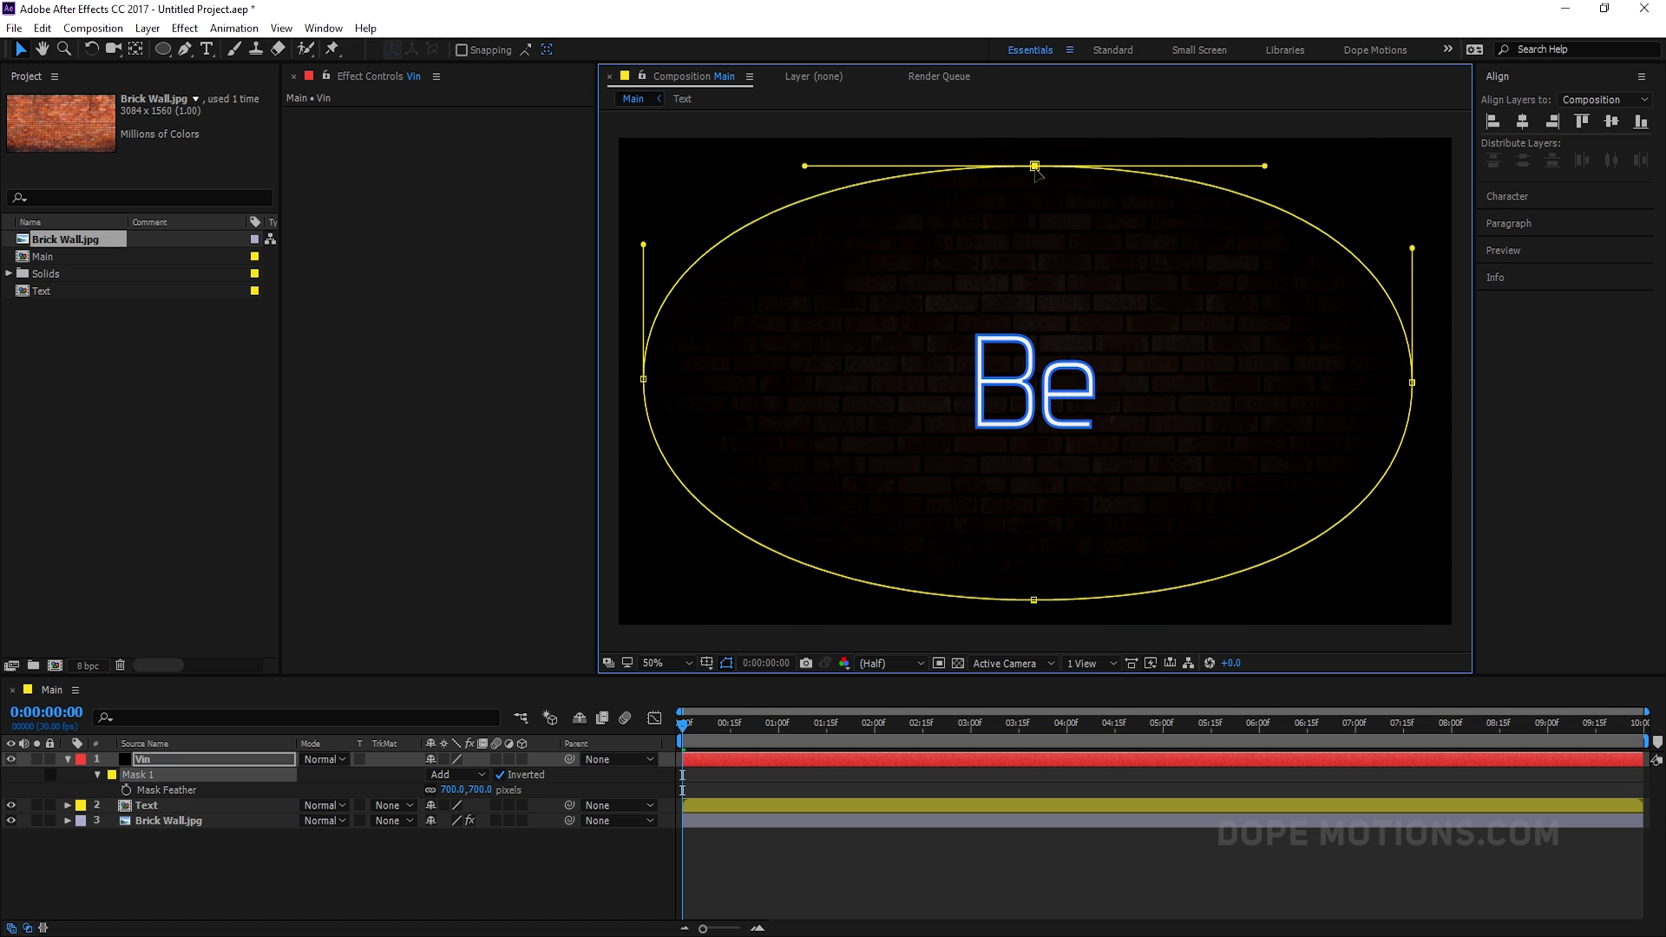
key("ctrl+shift+a")
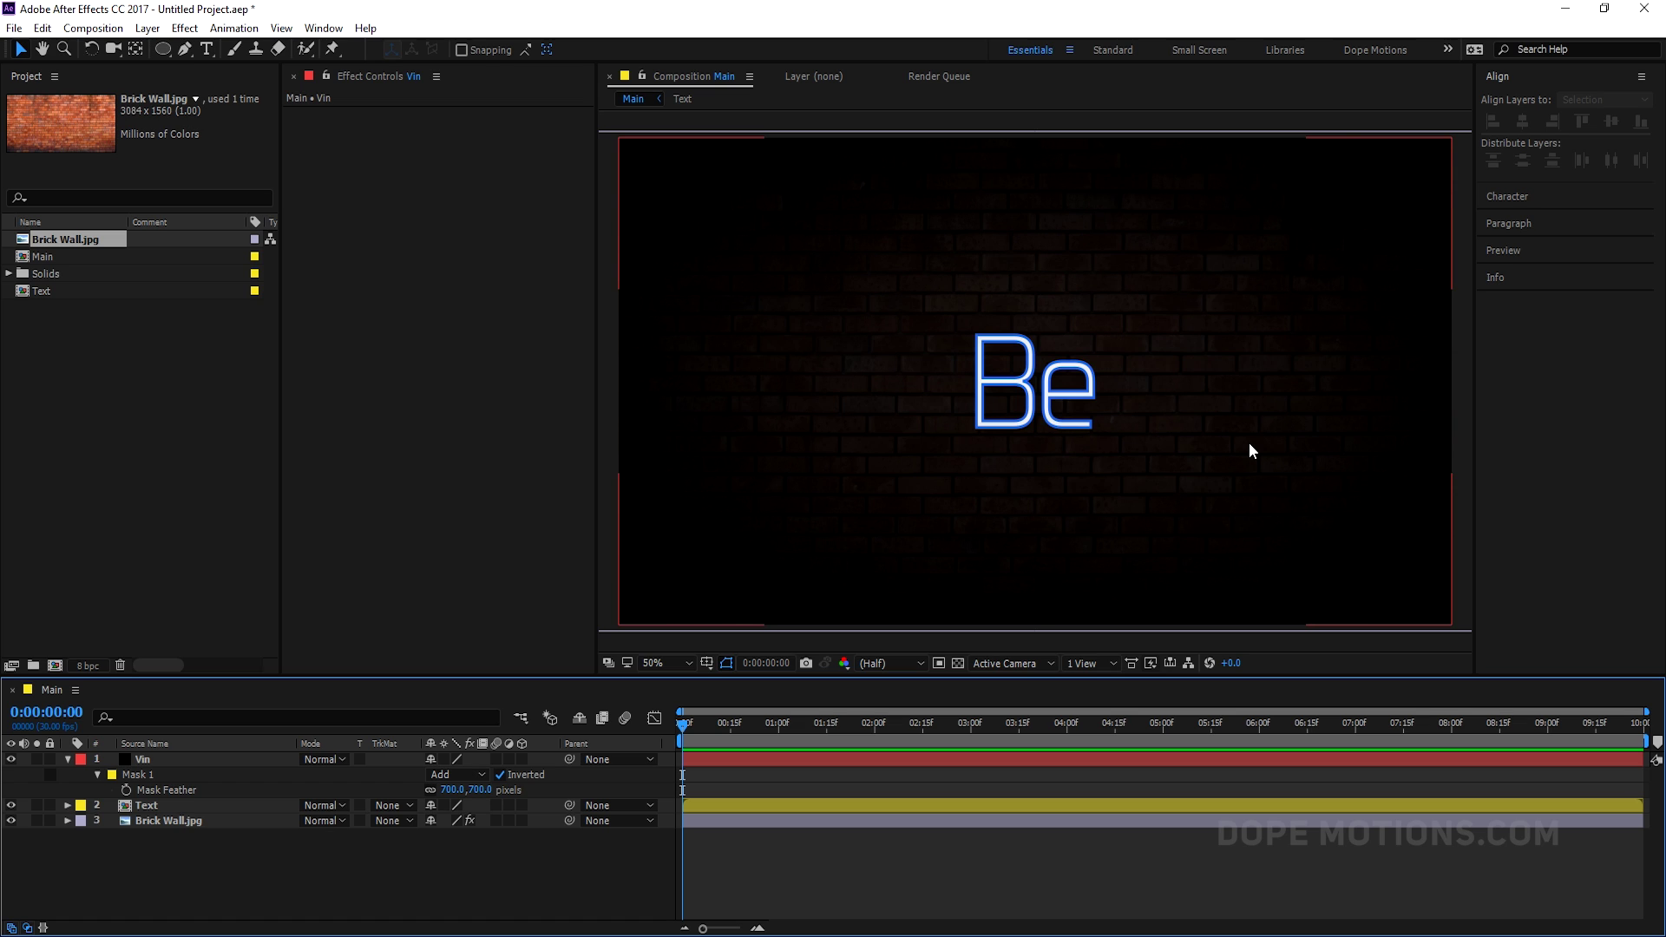
Step: Move the Vin layer beneath the Text layer
scroll(1041, 401, "up", 2)
scroll(1040, 401, "down", 2)
left_click(66, 759)
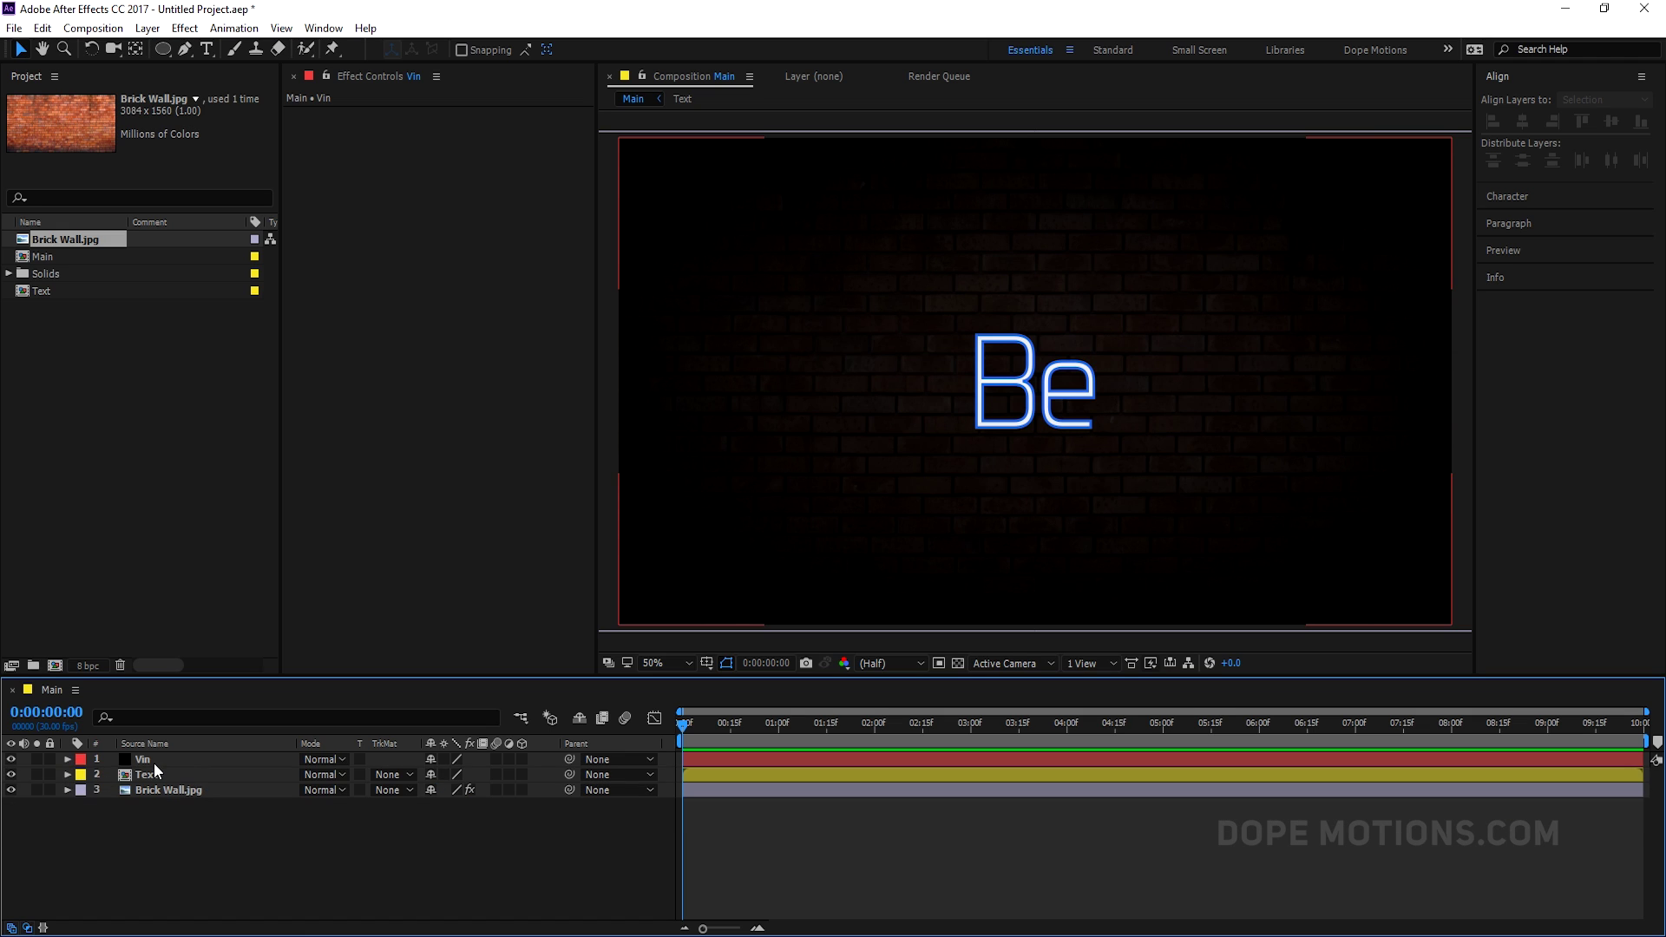
left_click_drag(153, 763, 158, 799)
left_click(215, 759)
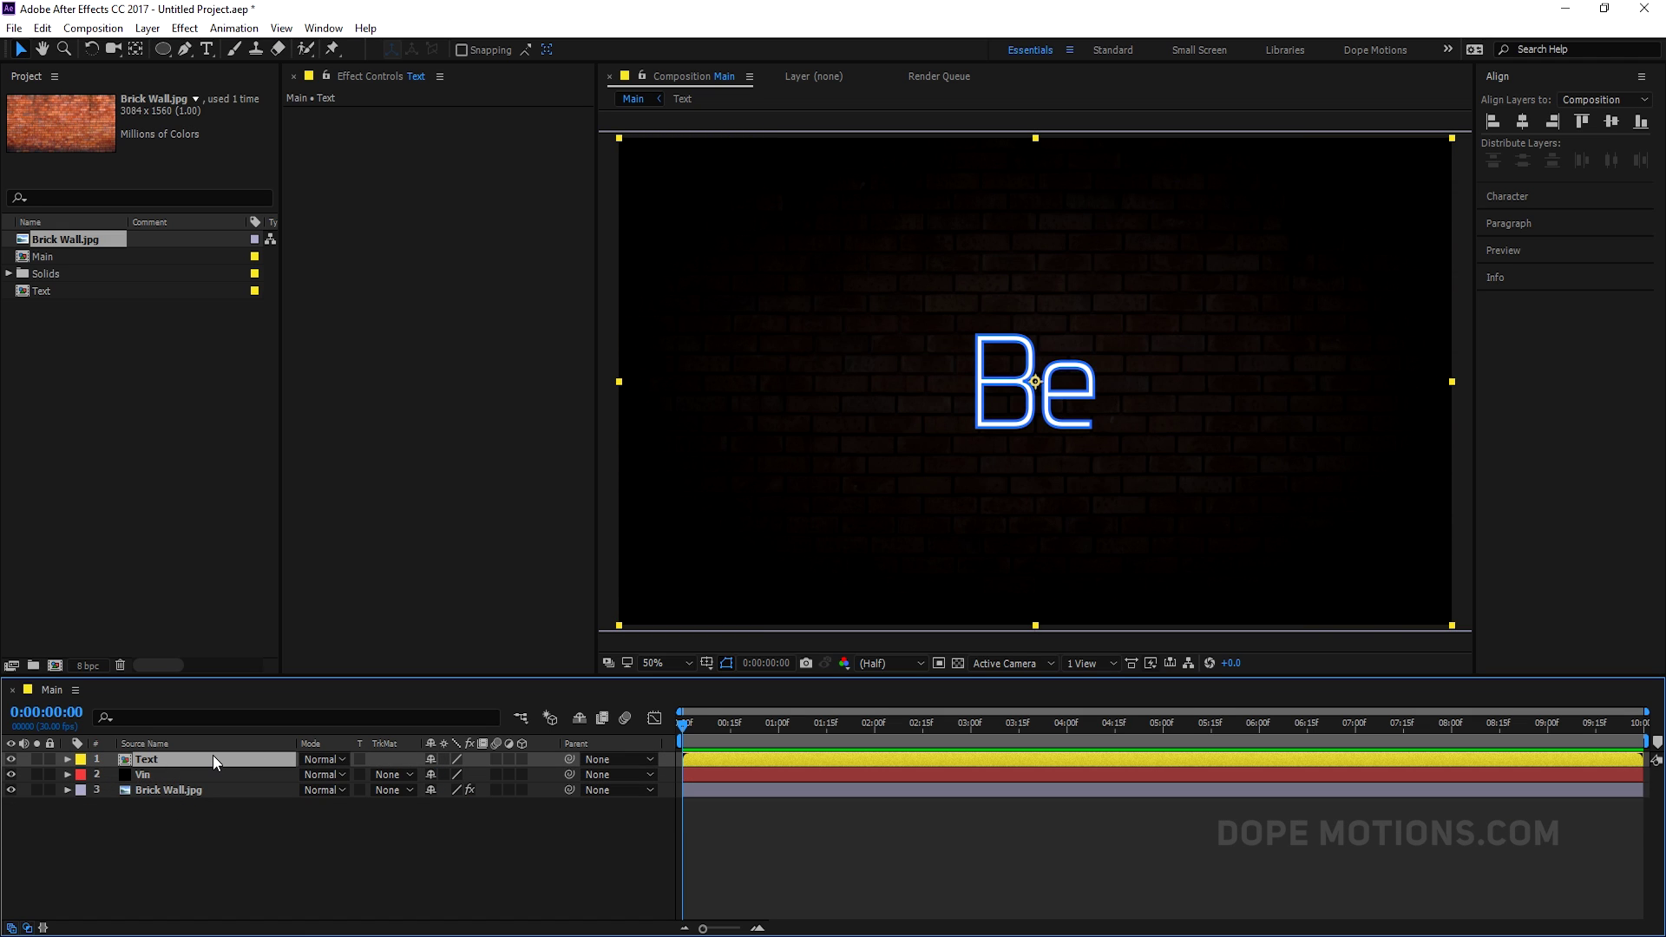
Step: Add a Bevel and Emboss layer style to the Text layer
right_click(215, 761)
mouse_move(379, 303)
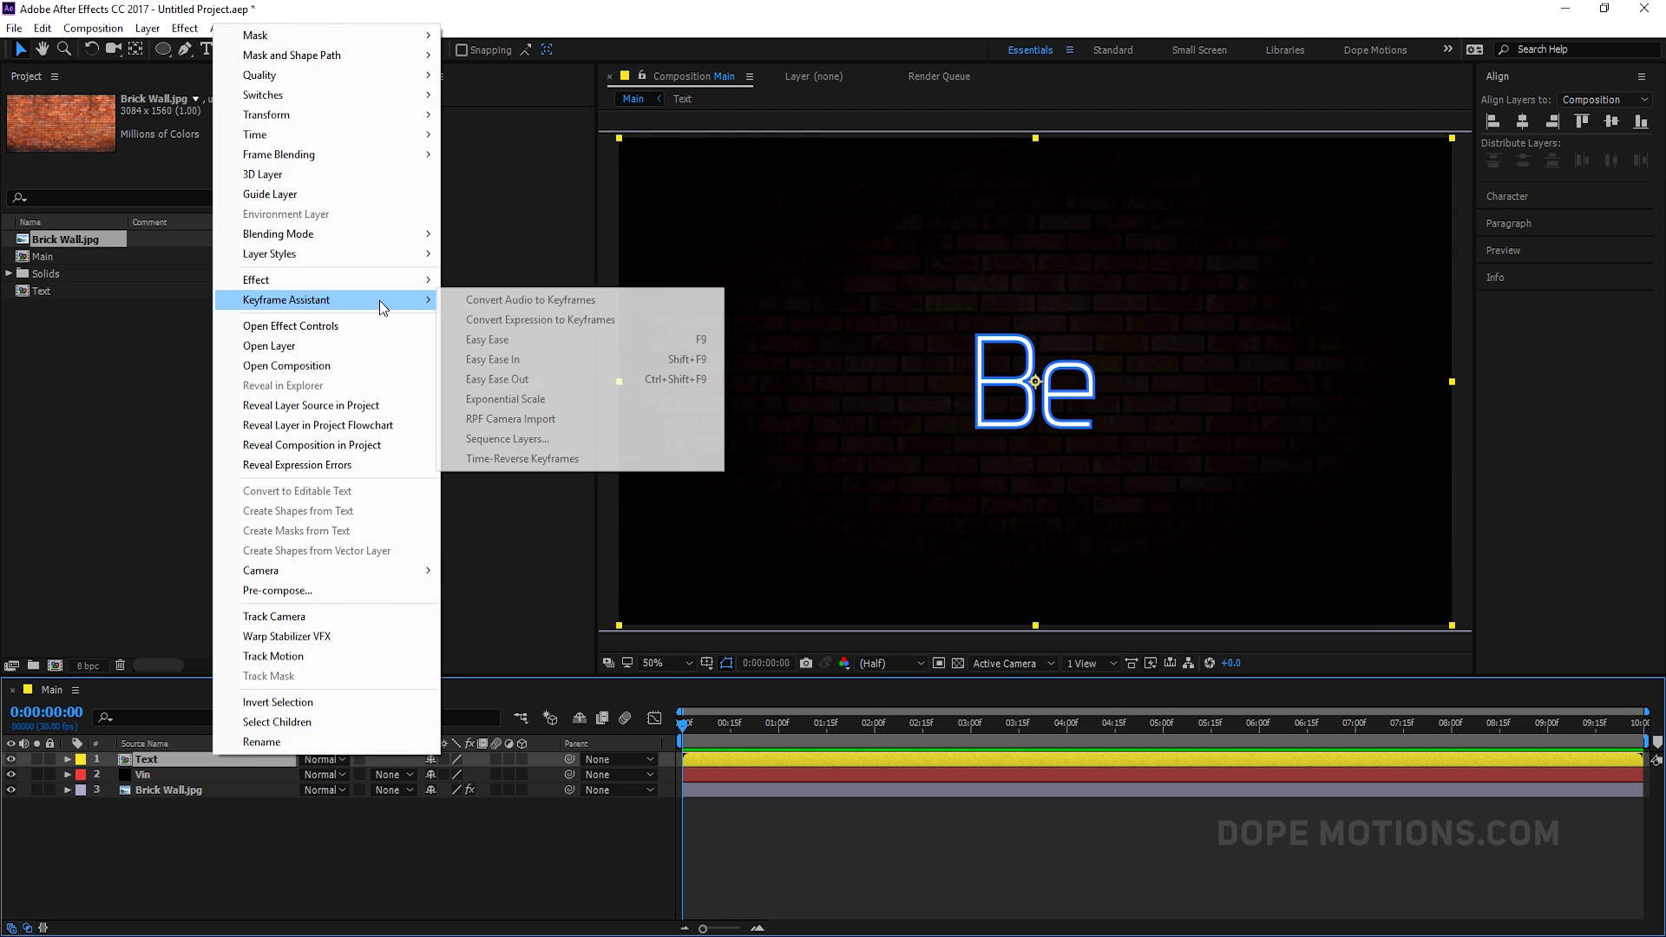
mouse_move(392, 258)
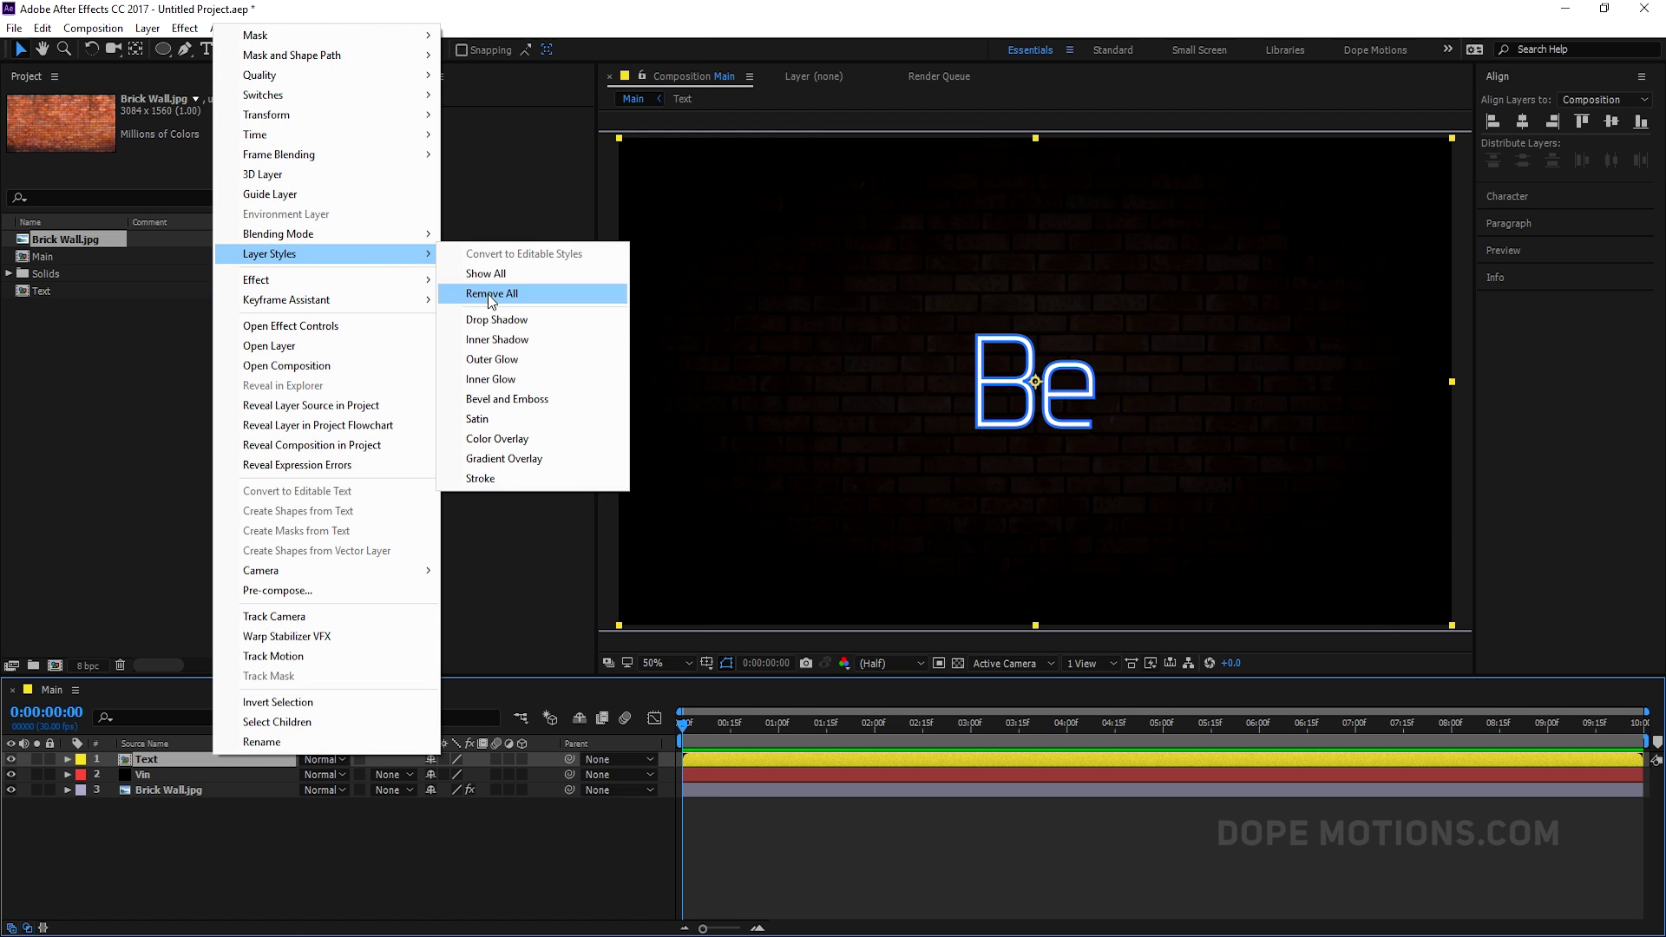
left_click(484, 398)
key("period")
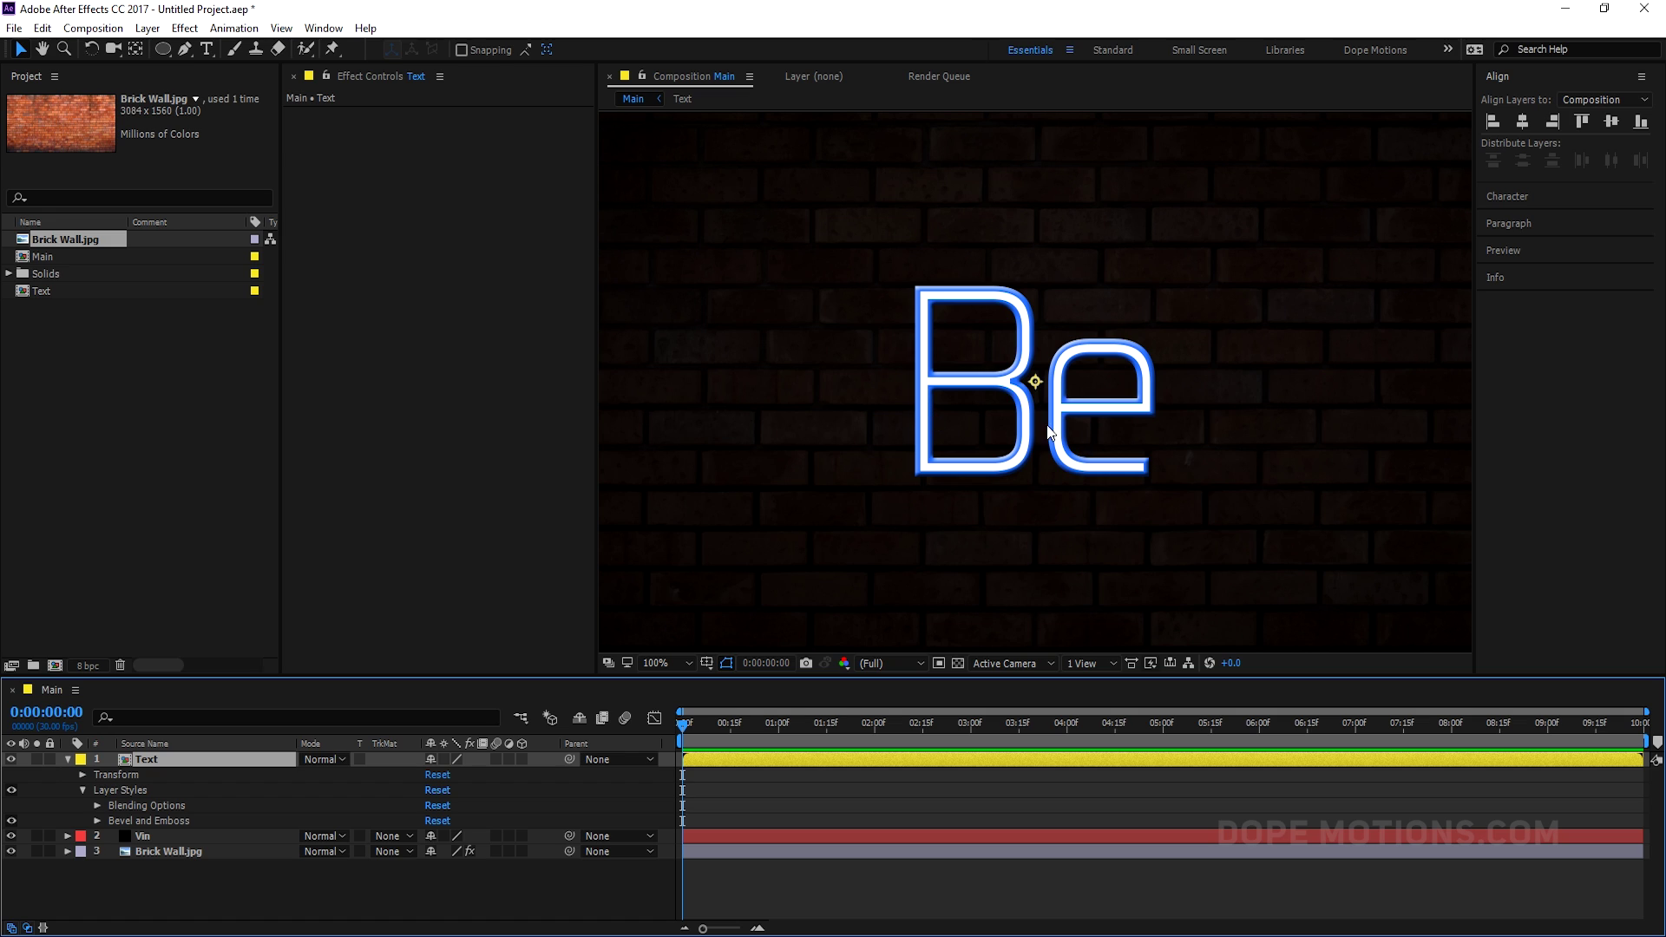
Step: Set Bevel and Emboss Highlight Opacity and Shadow Opacity both to 50%
left_click(97, 821)
scroll(260, 812, "down", 5)
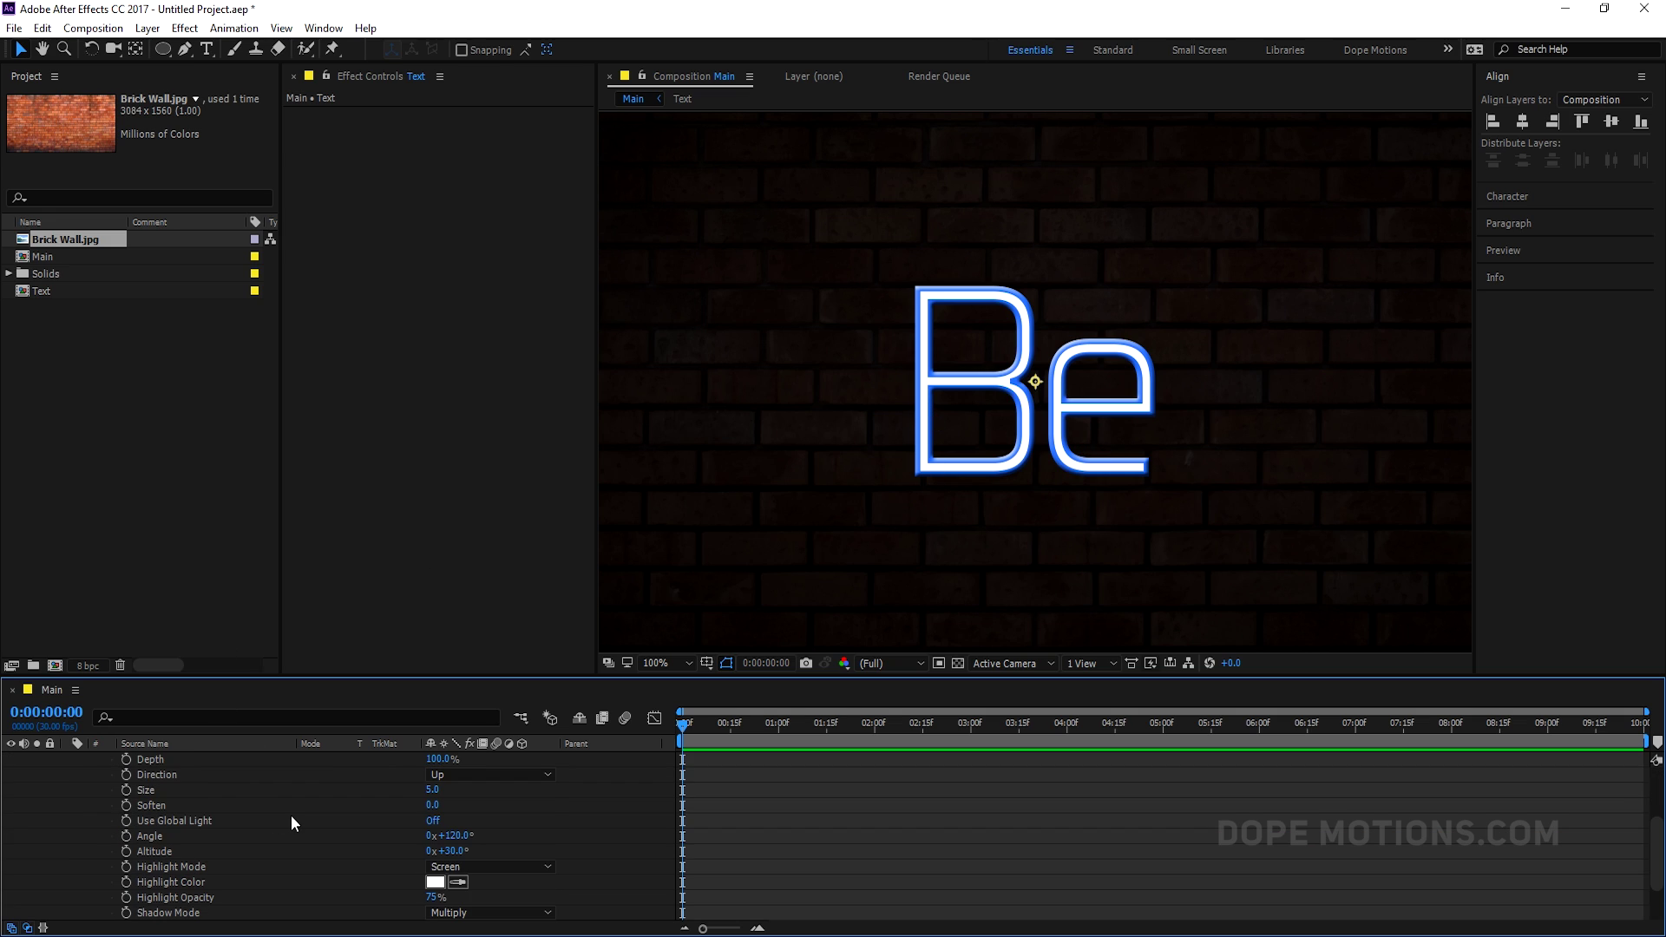
scroll(233, 835, "down", 2)
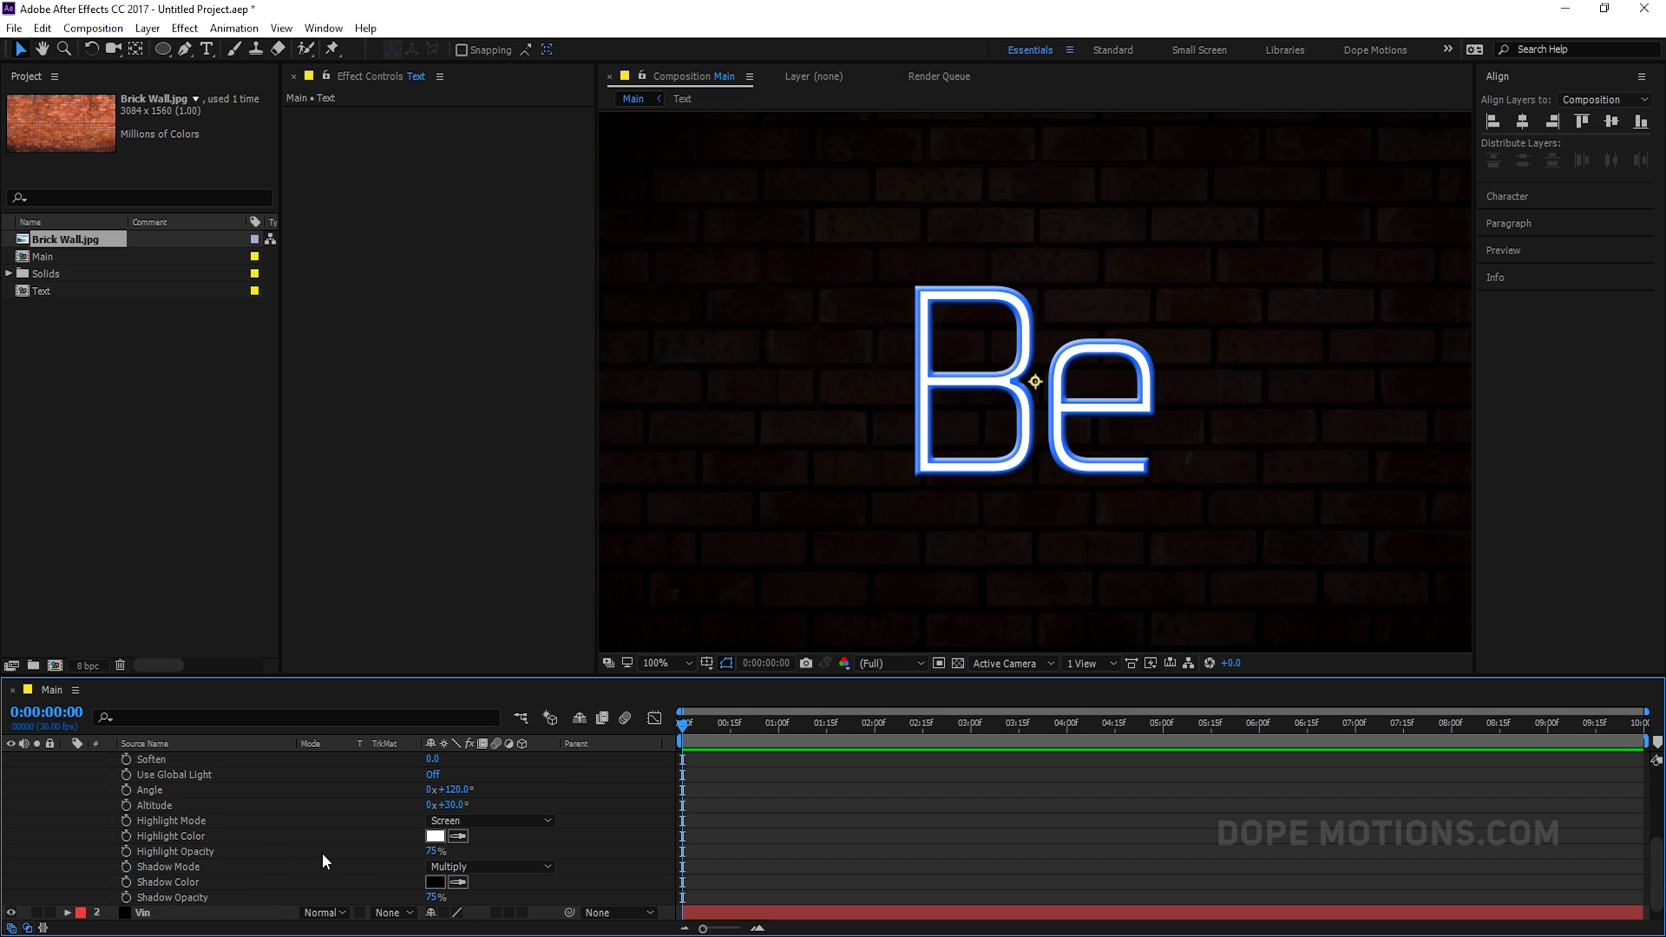
left_click(433, 851)
type("50")
left_click(540, 849)
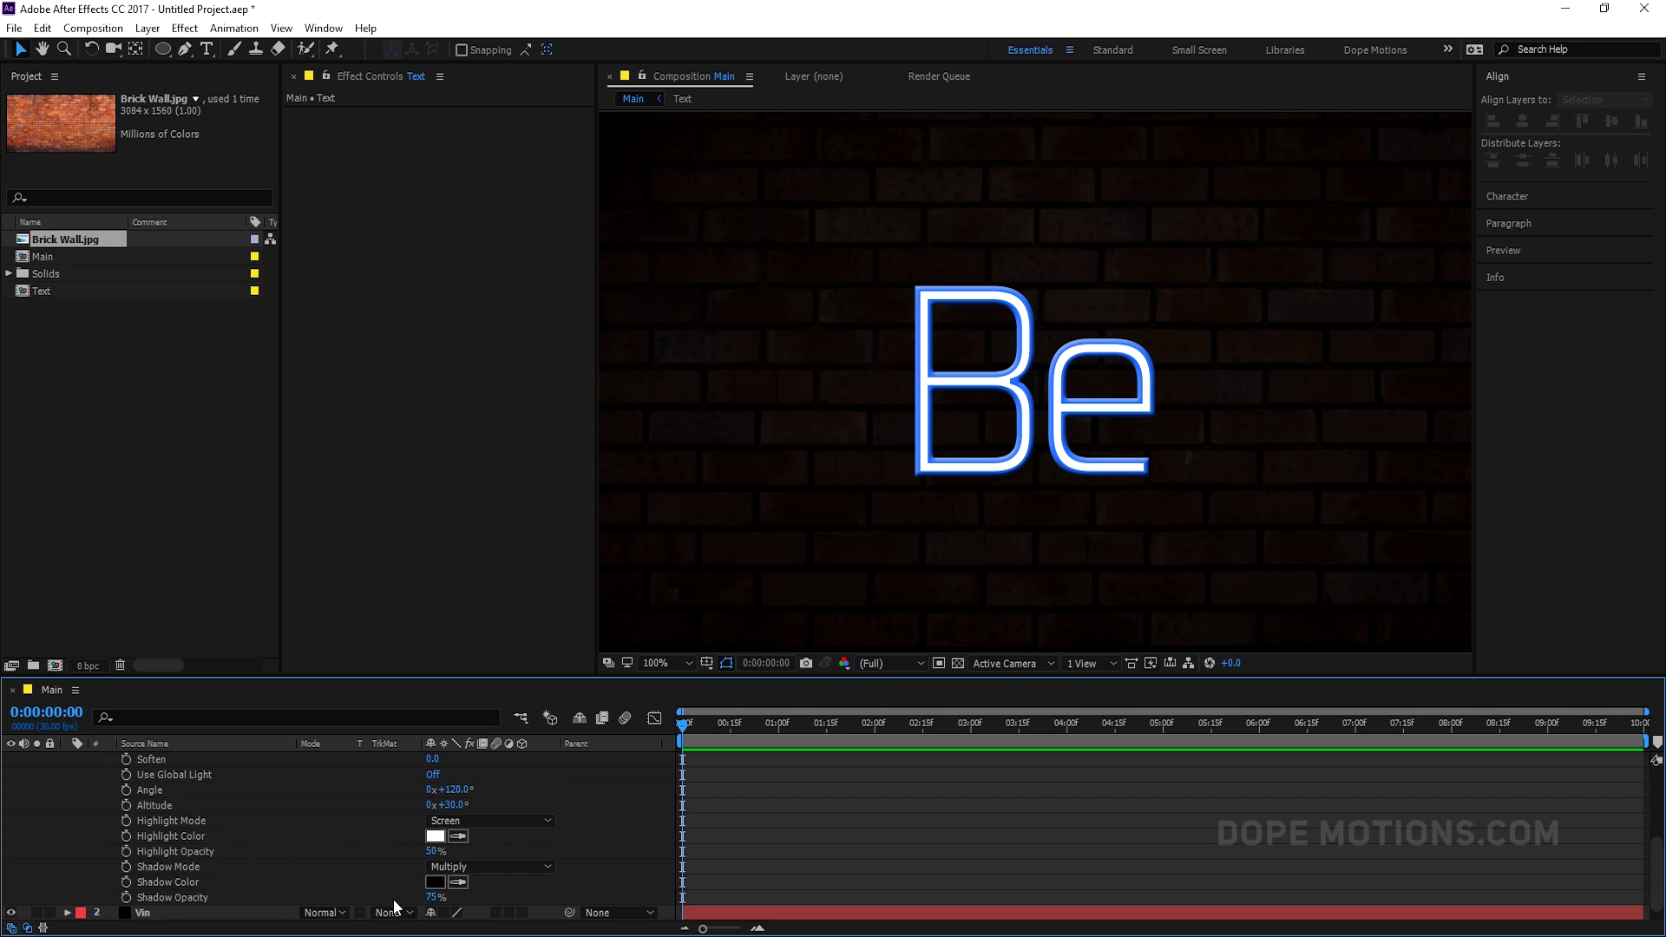
left_click(432, 898)
type("50")
left_click(578, 873)
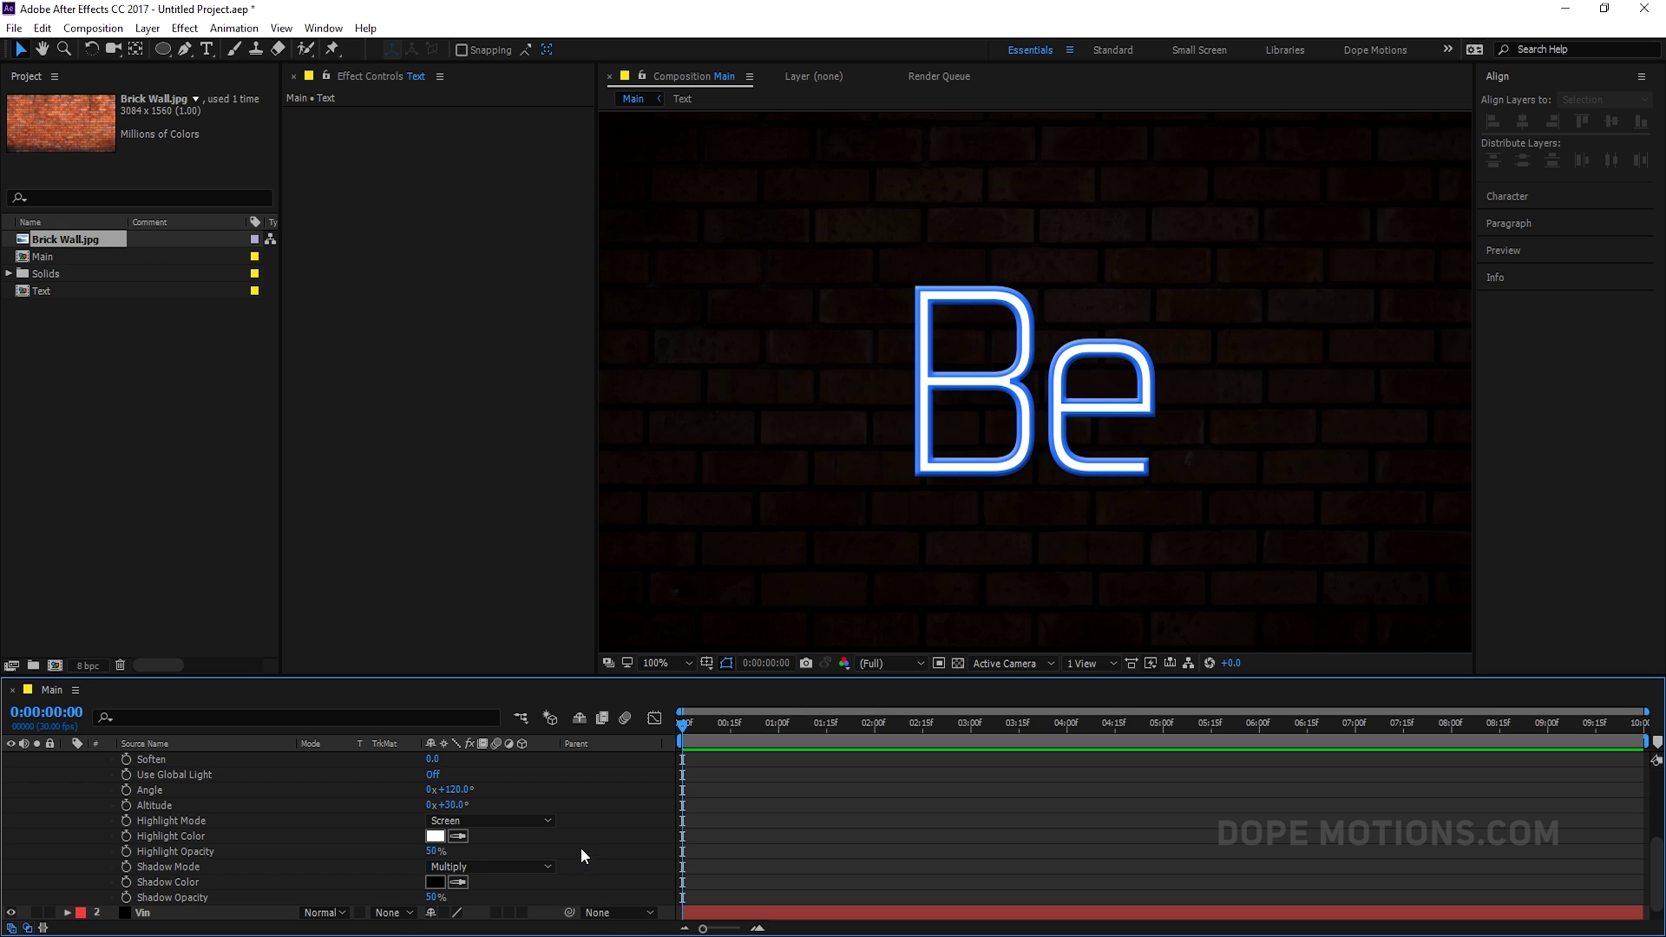
scroll(112, 781, "up", 6)
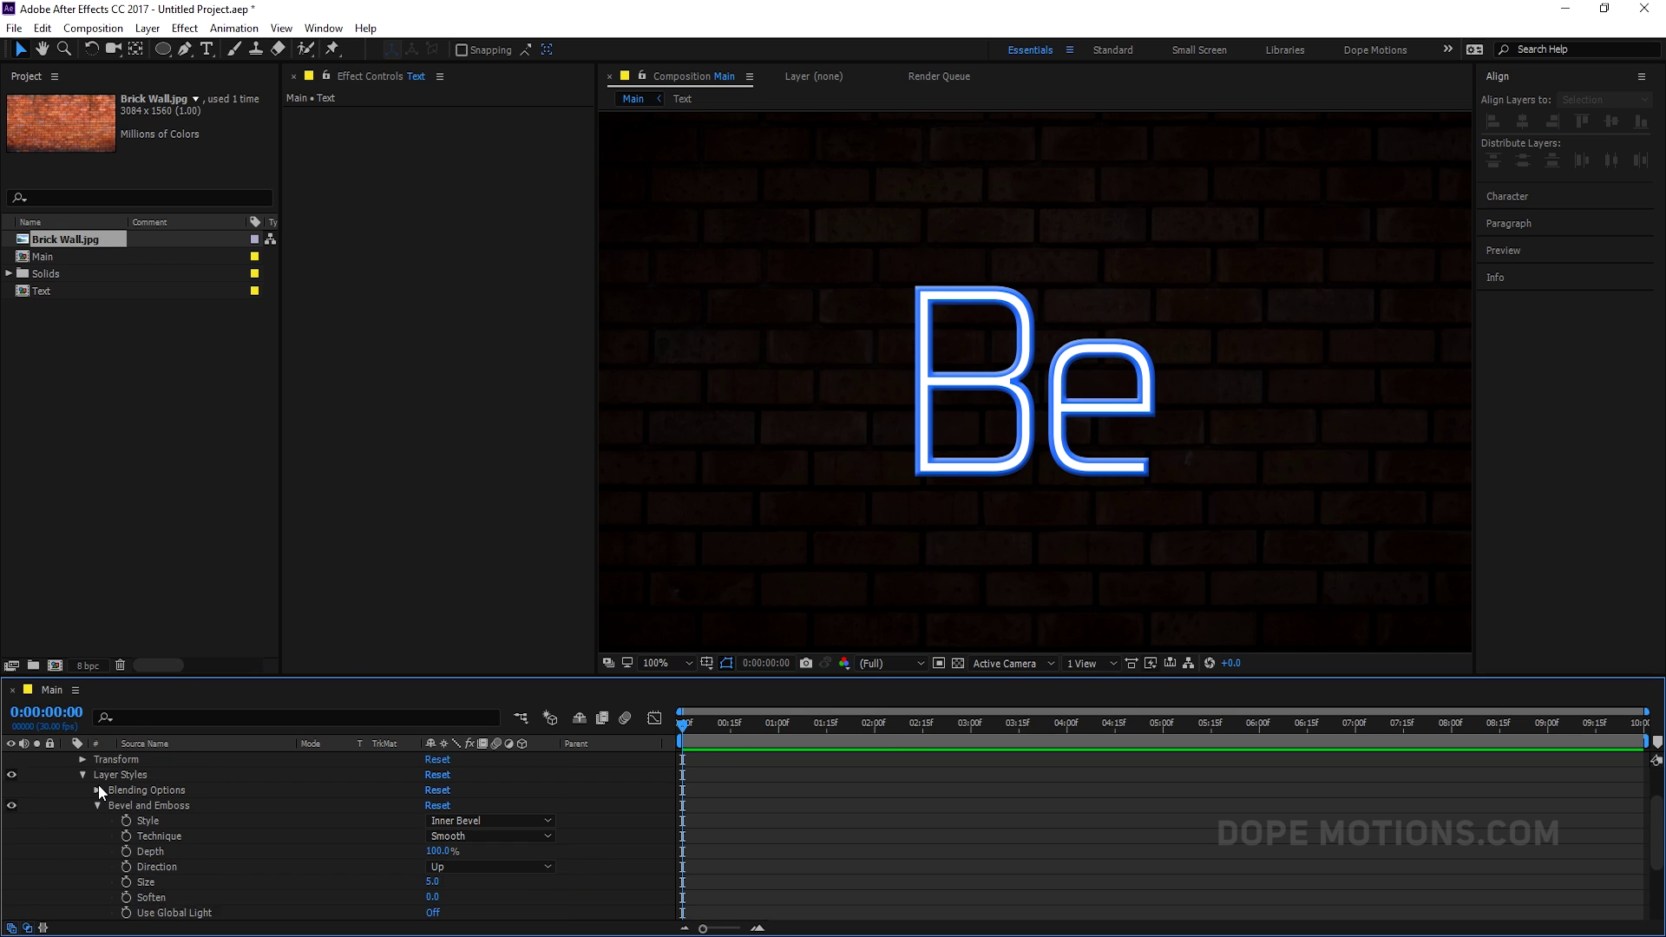
left_click(69, 762)
left_click(159, 762)
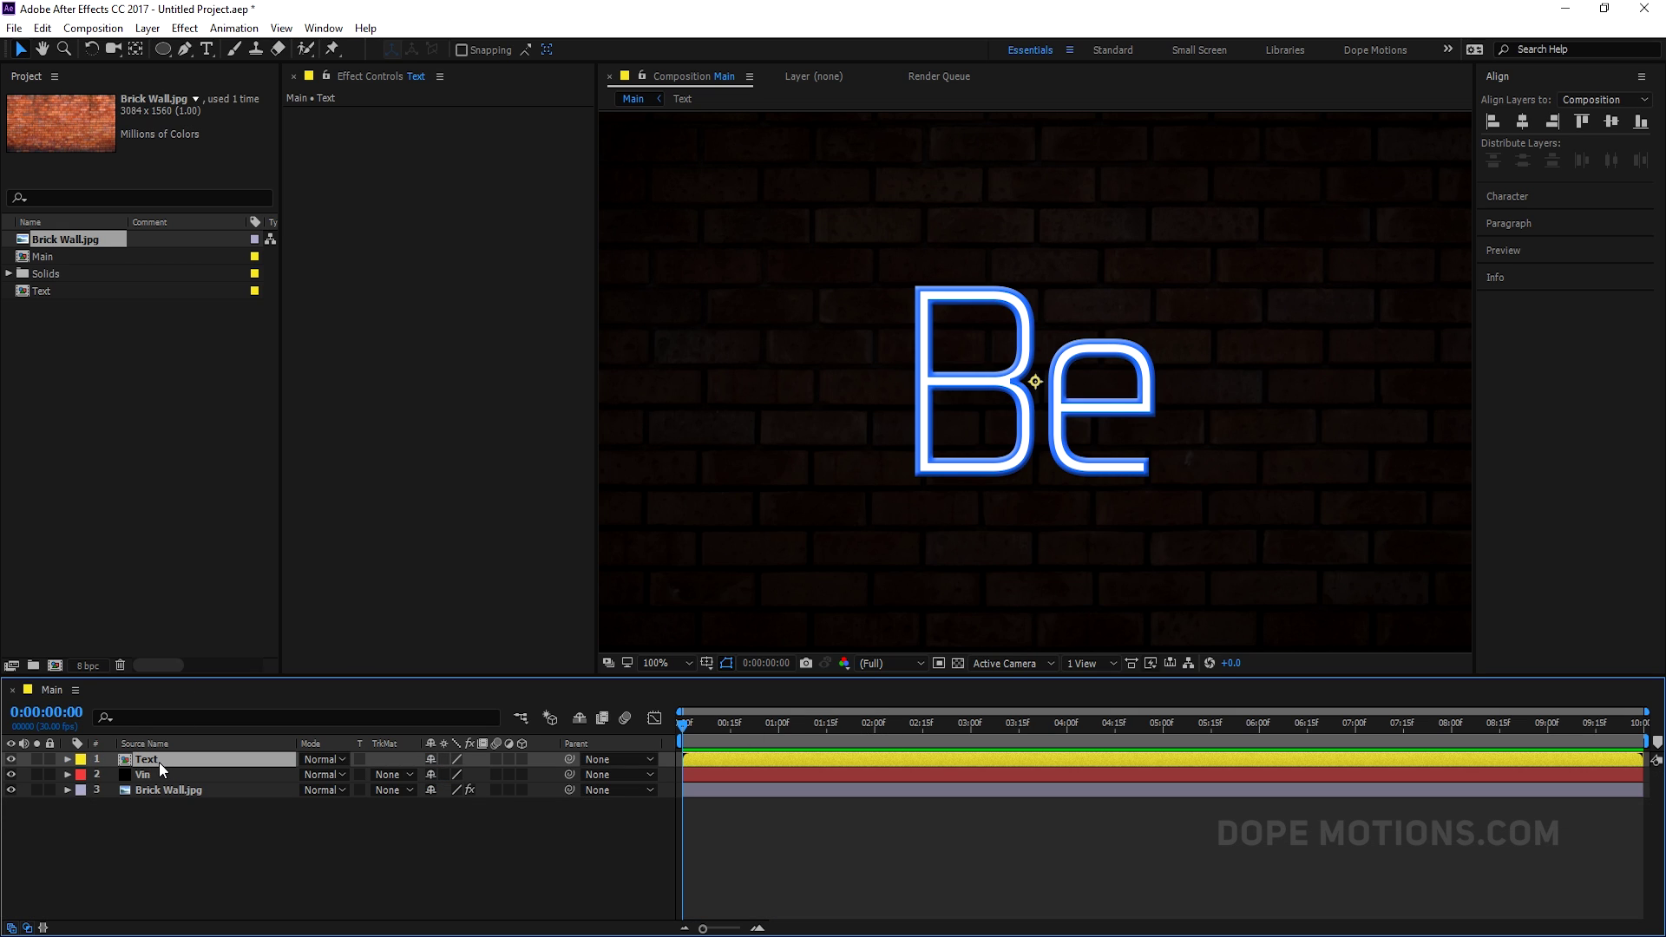
Step: Apply a Drop Shadow to the Text layer with distance 20
key("ctrl+space")
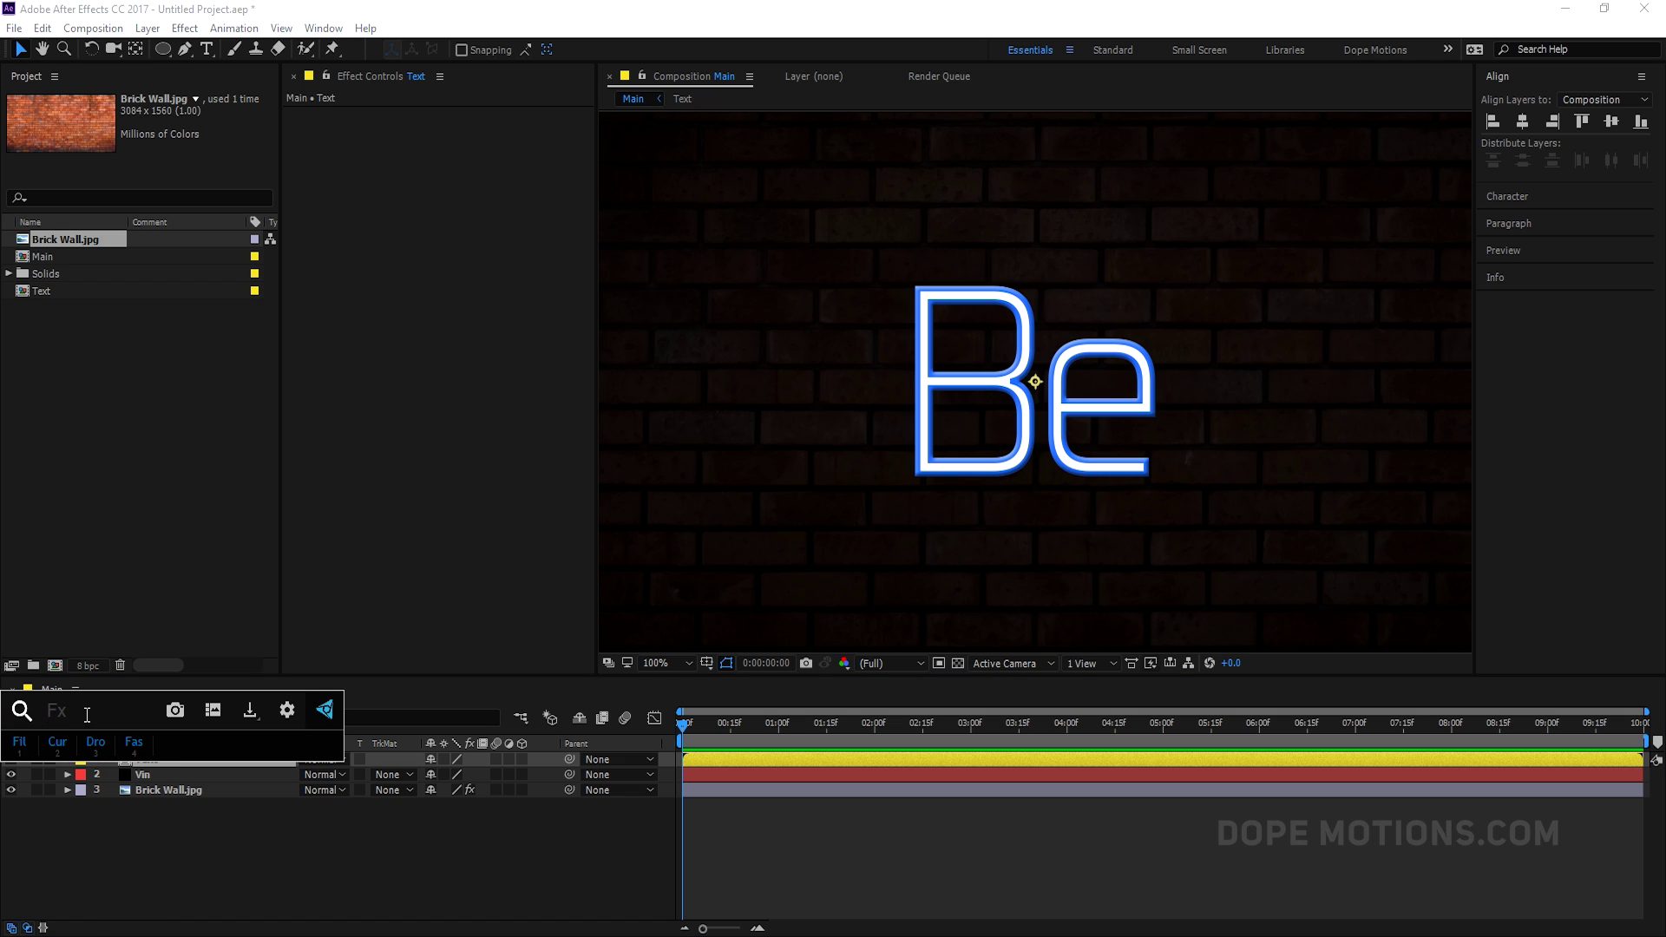
type("drop")
key("Return")
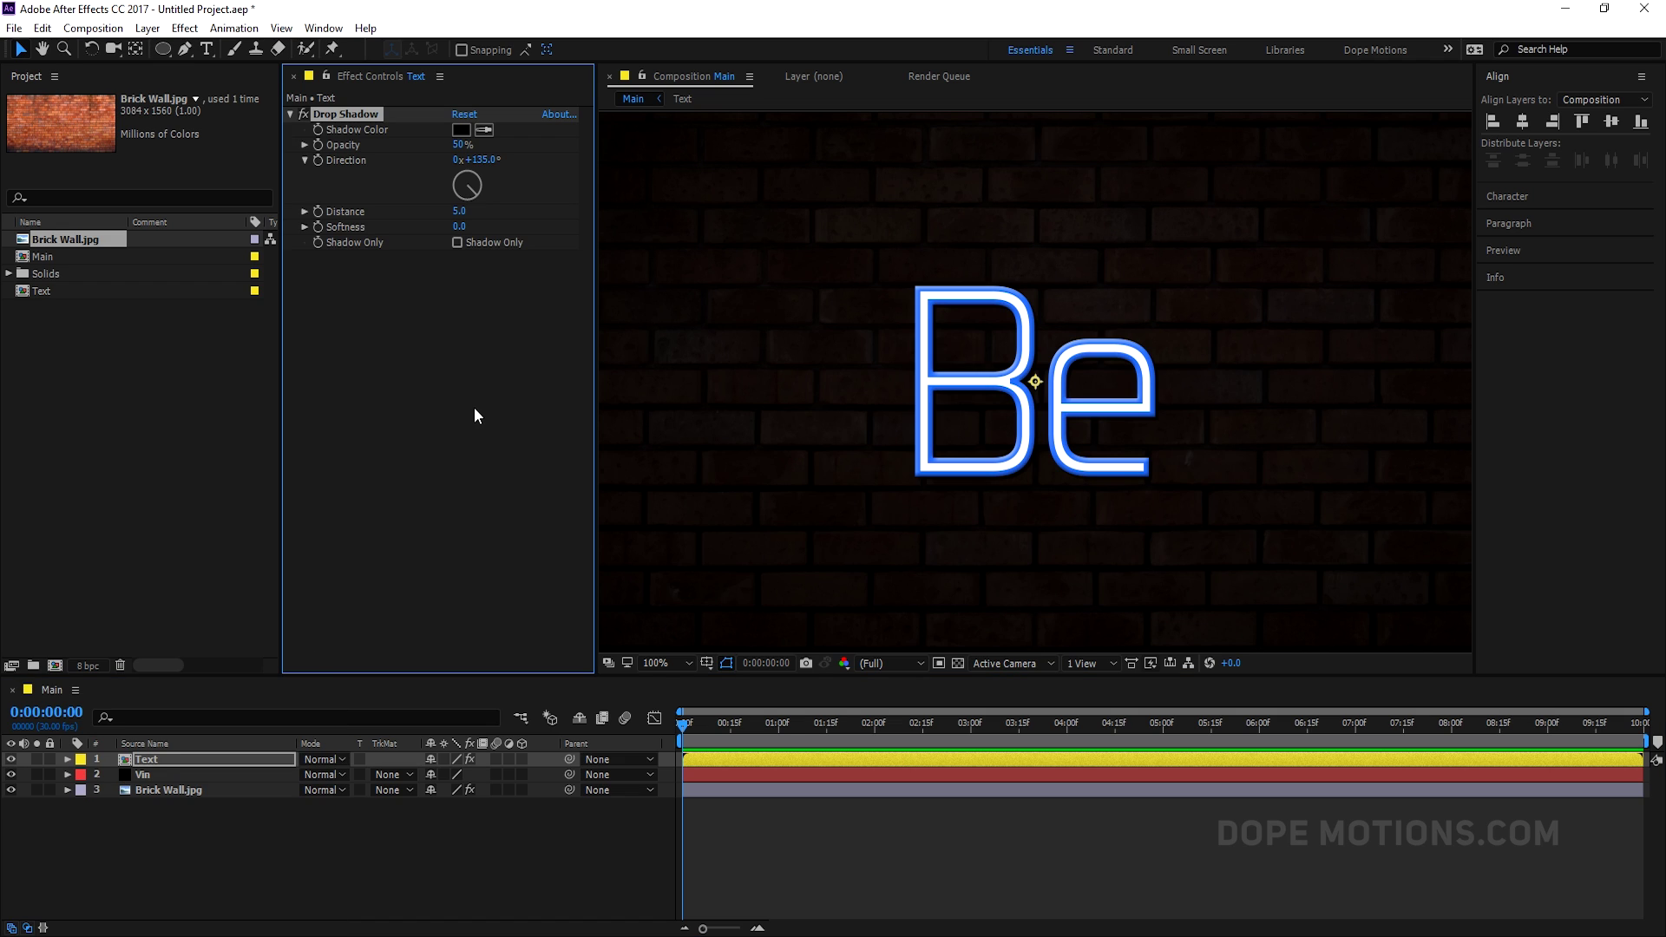
left_click_drag(461, 210, 474, 211)
left_click(483, 282)
Step: Set the drop shadow softness to 15
left_click(458, 227)
type("15")
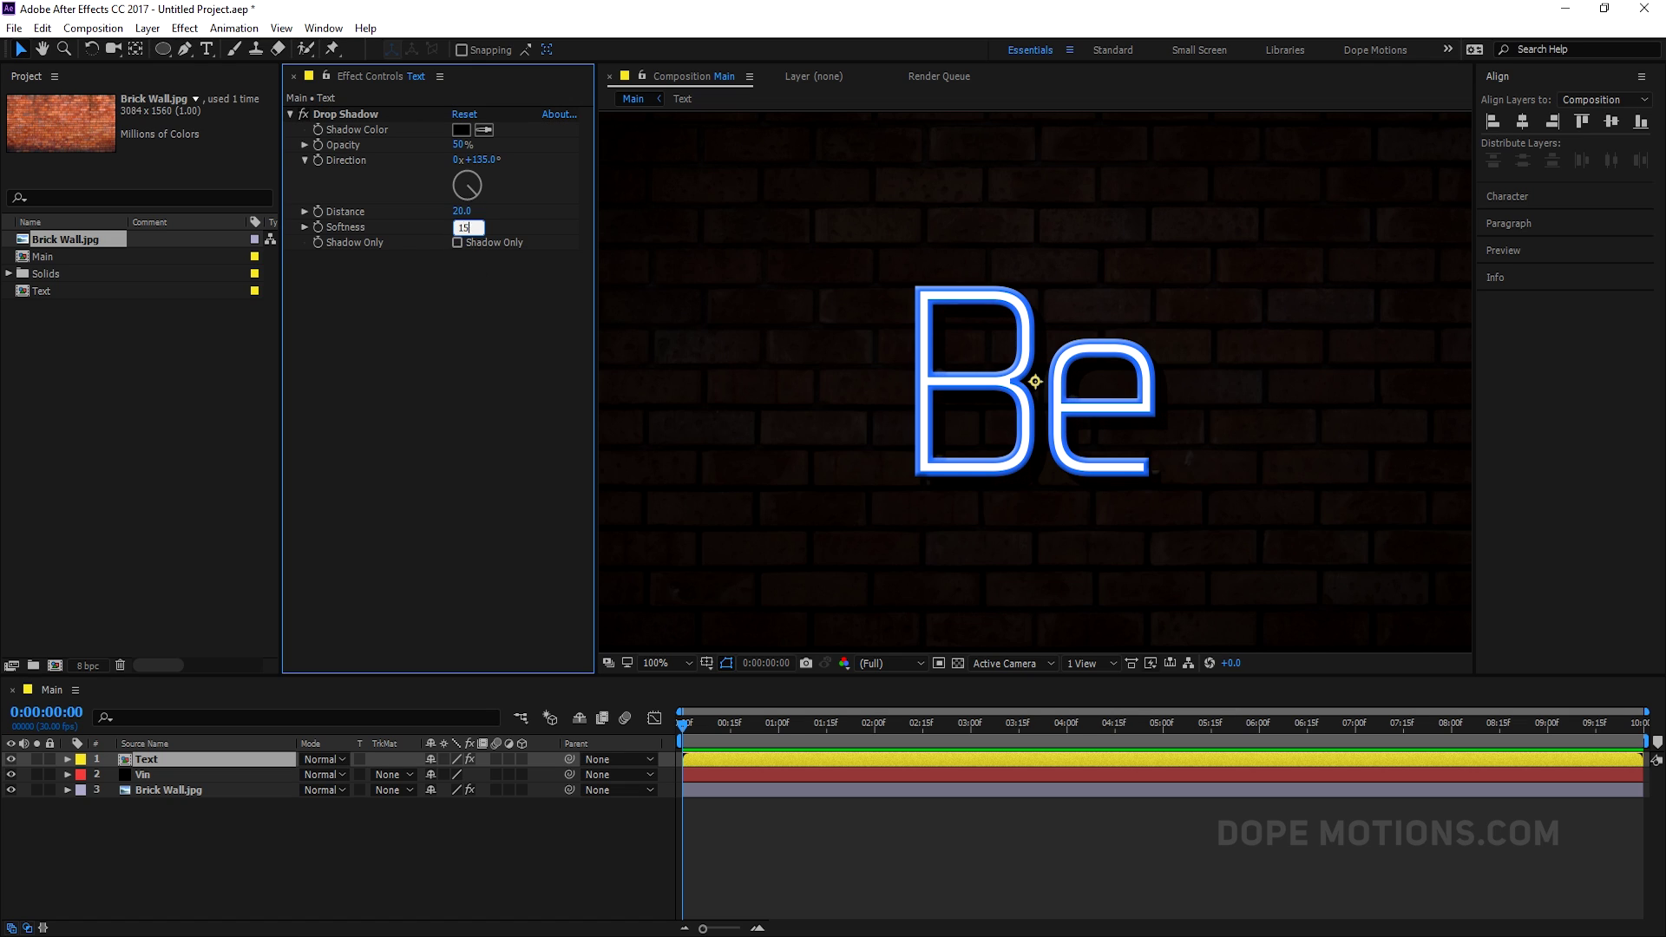
left_click(484, 313)
key("comma")
key("period")
left_click(161, 758)
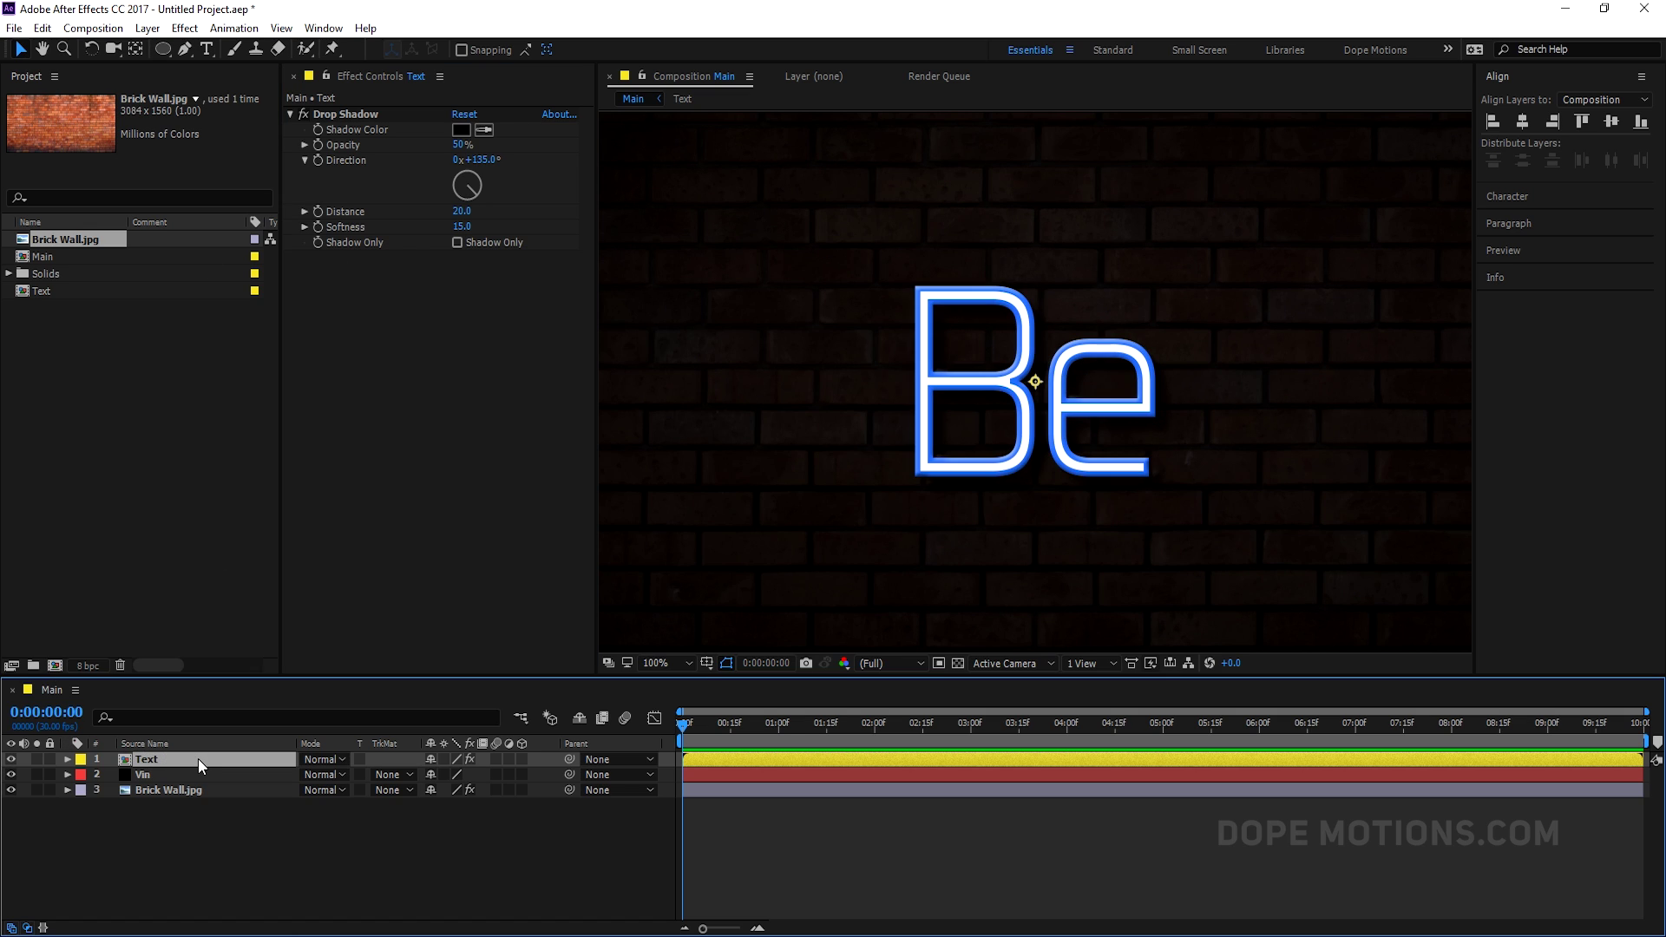
key("ctrl+space")
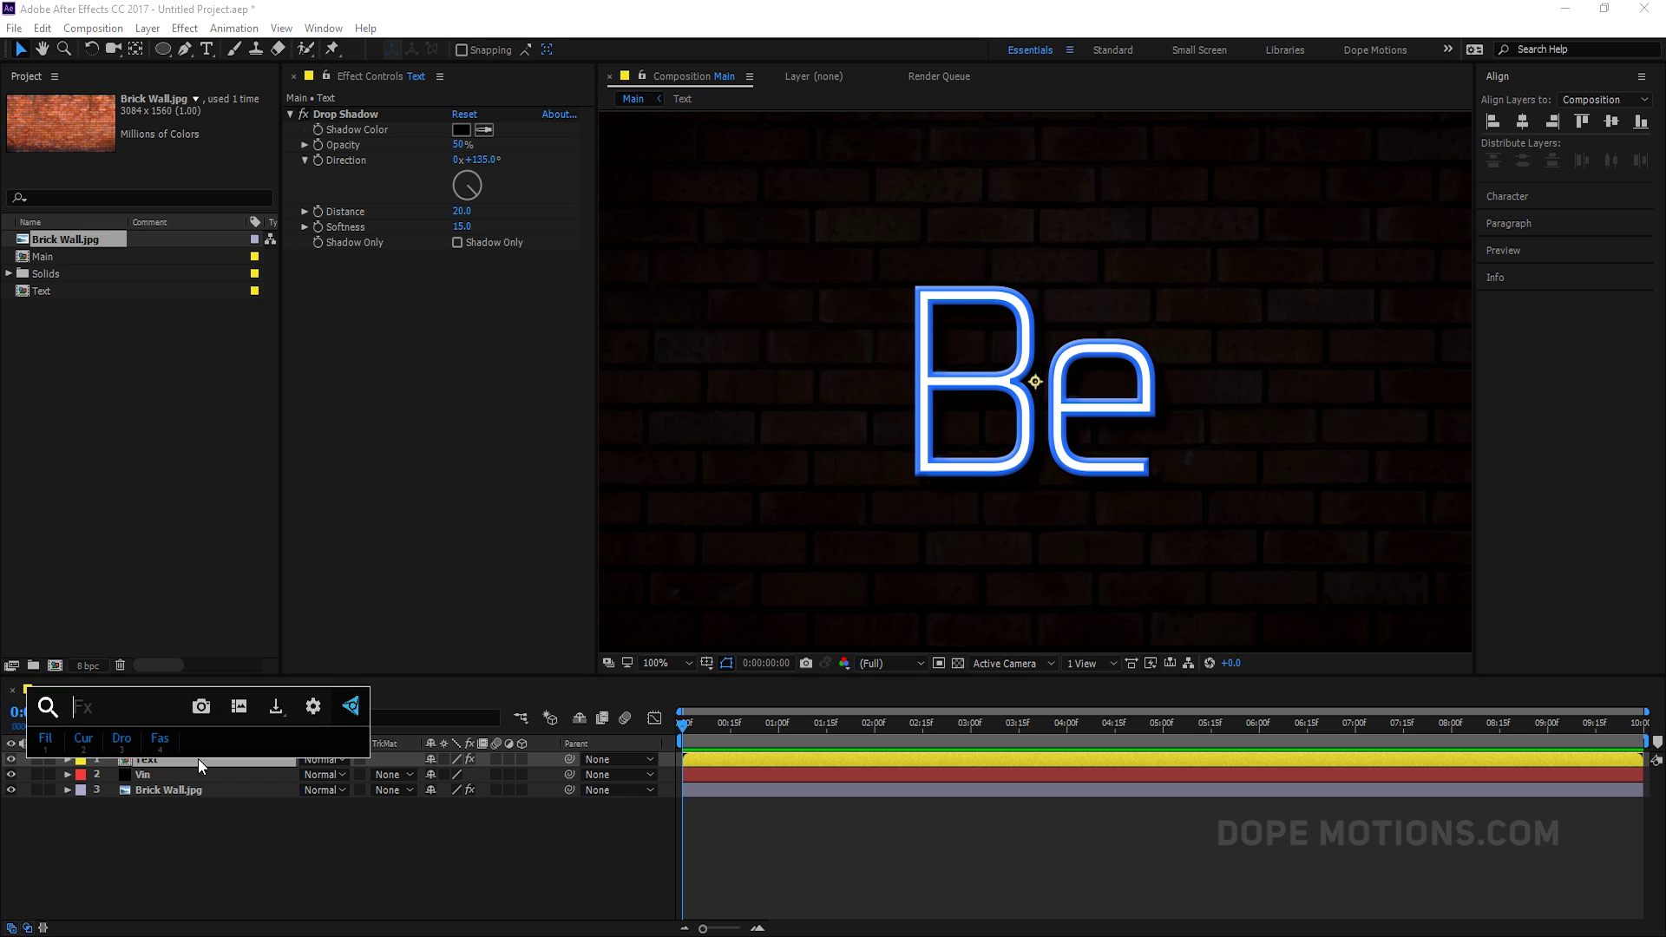
Step: Apply a Fill effect to the Be text with near-black colour 0F0F0F
type("fill")
key("Return")
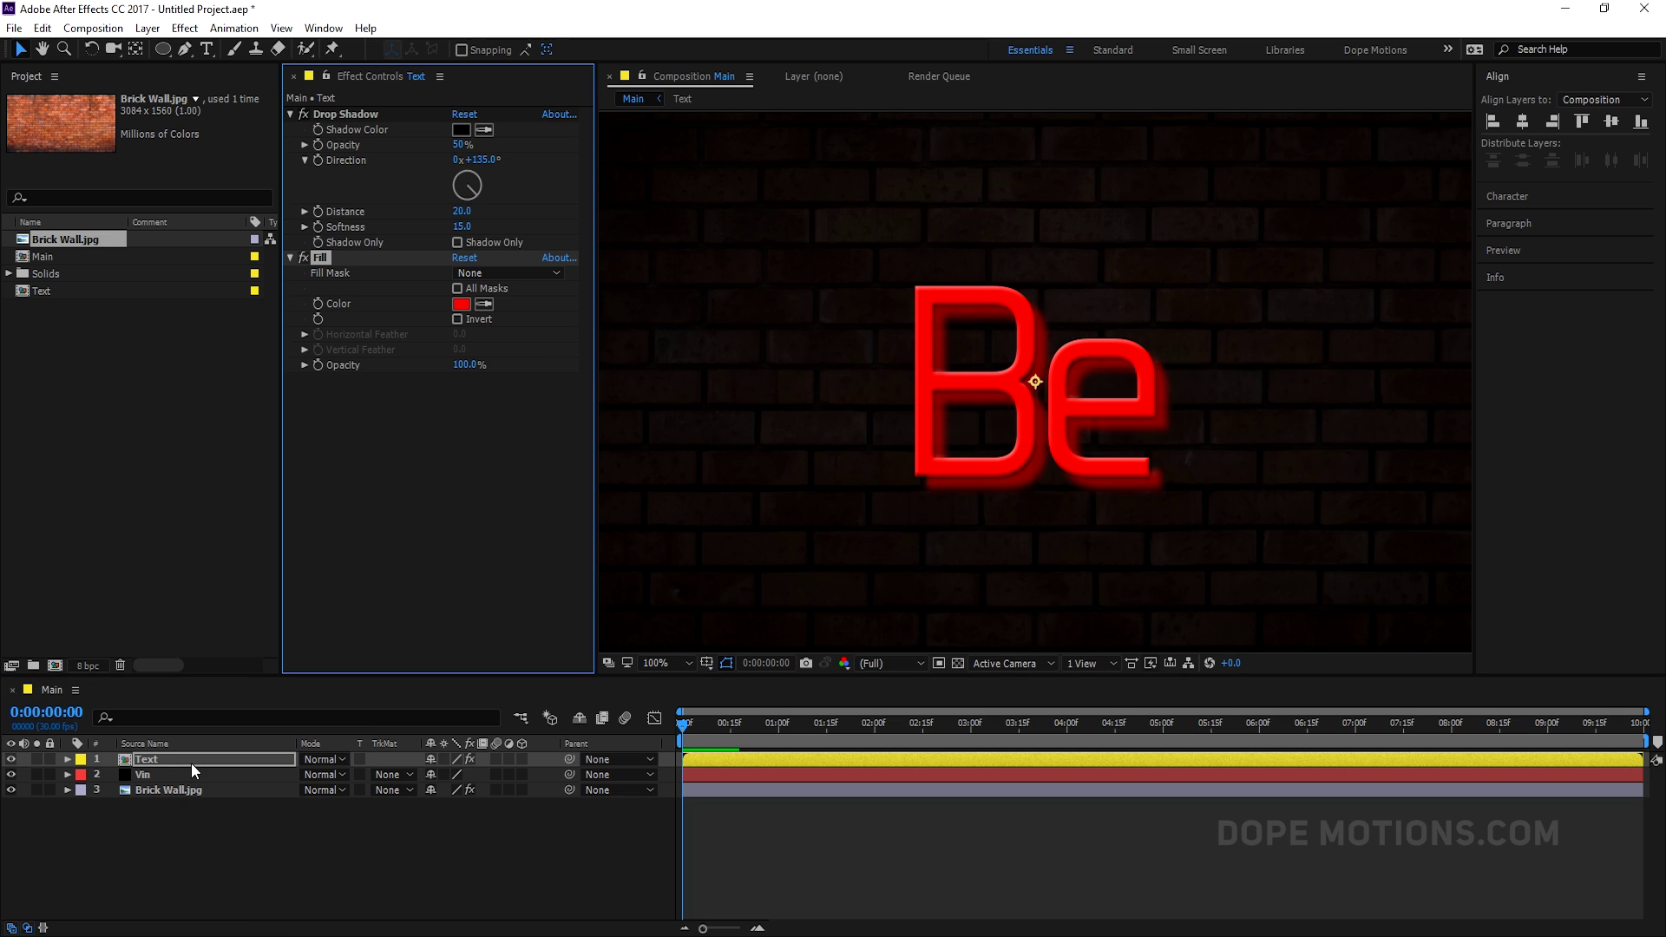
left_click(461, 303)
left_click_drag(409, 389, 275, 515)
left_click(710, 299)
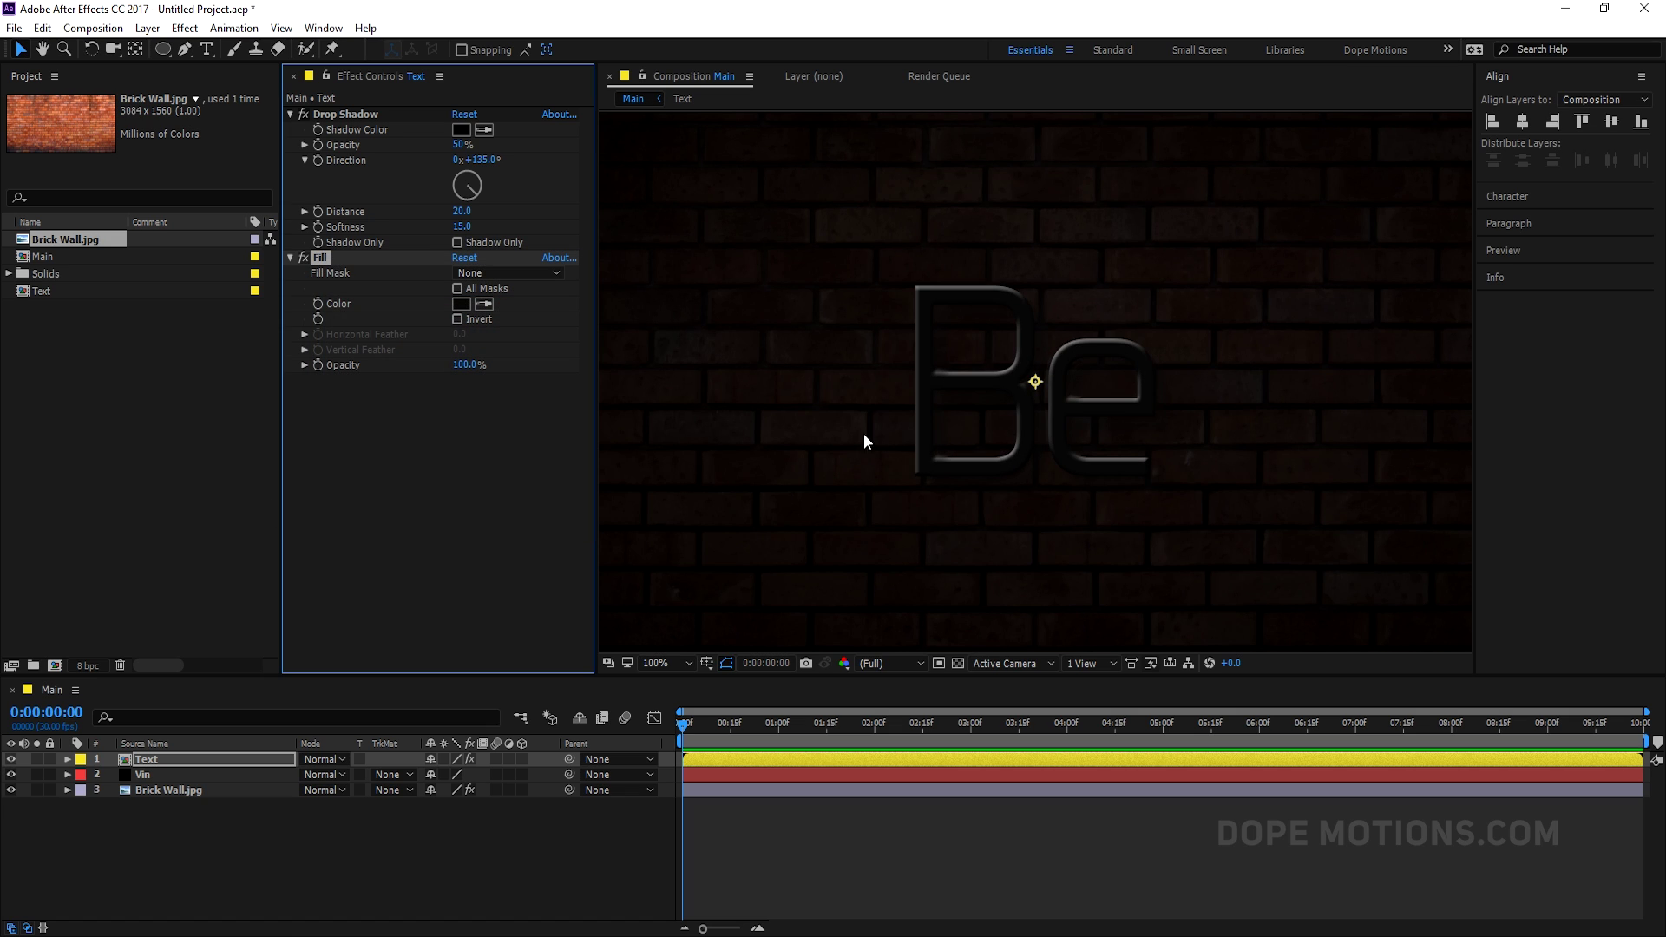
Step: Lower the Text layer's Bevel and Emboss Highlight Opacity to 30%
left_click(106, 764)
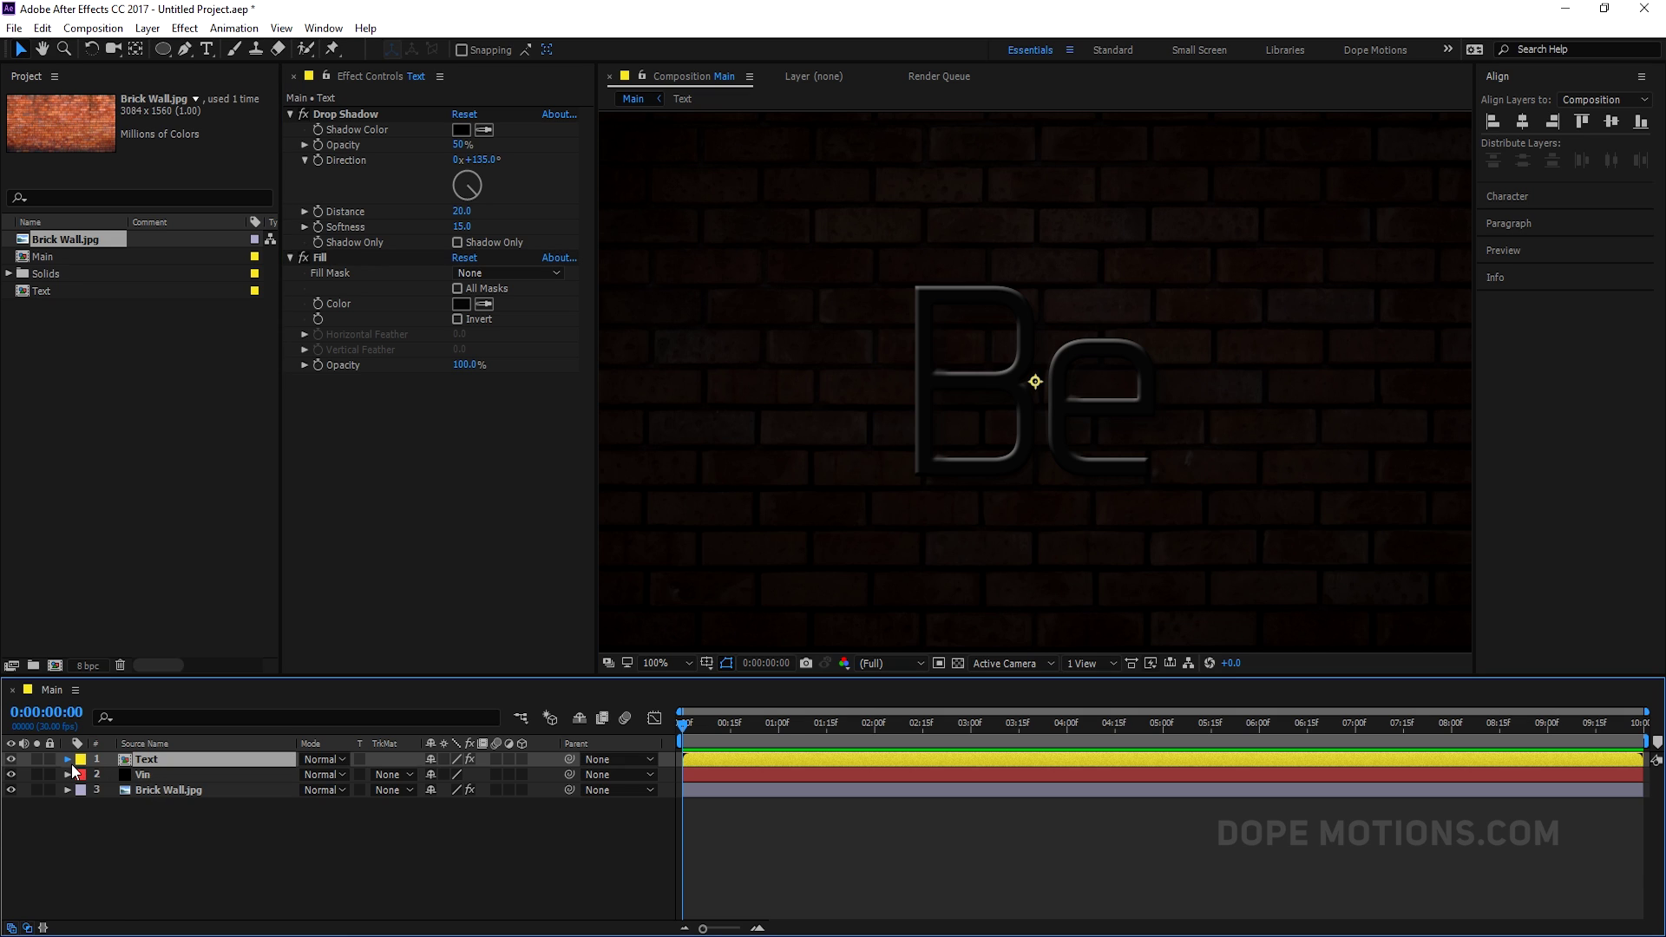
left_click(68, 760)
scroll(253, 857, "down", 5)
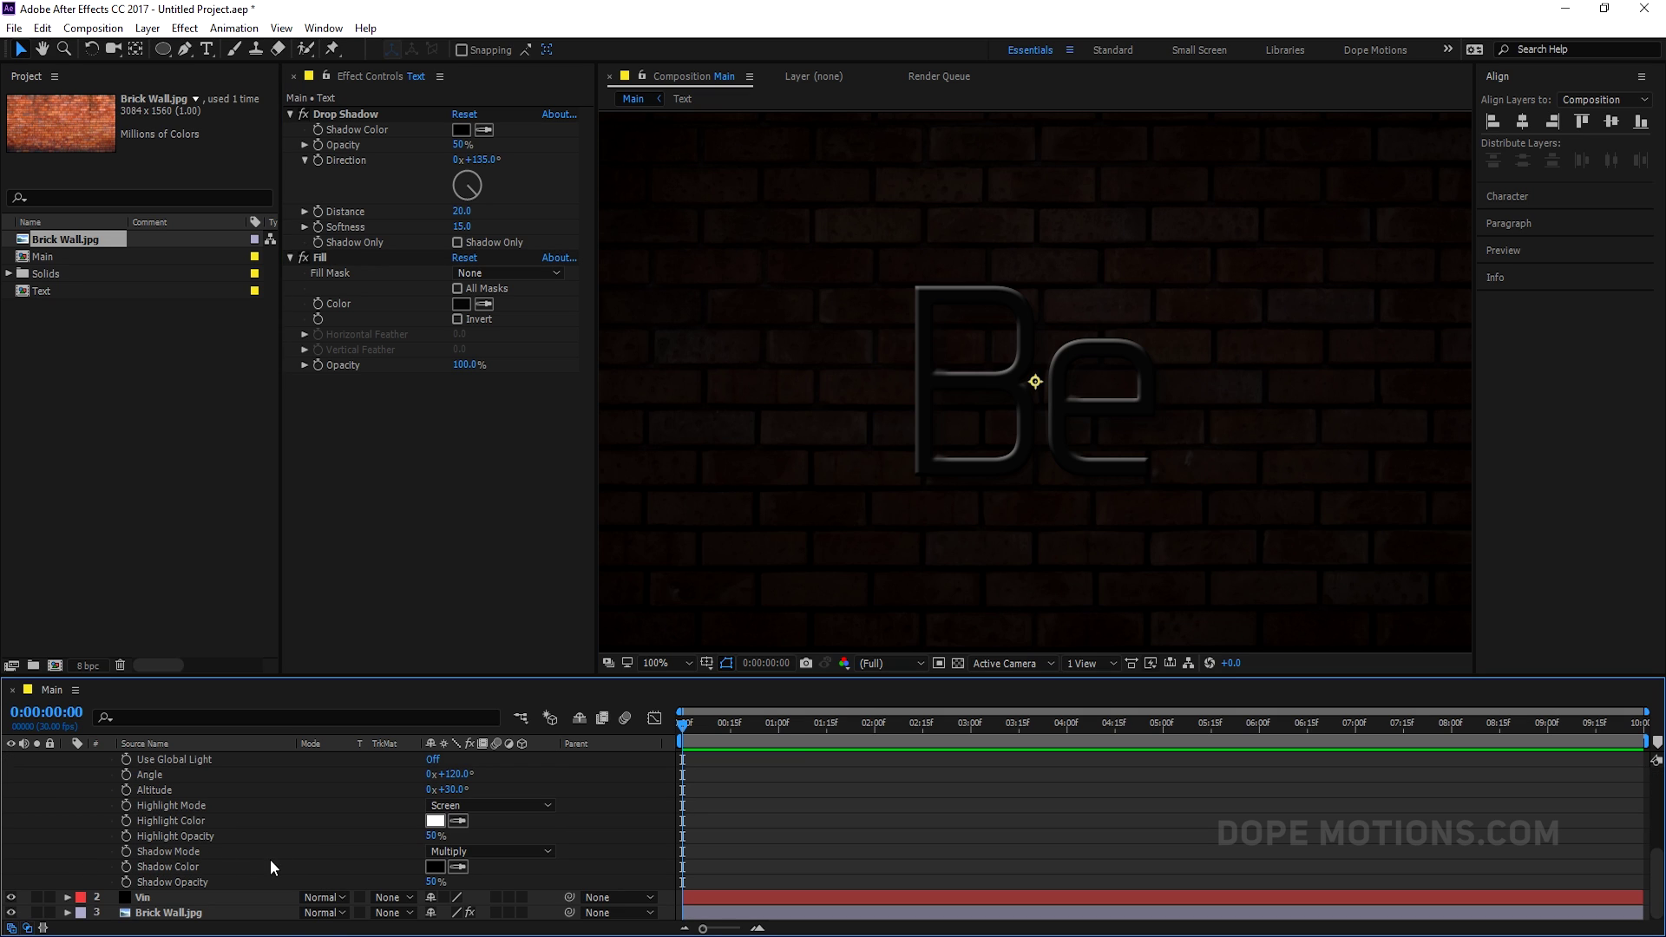
left_click(433, 836)
type("30")
left_click(563, 831)
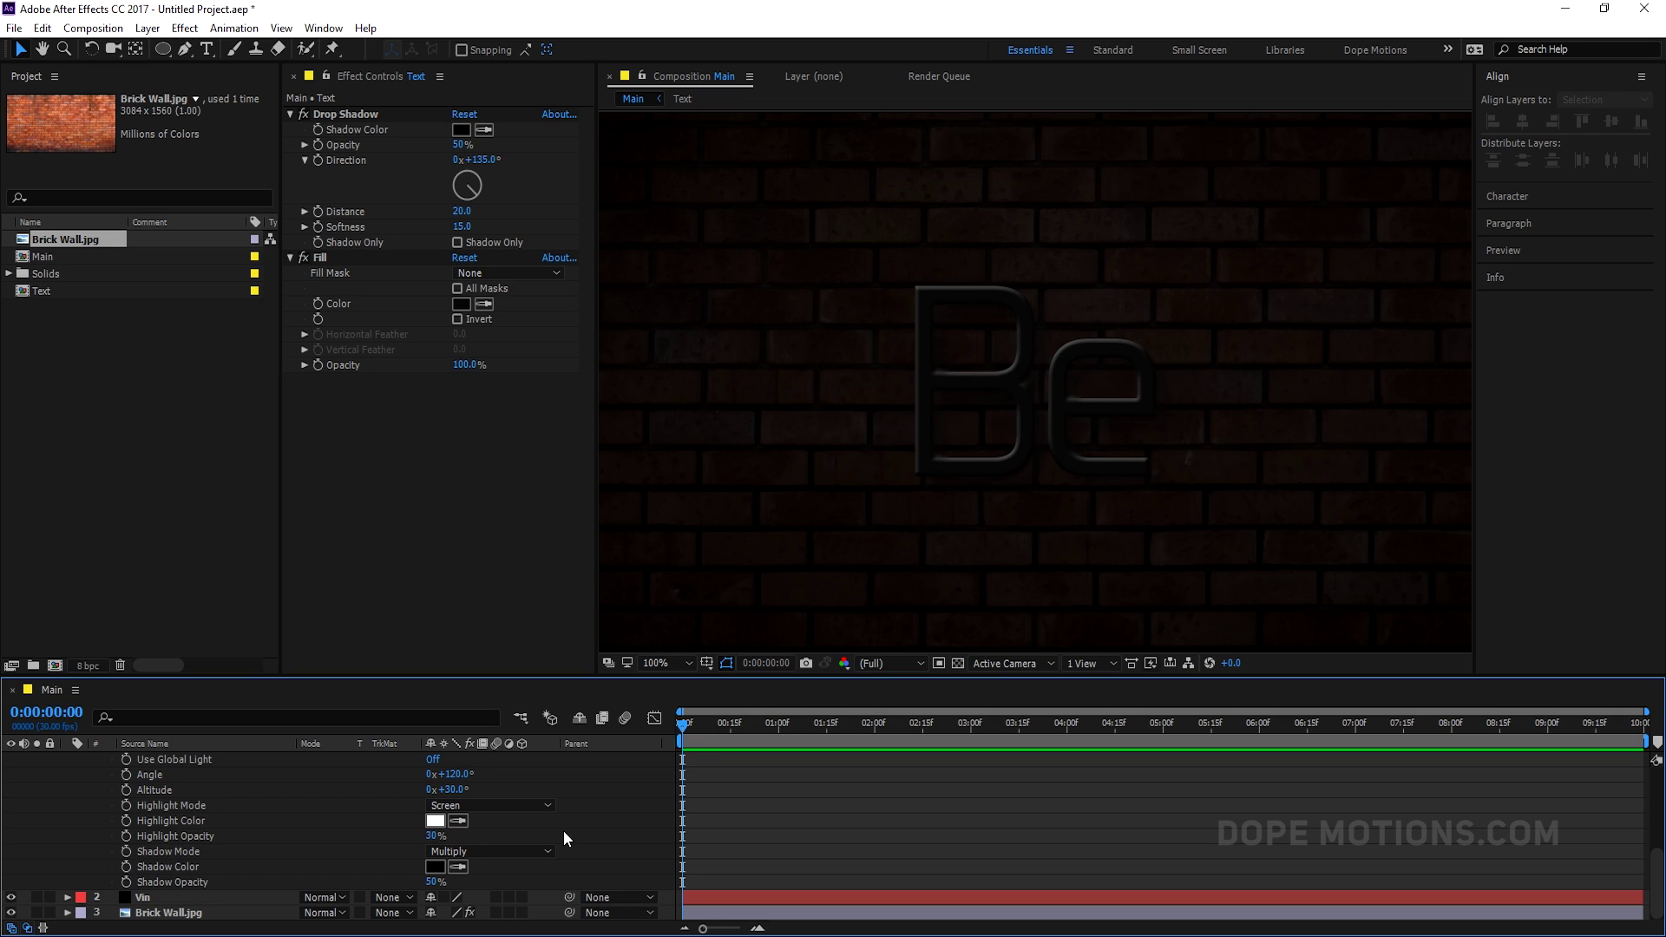
scroll(81, 829, "up", 5)
left_click(69, 760)
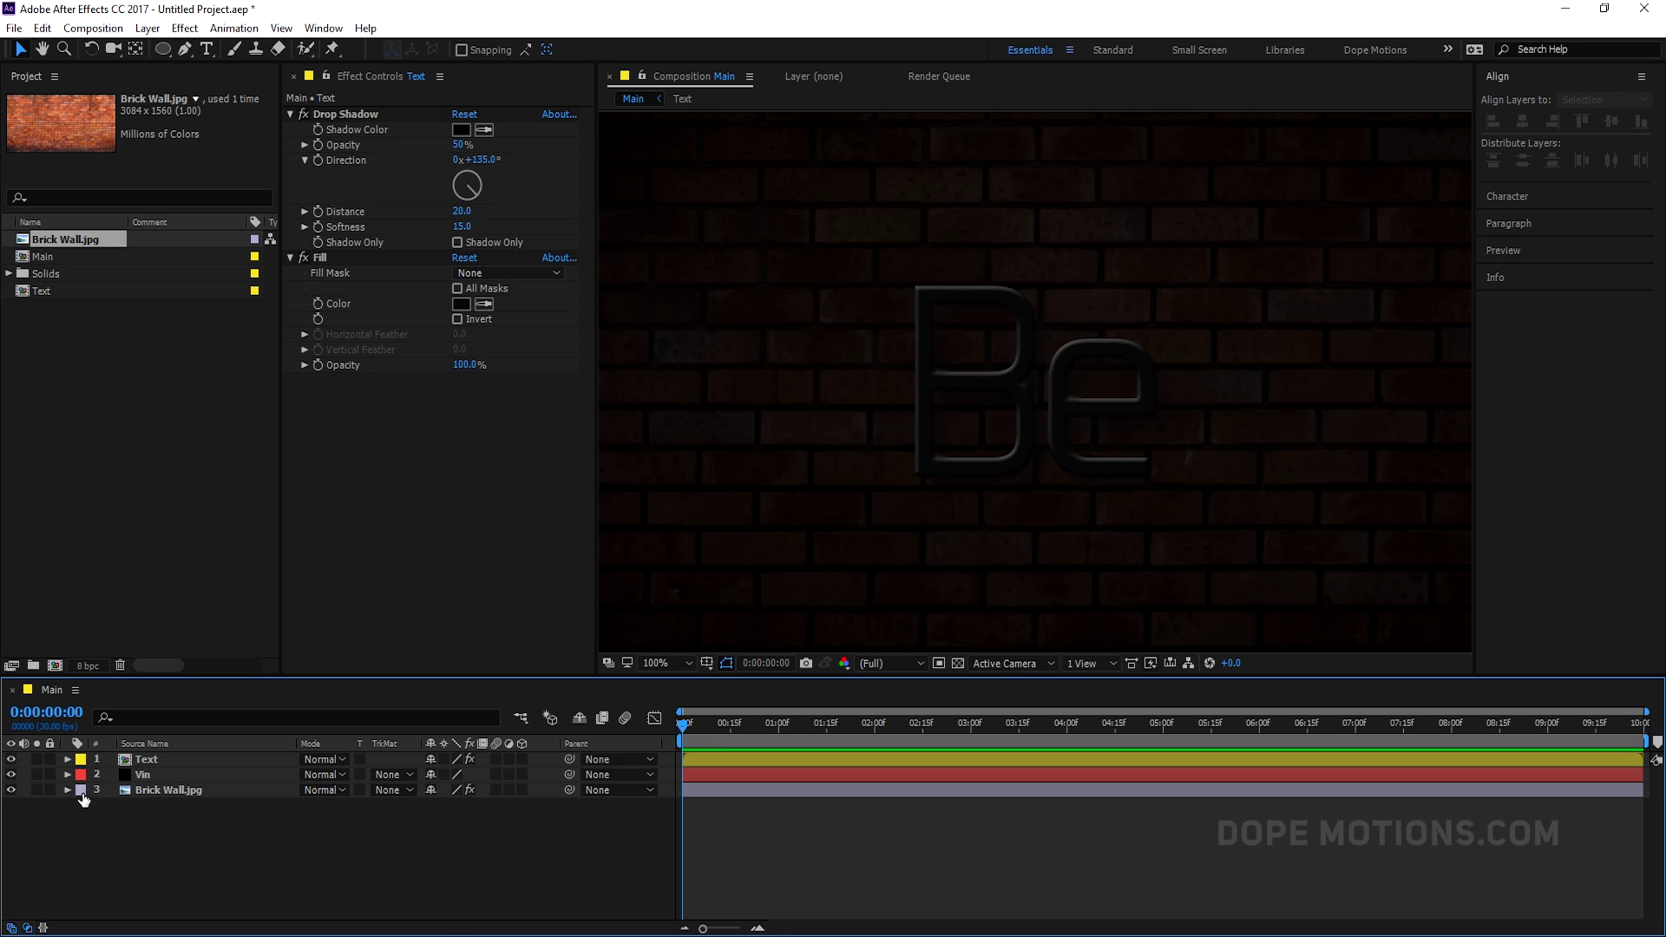
left_click(155, 762)
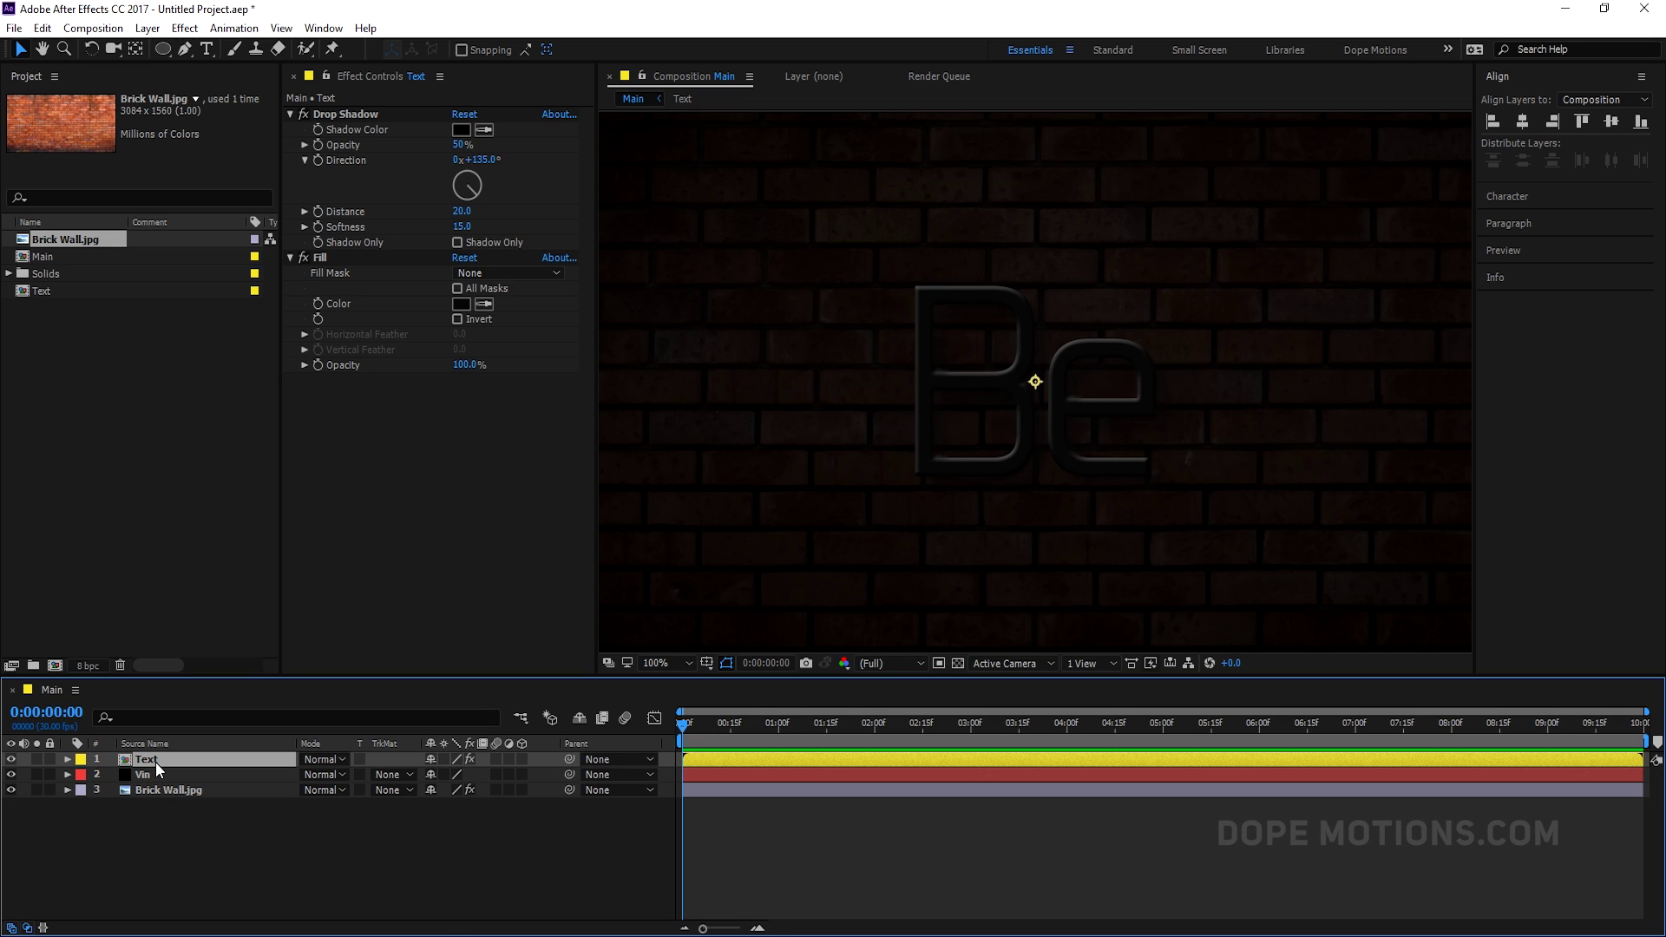
Step: Duplicate the Text layer and remove the copy's Drop Shadow and Fill effects
key("ctrl+d")
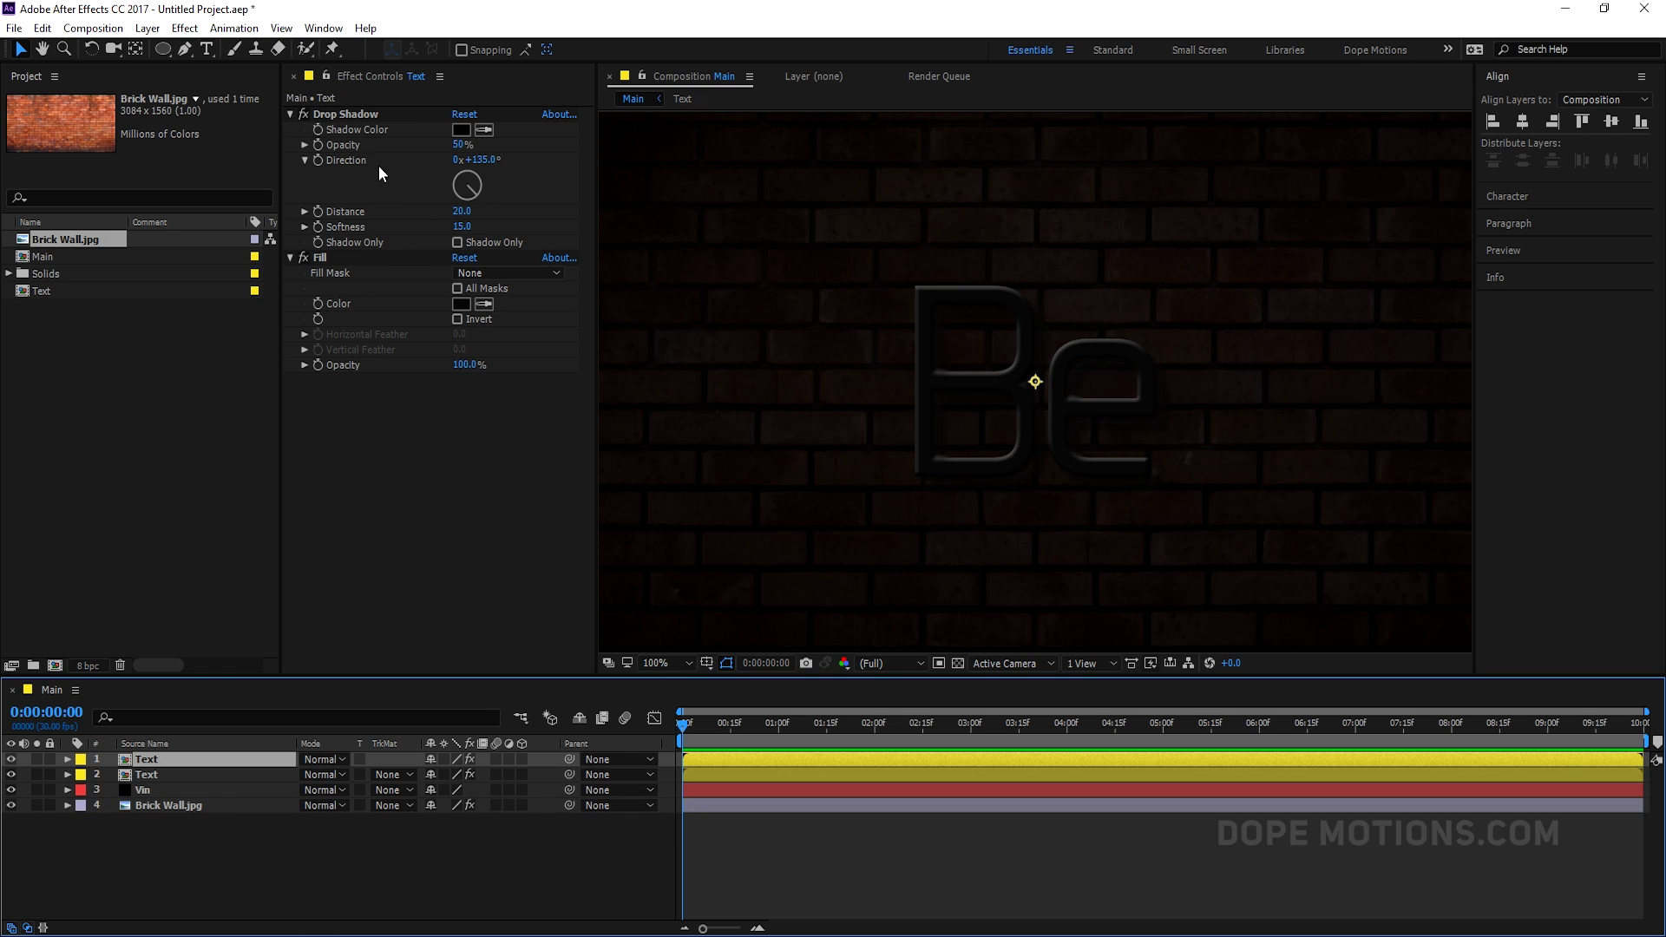
left_click(353, 116)
key("Delete")
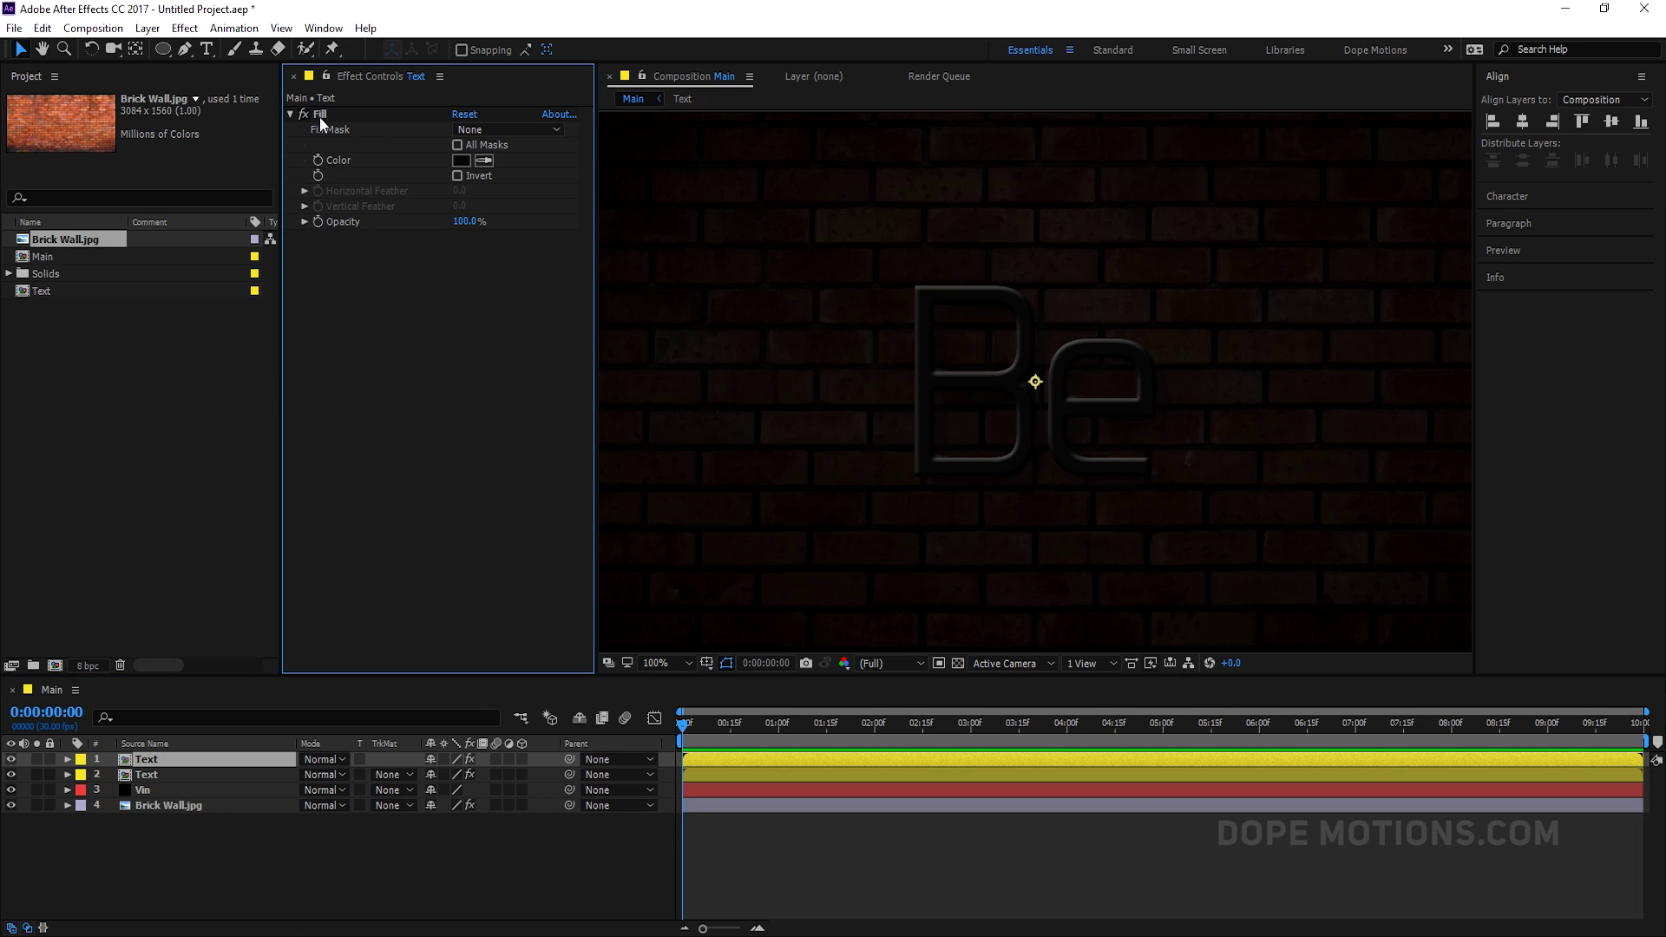
left_click(320, 116)
key("Delete")
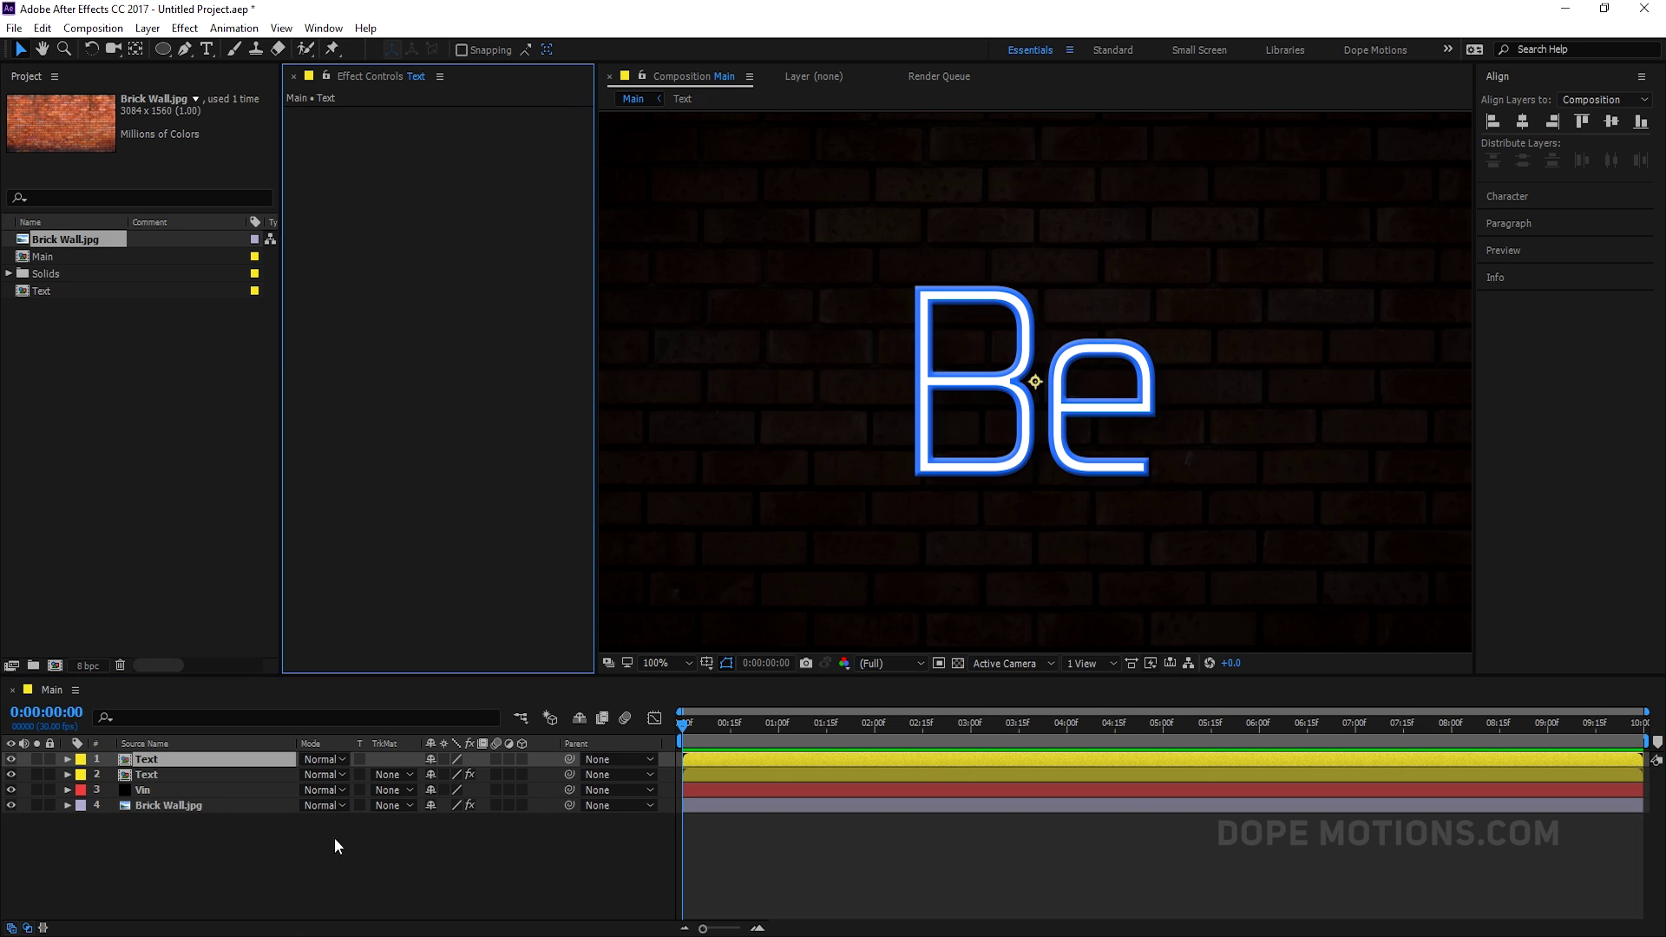
Step: Add Fast Blur with Blurriness 85 to the top Text copy
left_click(172, 759)
key("ctrl+space")
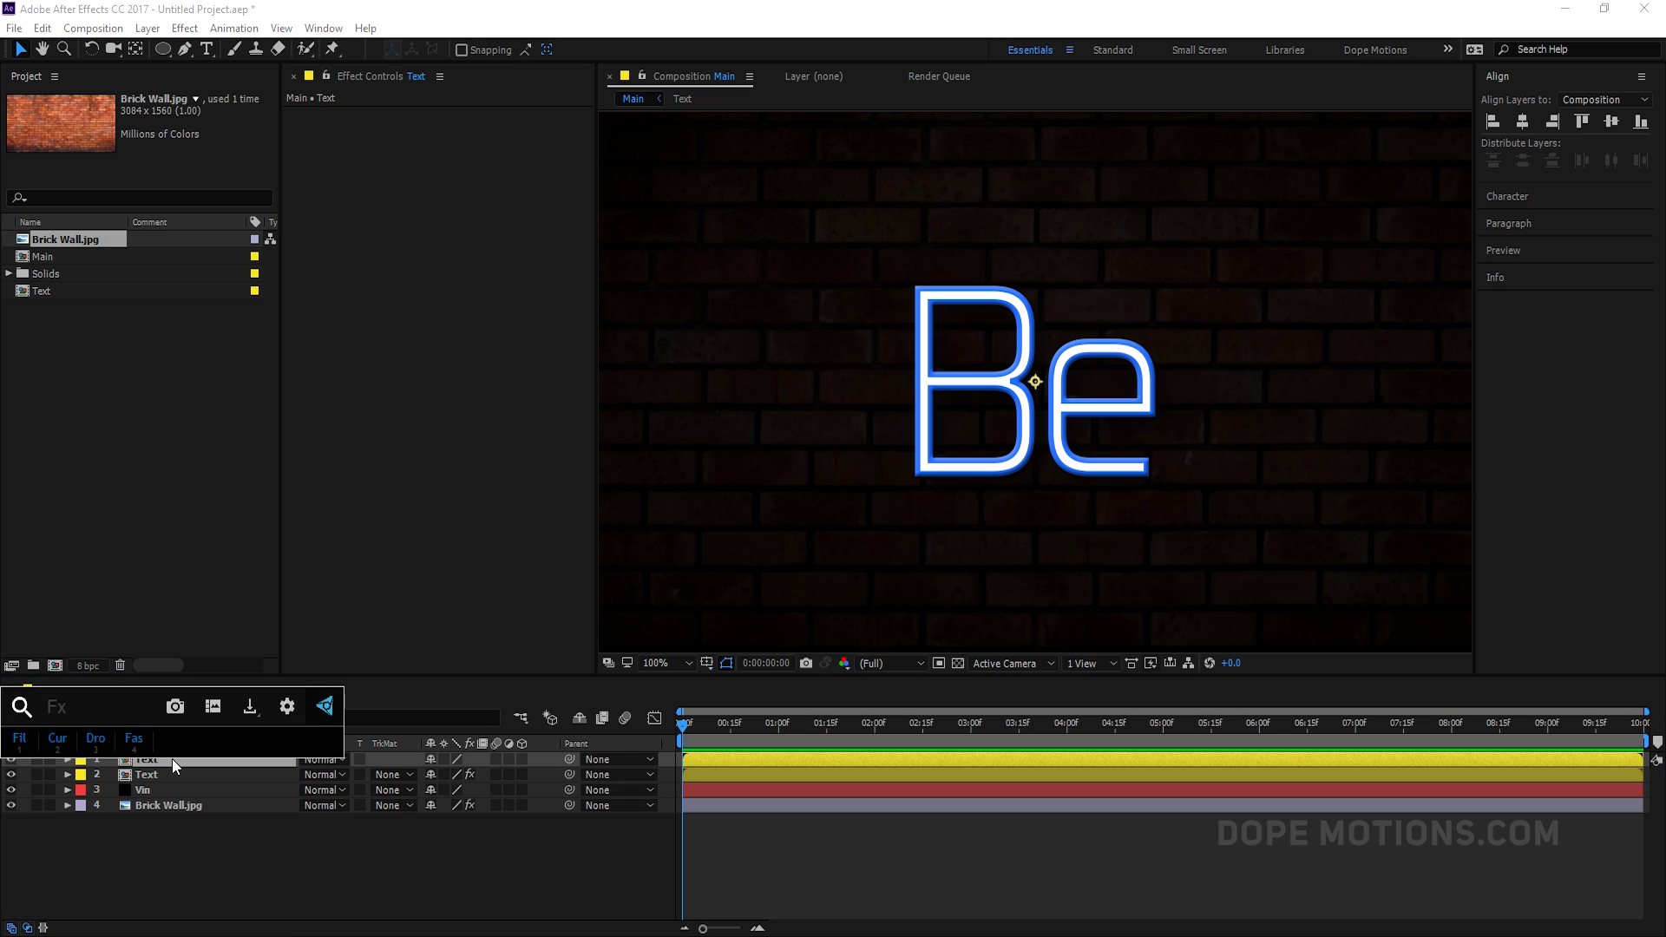
type("fast")
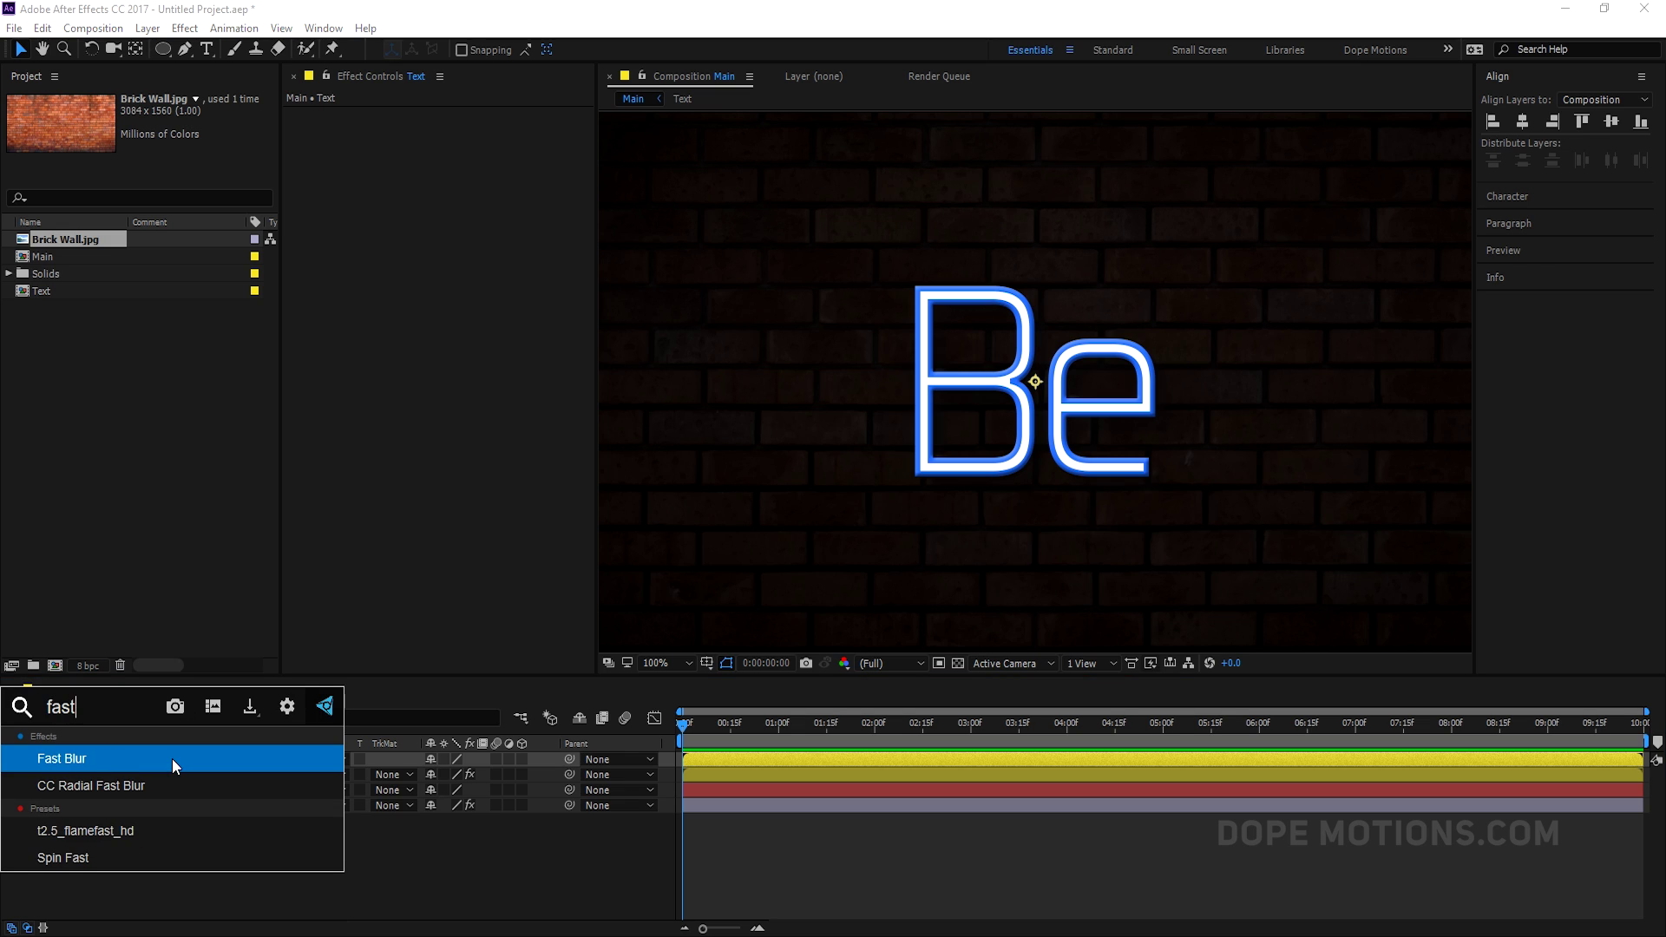
key("Escape")
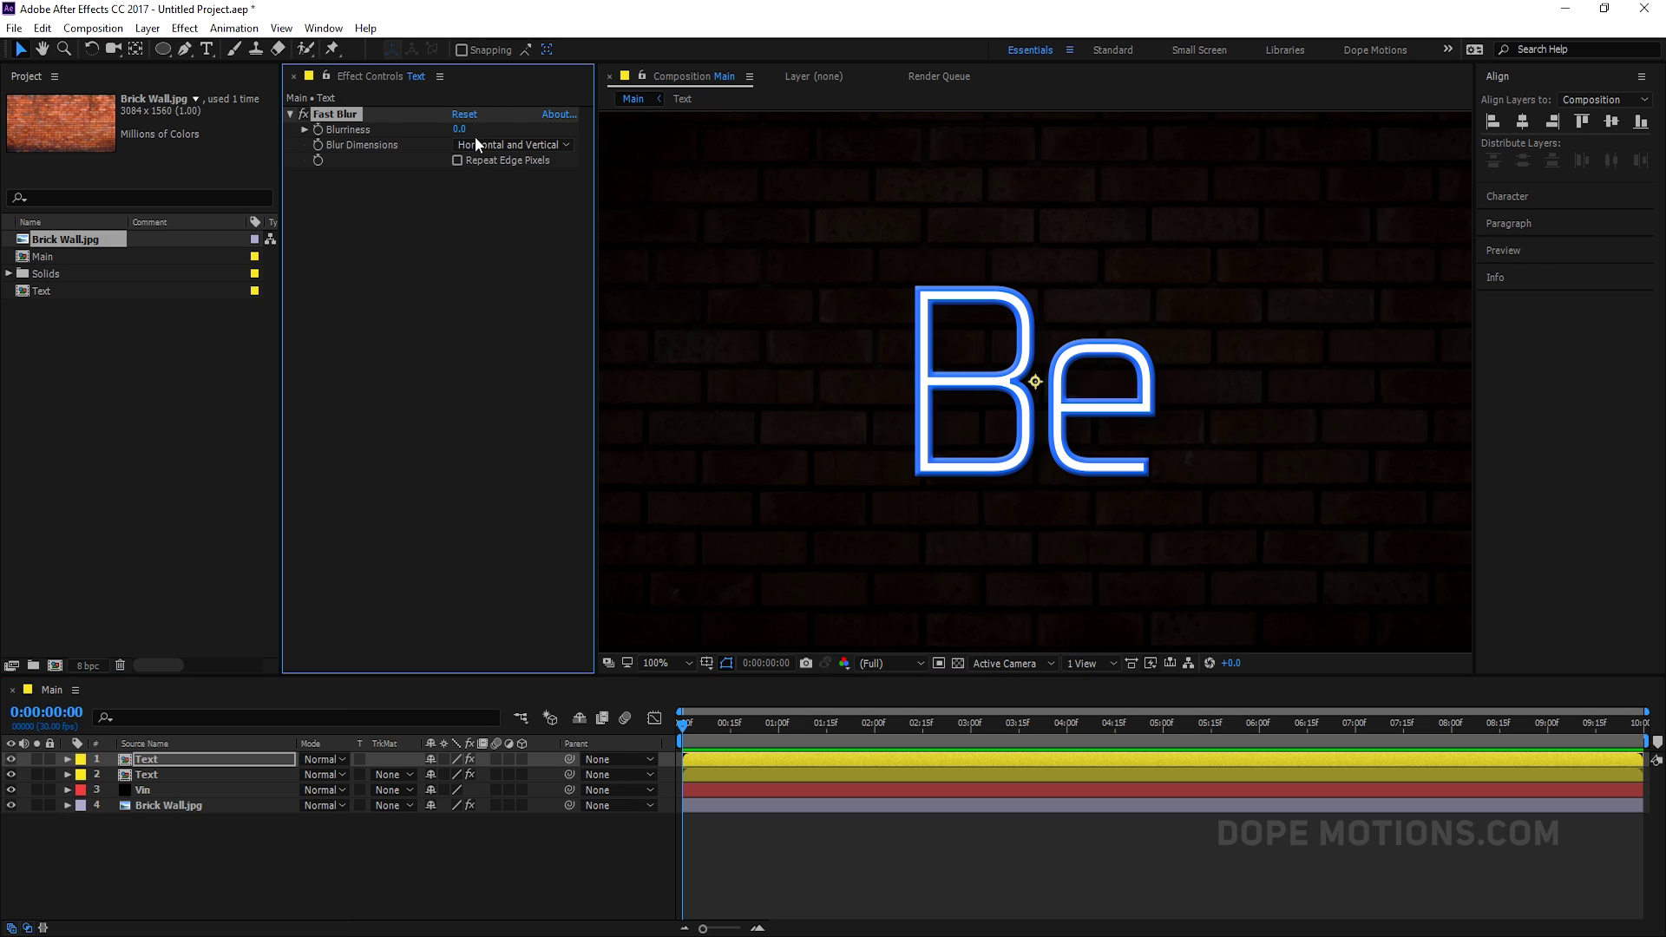
left_click(461, 130)
type("85")
key("Return")
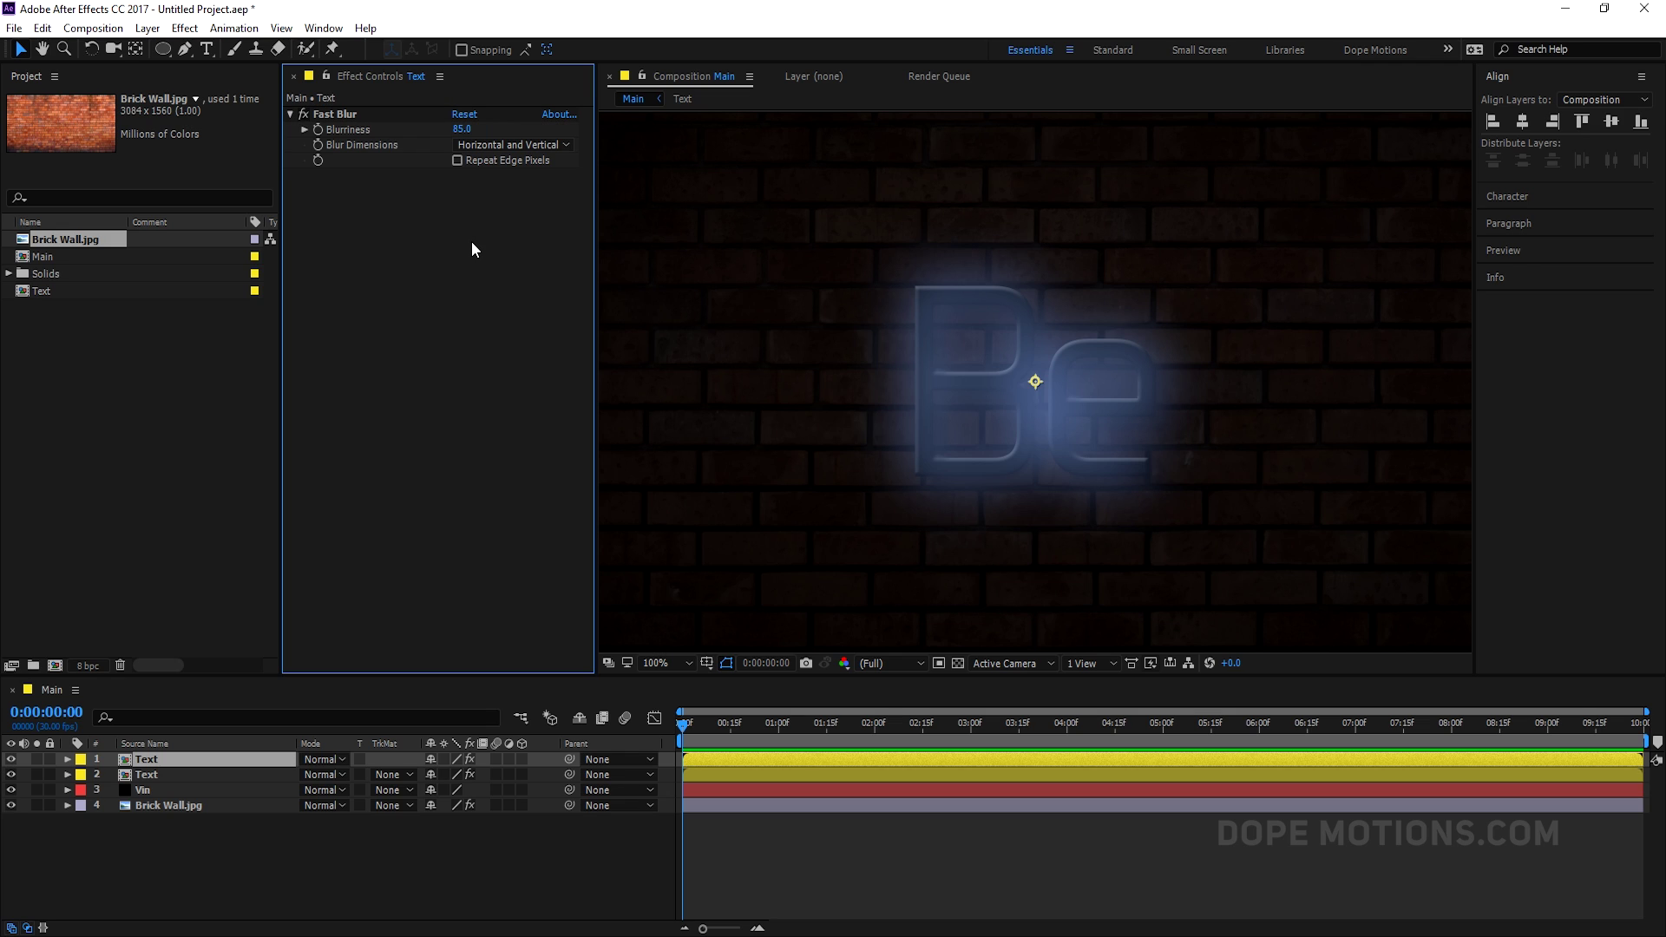
Step: Add a blue 0060FF Fill to the blurred Text copy
key("ctrl+space")
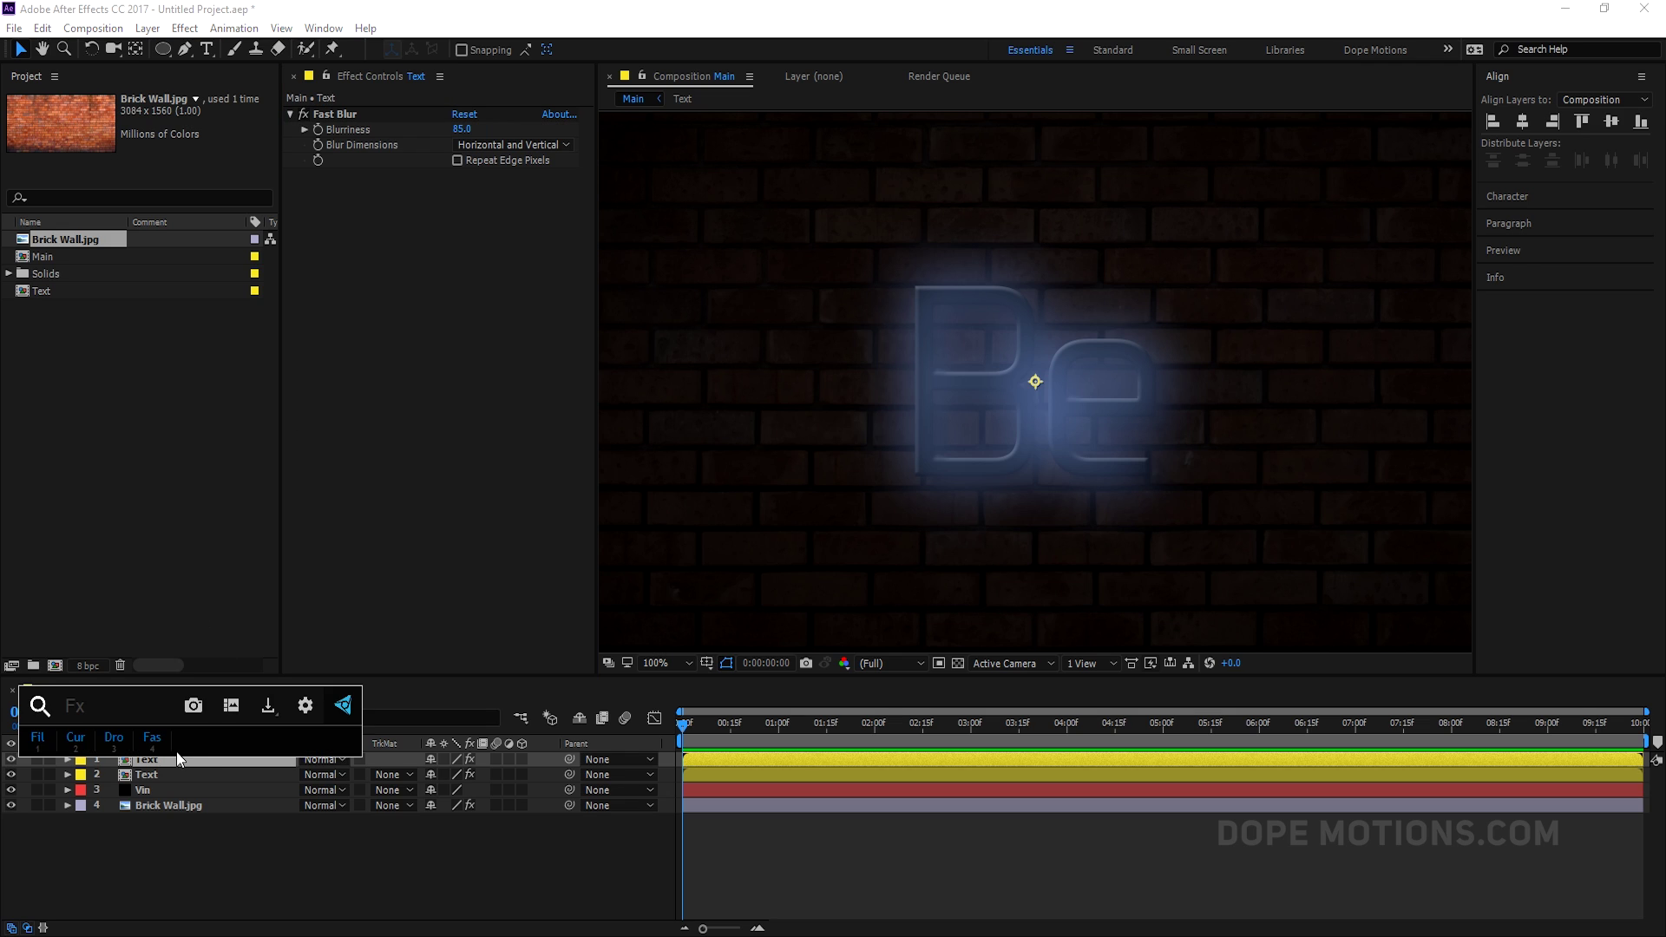
type("fill")
left_click(150, 751)
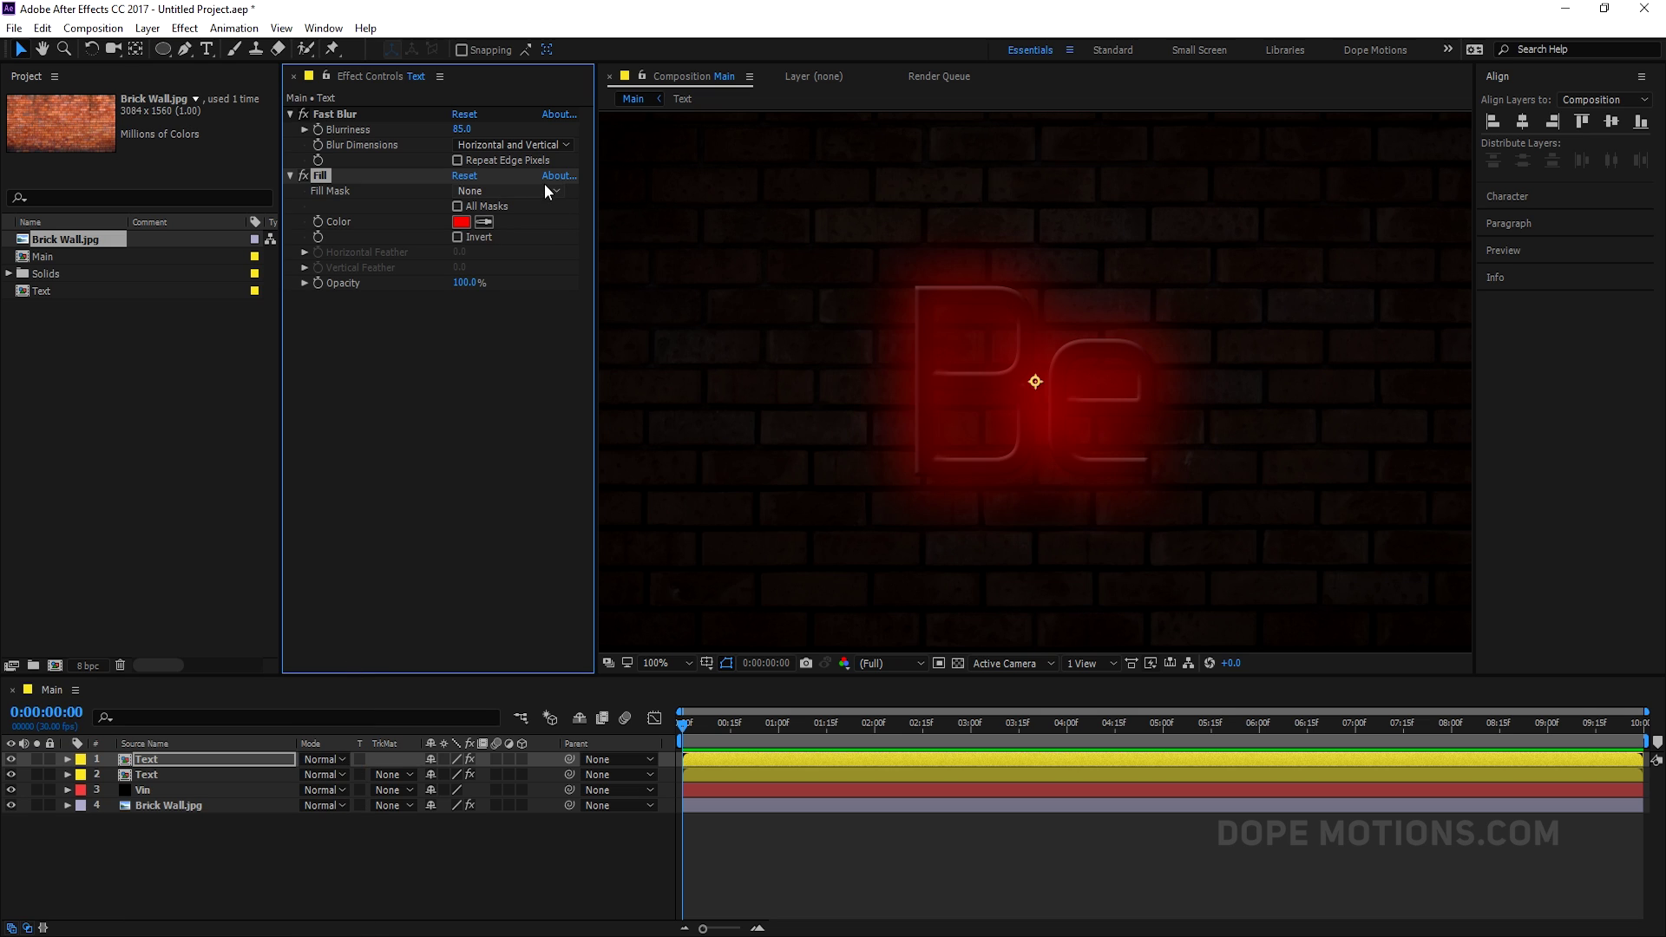
left_click(461, 222)
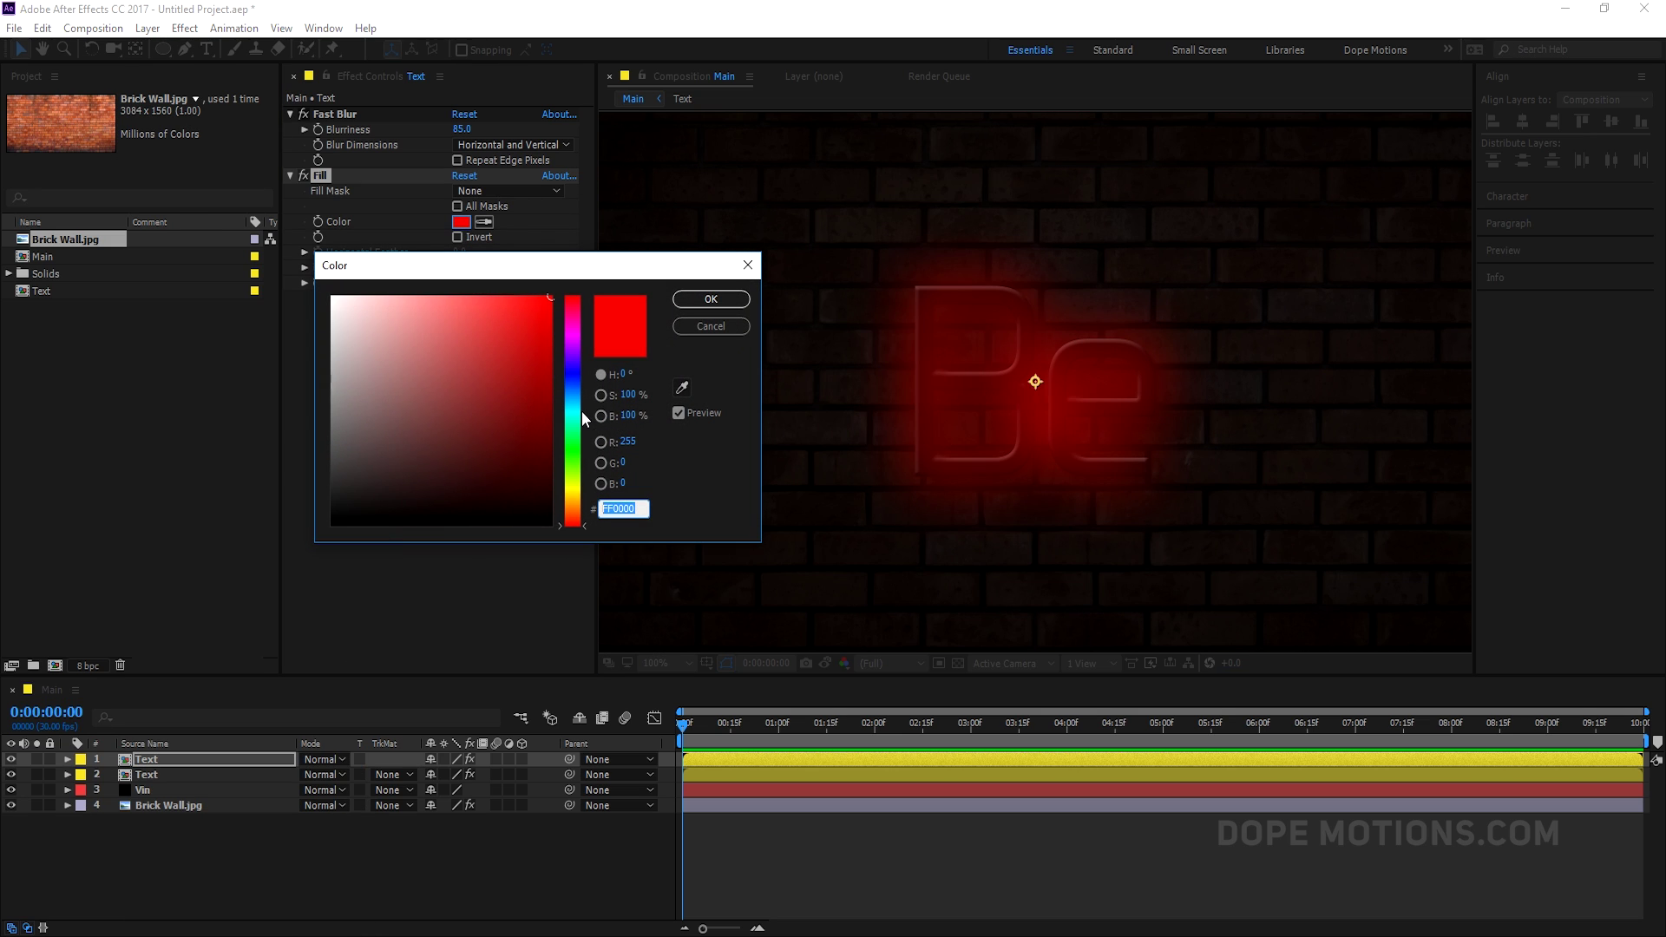
left_click_drag(580, 405, 576, 387)
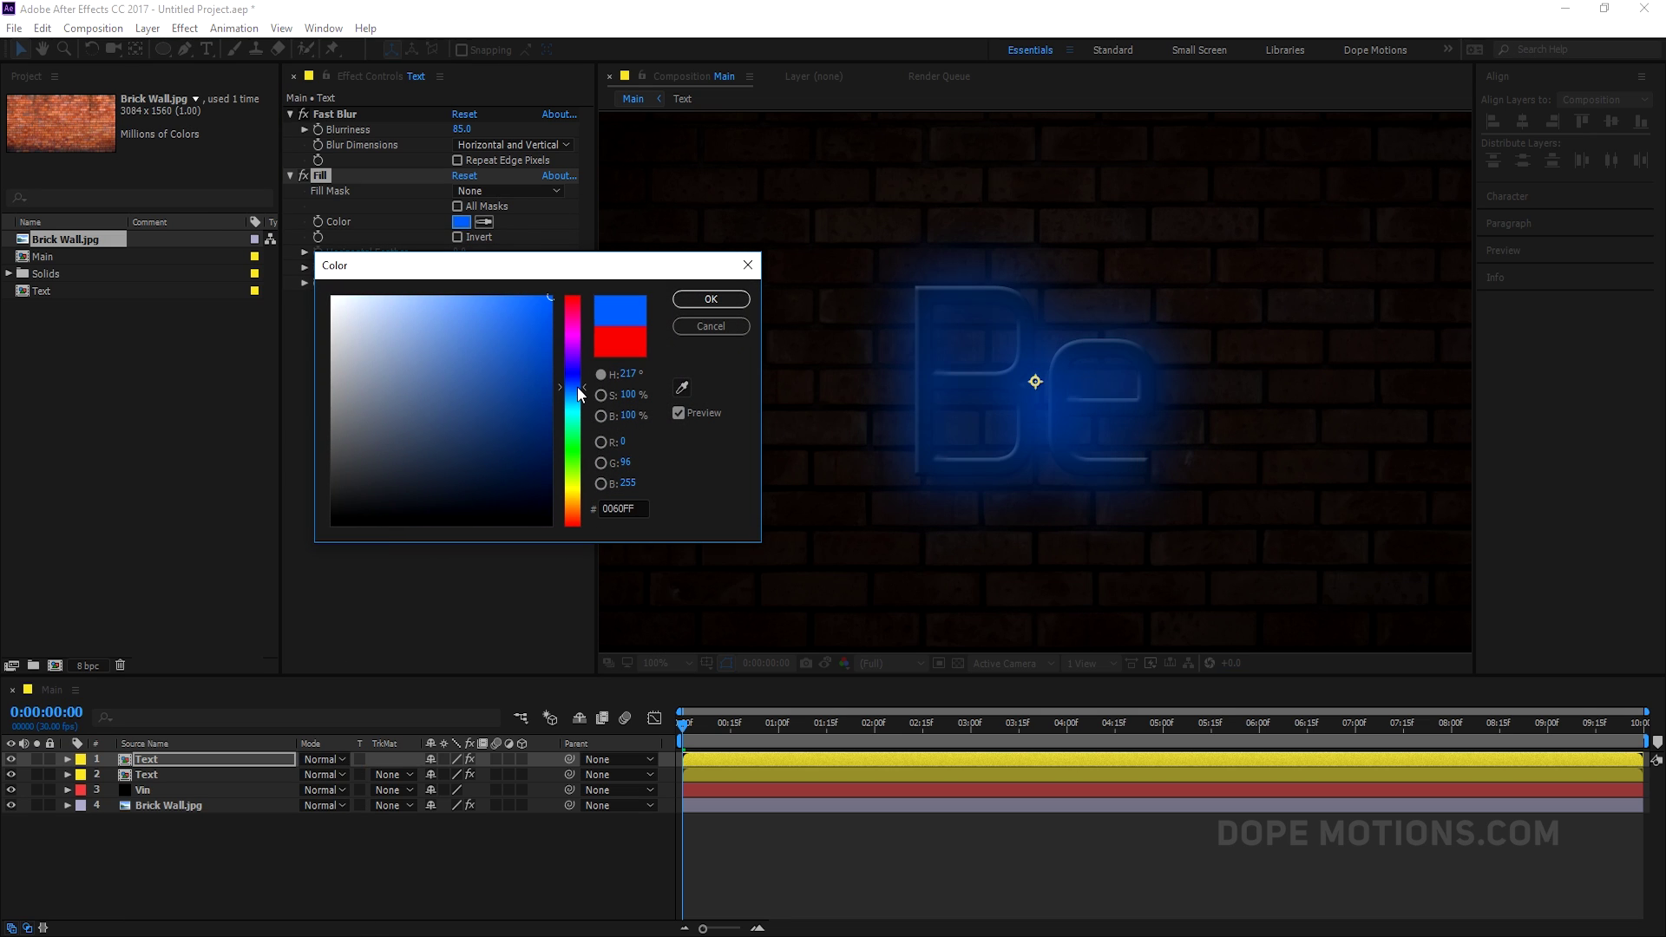
left_click(688, 302)
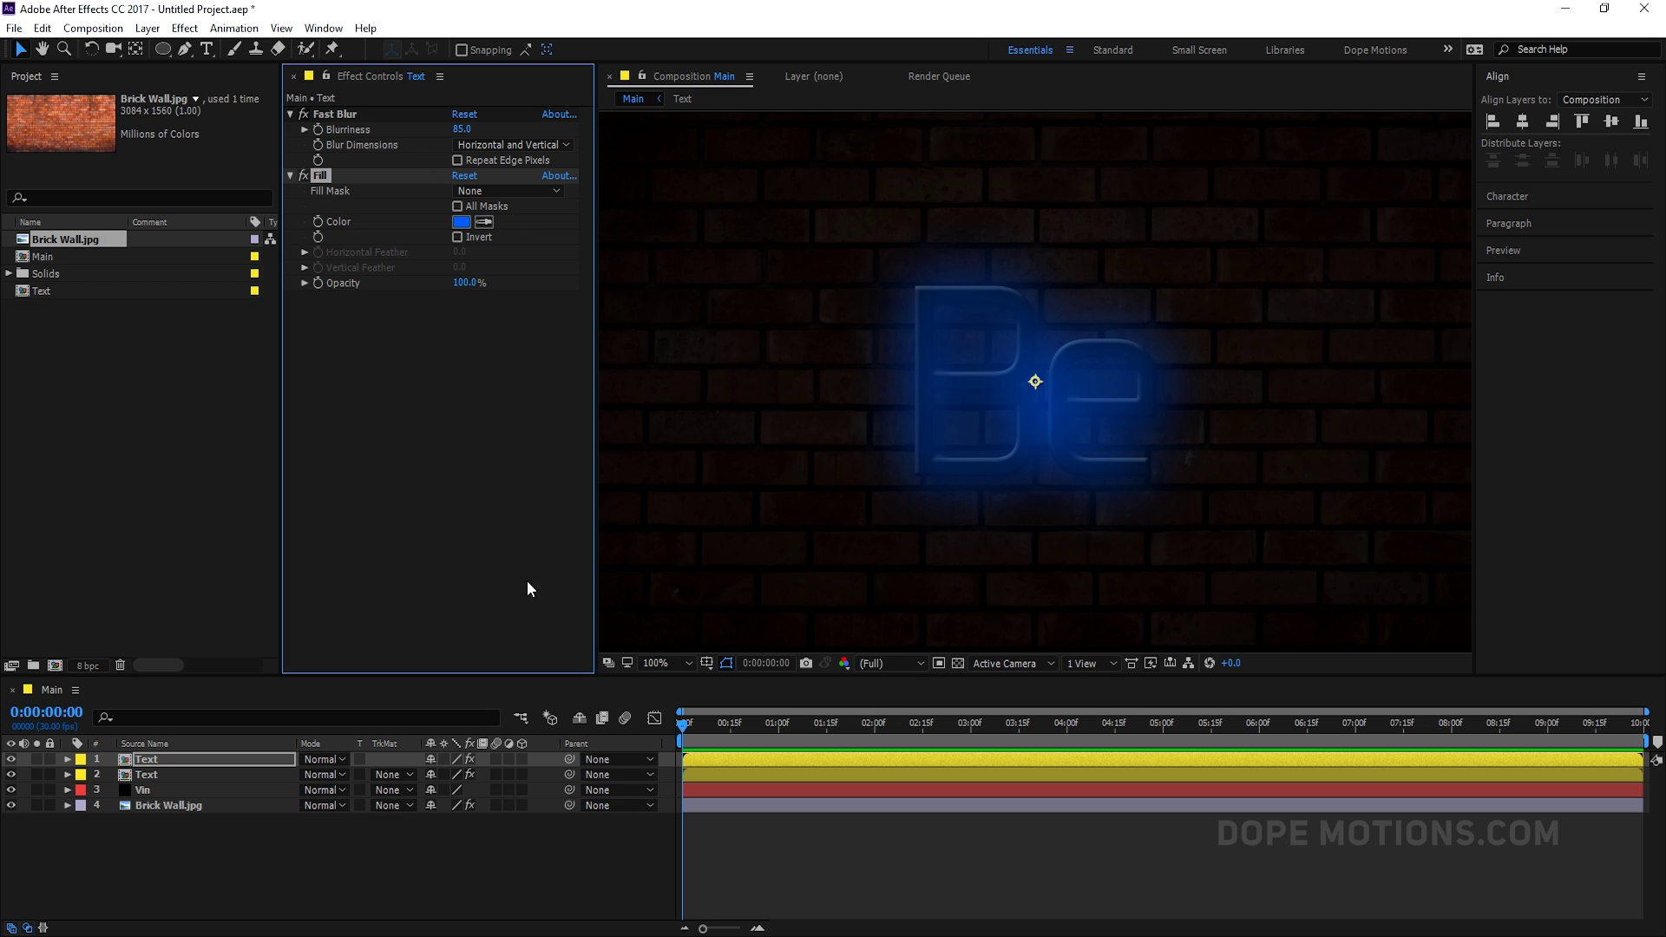
Step: Duplicate the blurred blue glow layer and select the new copy's Fast Blur
left_click(165, 763)
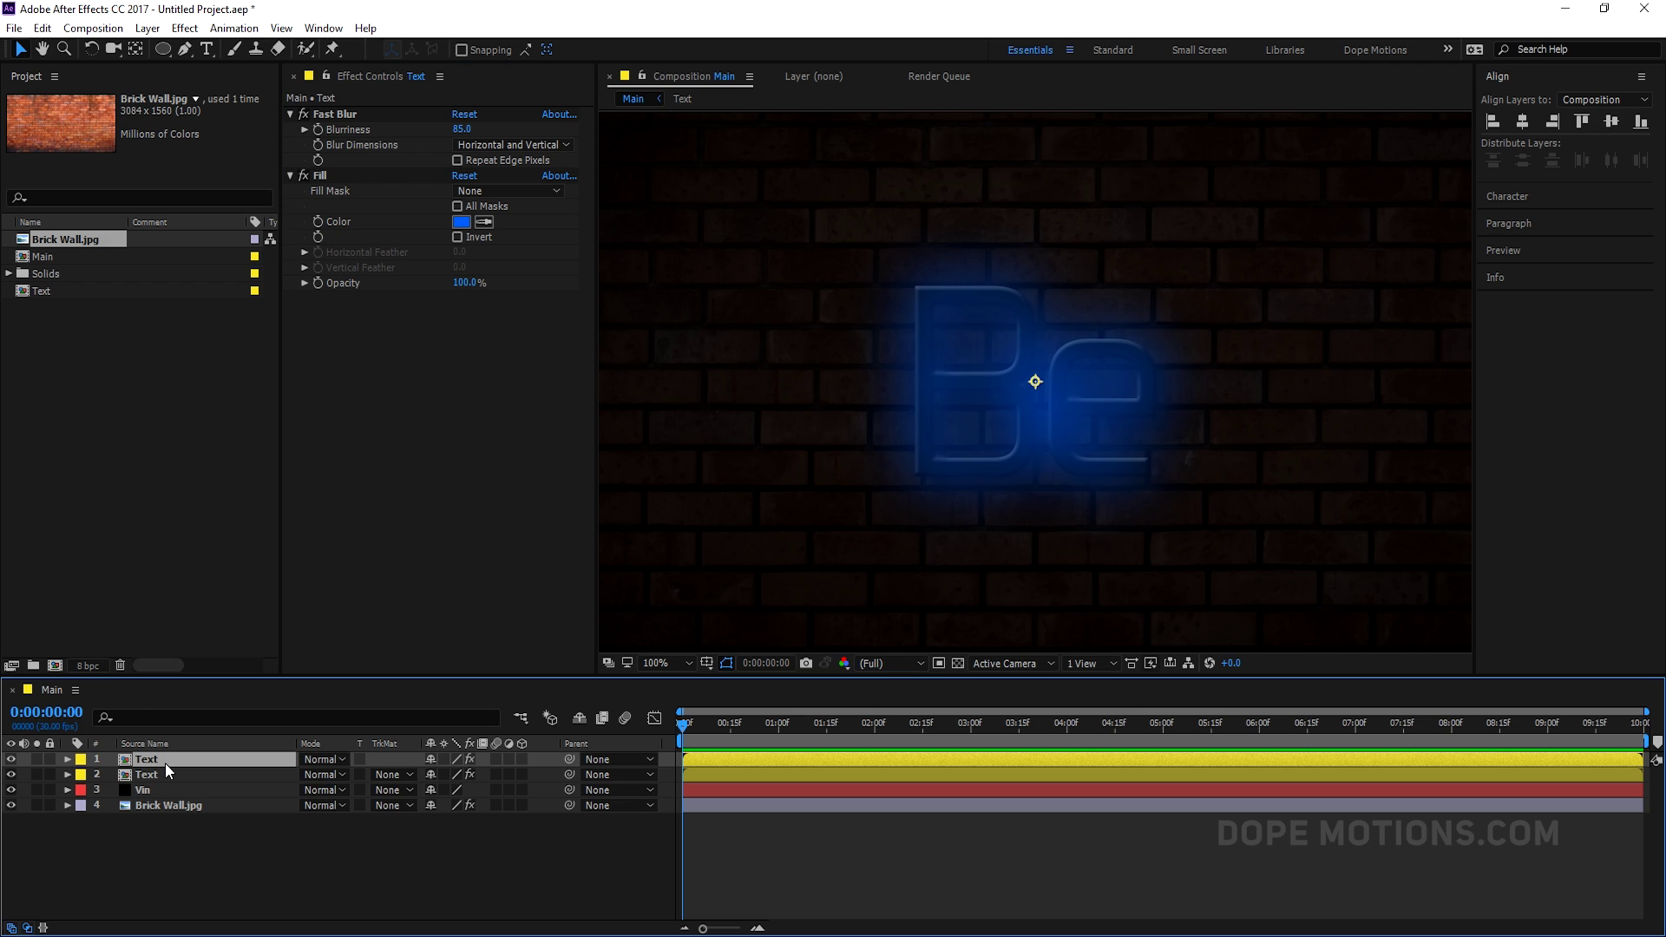
key("ctrl+d")
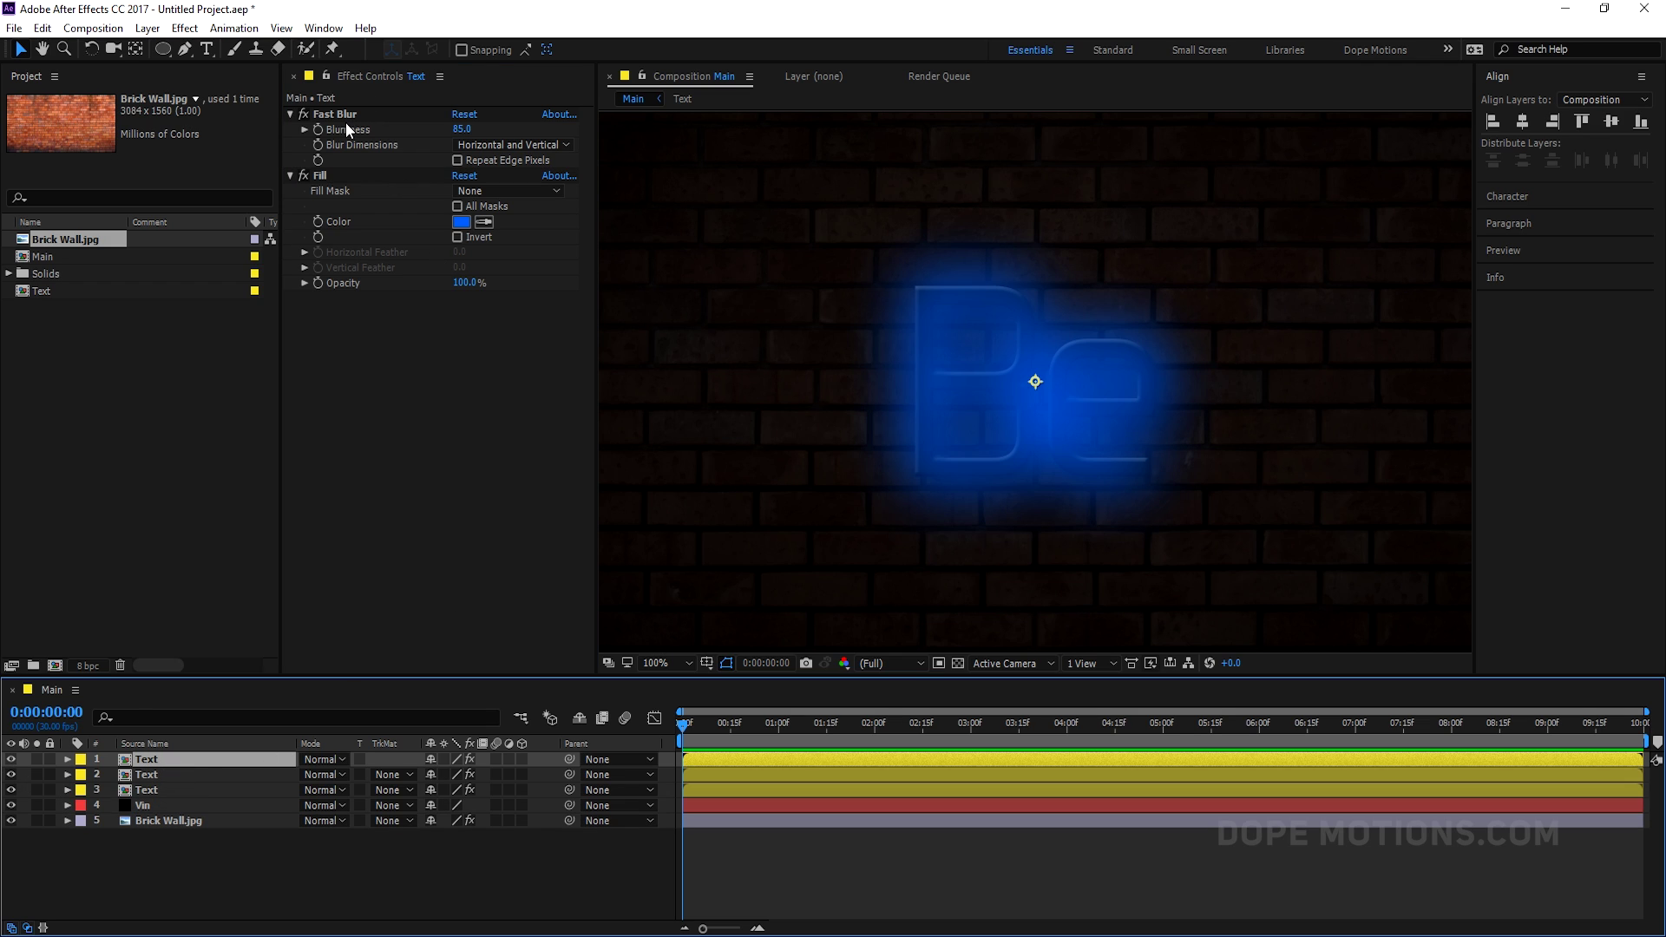
left_click(345, 122)
left_click(339, 118)
Step: Remove the Fast Blur and Fill effects from the top Text copy
key("Delete")
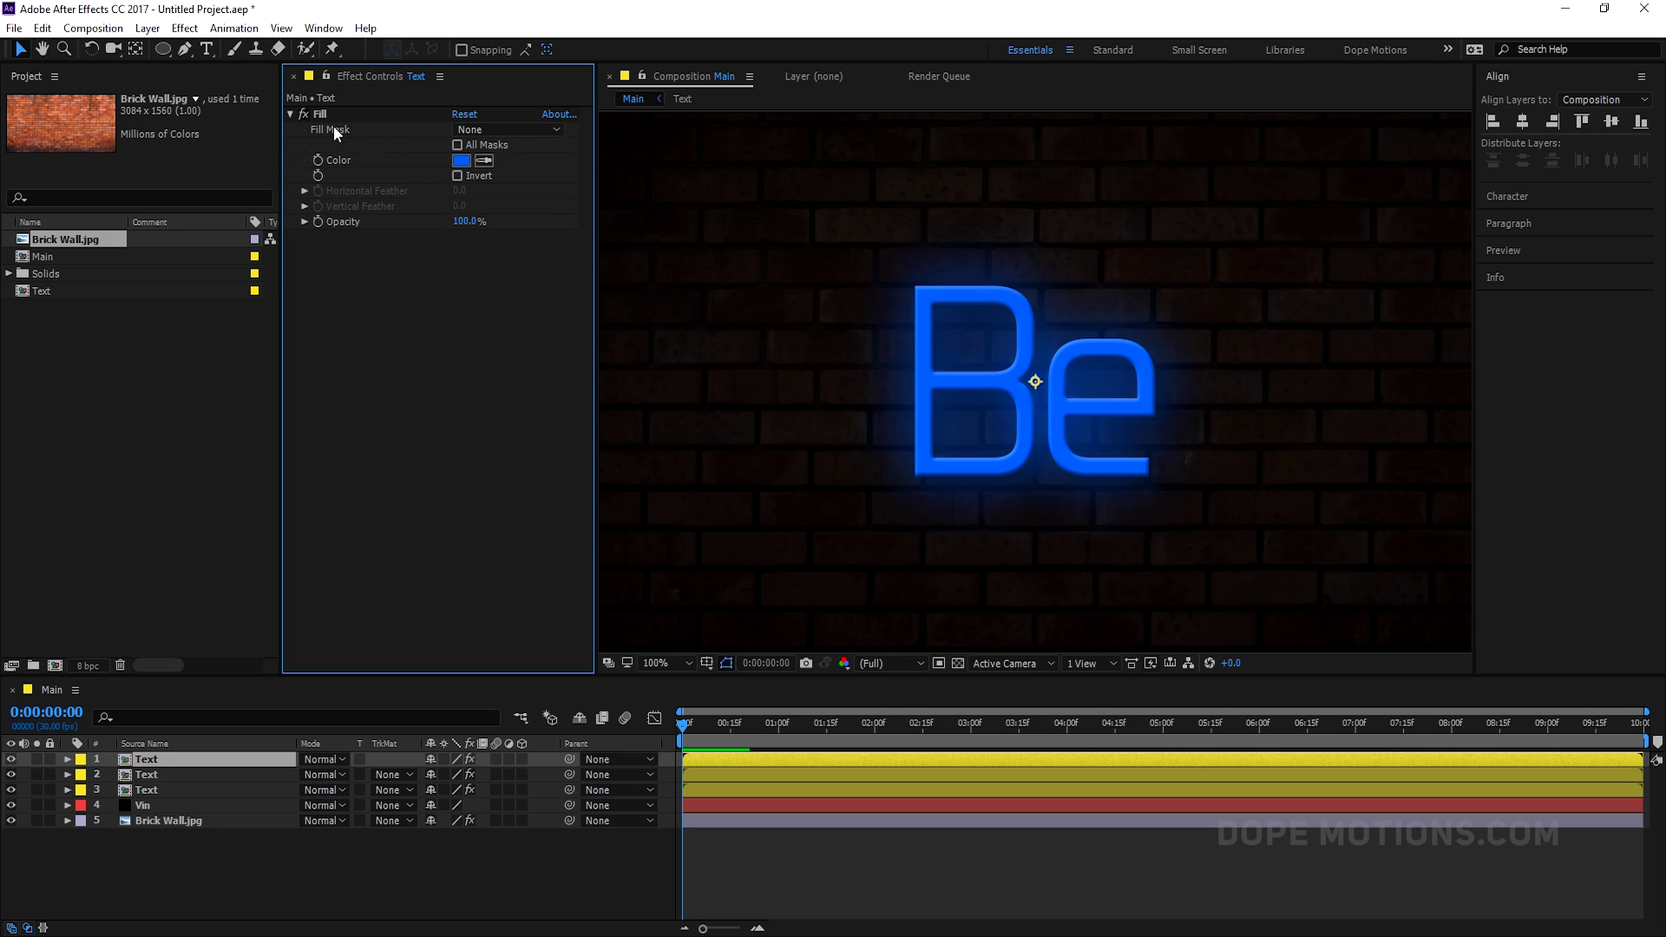
left_click(330, 115)
key("Delete")
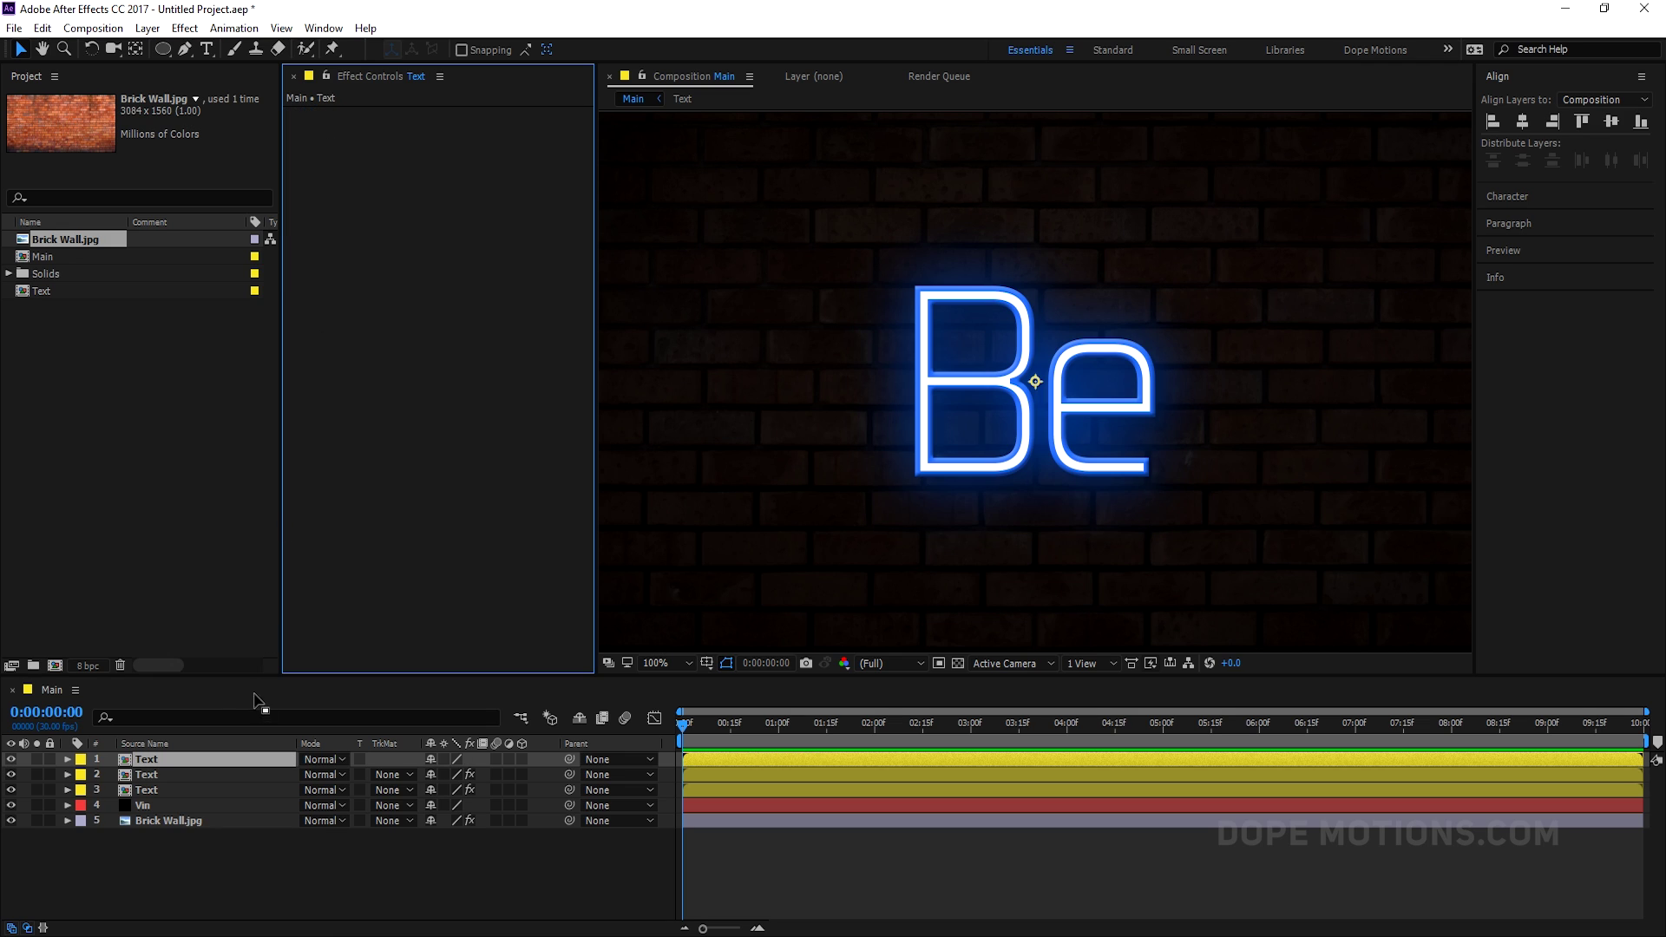
Step: Set the top copy's Bevel and Emboss Highlight Opacity to 0% and Shadow Opacity to 35%
left_click(158, 761)
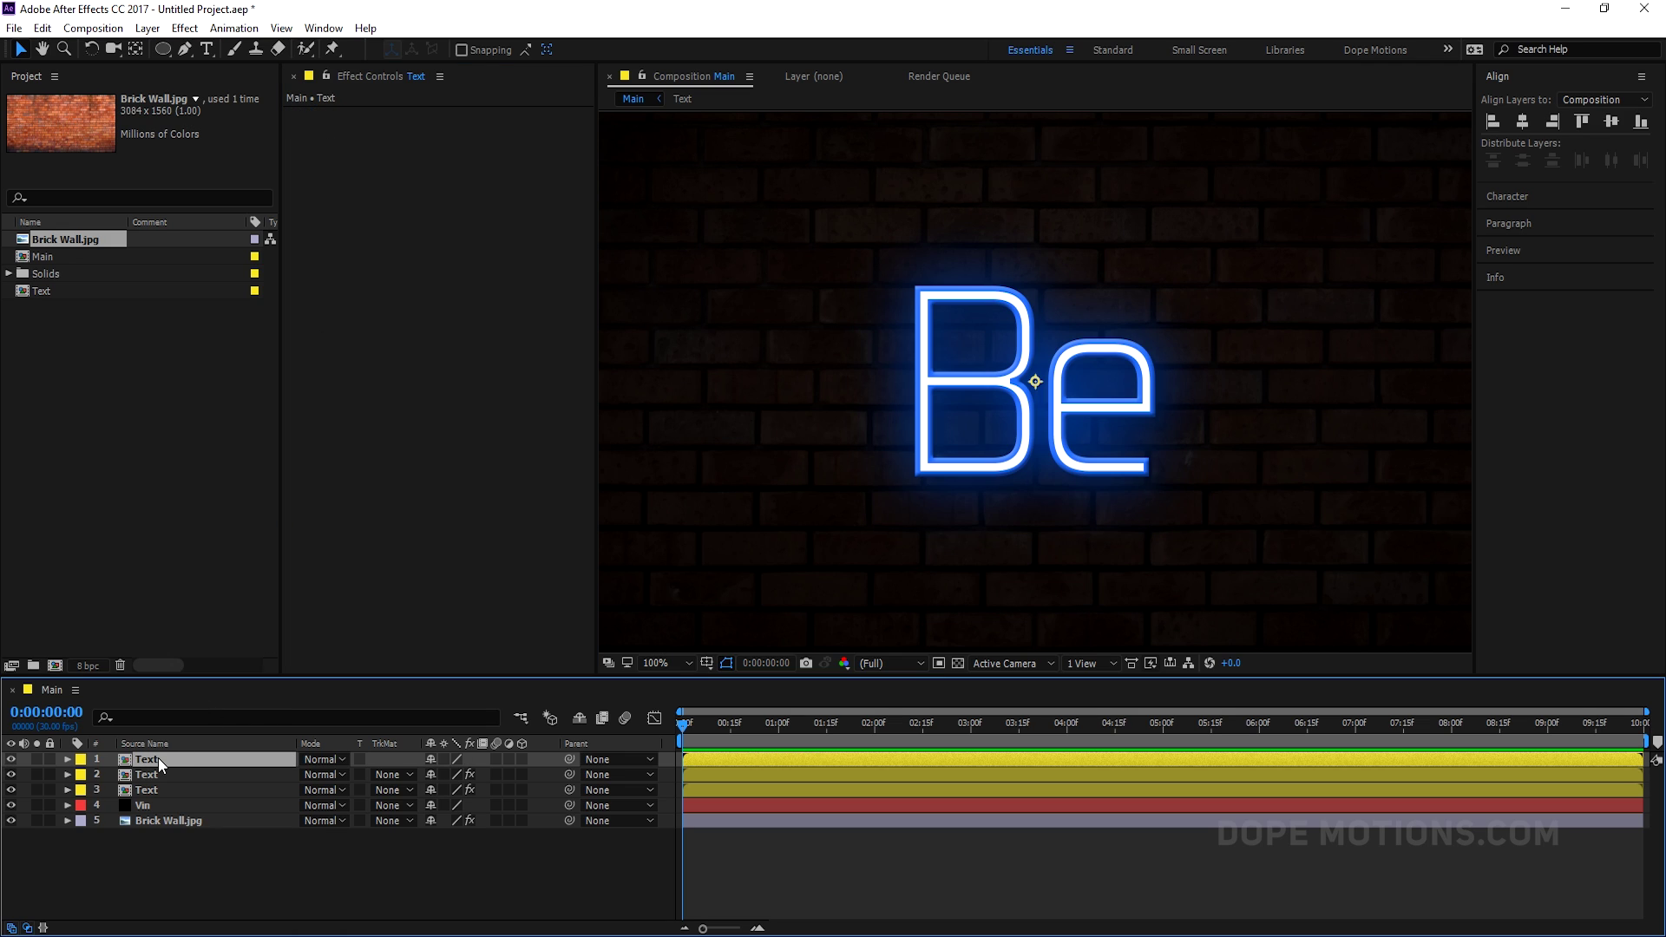
left_click(68, 759)
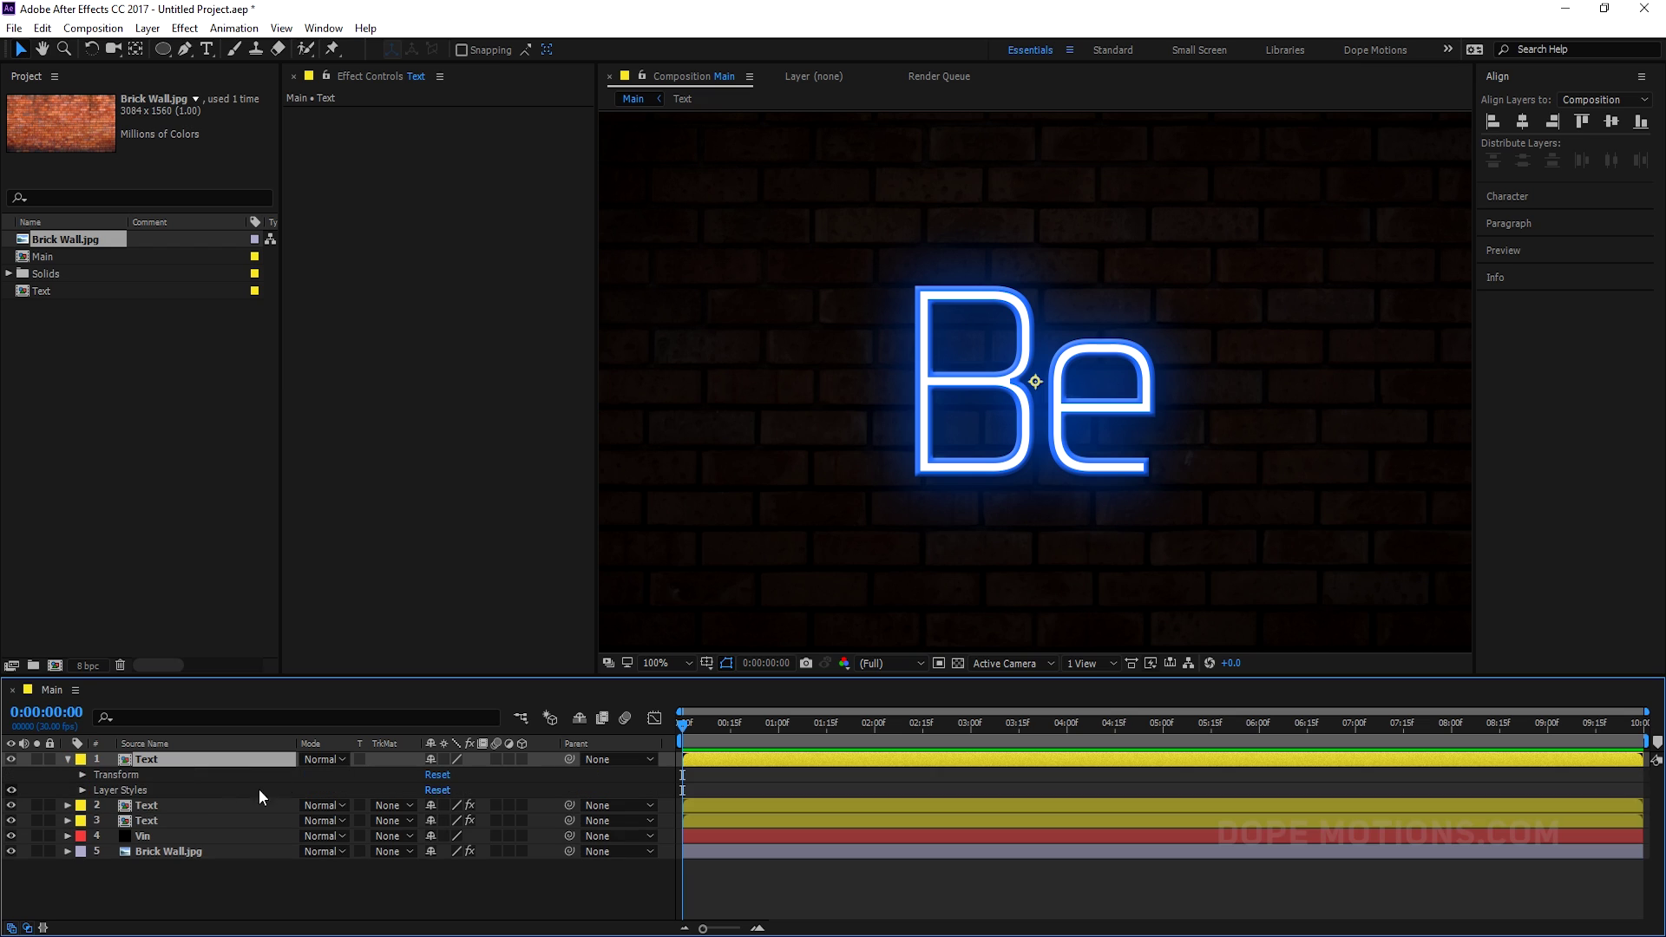
left_click(83, 790)
left_click(97, 820)
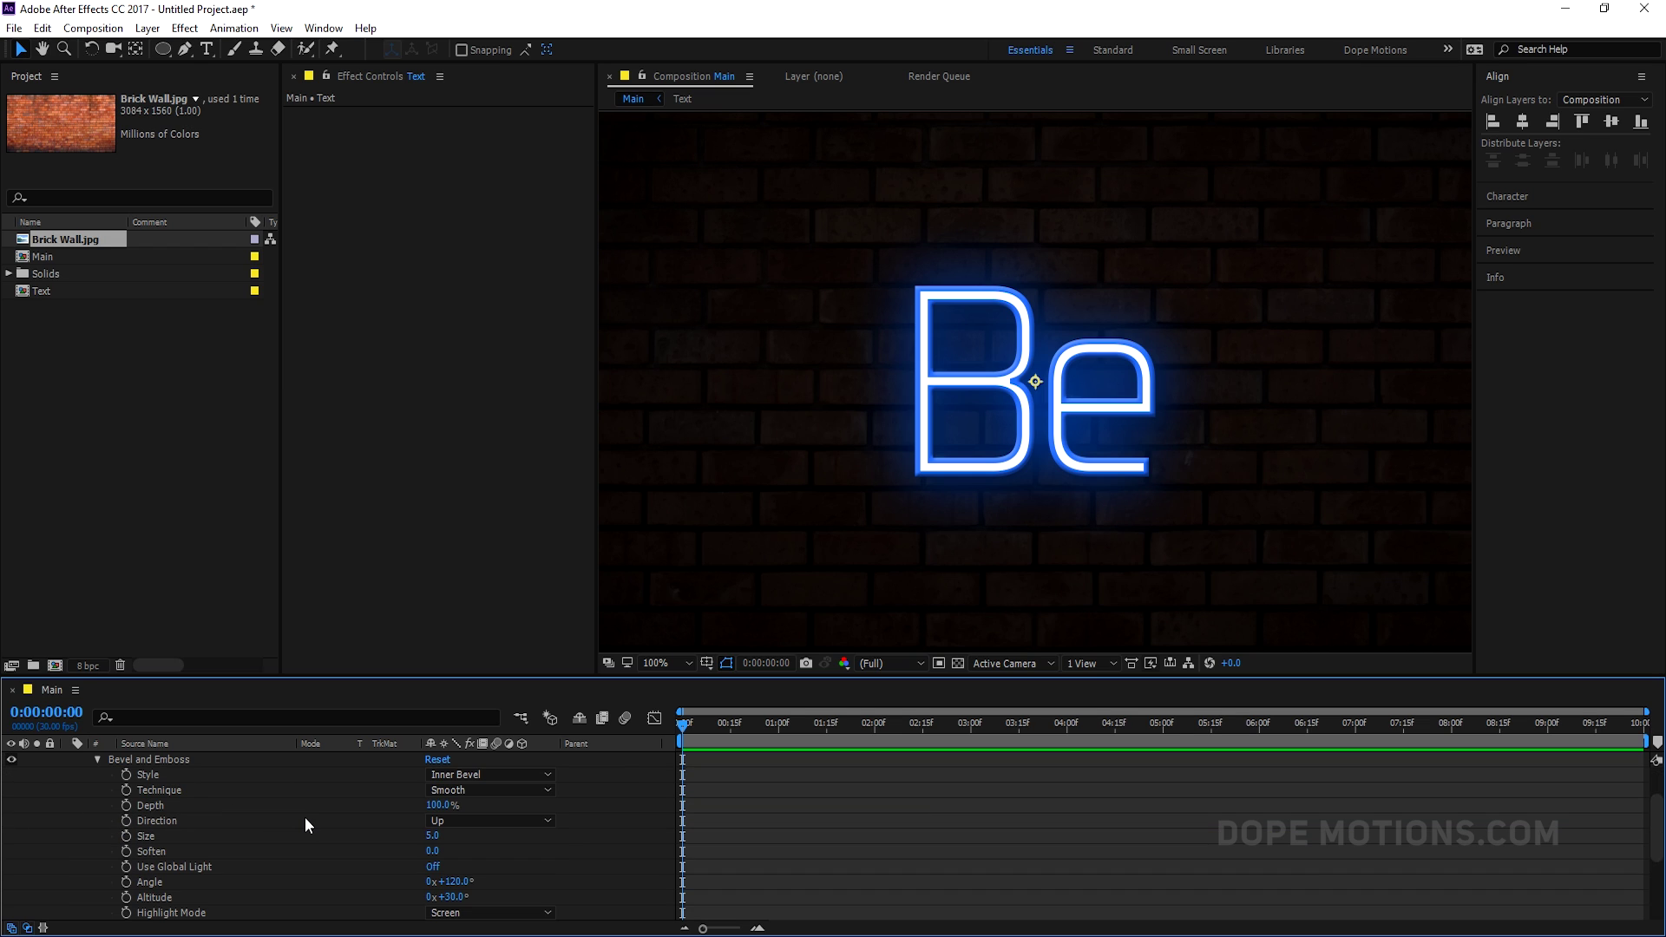
scroll(305, 815, "down", 5)
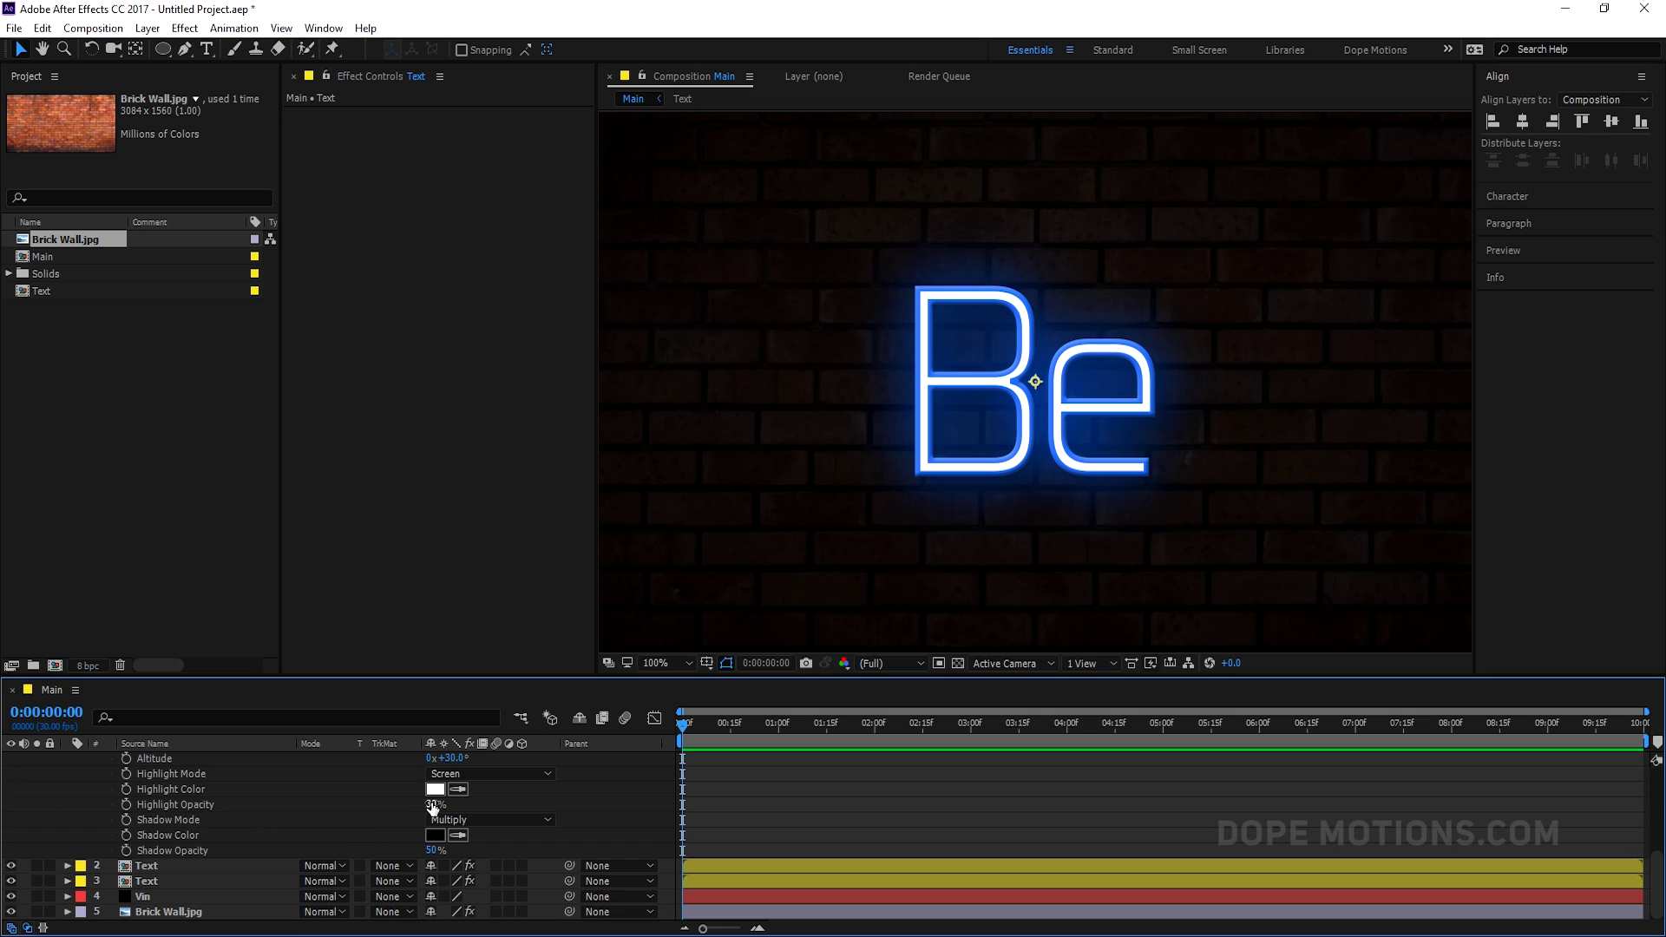
left_click_drag(433, 807, 358, 802)
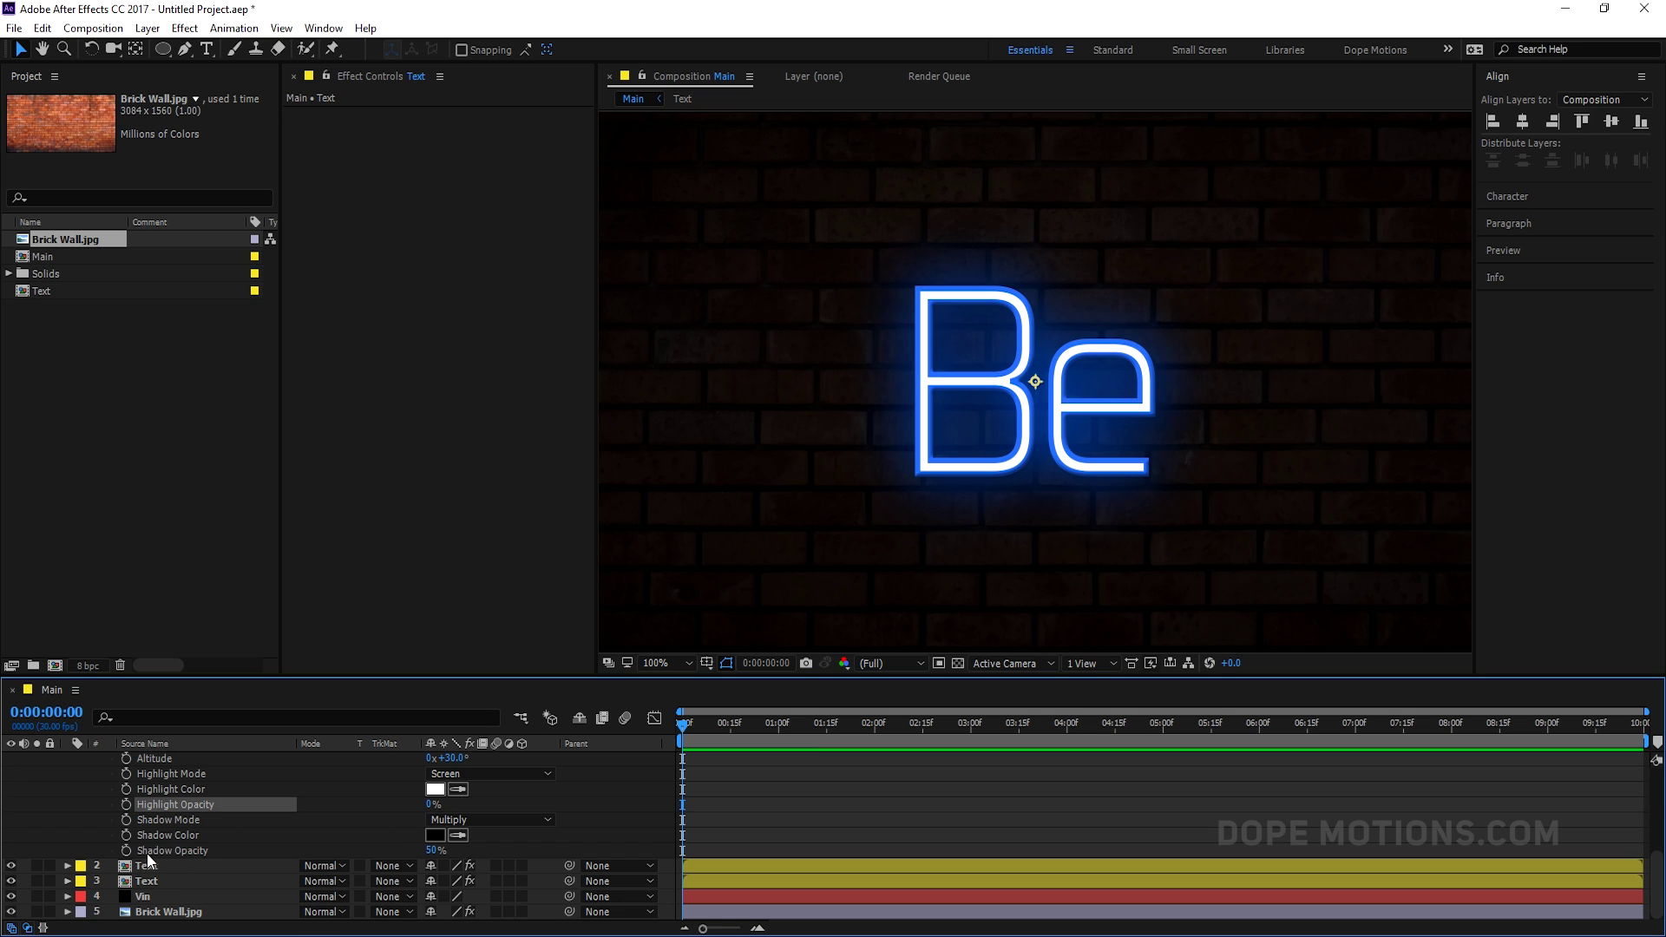
left_click(431, 851)
type("35")
left_click(590, 801)
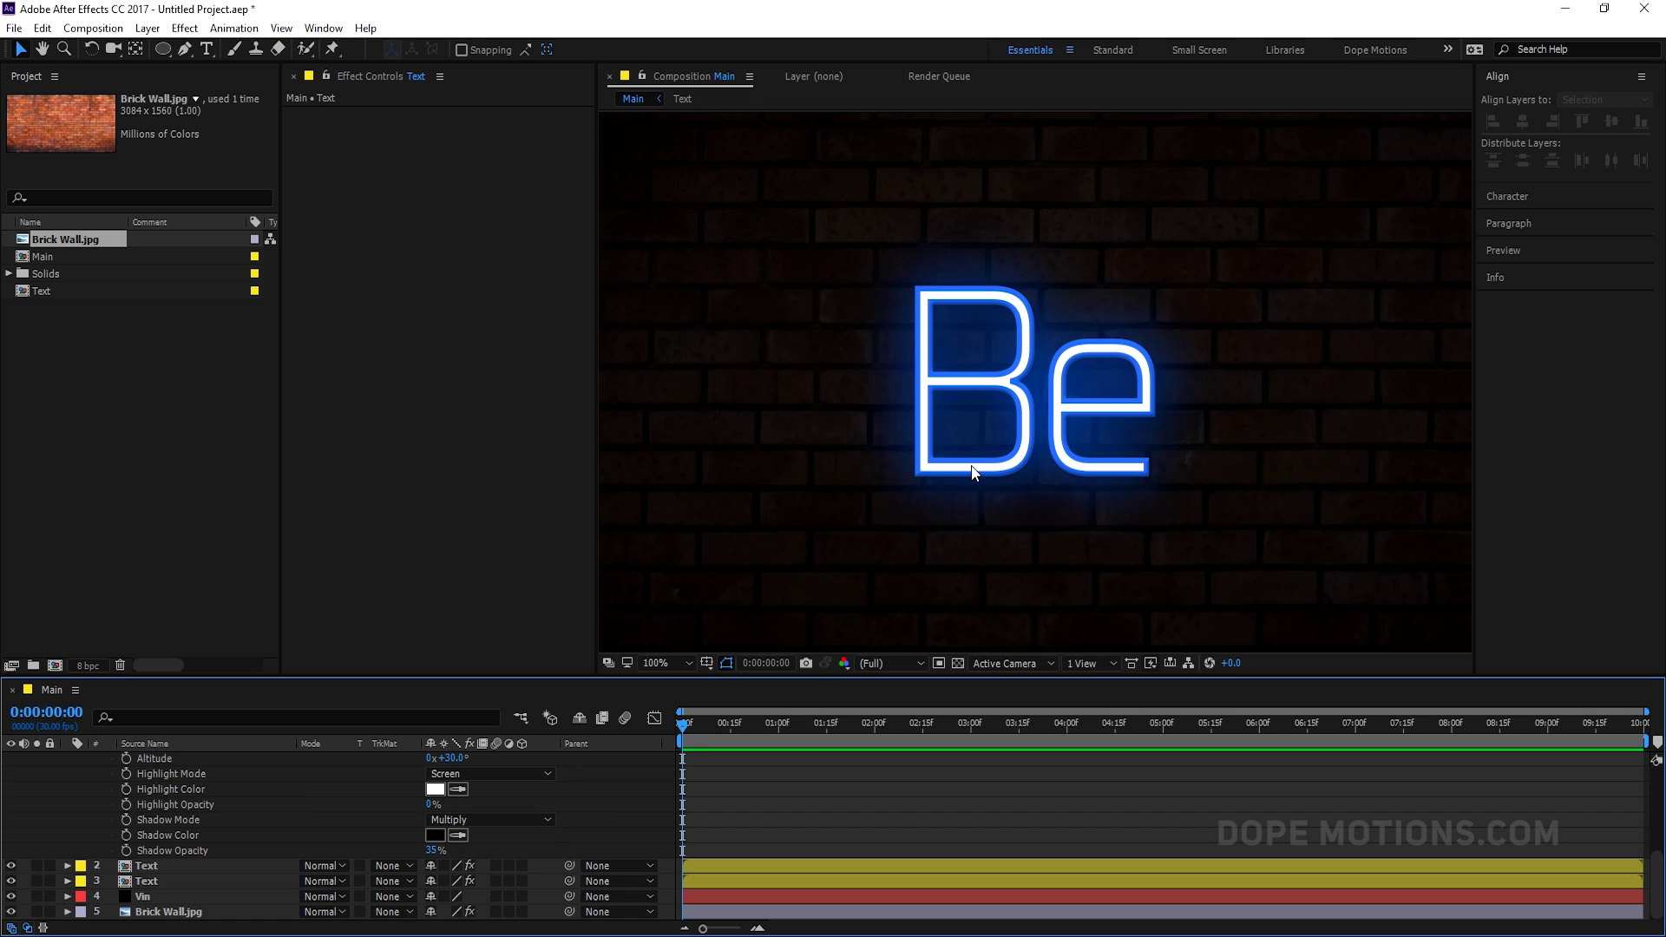
scroll(87, 786, "up", 5)
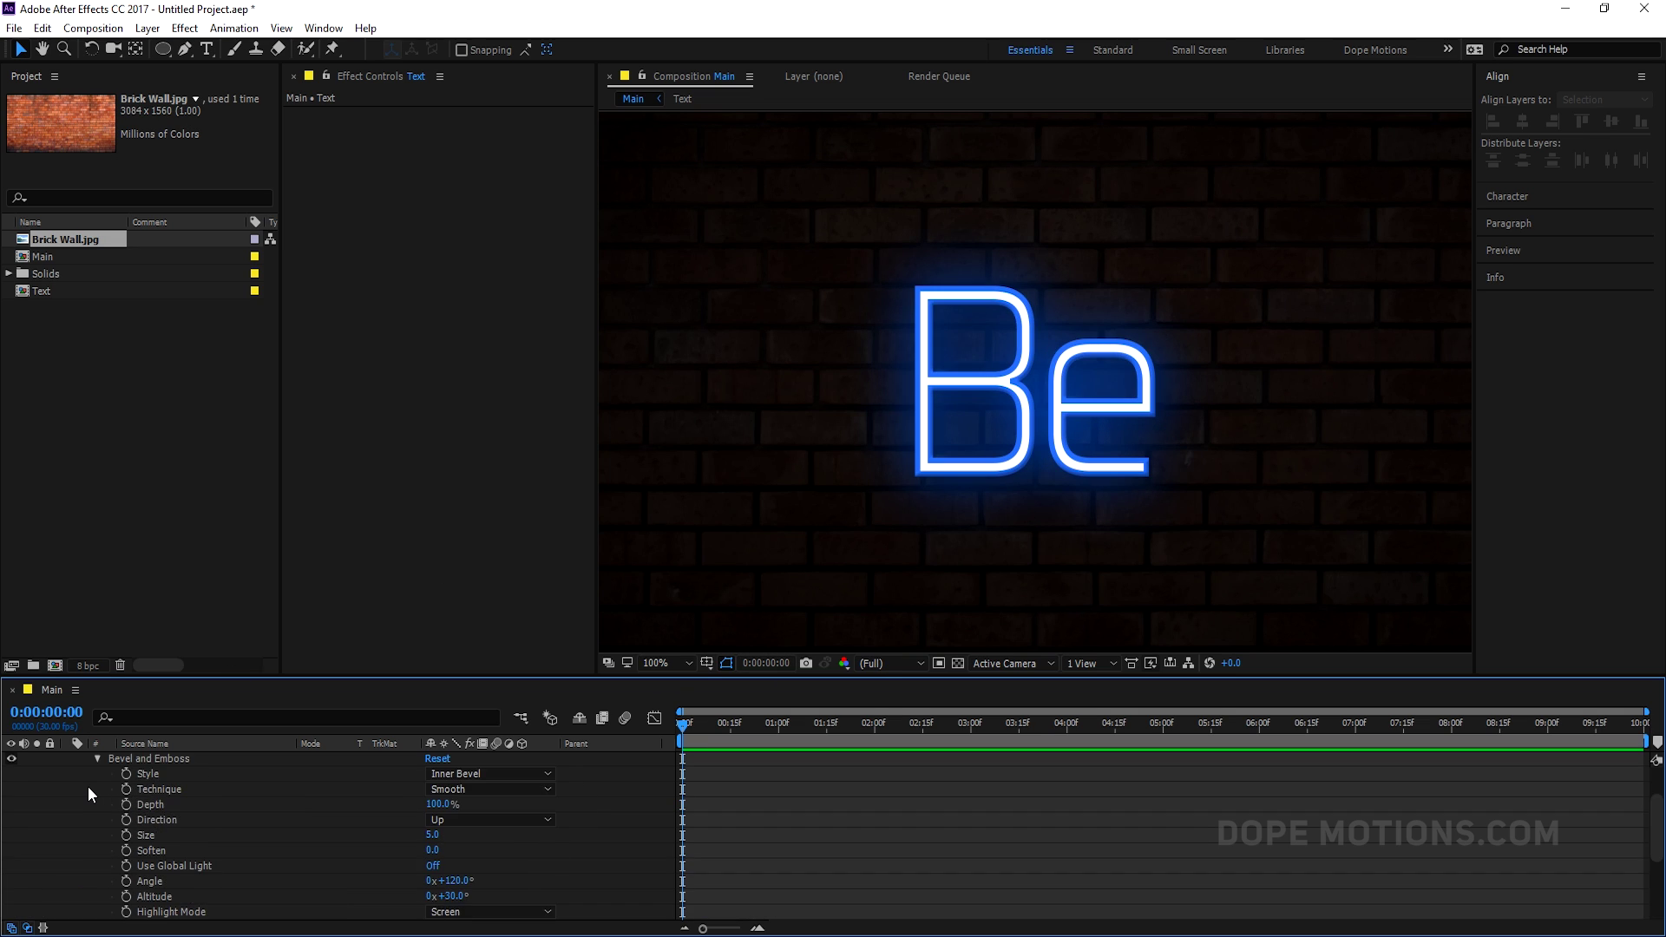
Step: Apply Glow to the top Text layer with a Threshold of 90%
left_click(67, 760)
left_click(159, 761)
key("ctrl+space")
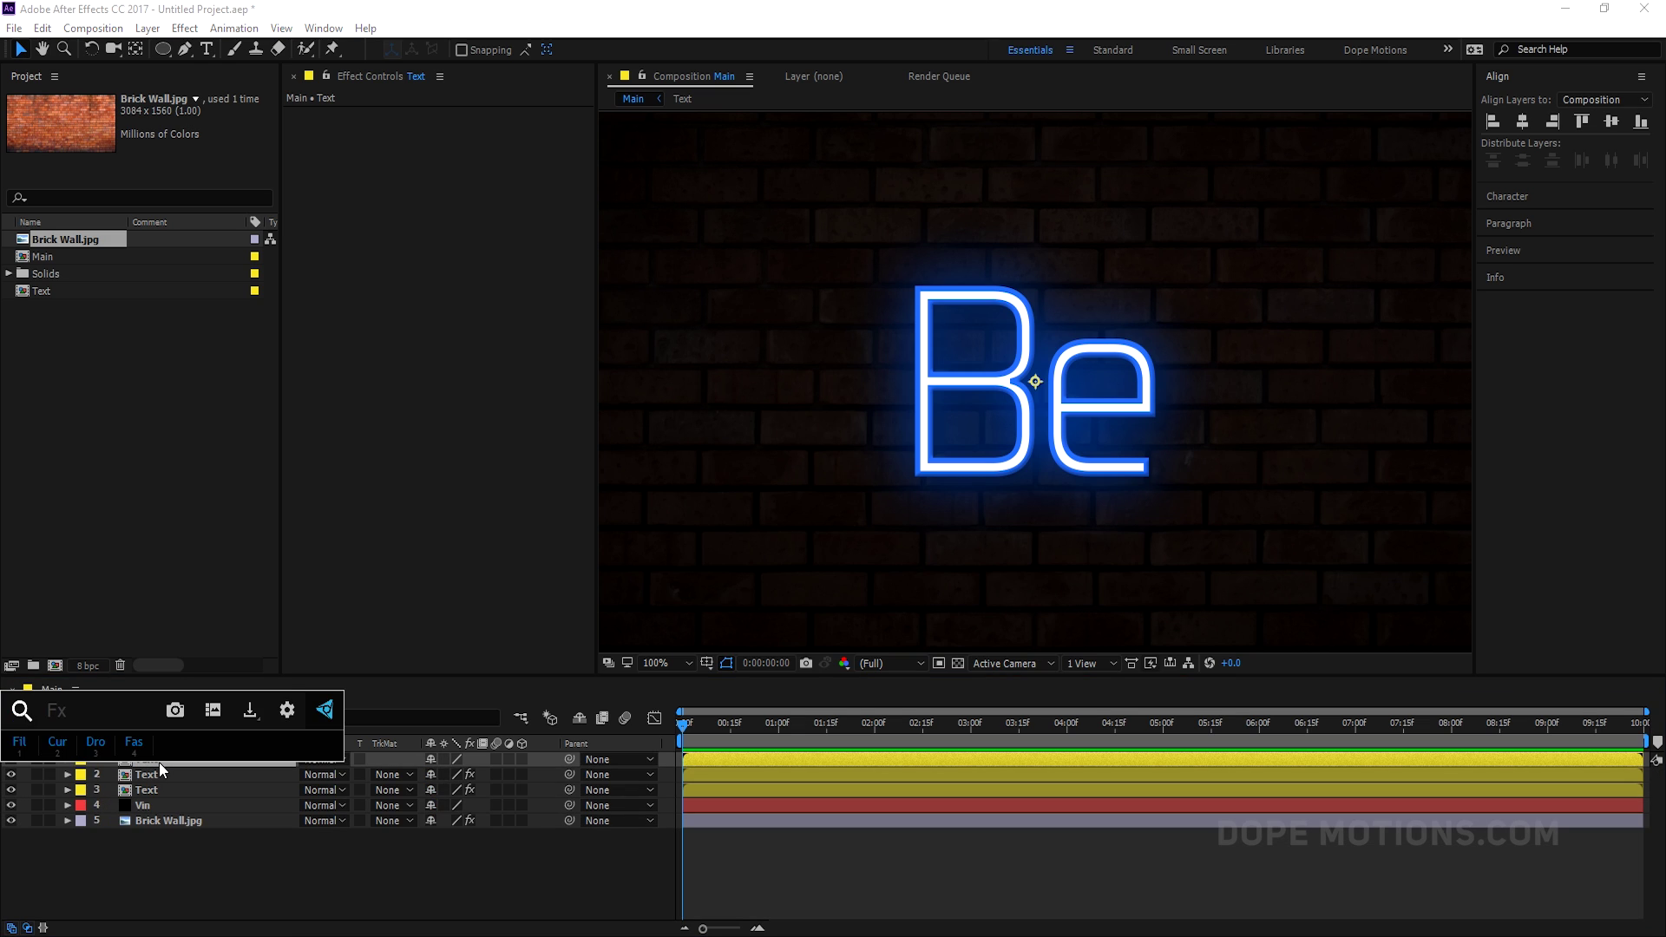
type("glo")
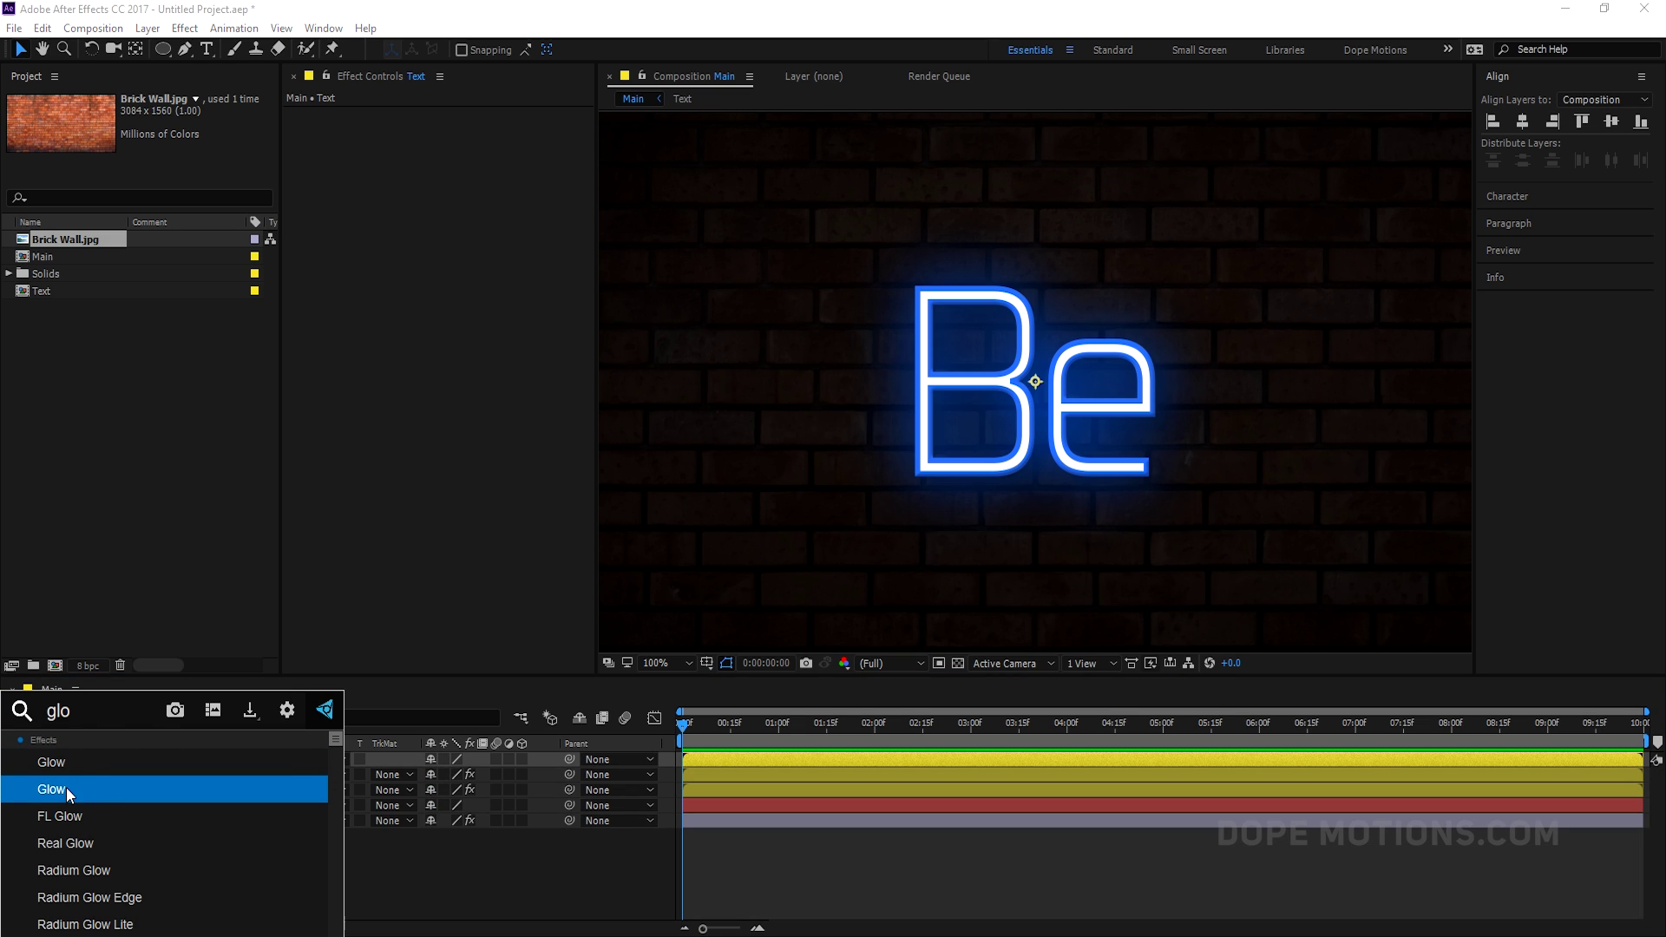
left_click(66, 788)
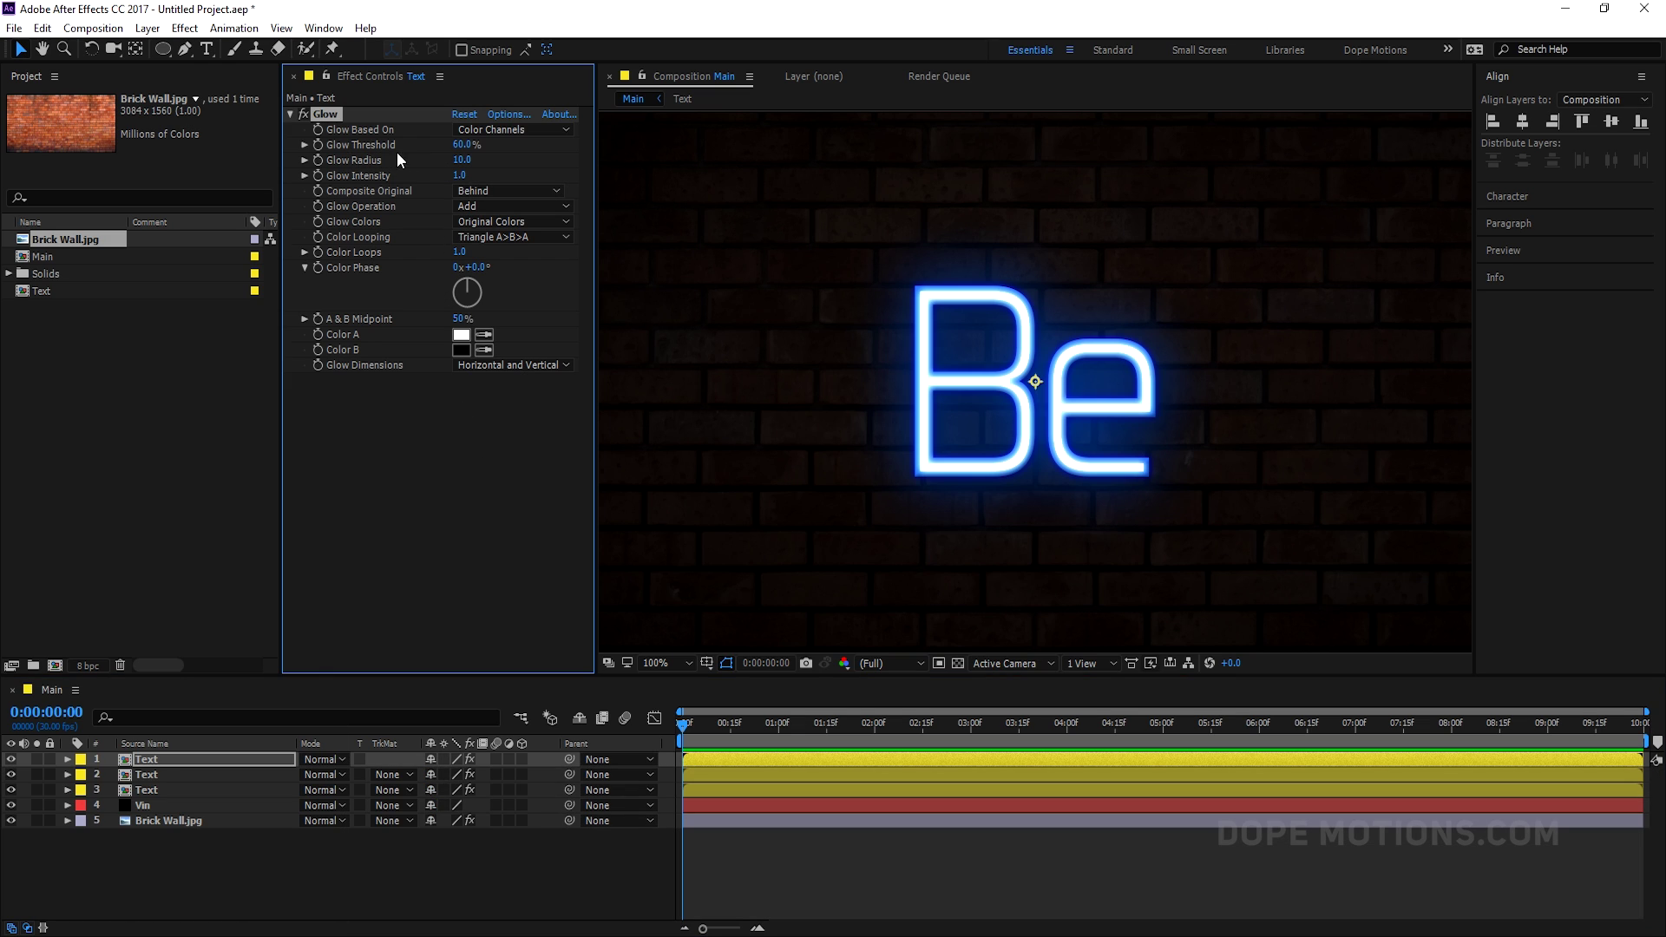
left_click(461, 145)
type("90")
key("Return")
left_click(491, 482)
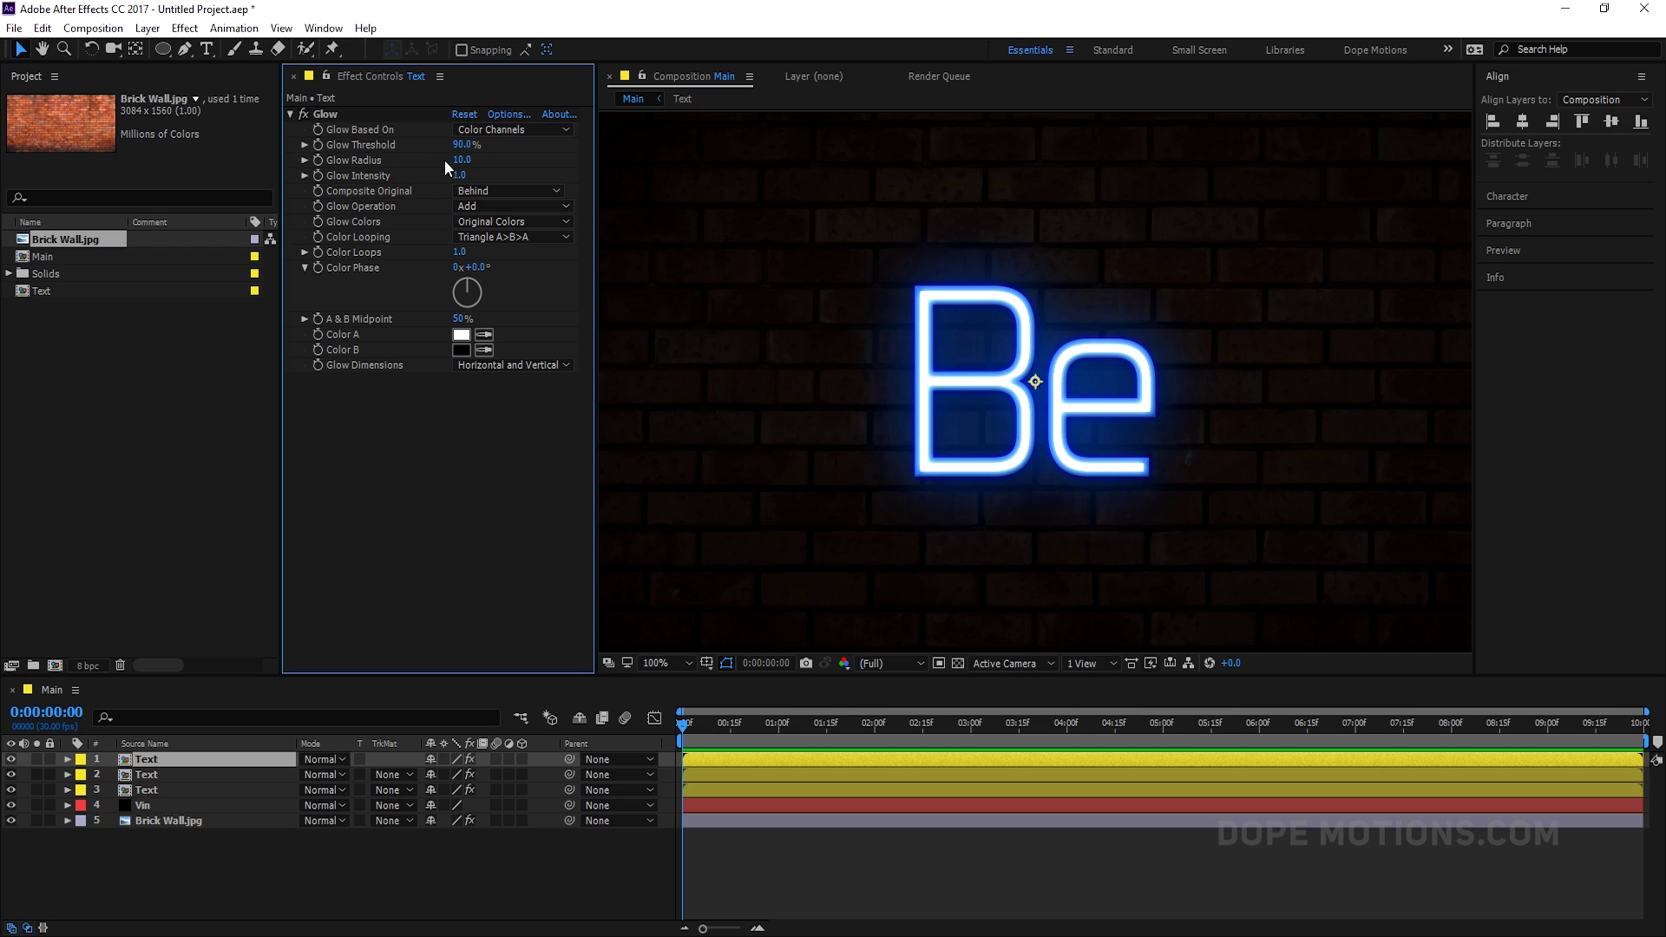
Step: Set the Glow Radius to 20 and Intensity to 0.8
left_click_drag(460, 159, 476, 158)
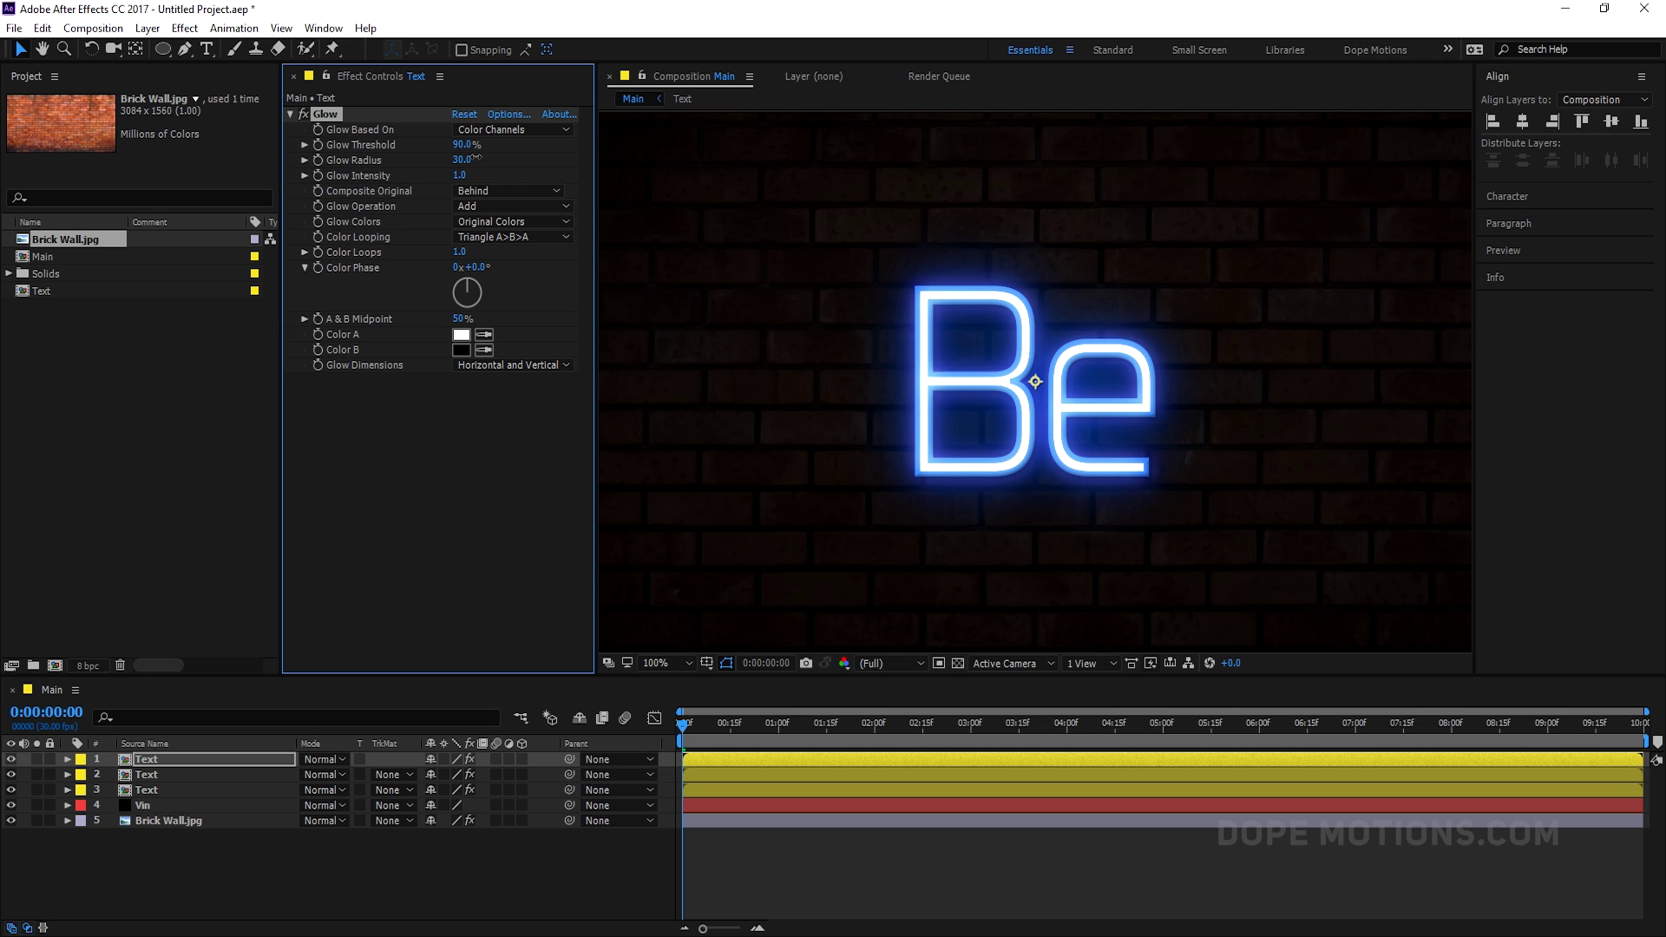
left_click(468, 160)
type("20")
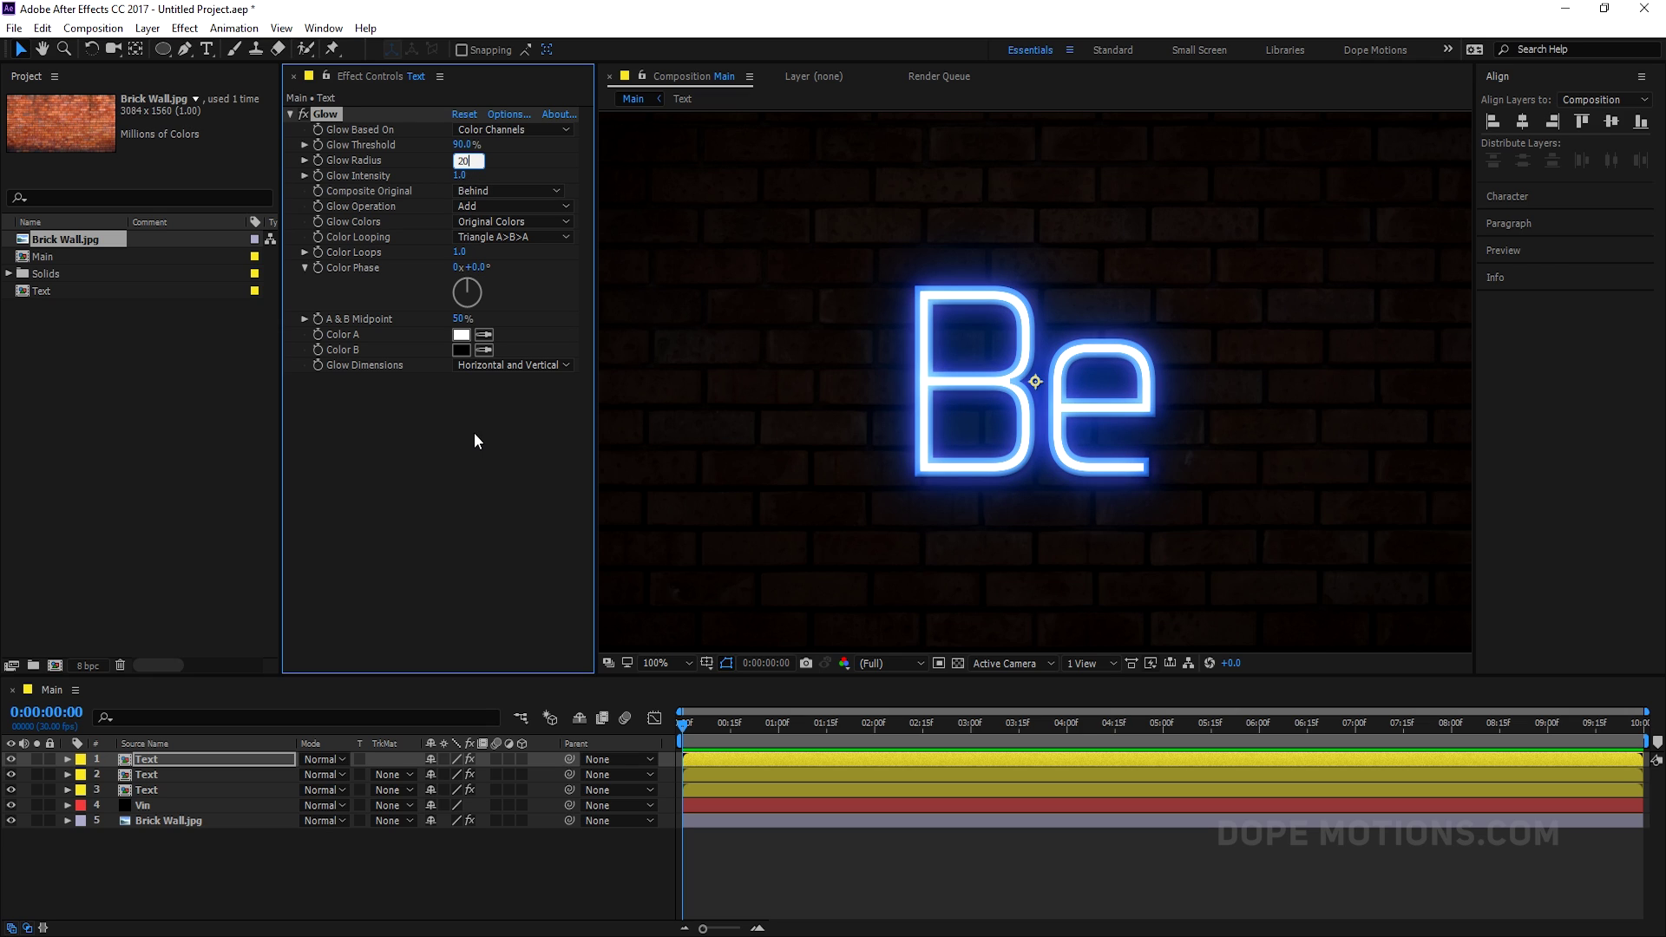
left_click(474, 432)
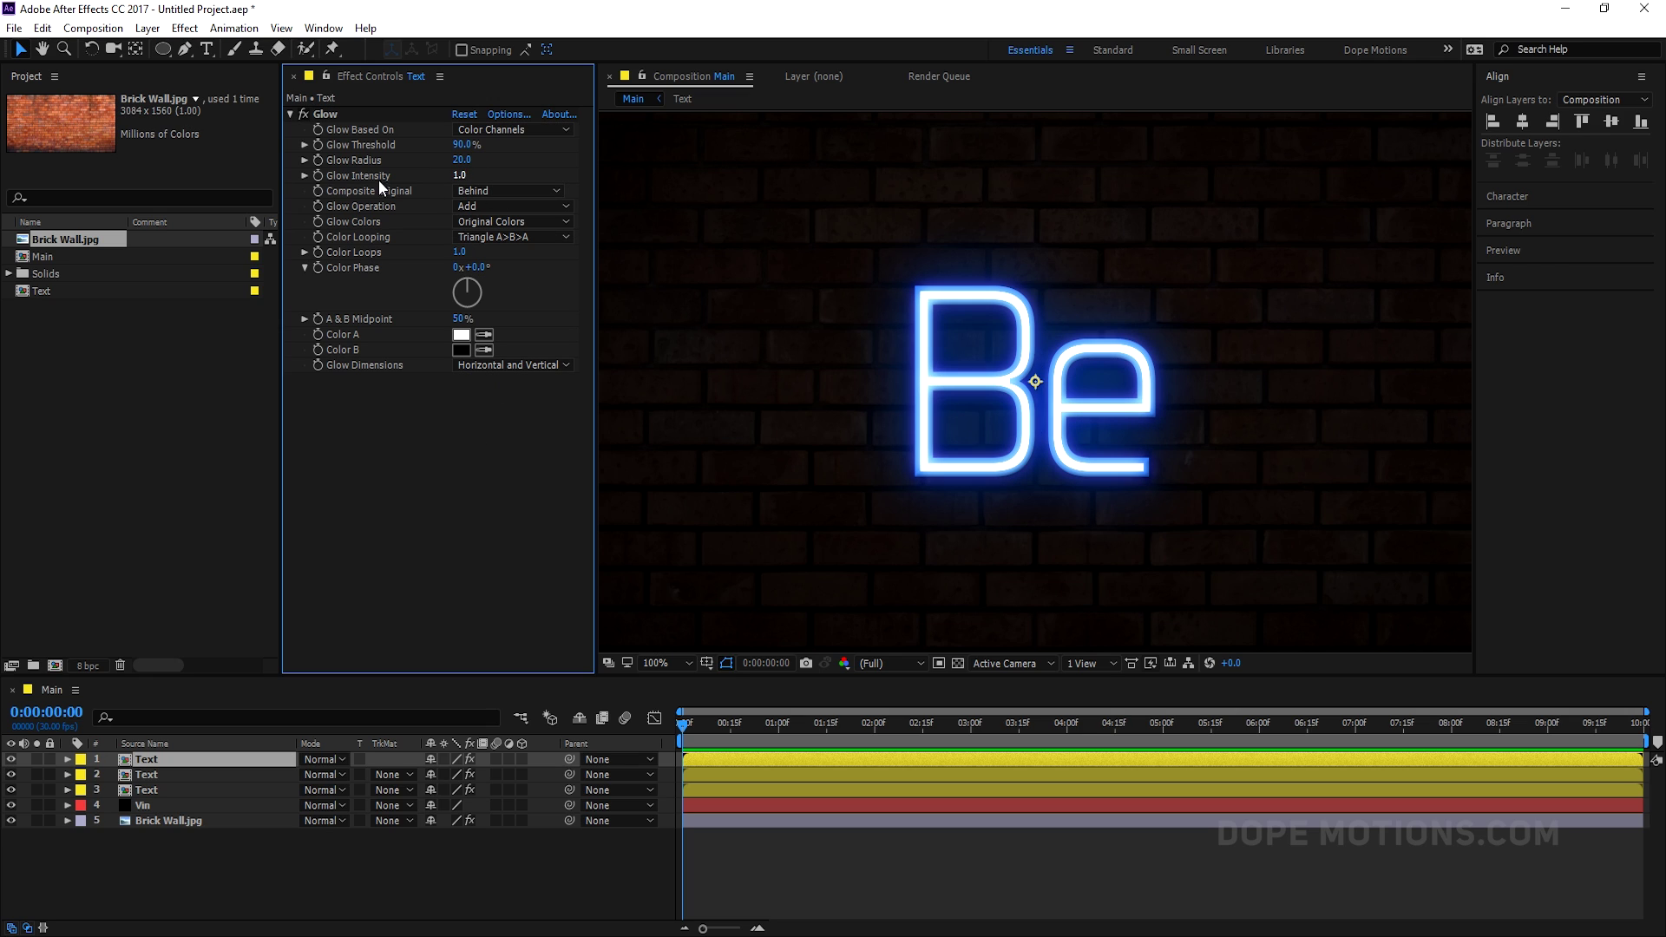
left_click(460, 175)
type("0.8")
key("Return")
left_click(814, 424)
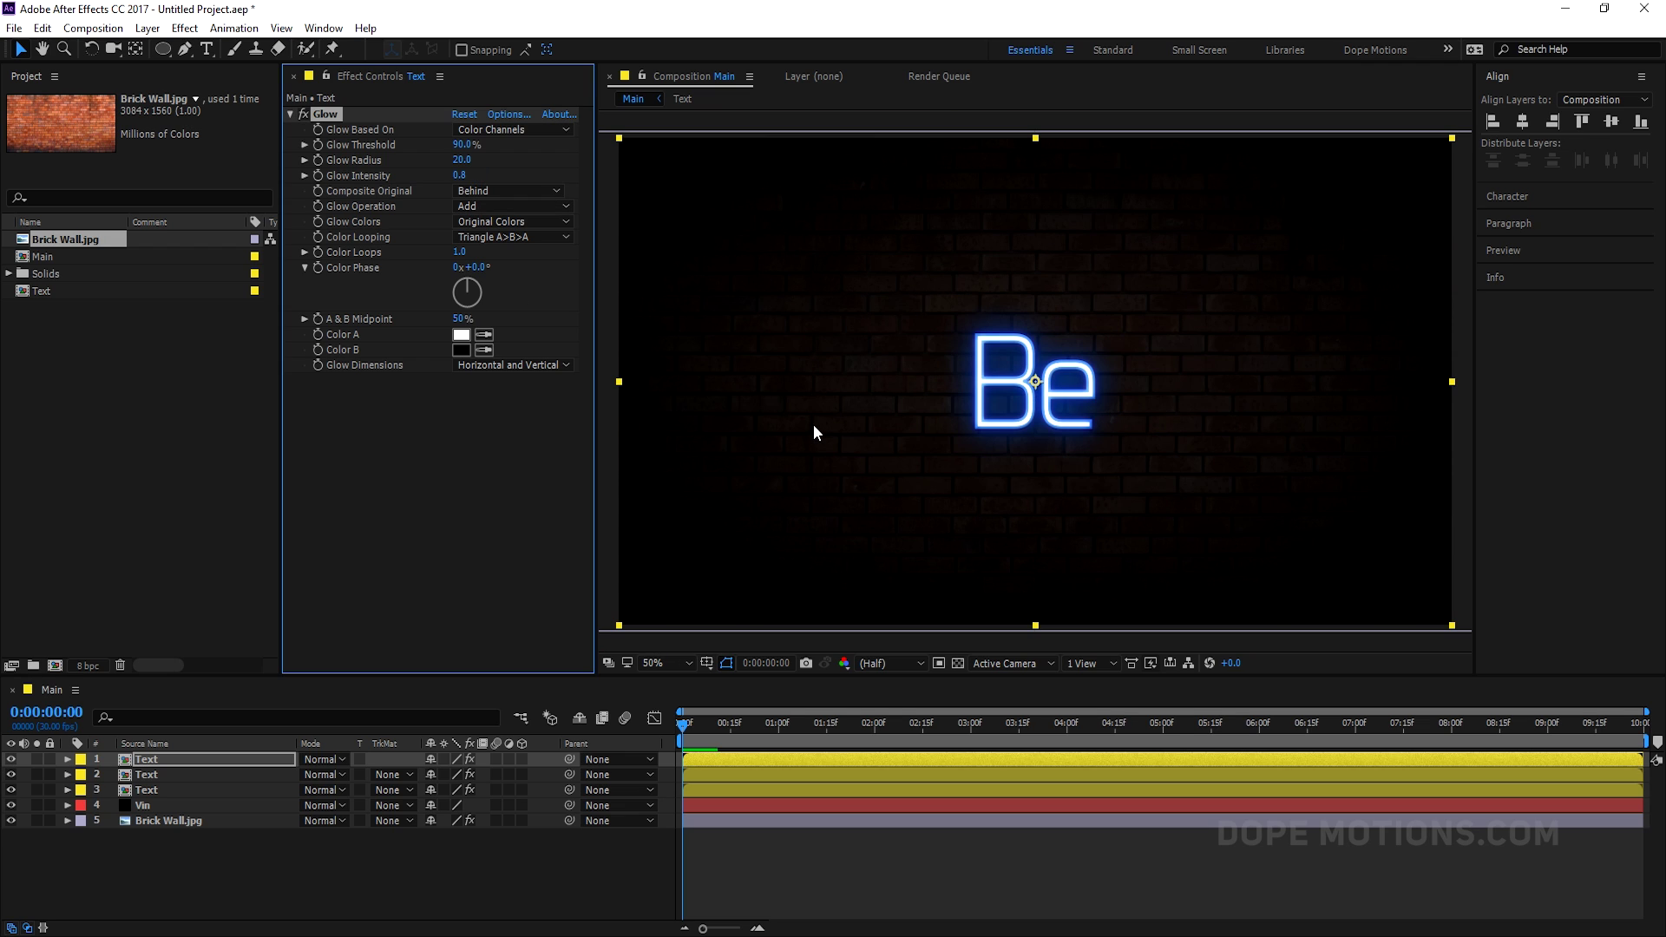
left_click(928, 429)
scroll(930, 434, "down", 2)
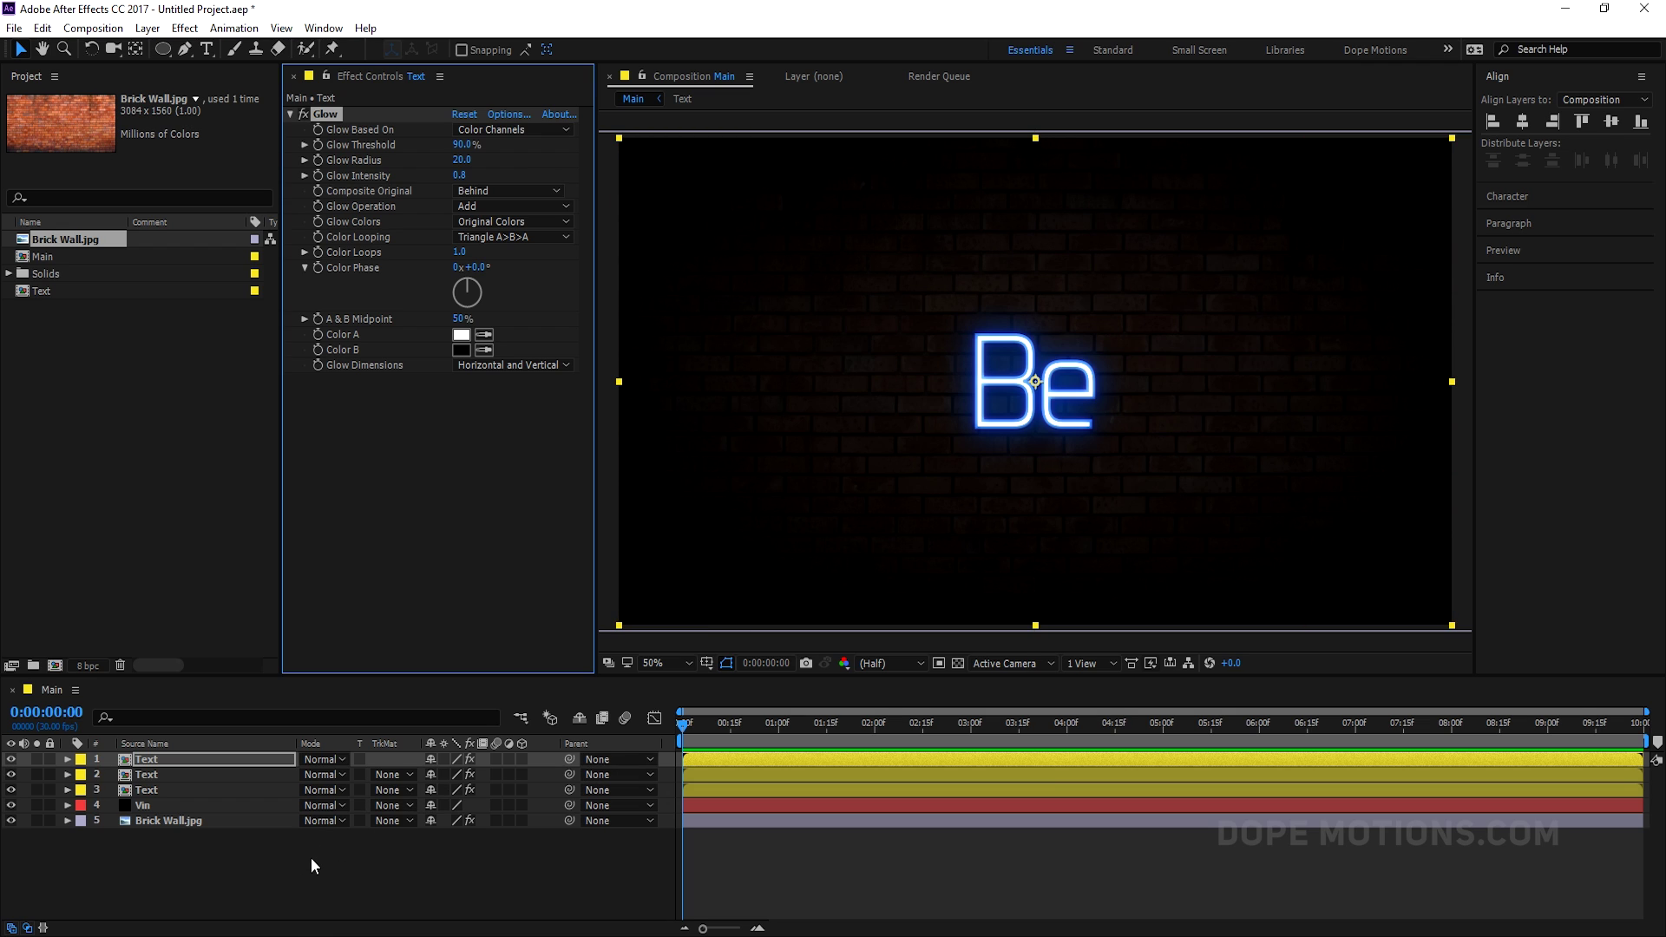
left_click(254, 871)
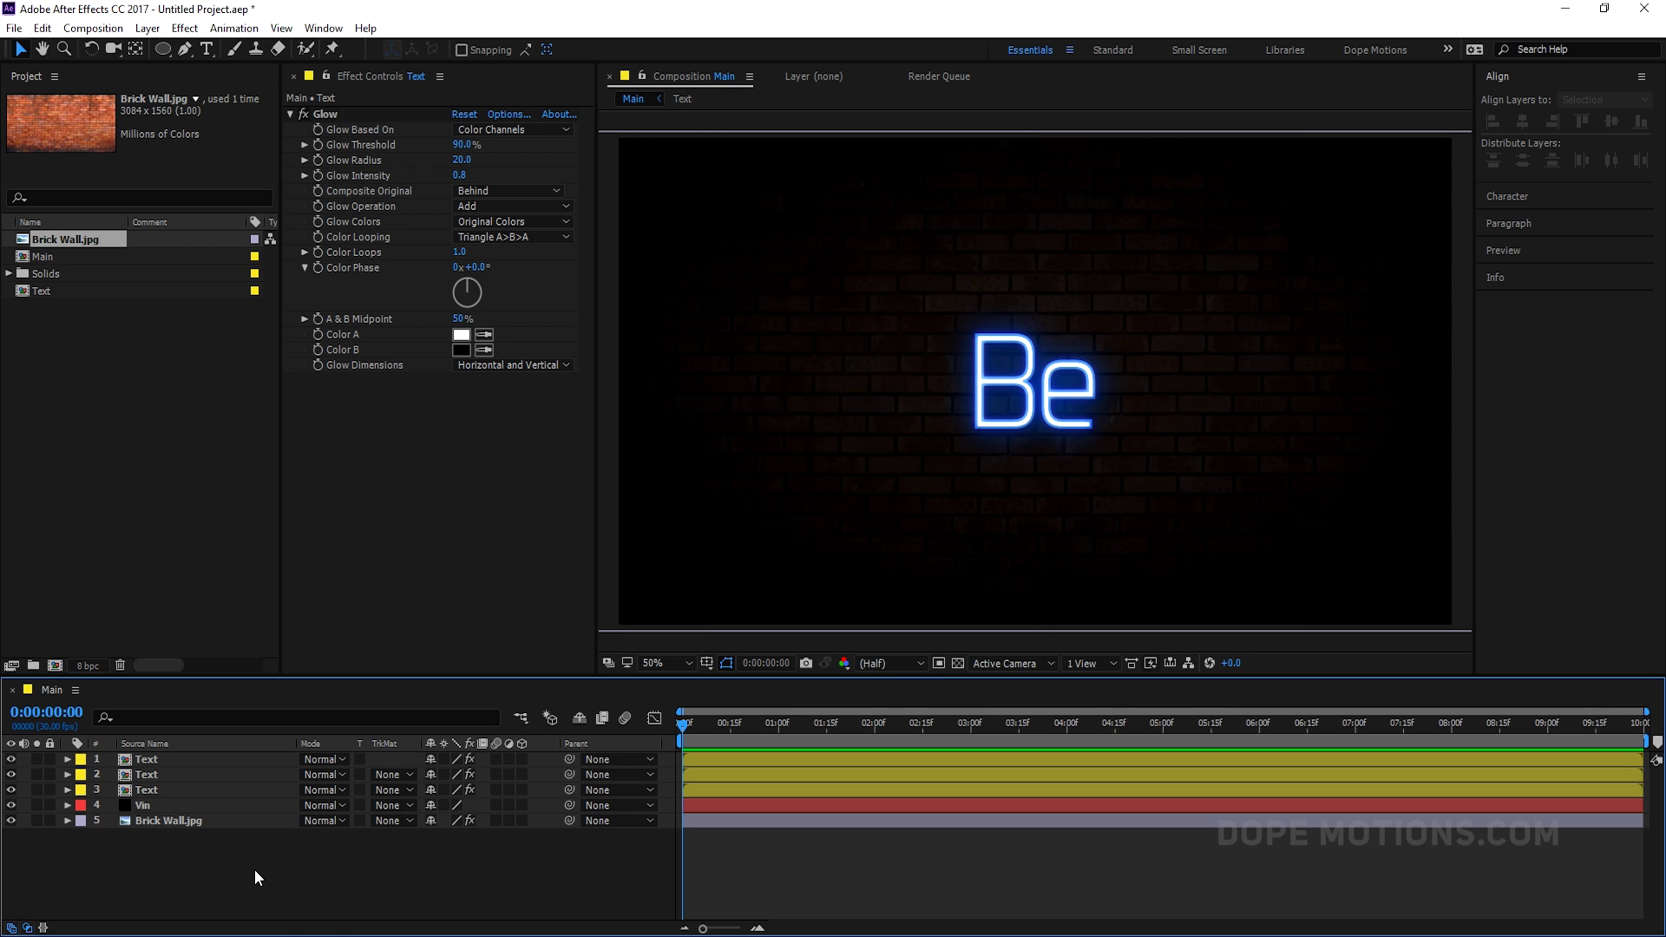
Step: Create a new solid layer named Lights
key("ctrl+y")
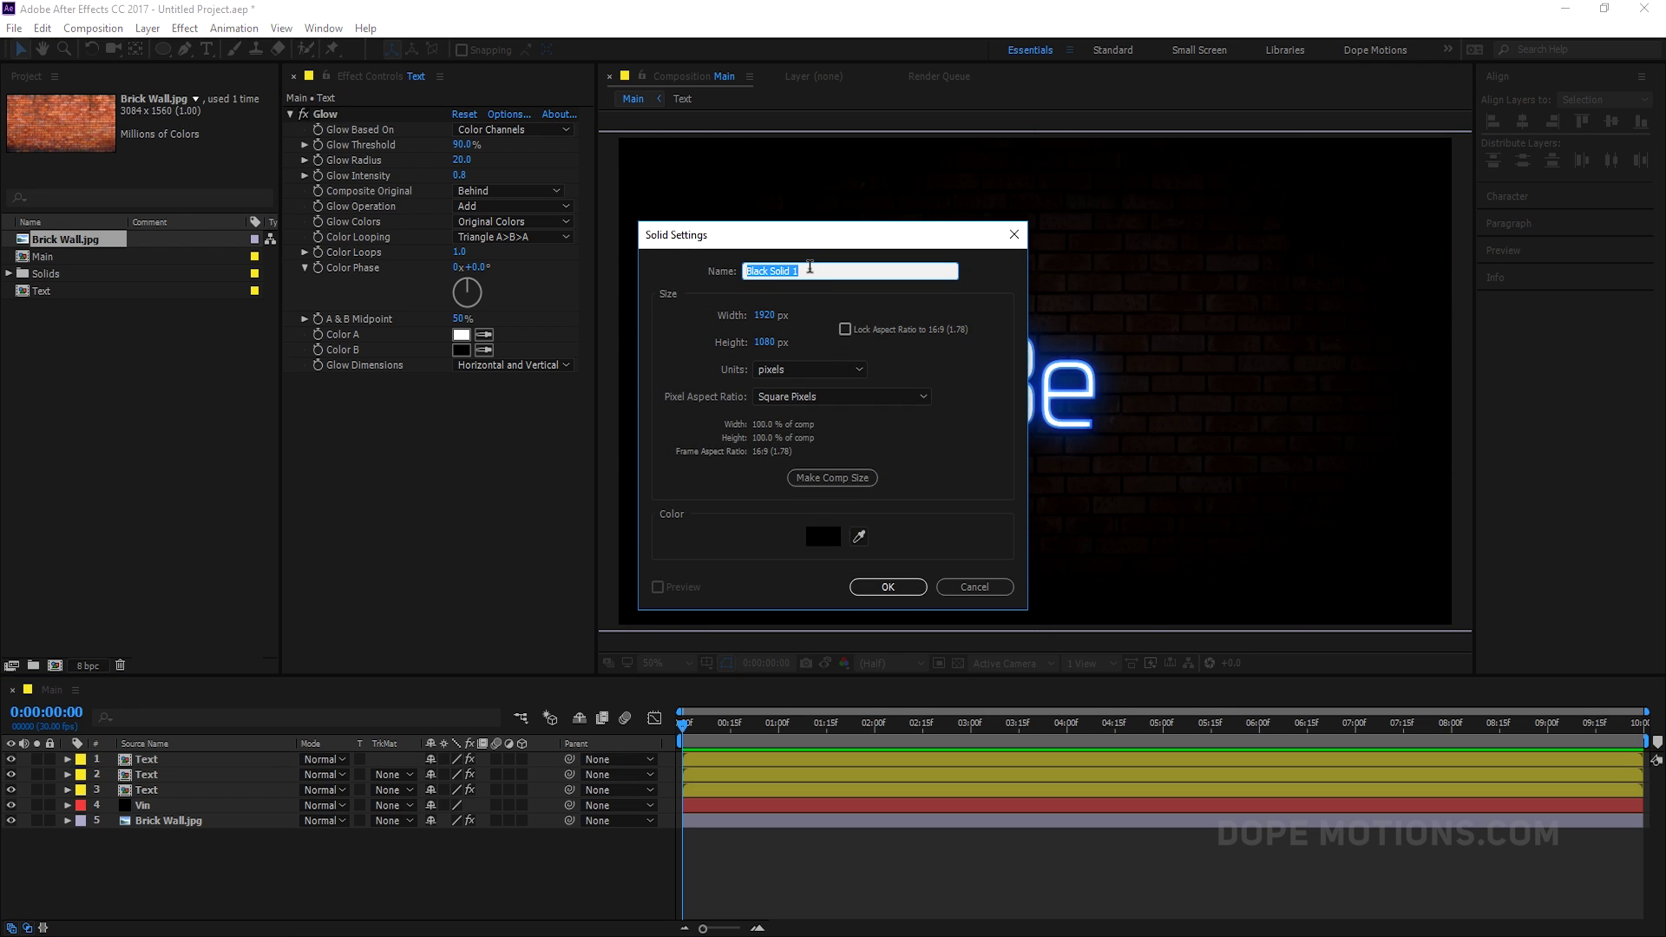
type("Lights")
key("Return")
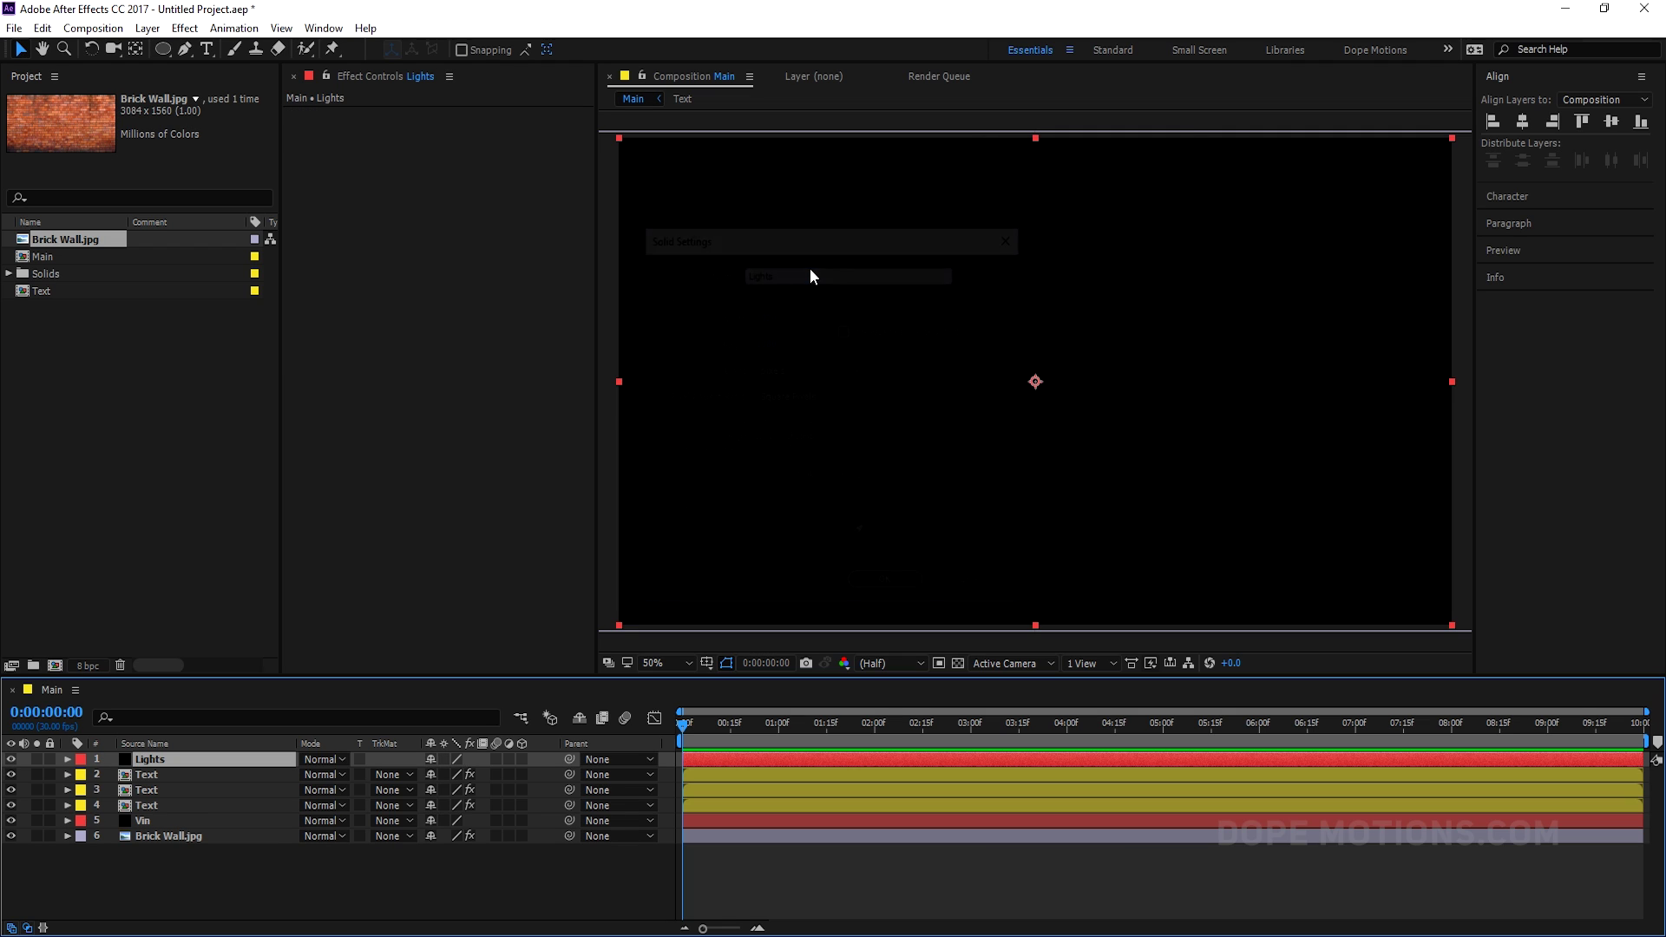
Step: Apply 4-Color Gradient to Lights and move it below Vin, above the brick wall
left_click(323, 28)
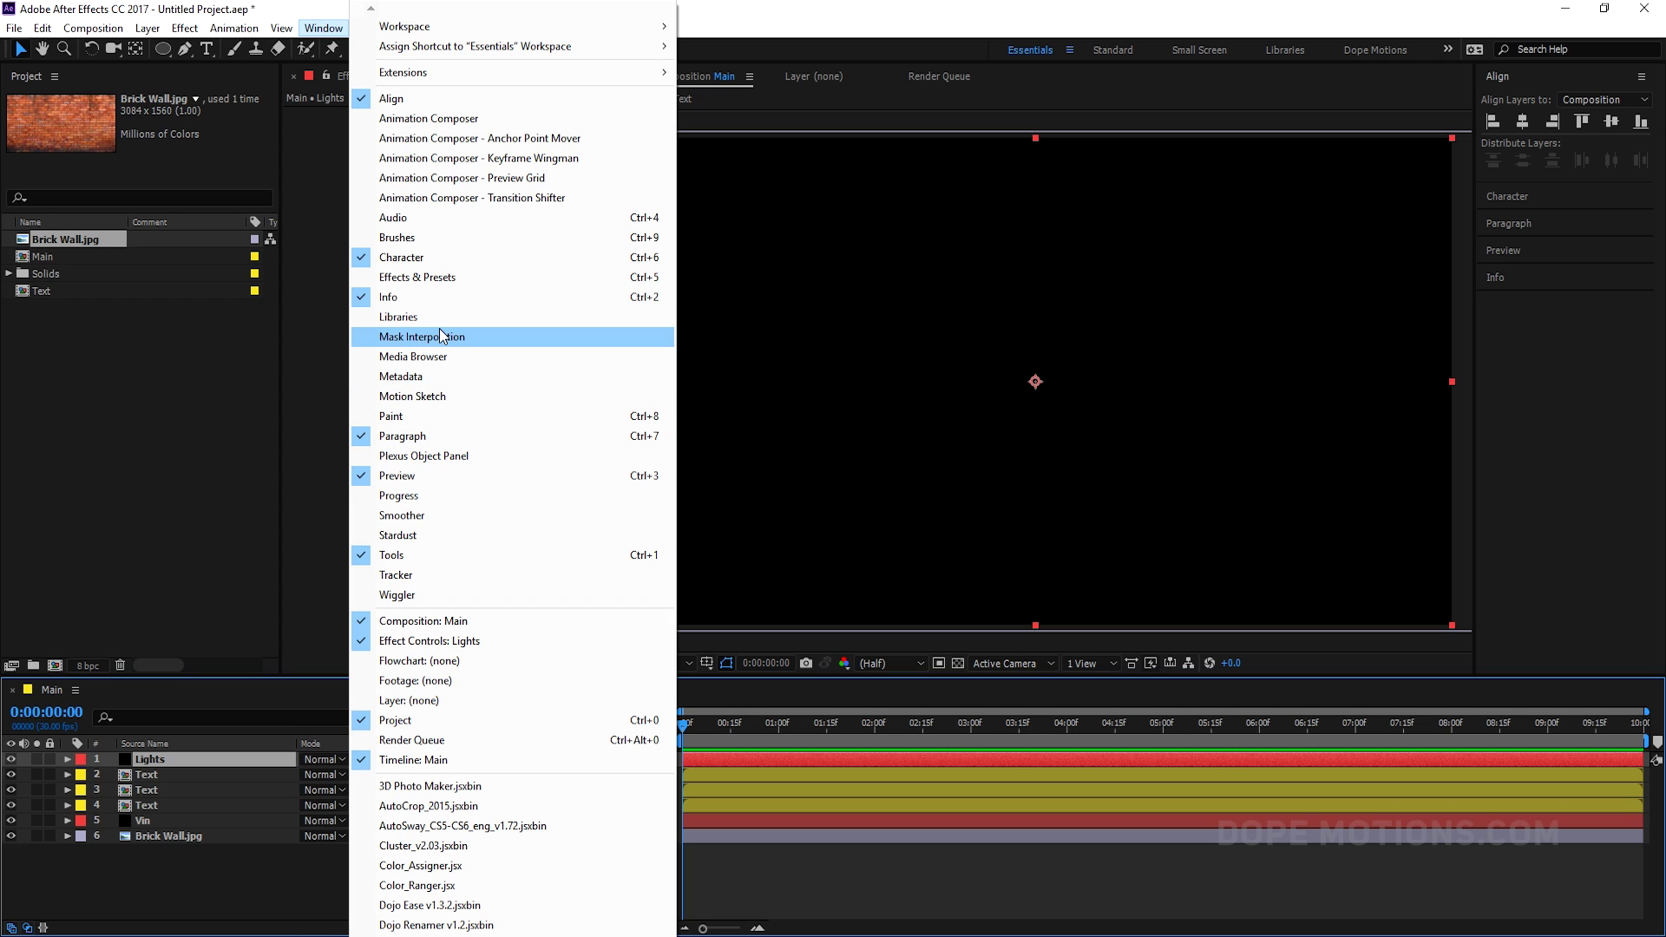
left_click(426, 286)
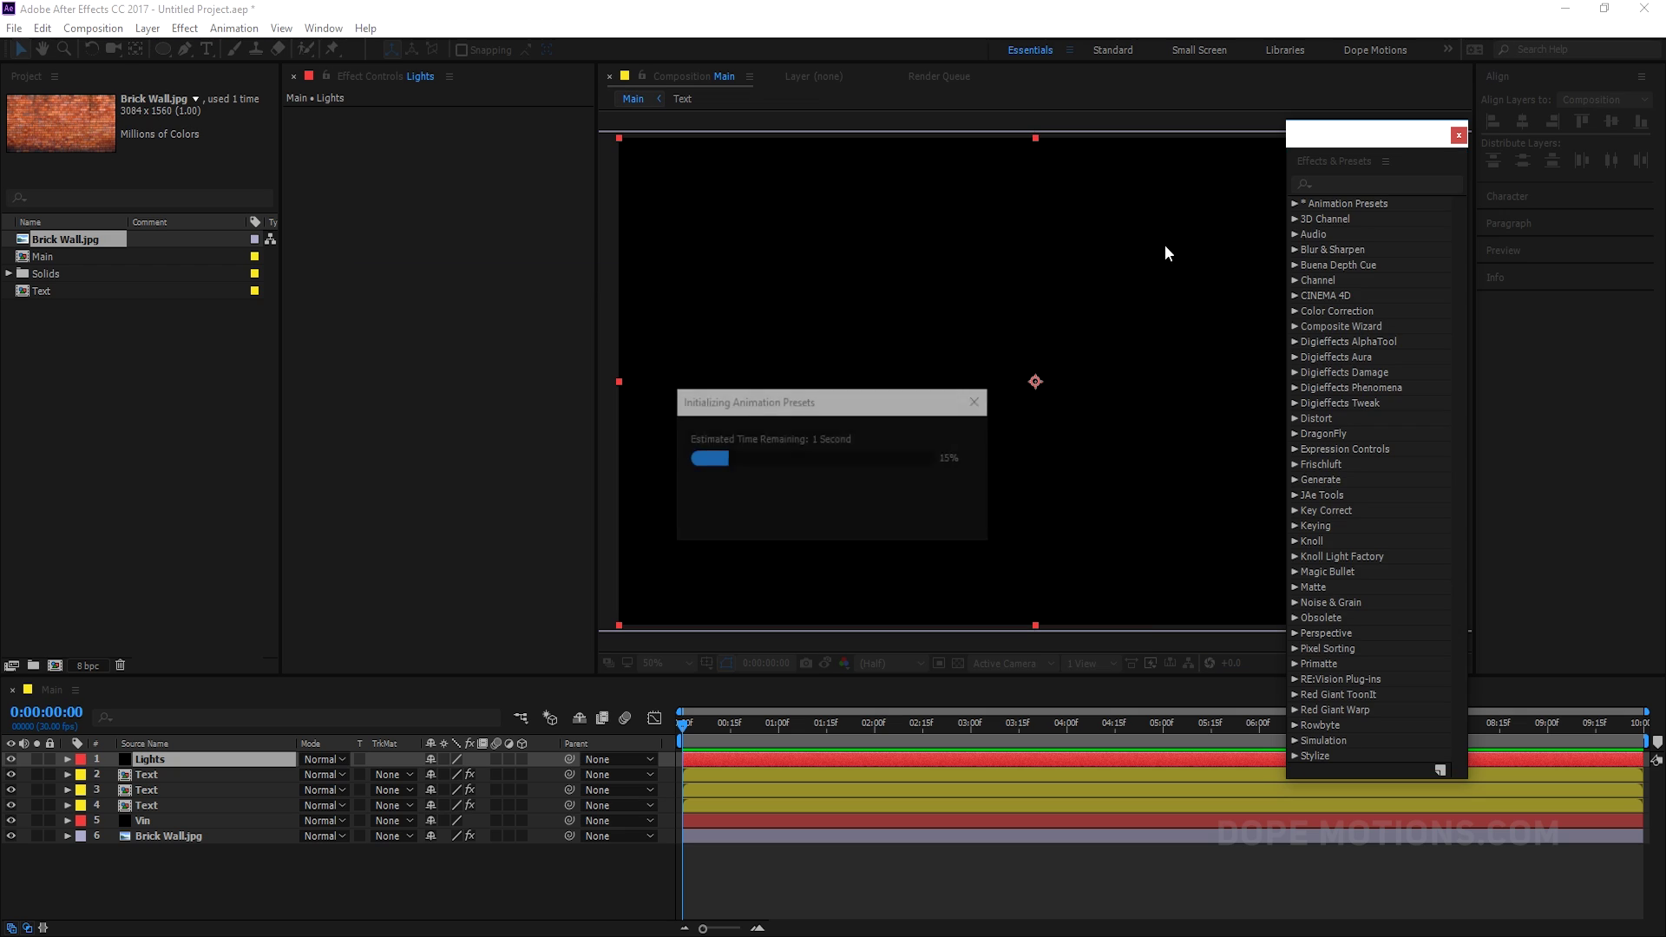
left_click(1330, 185)
type("4")
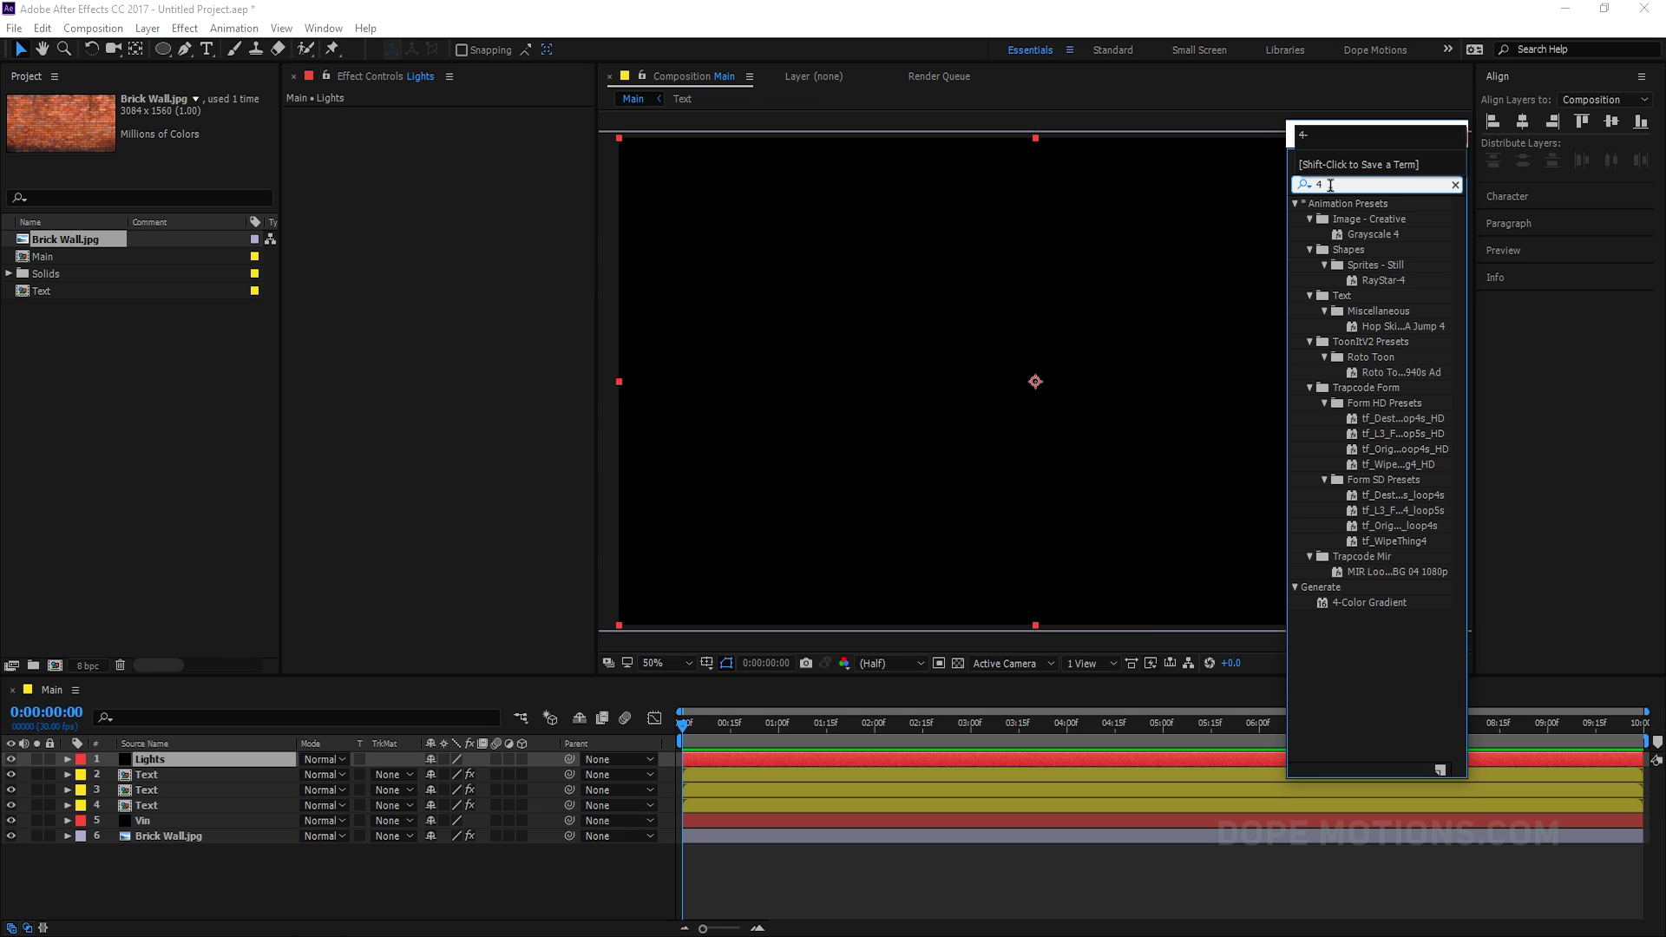
type("-")
left_click_drag(1391, 219, 185, 763)
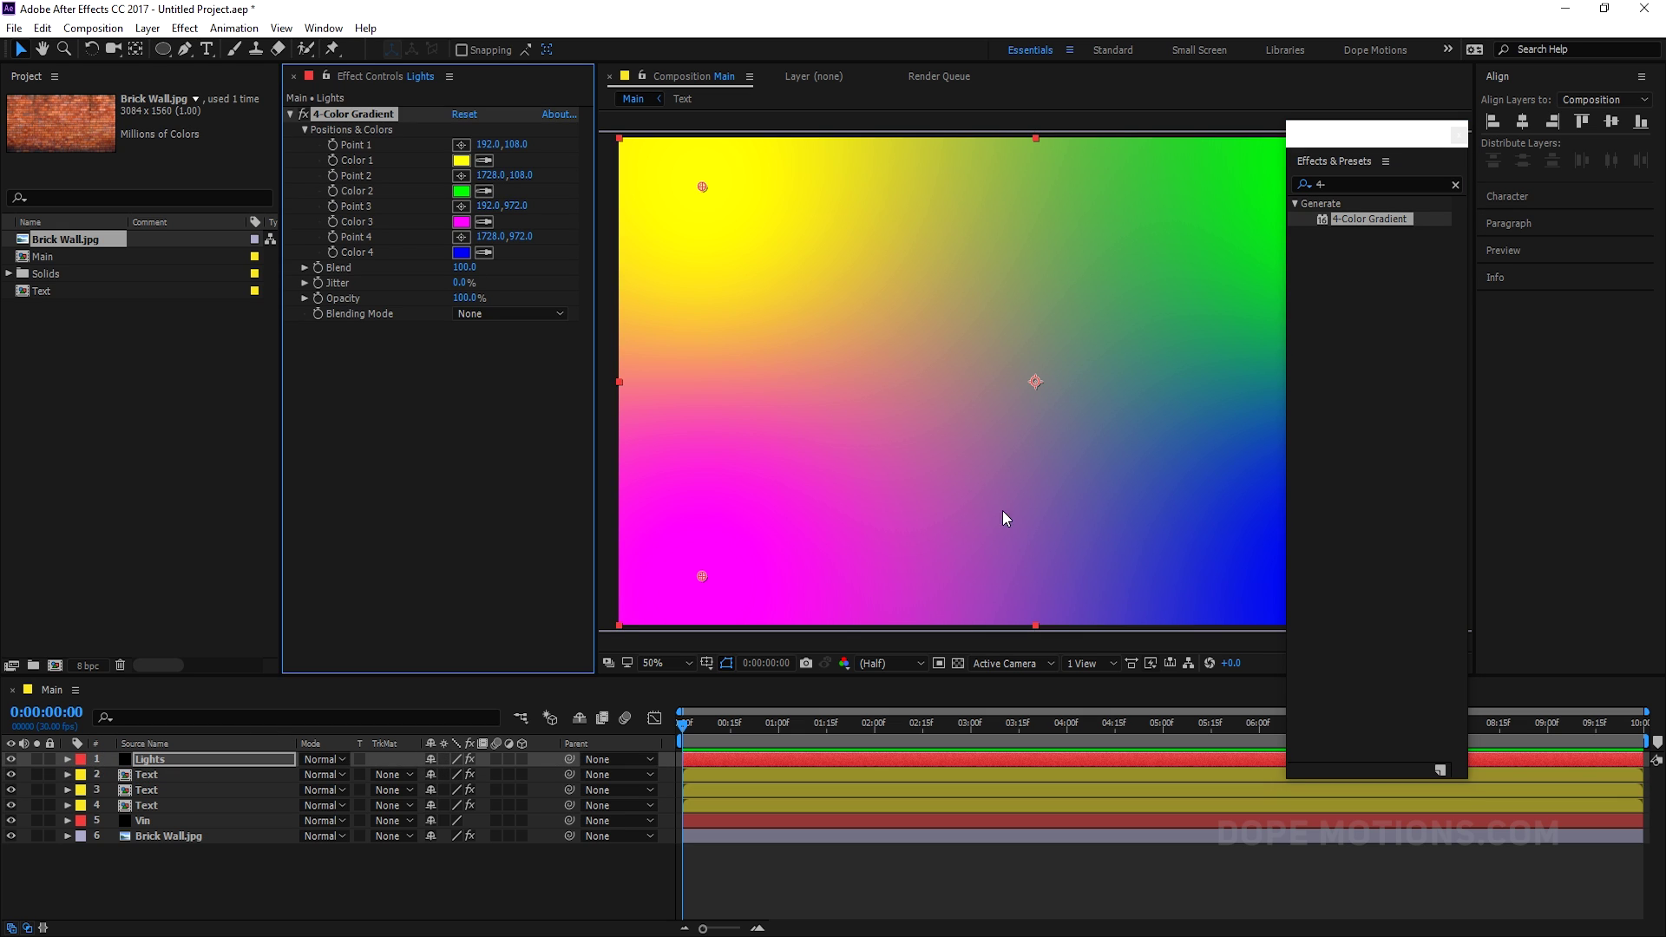
left_click(1459, 135)
left_click_drag(353, 114, 163, 826)
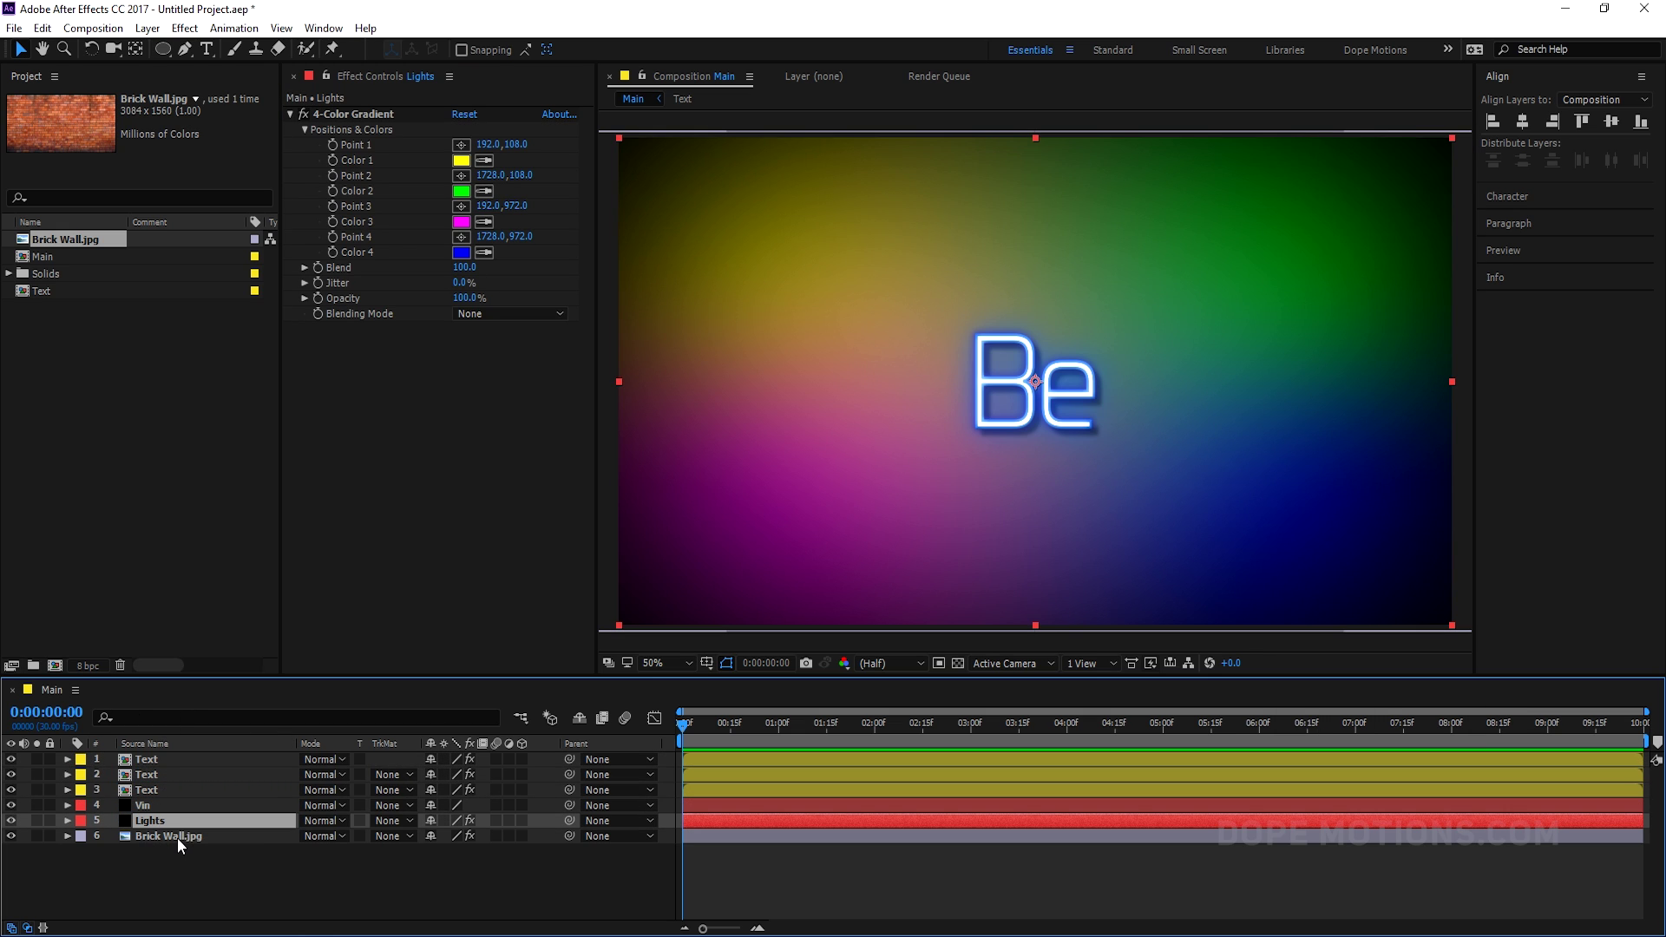
Step: Set Lights to Vivid Light and make Color 1 a bright blue sampled from the glowing text
left_click(330, 820)
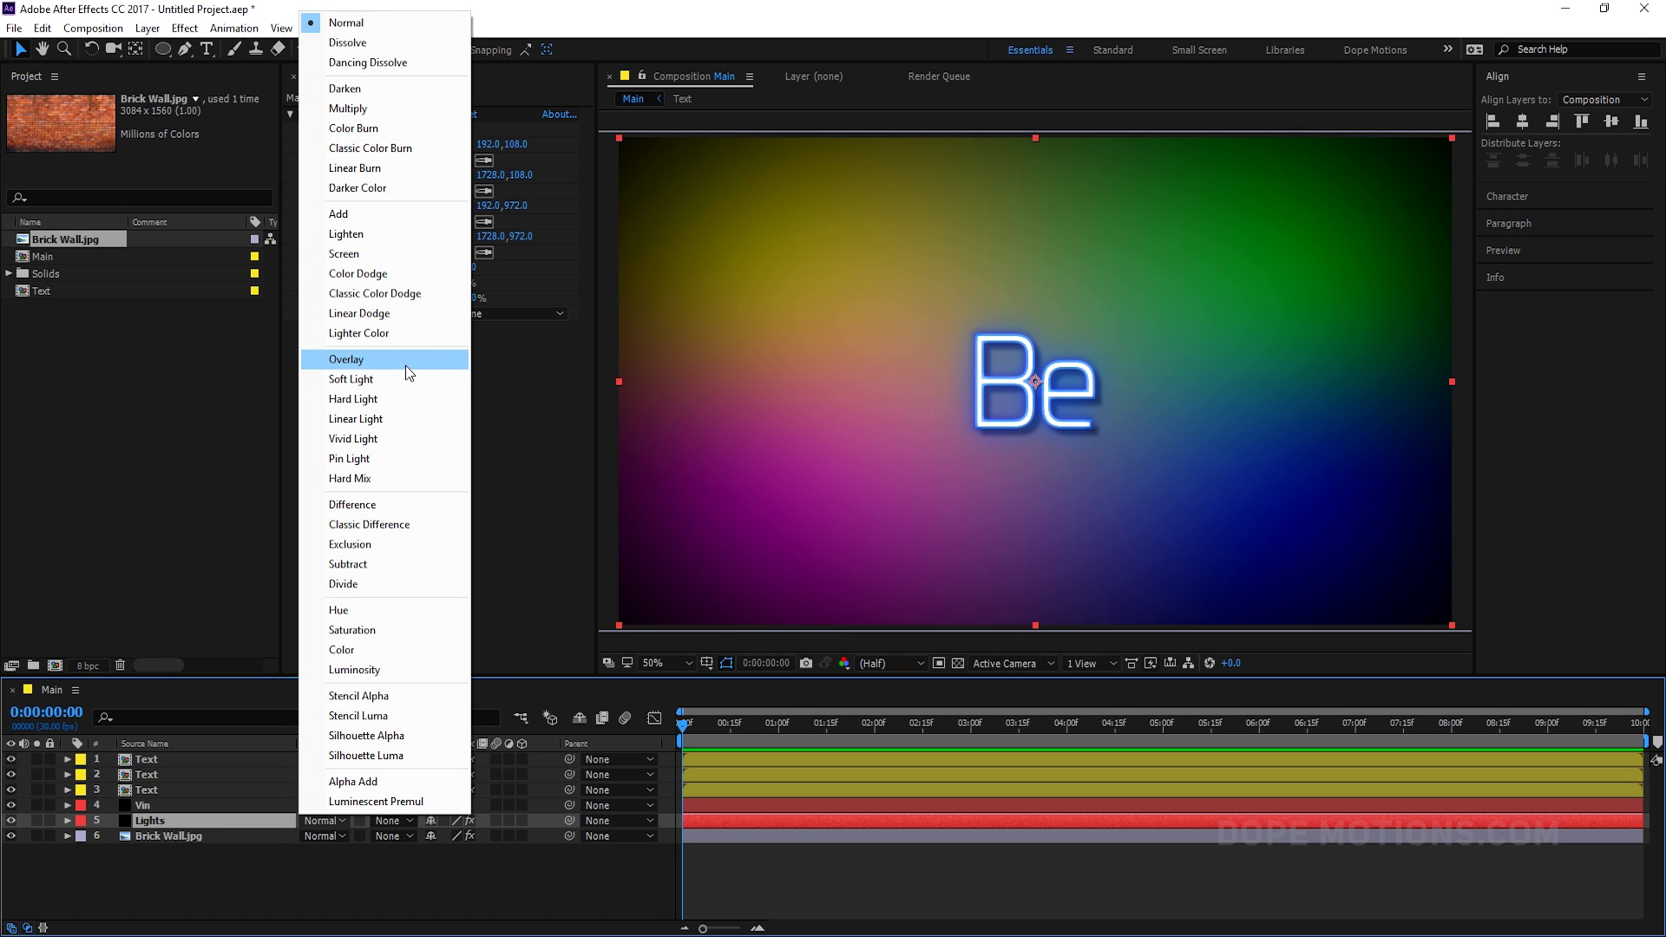
left_click(369, 440)
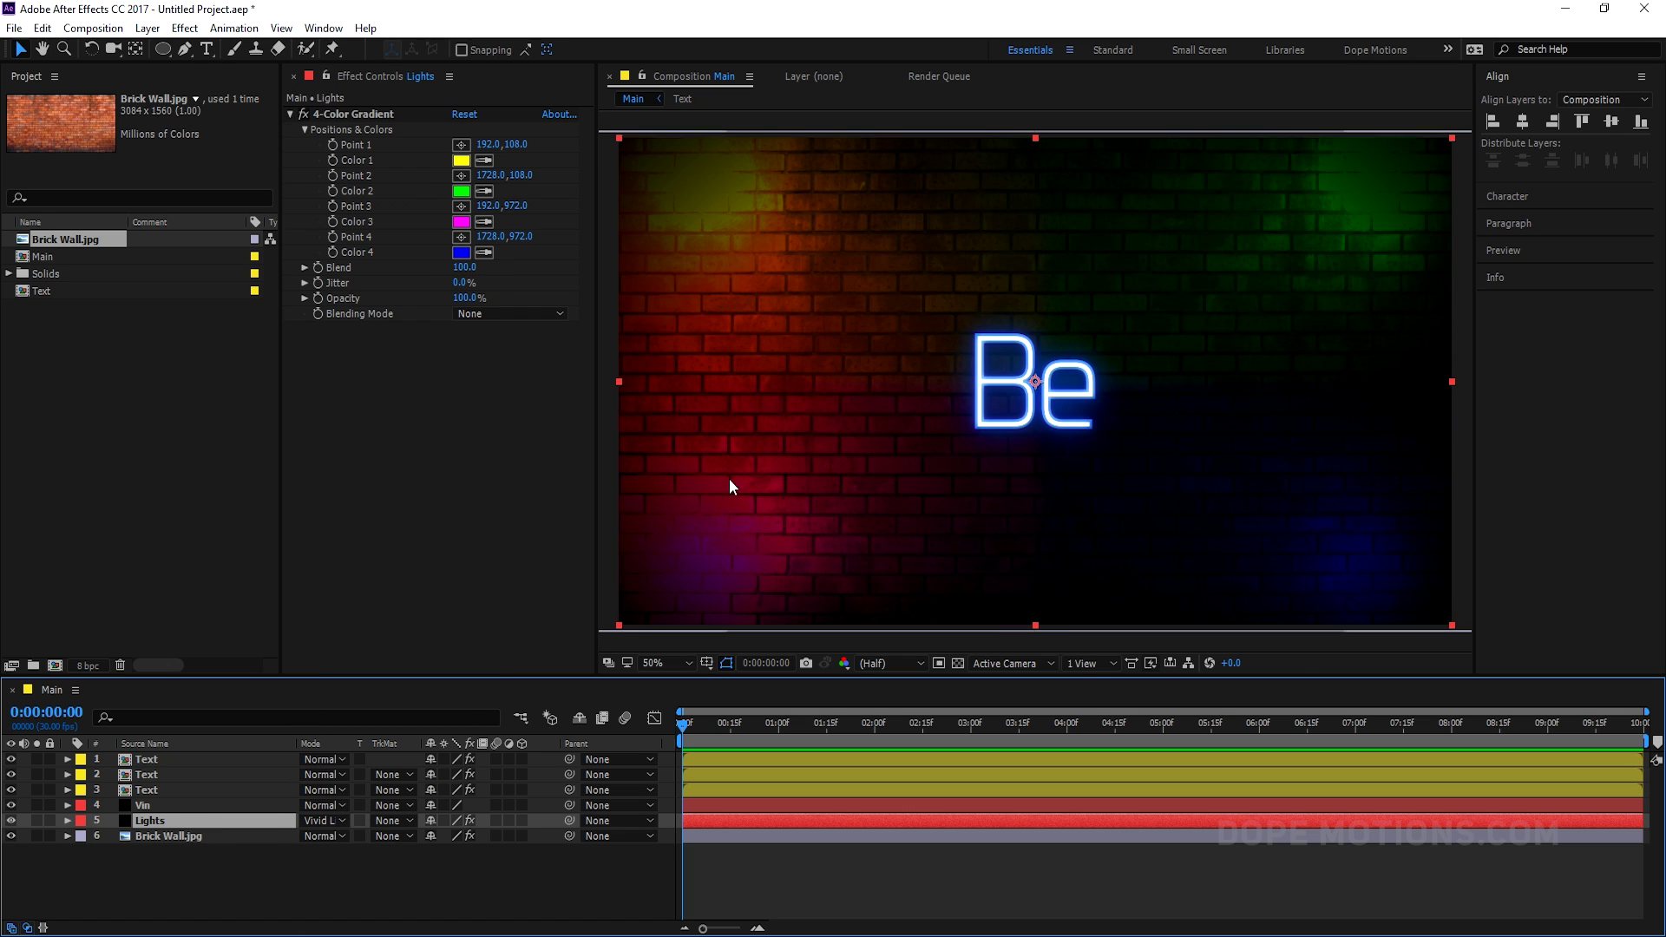
left_click(483, 162)
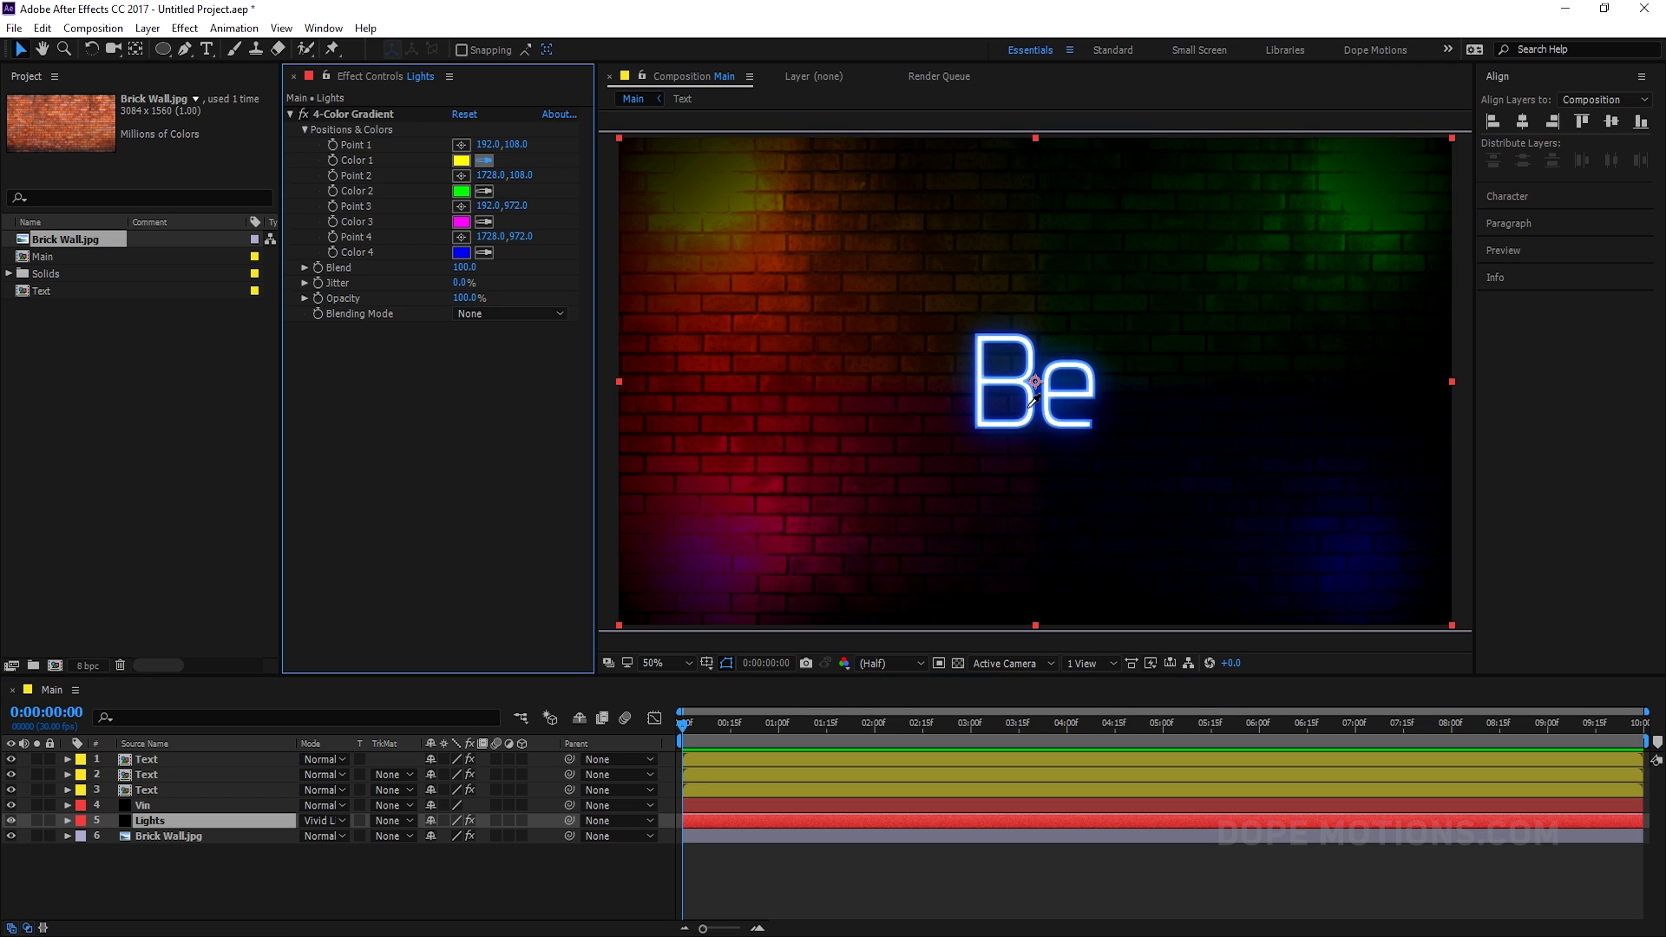
left_click(1035, 400)
left_click(461, 161)
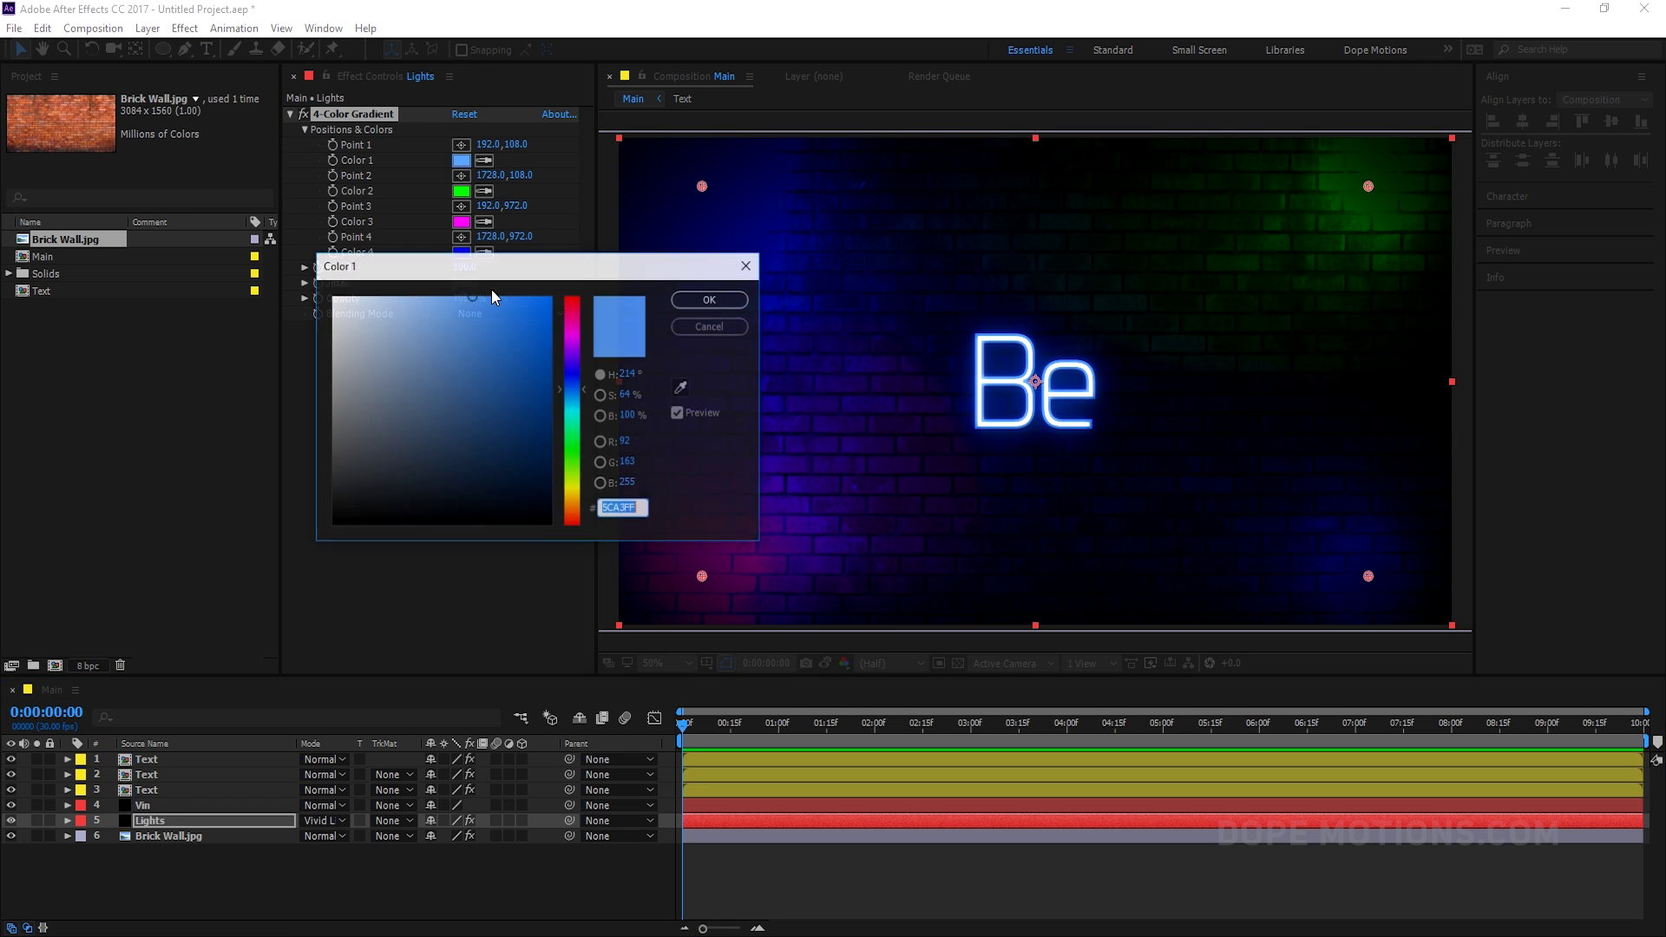
left_click(512, 304)
left_click_drag(520, 305, 509, 300)
left_click(684, 304)
Step: Give gradient Colors 2–4 the same blue and lower the gradient opacity to 54%
left_click(484, 191)
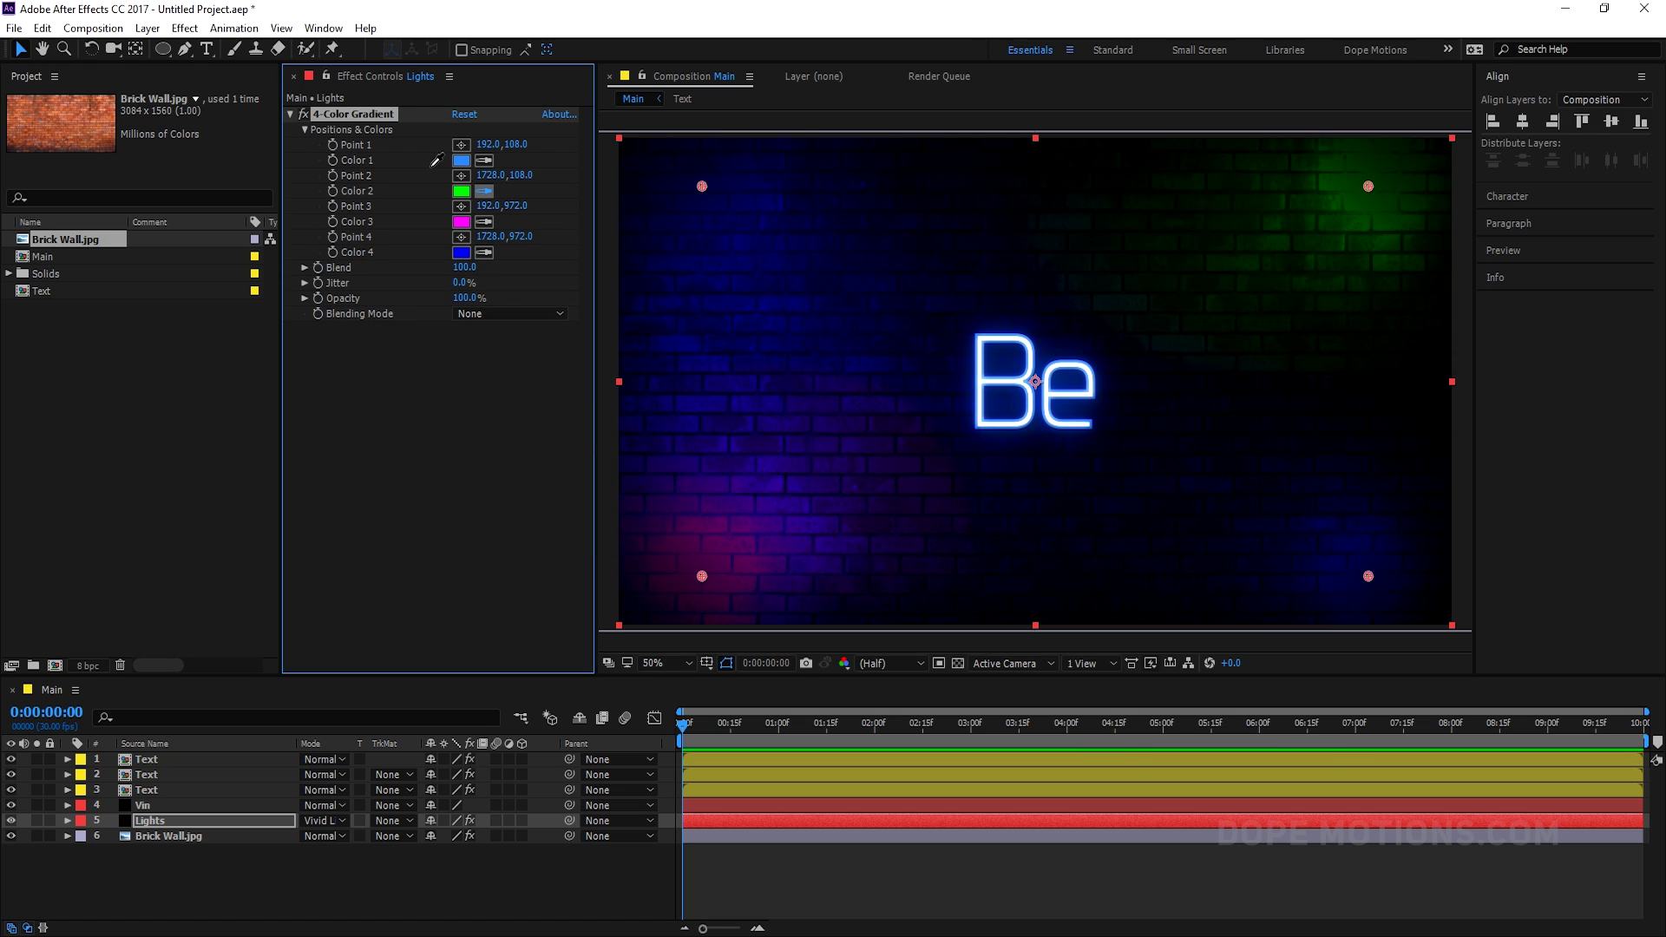
left_click(461, 160)
left_click(483, 222)
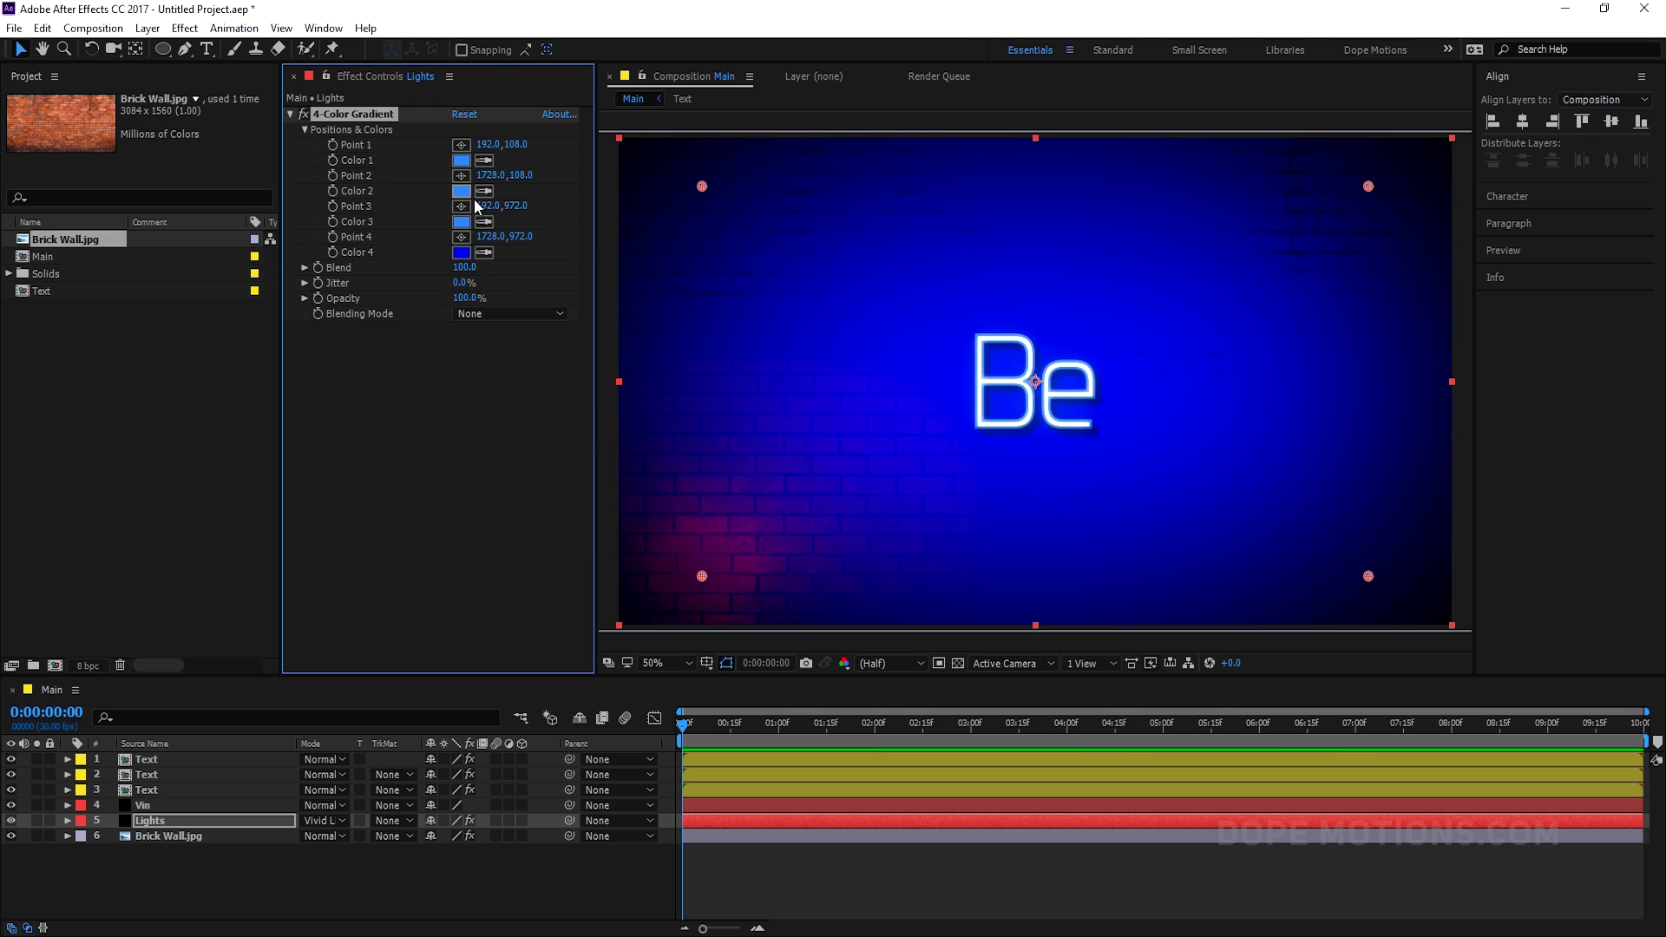
left_click(465, 222)
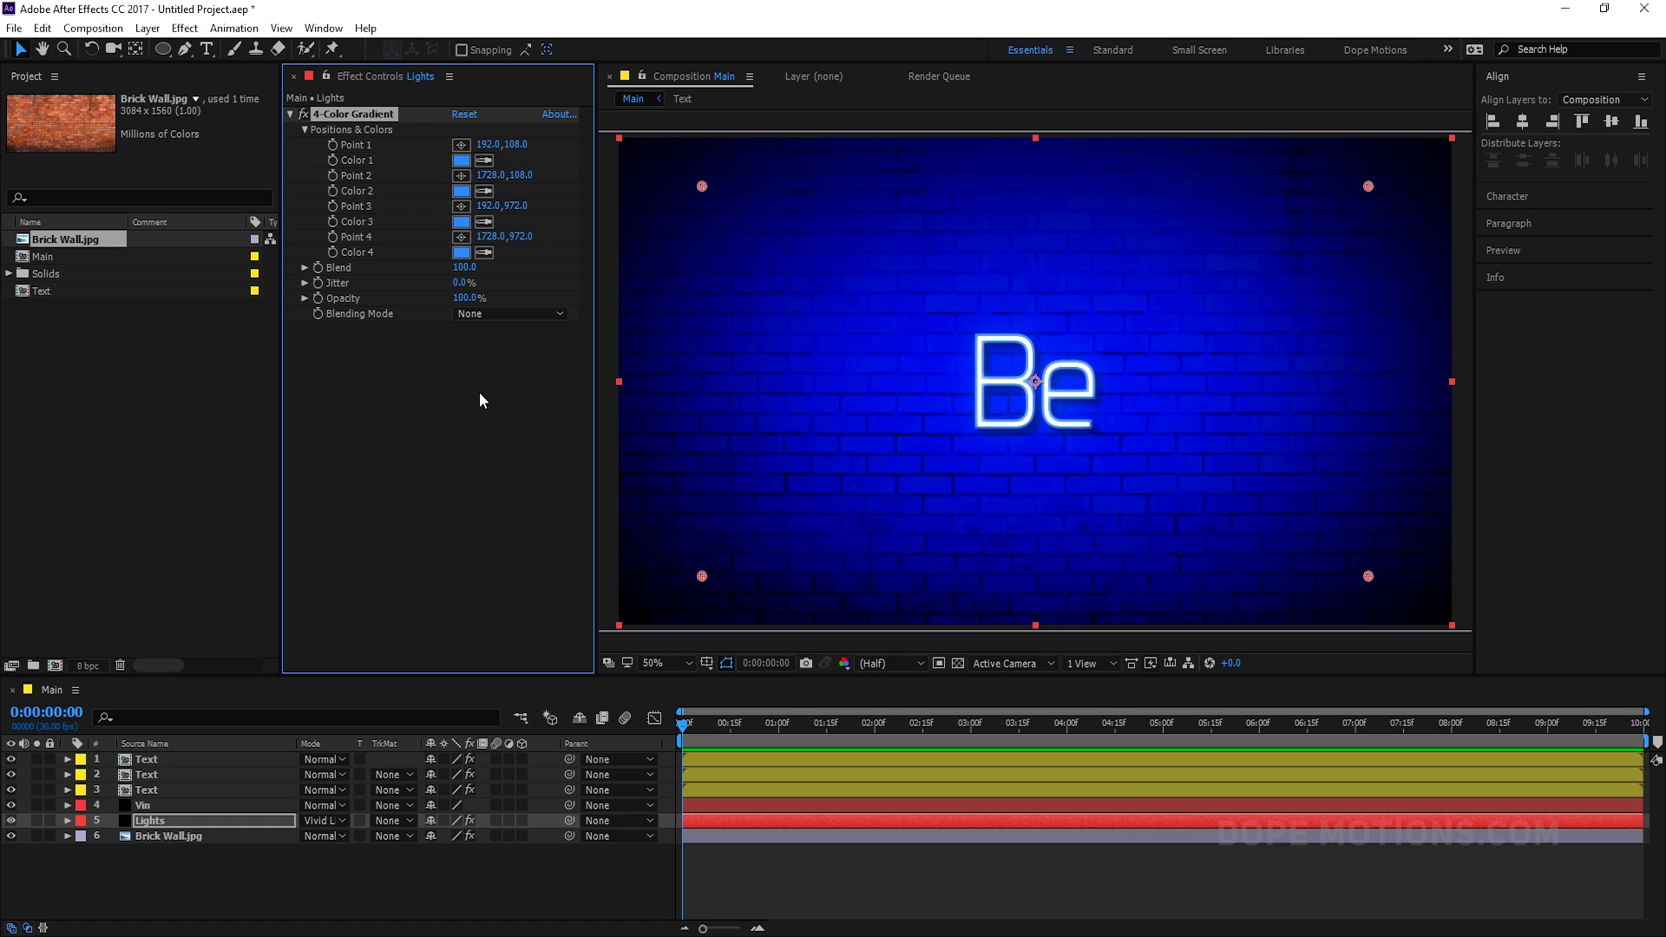
left_click_drag(465, 298, 428, 294)
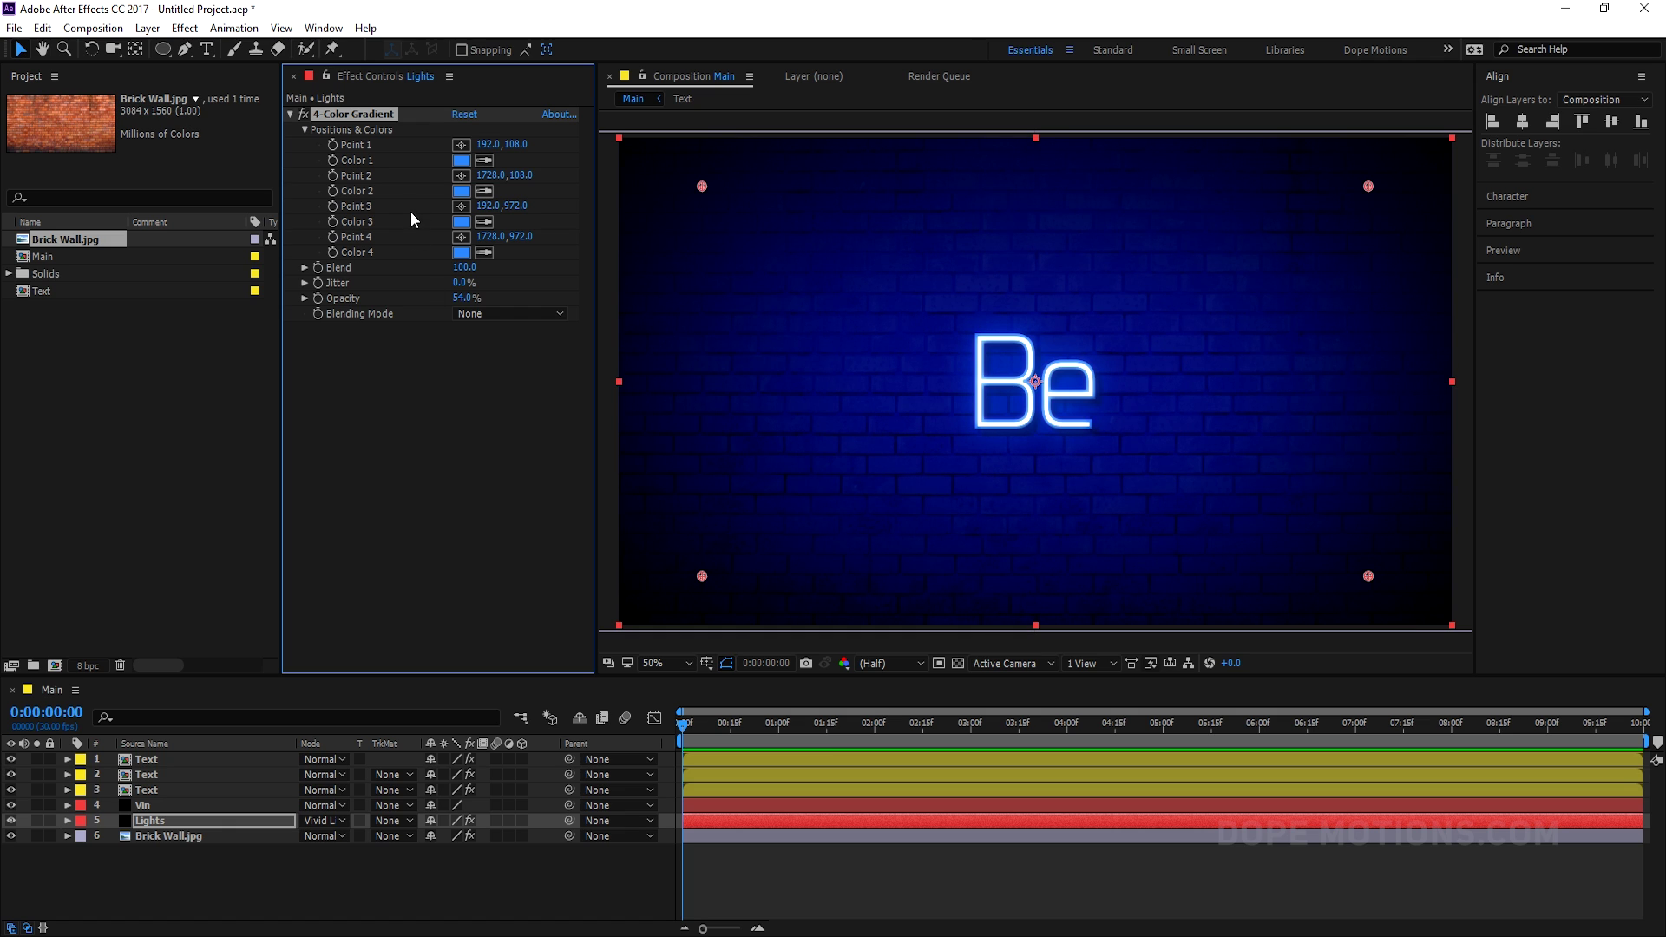
Step: Change gradient Color 2 to a more saturated blue
left_click(455, 189)
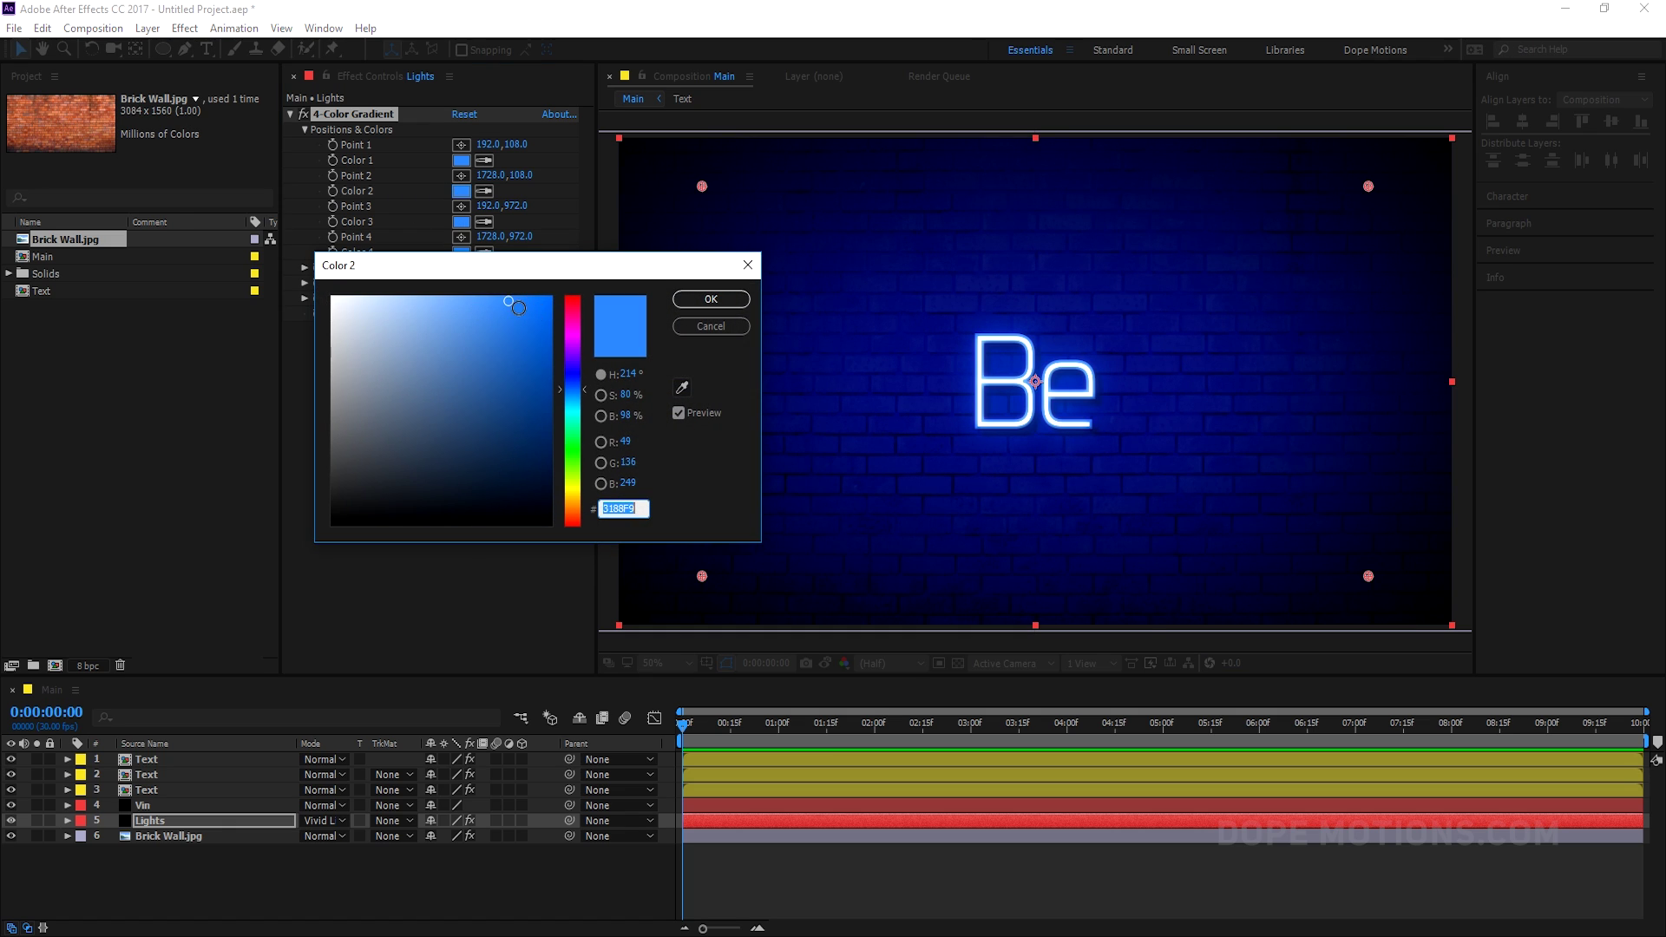
mouse_move(518, 308)
left_mouse_down()
mouse_move(486, 296)
mouse_move(537, 302)
left_mouse_up()
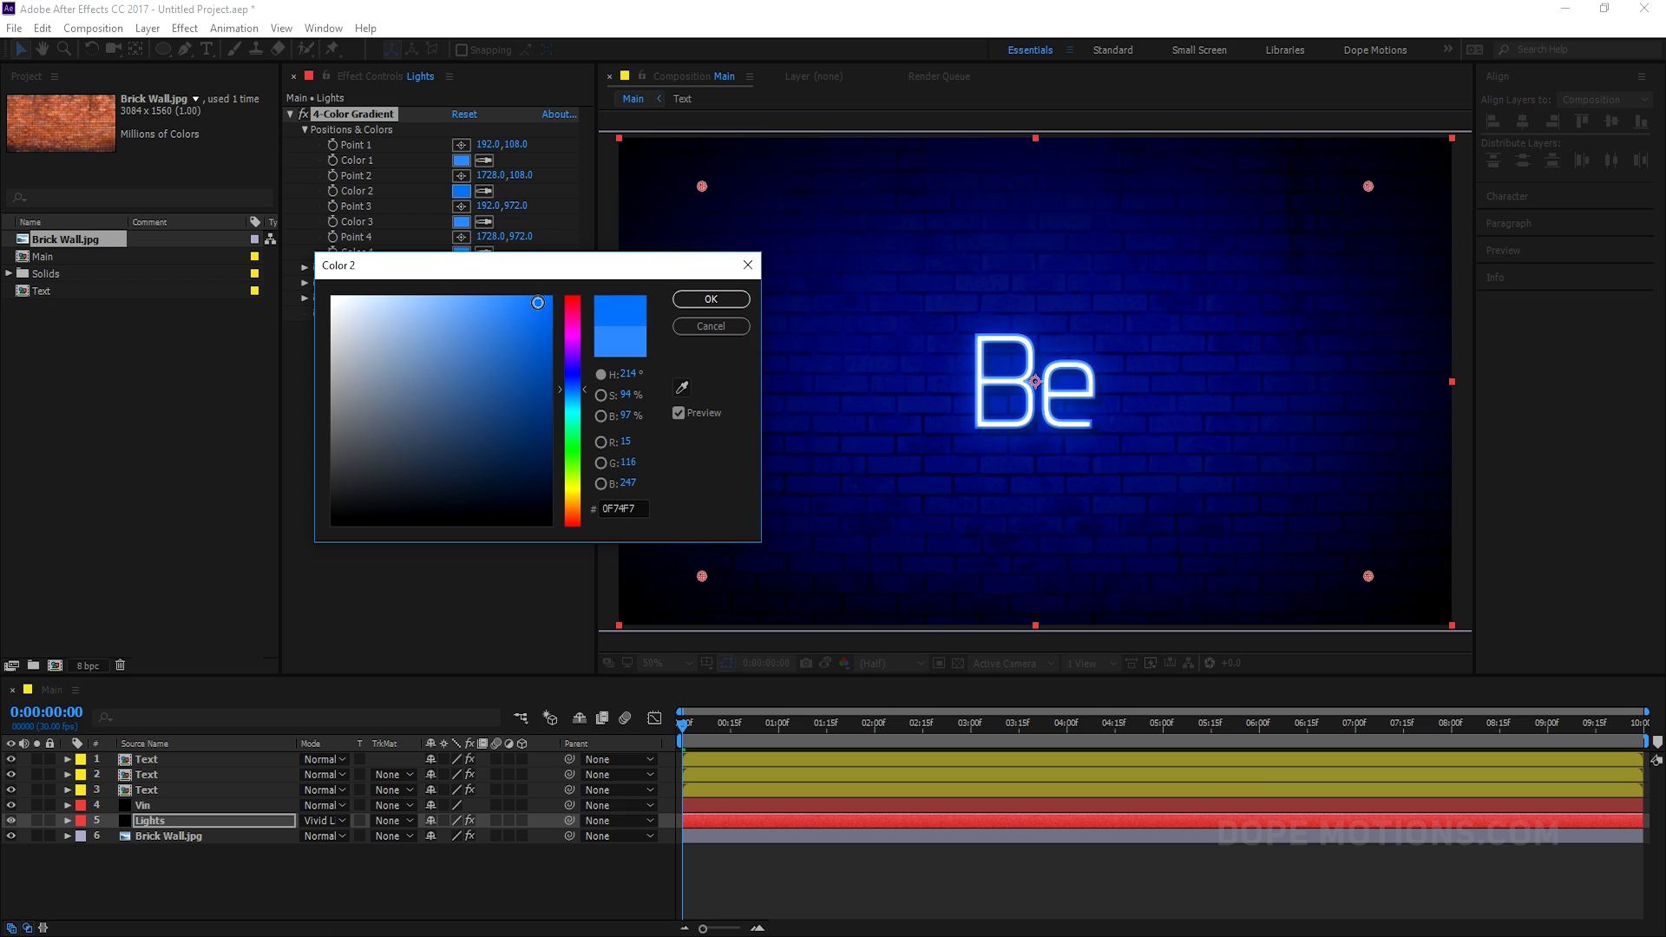
left_click(707, 299)
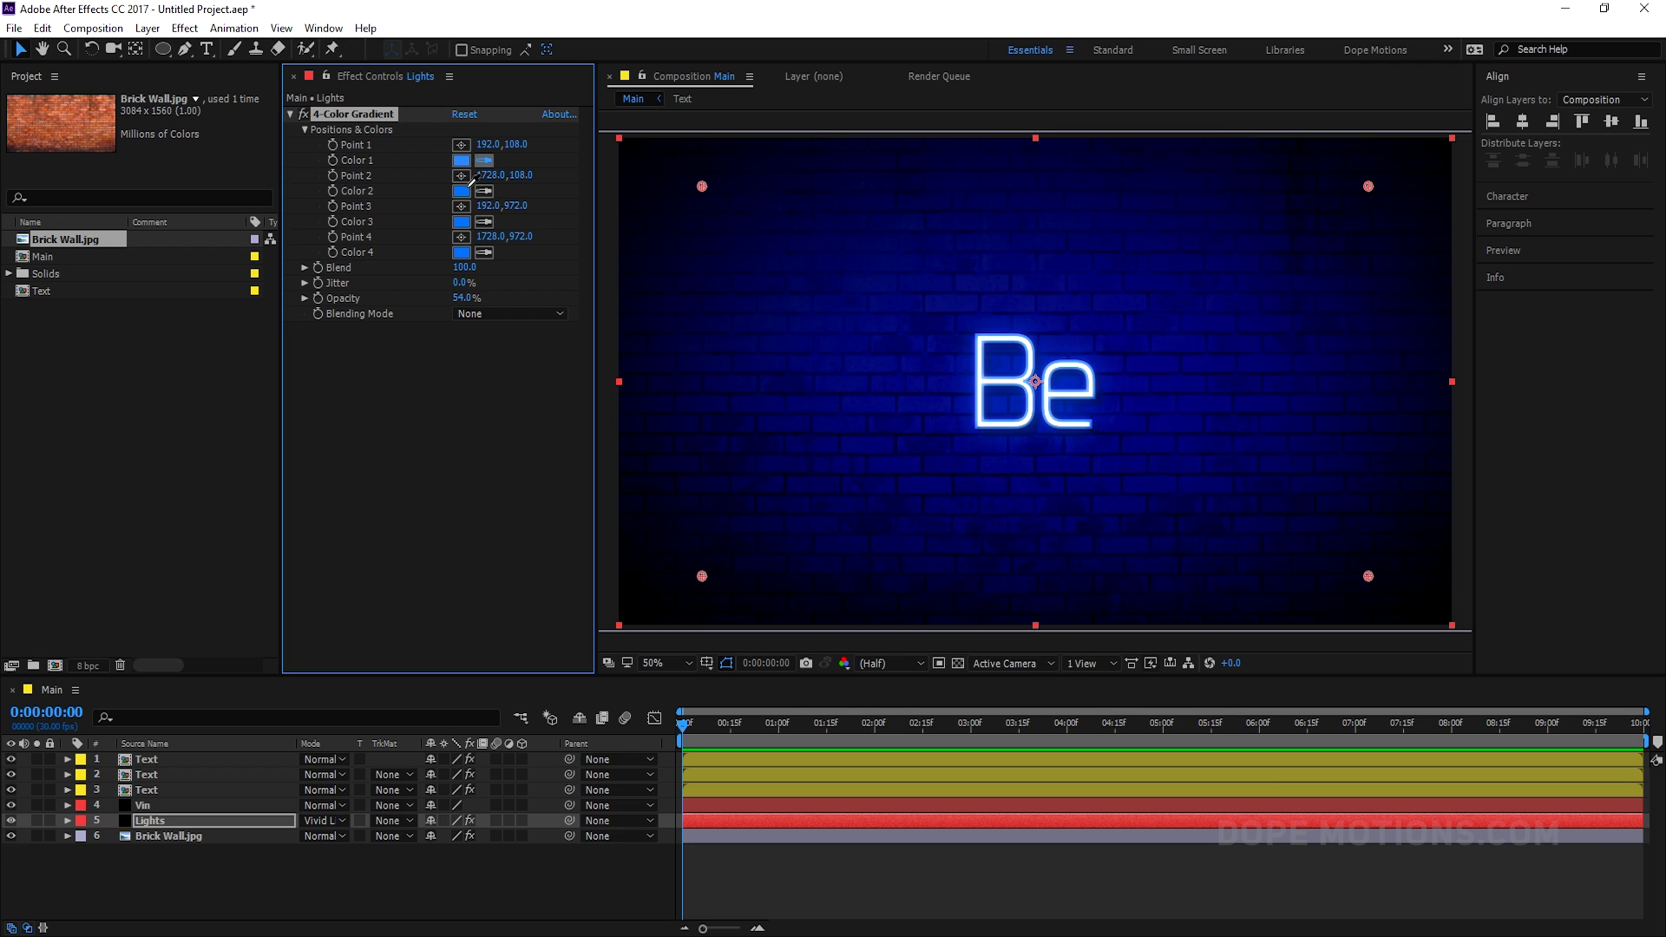
left_click(150, 821)
Step: Draw a rounded rectangle mask around the Be text on the Lights layer
left_click(185, 49)
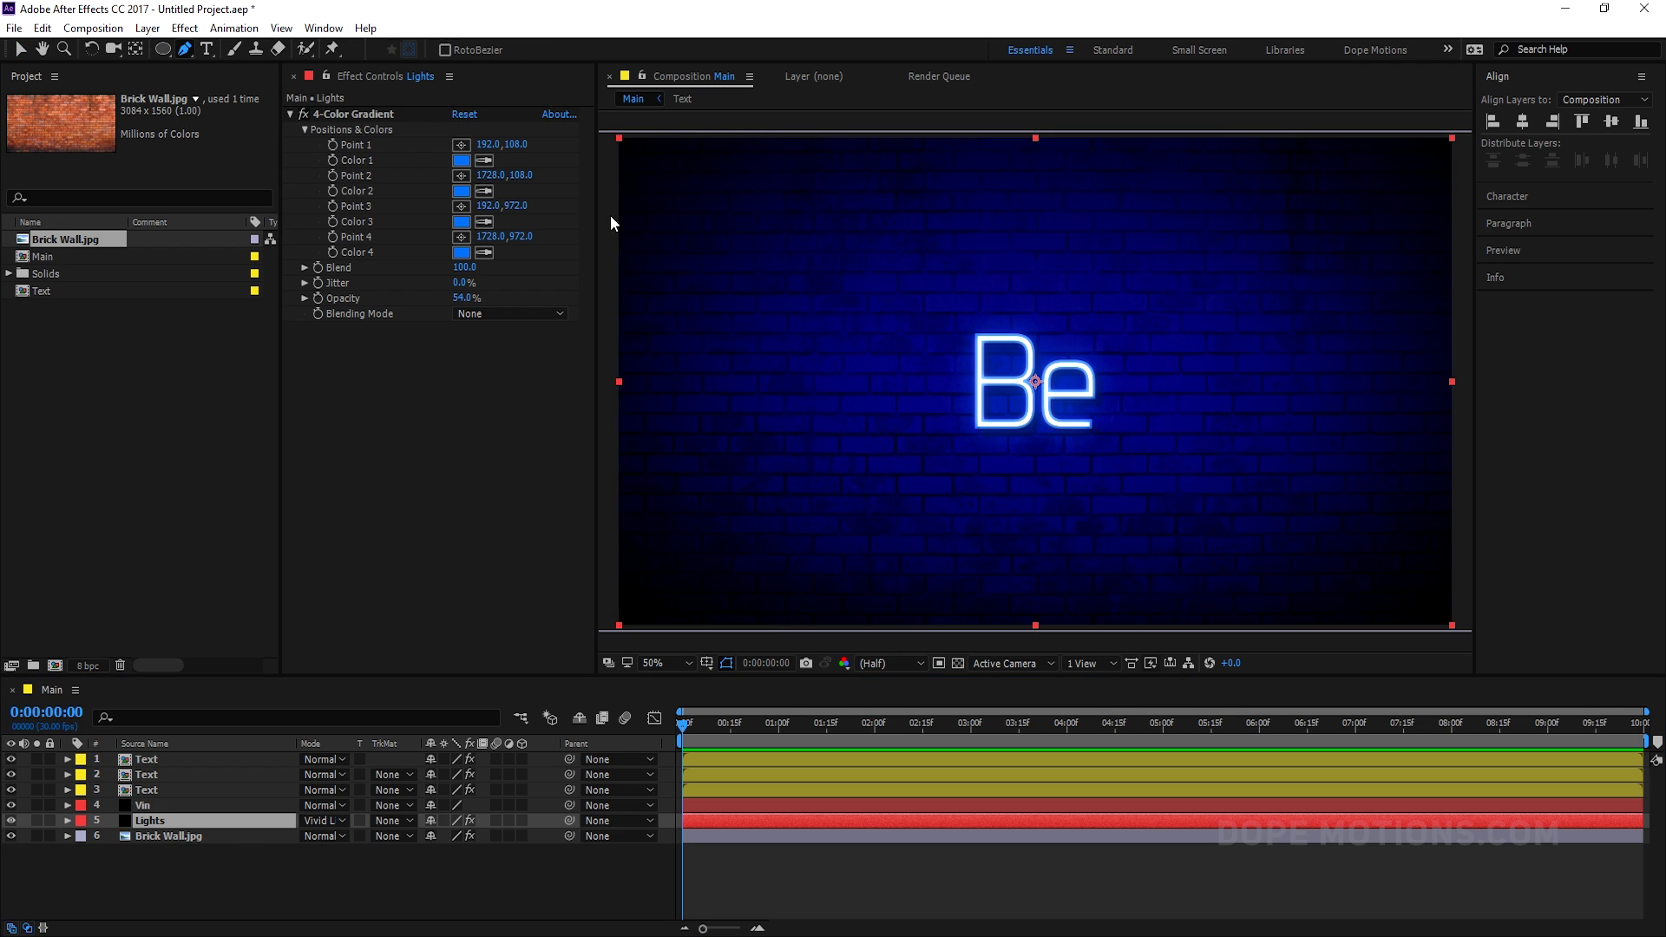
key("slash")
left_click_drag(162, 50, 224, 69)
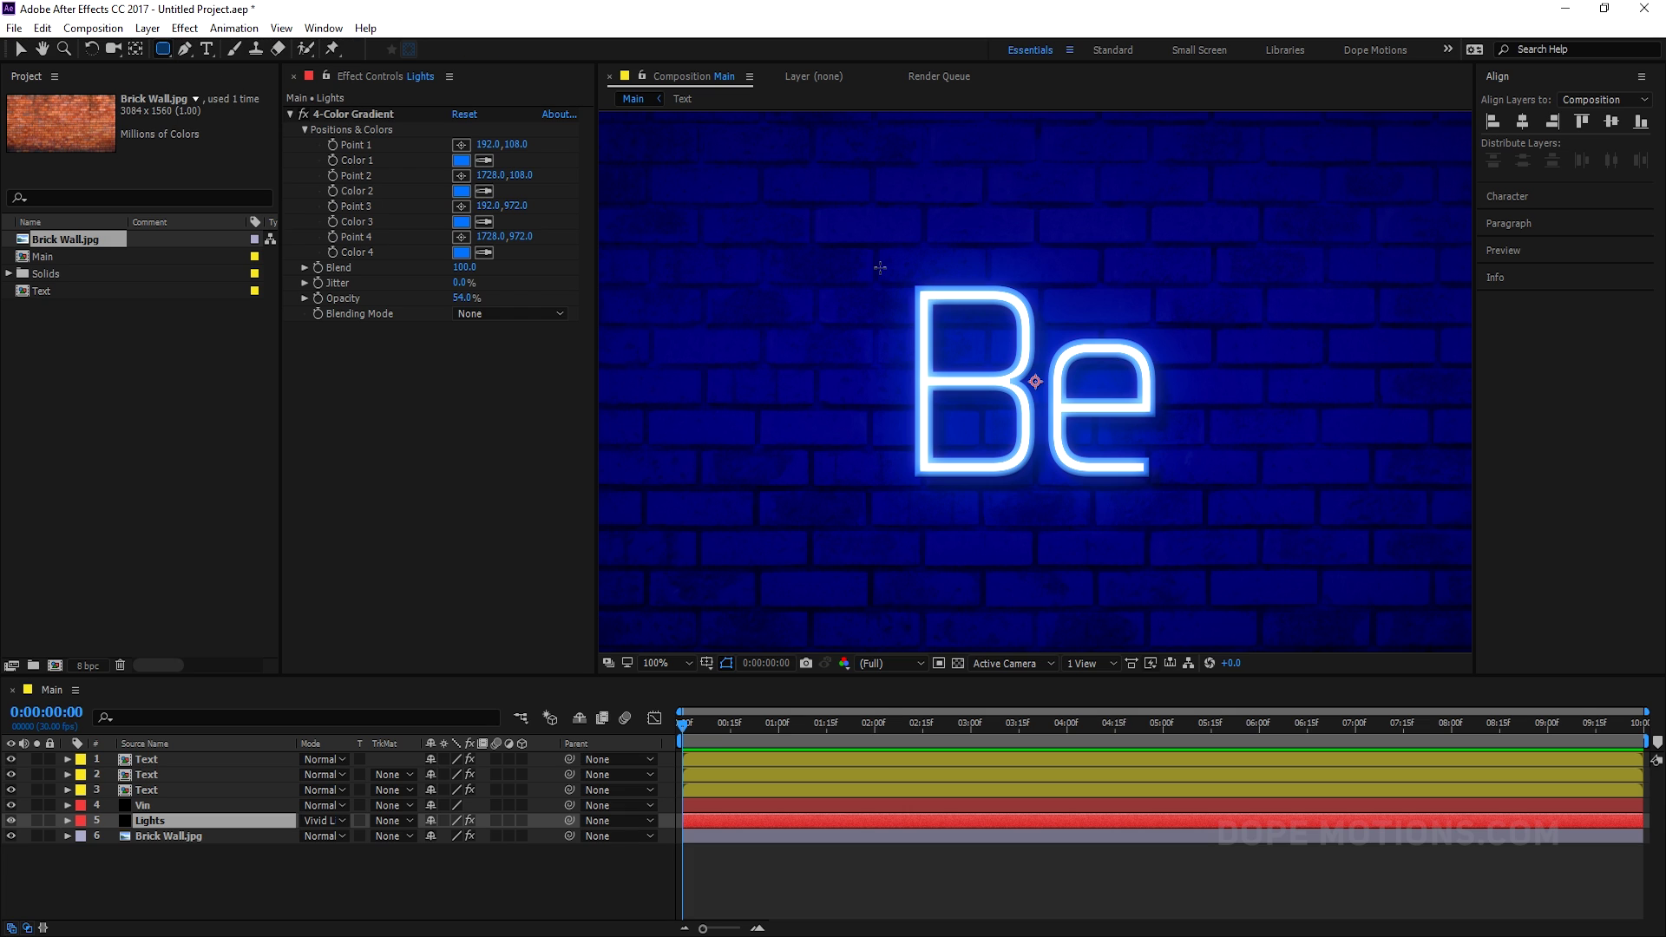
left_click_drag(886, 265, 1182, 517)
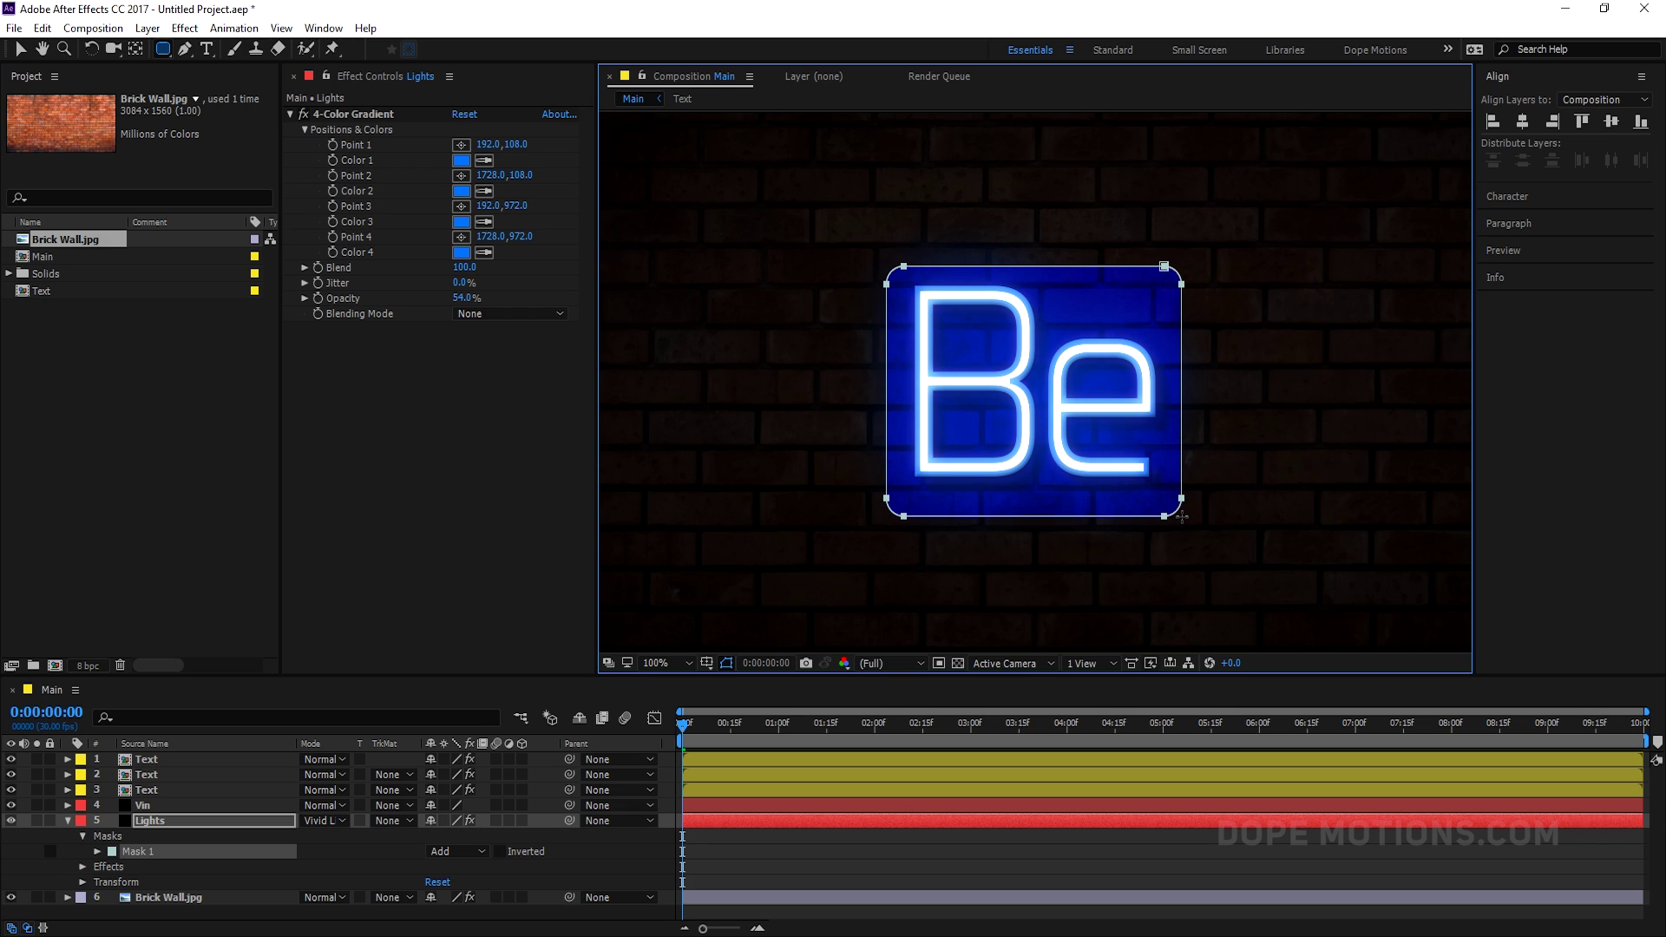
key("comma")
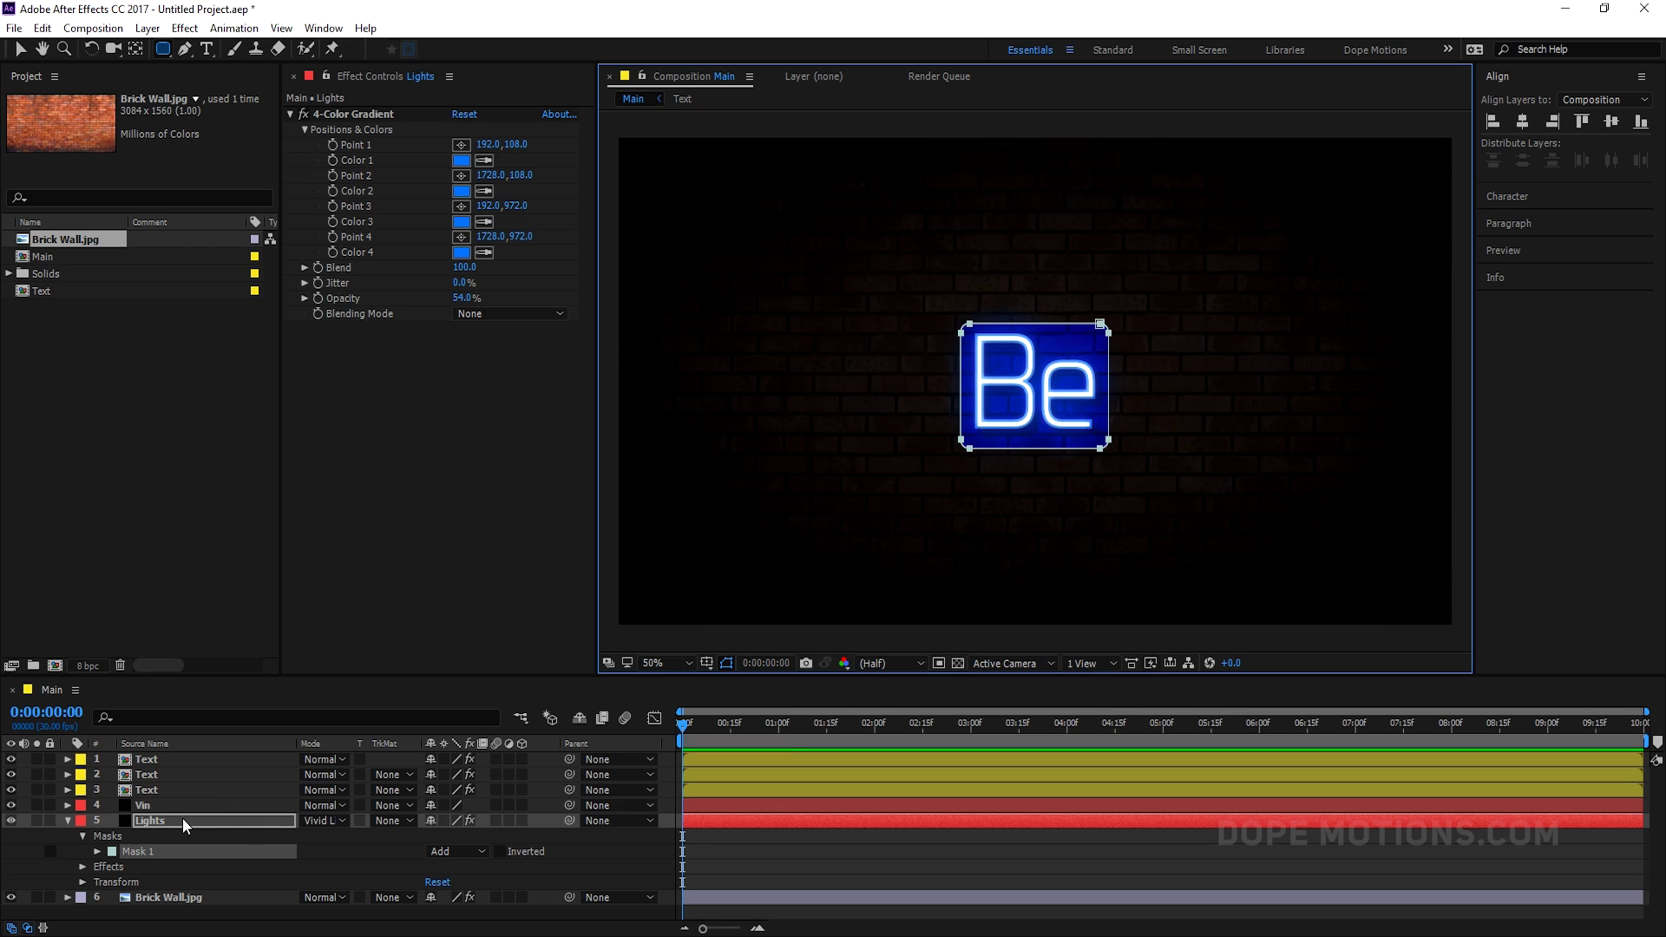
Step: Set the Lights mask feather to 250 pixels
left_click(183, 819)
key("f")
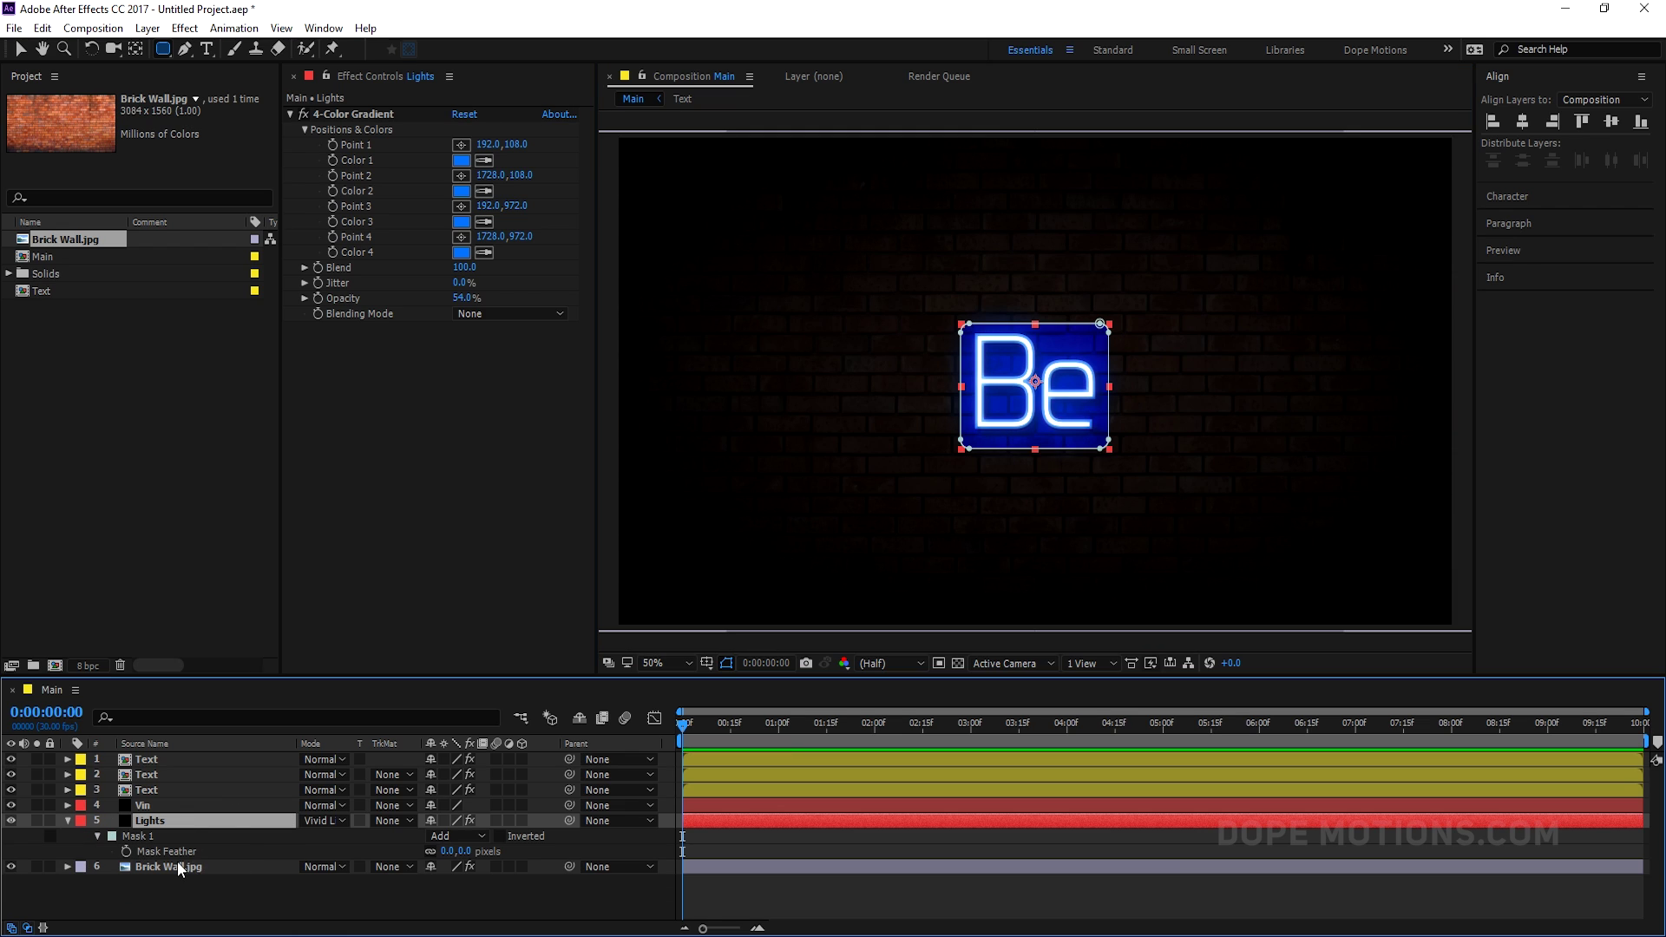
left_click_drag(444, 851, 561, 855)
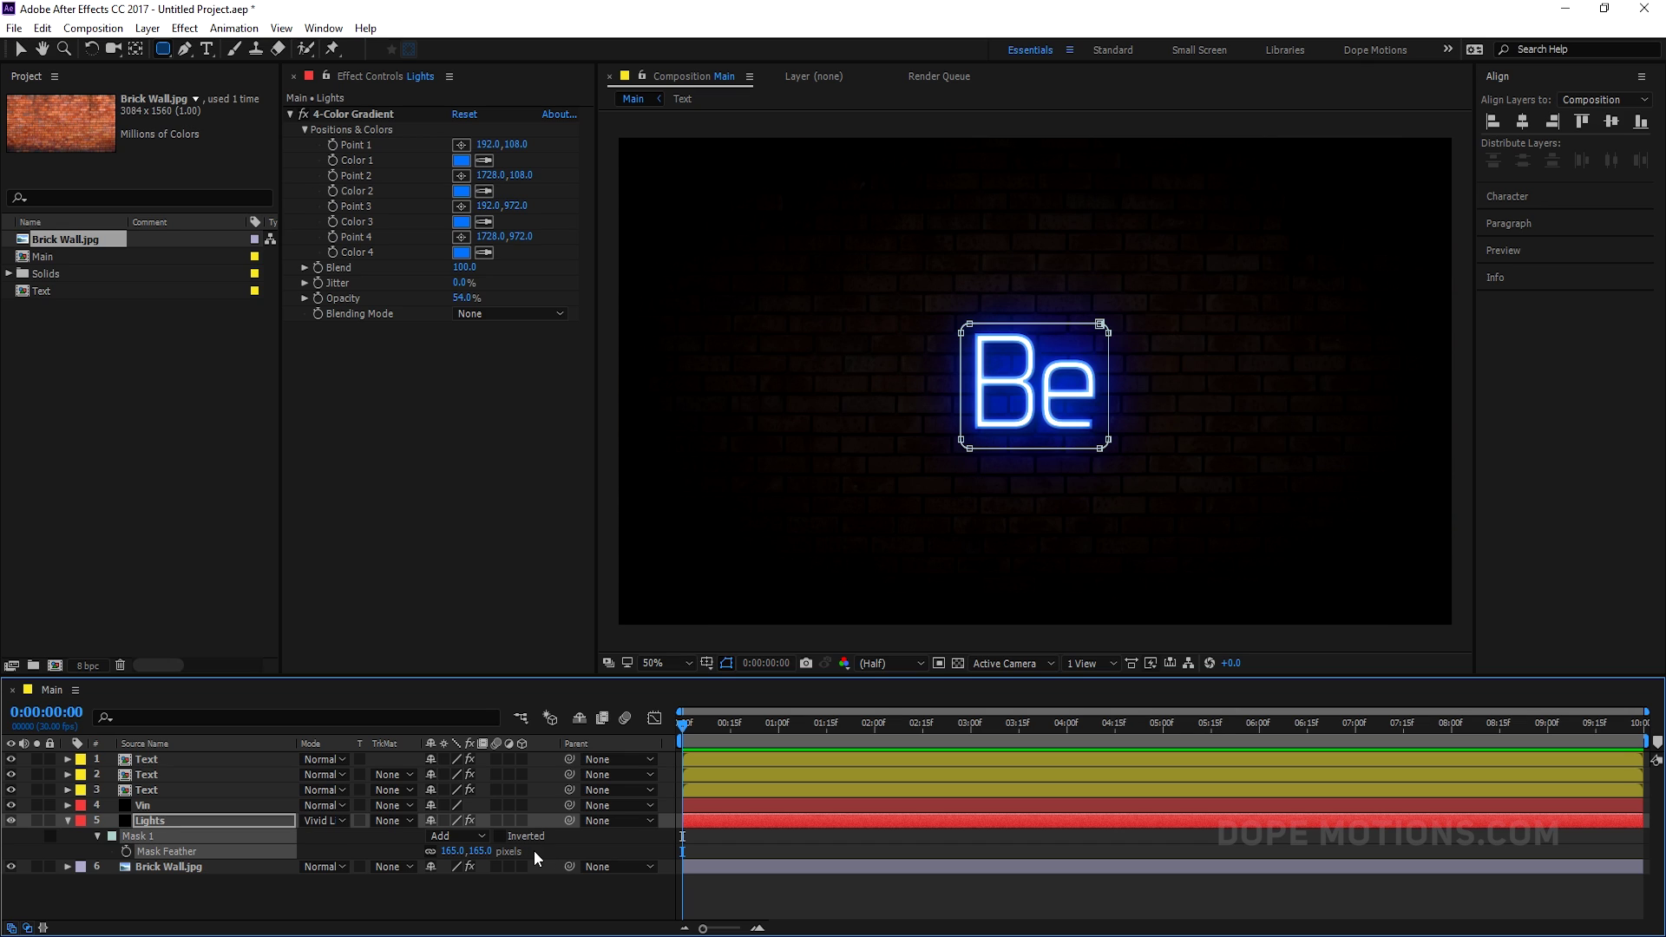
left_click(478, 851)
type("250")
key("Return")
left_click(459, 878)
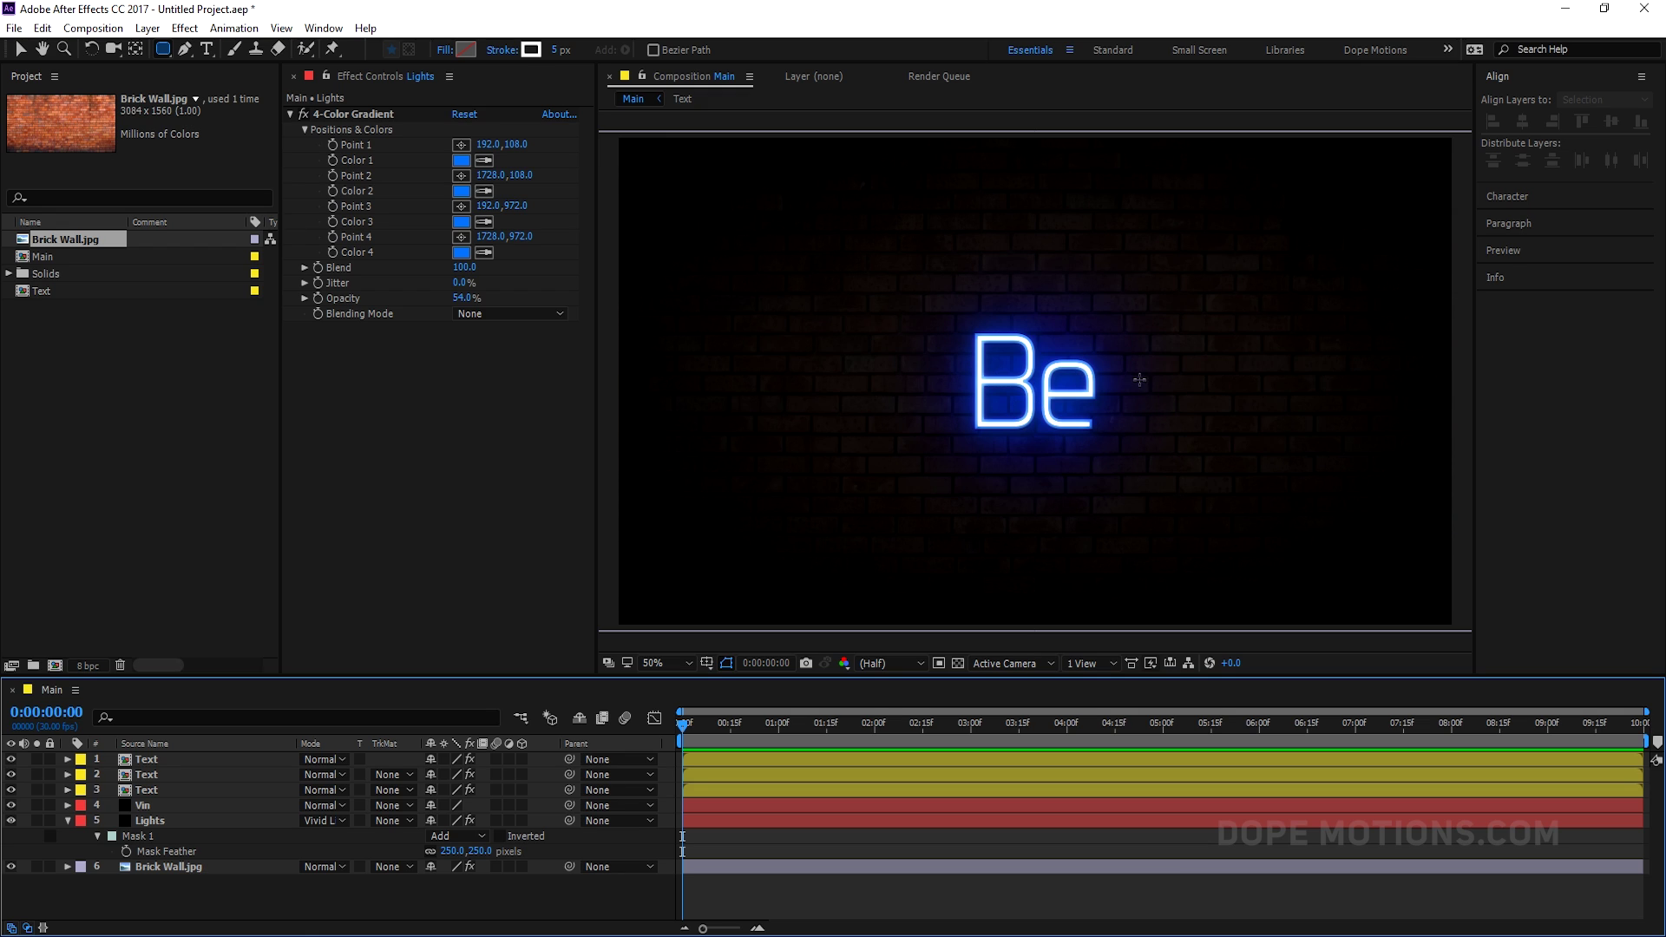
Step: Raise Brick Wall.jpg's Hue/Saturation Master Saturation from -50 to about -31
left_click(68, 821)
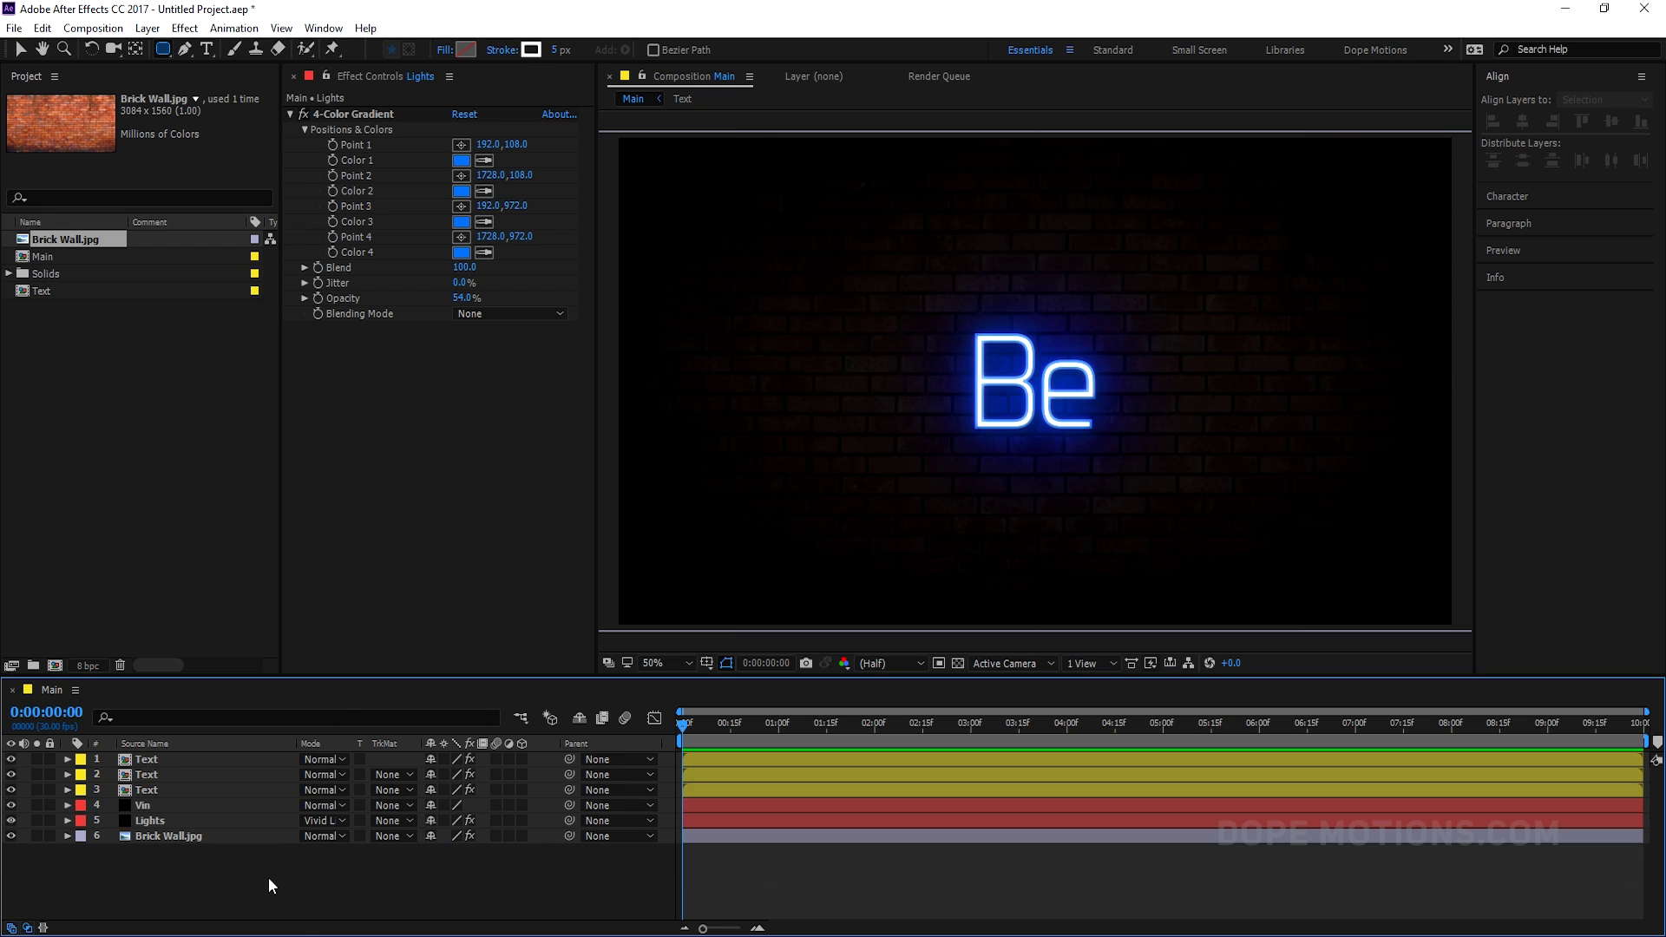
left_click(180, 836)
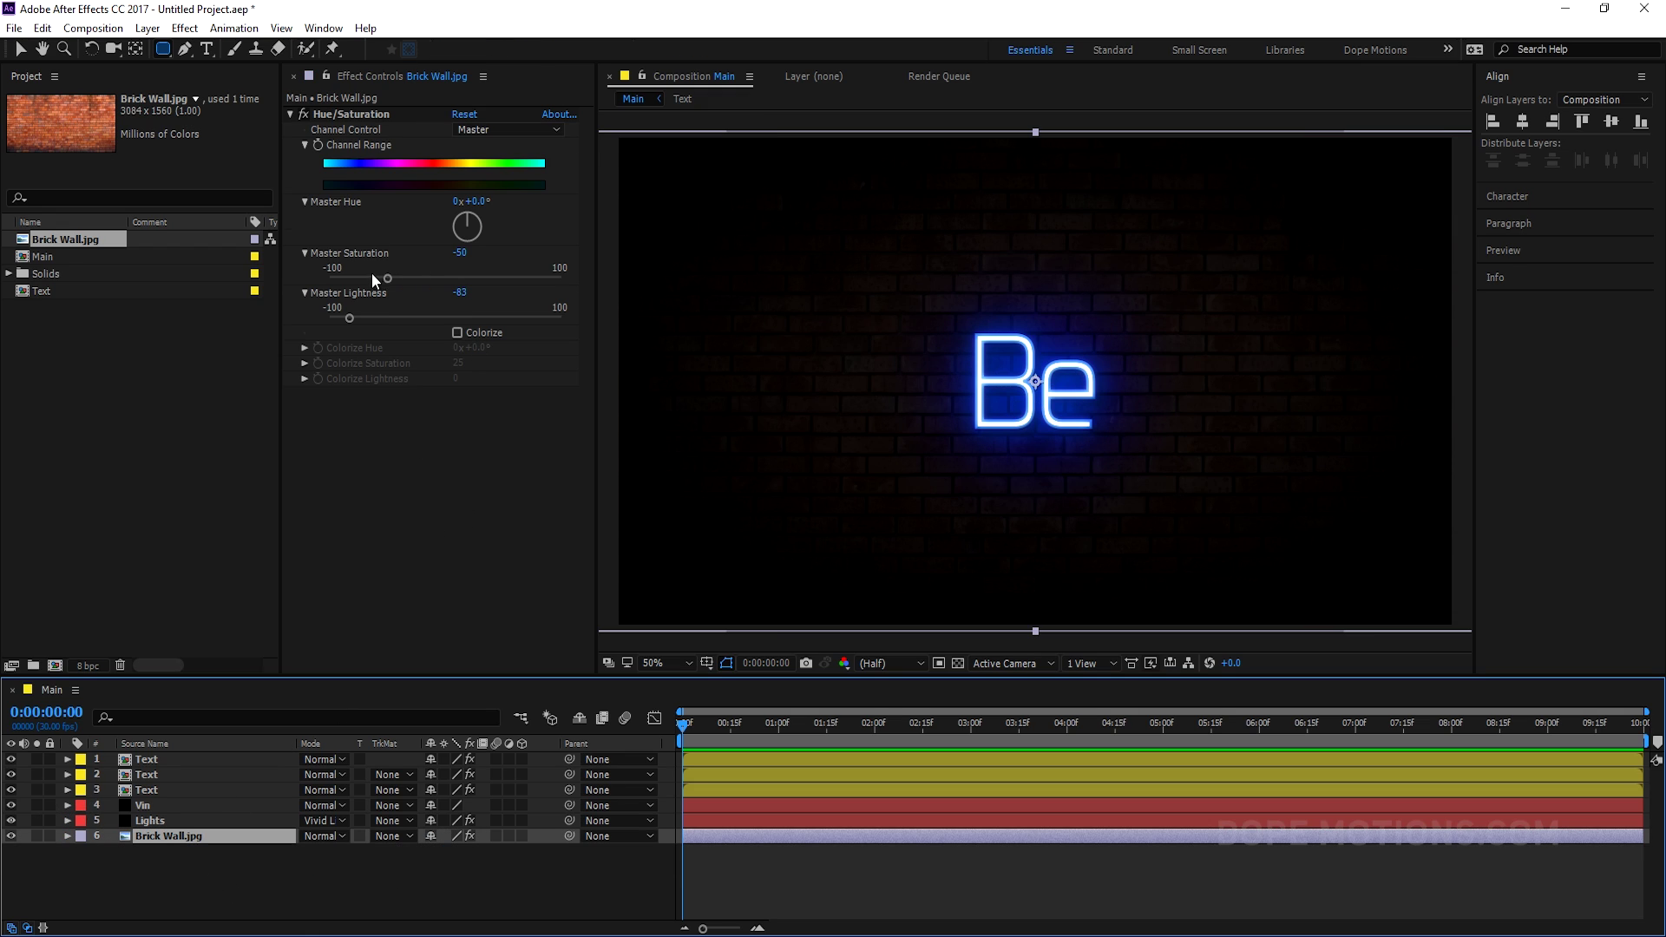
left_click_drag(388, 280, 398, 279)
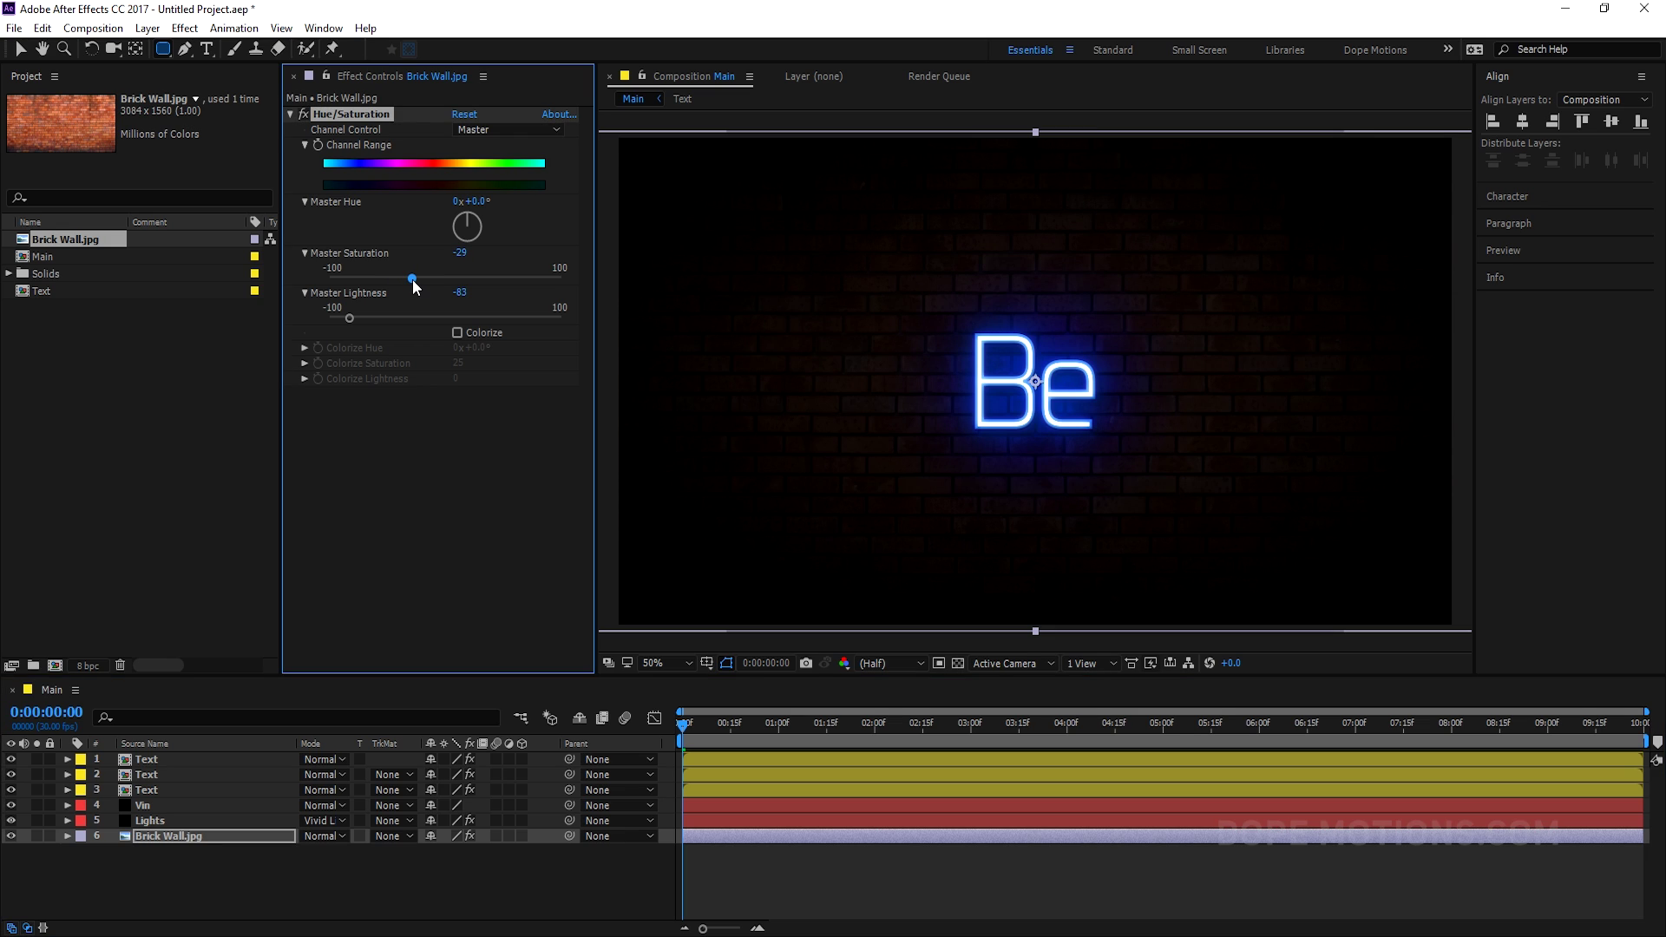
left_click(259, 854)
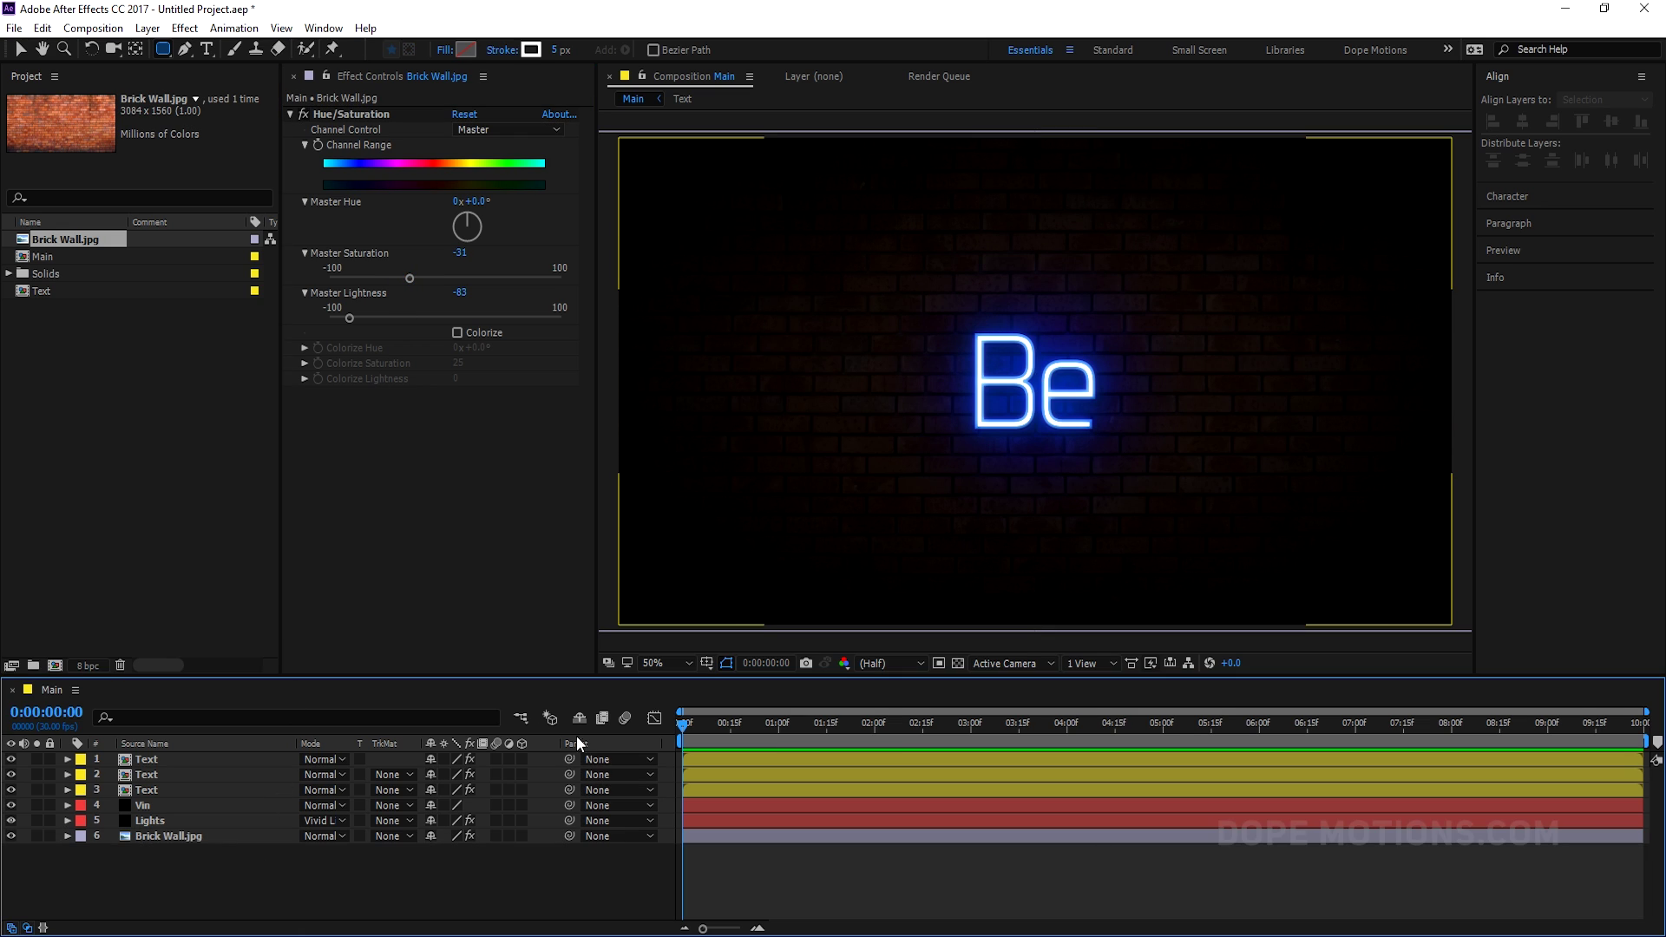
Step: Open the Text pre-comp and retype the Be lettering as DOPE
double_click(153, 792)
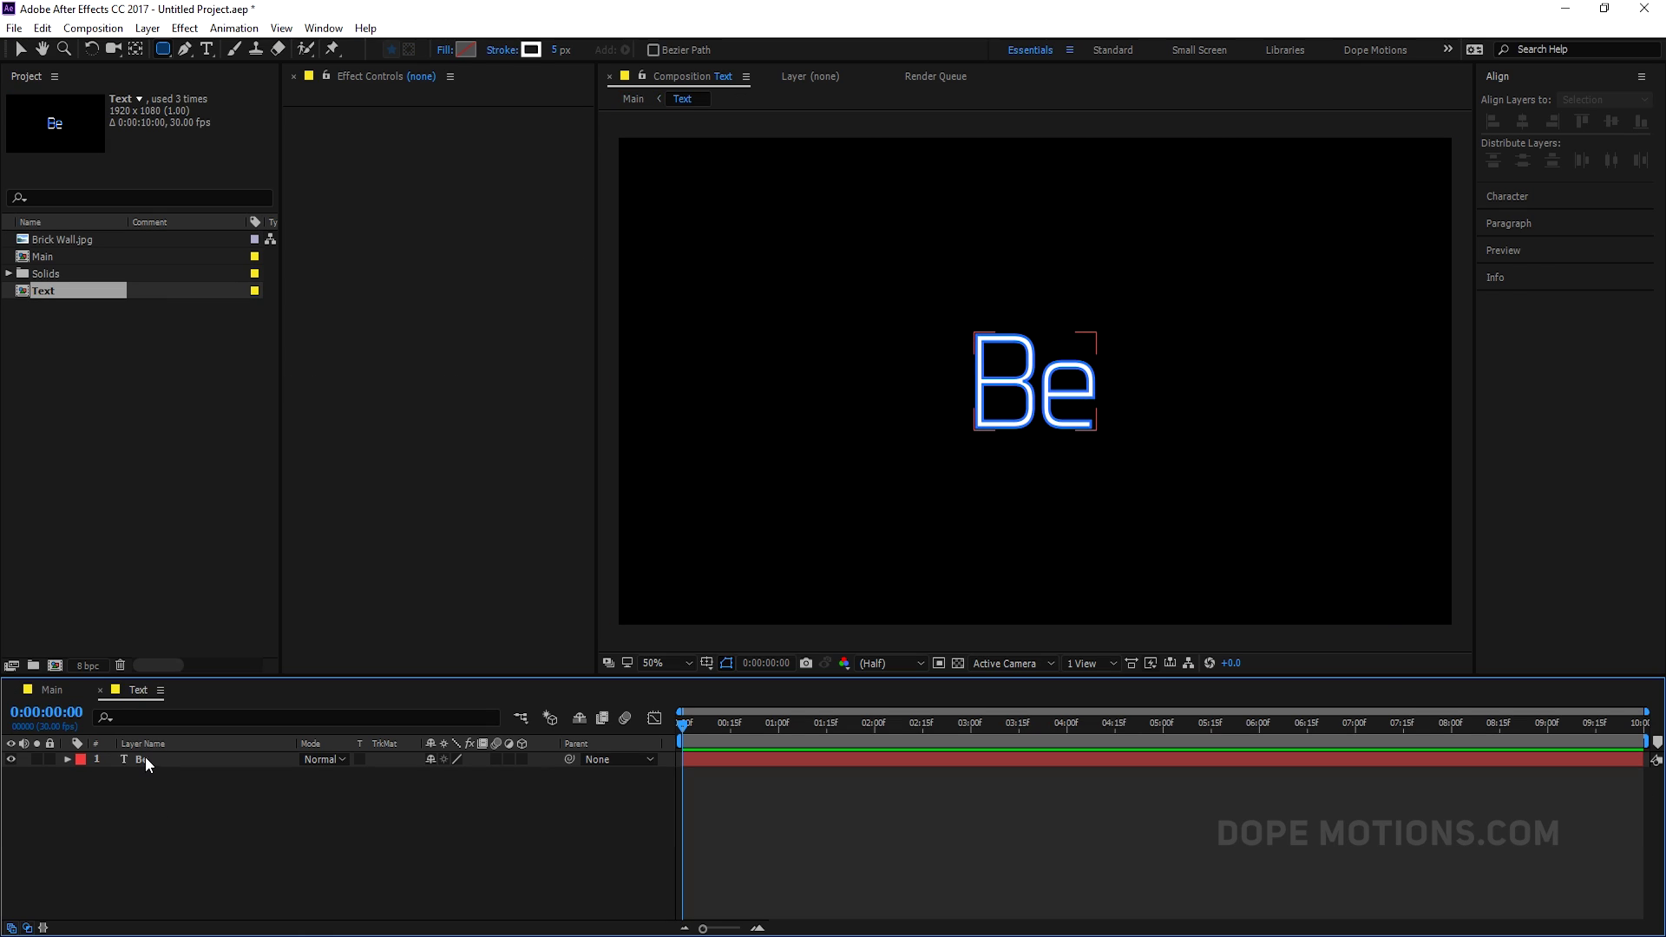
double_click(144, 757)
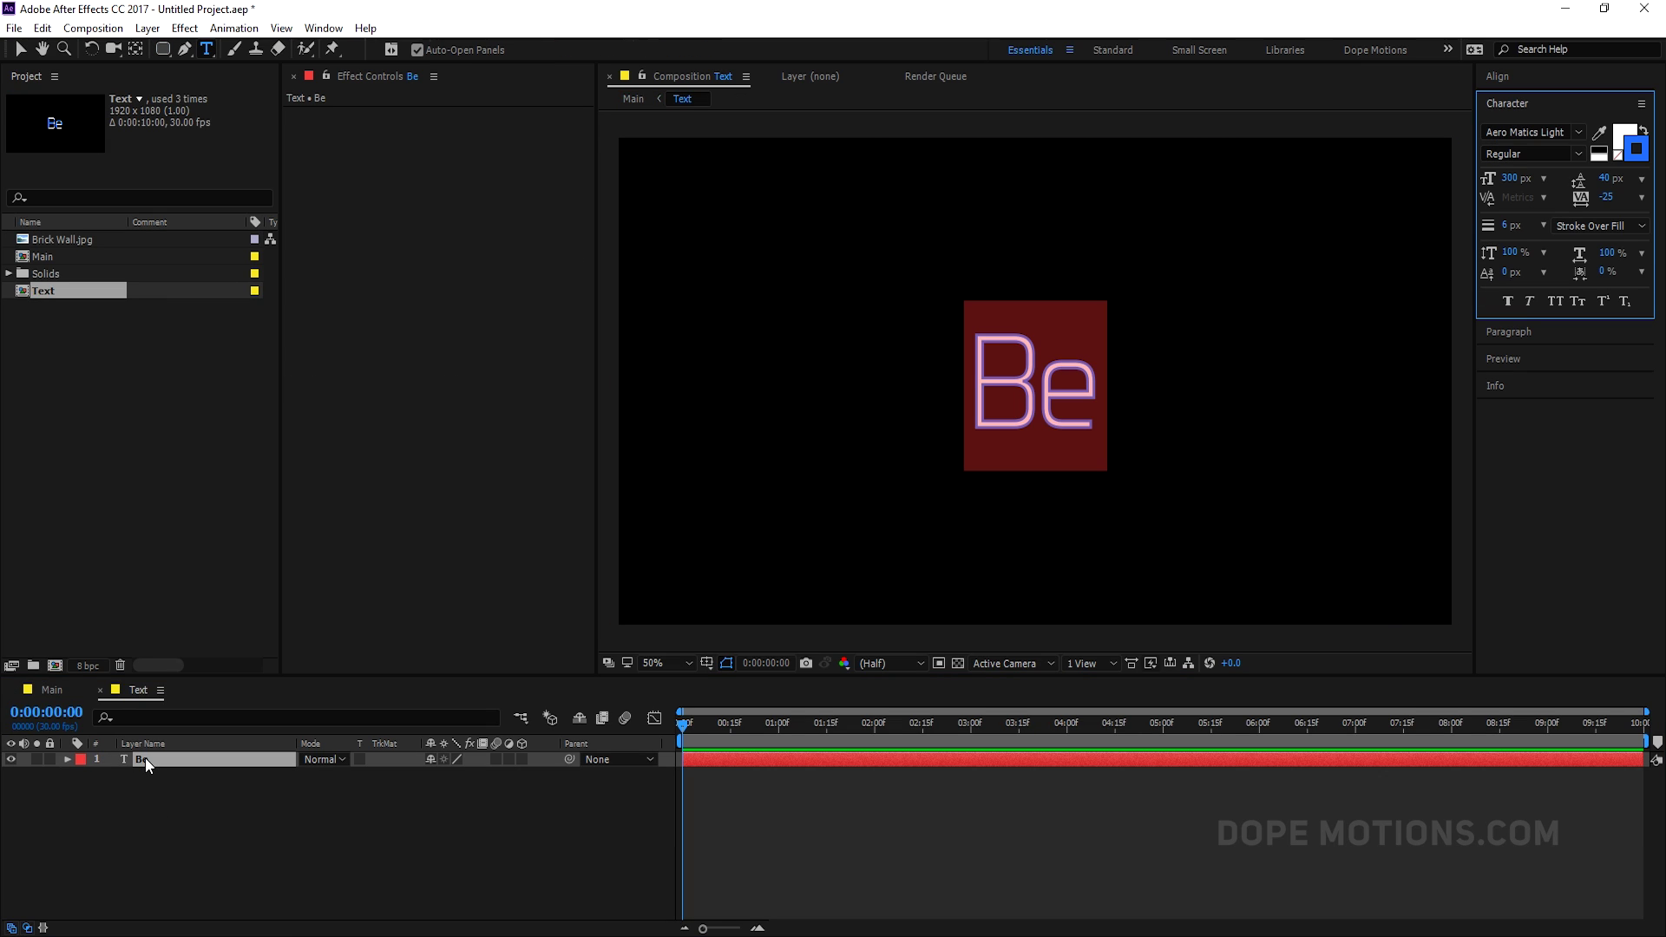
type("DOPE")
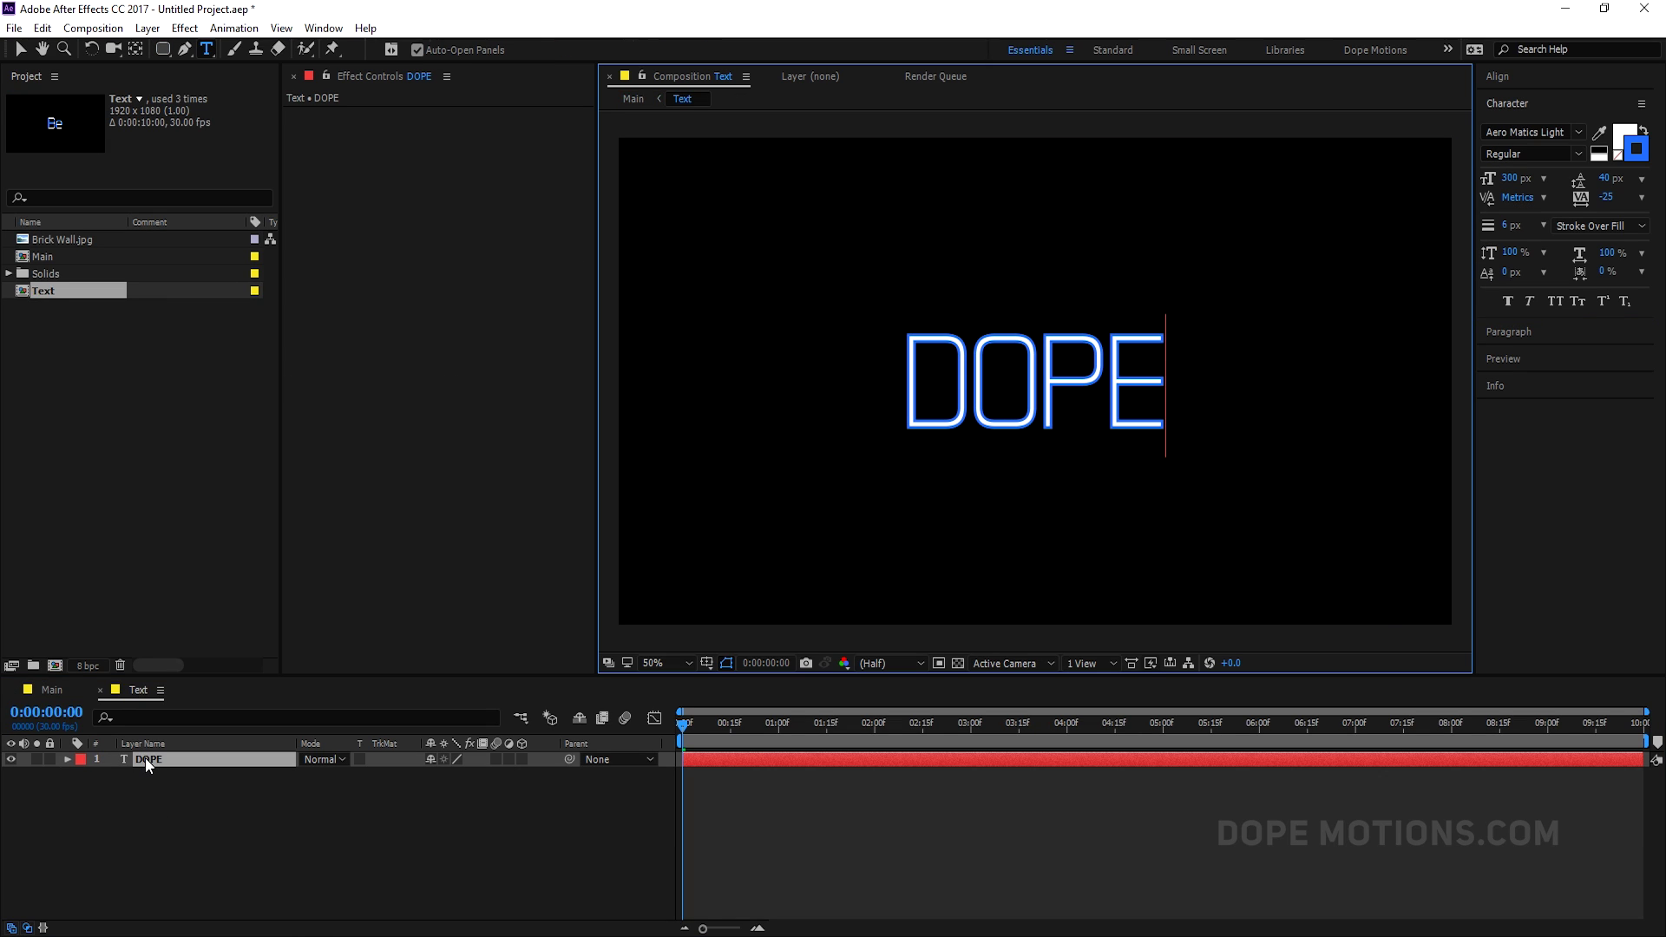
left_click(199, 863)
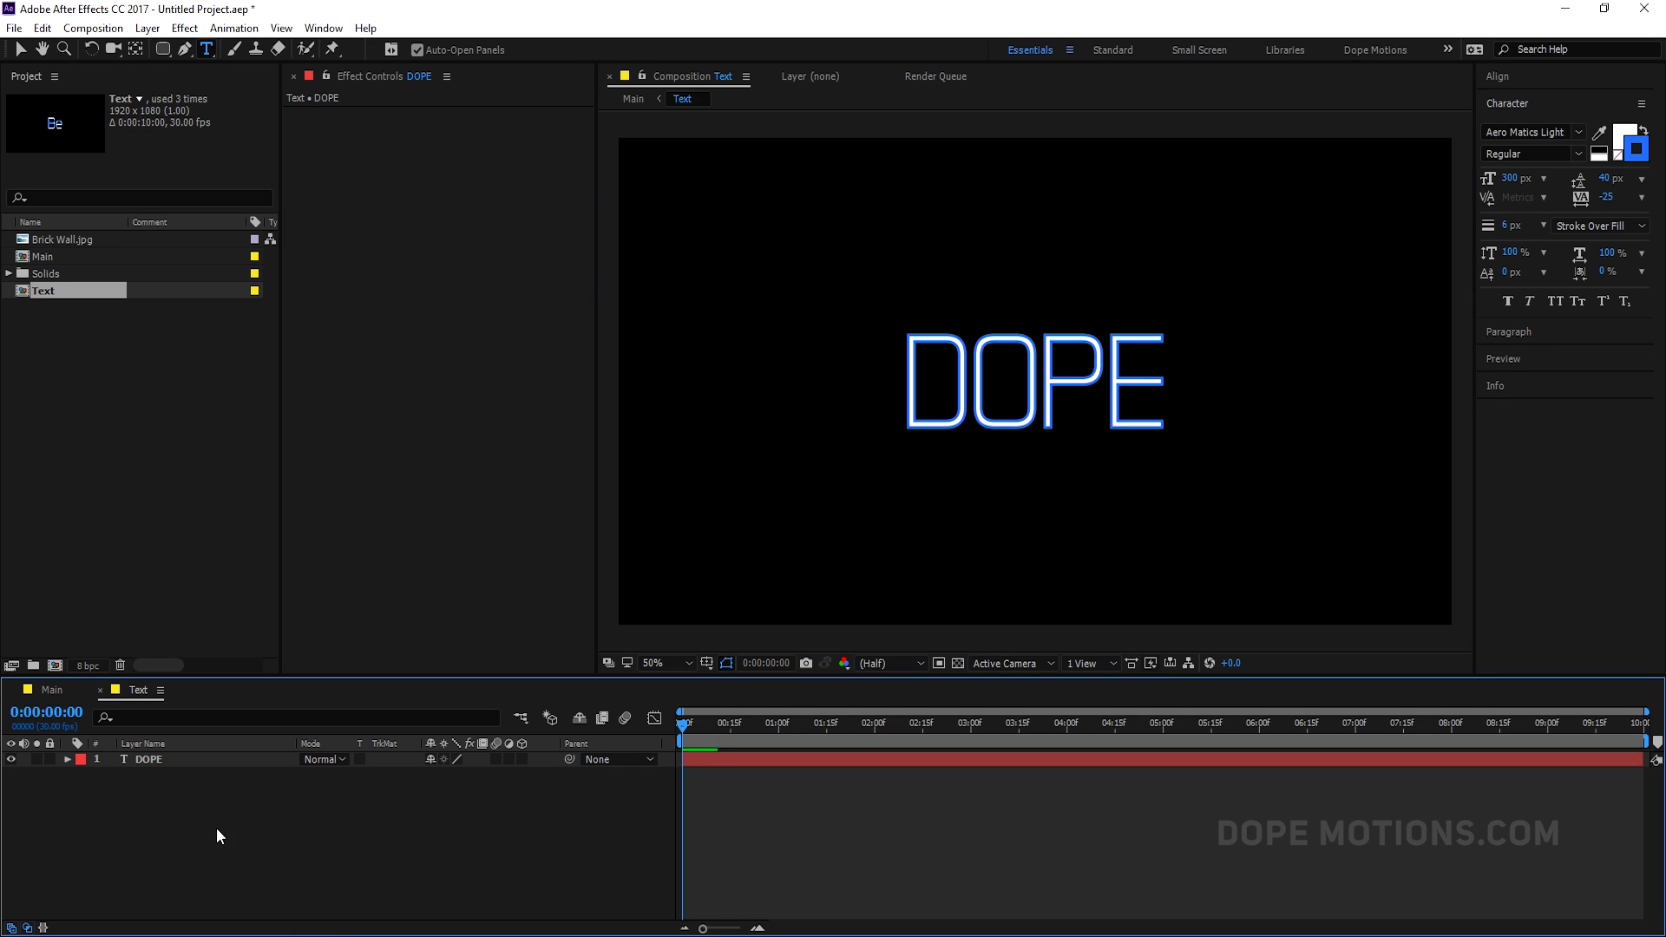
Step: Draw a rectangle around DOPE and centre it horizontally and vertically in the comp
left_click(163, 49)
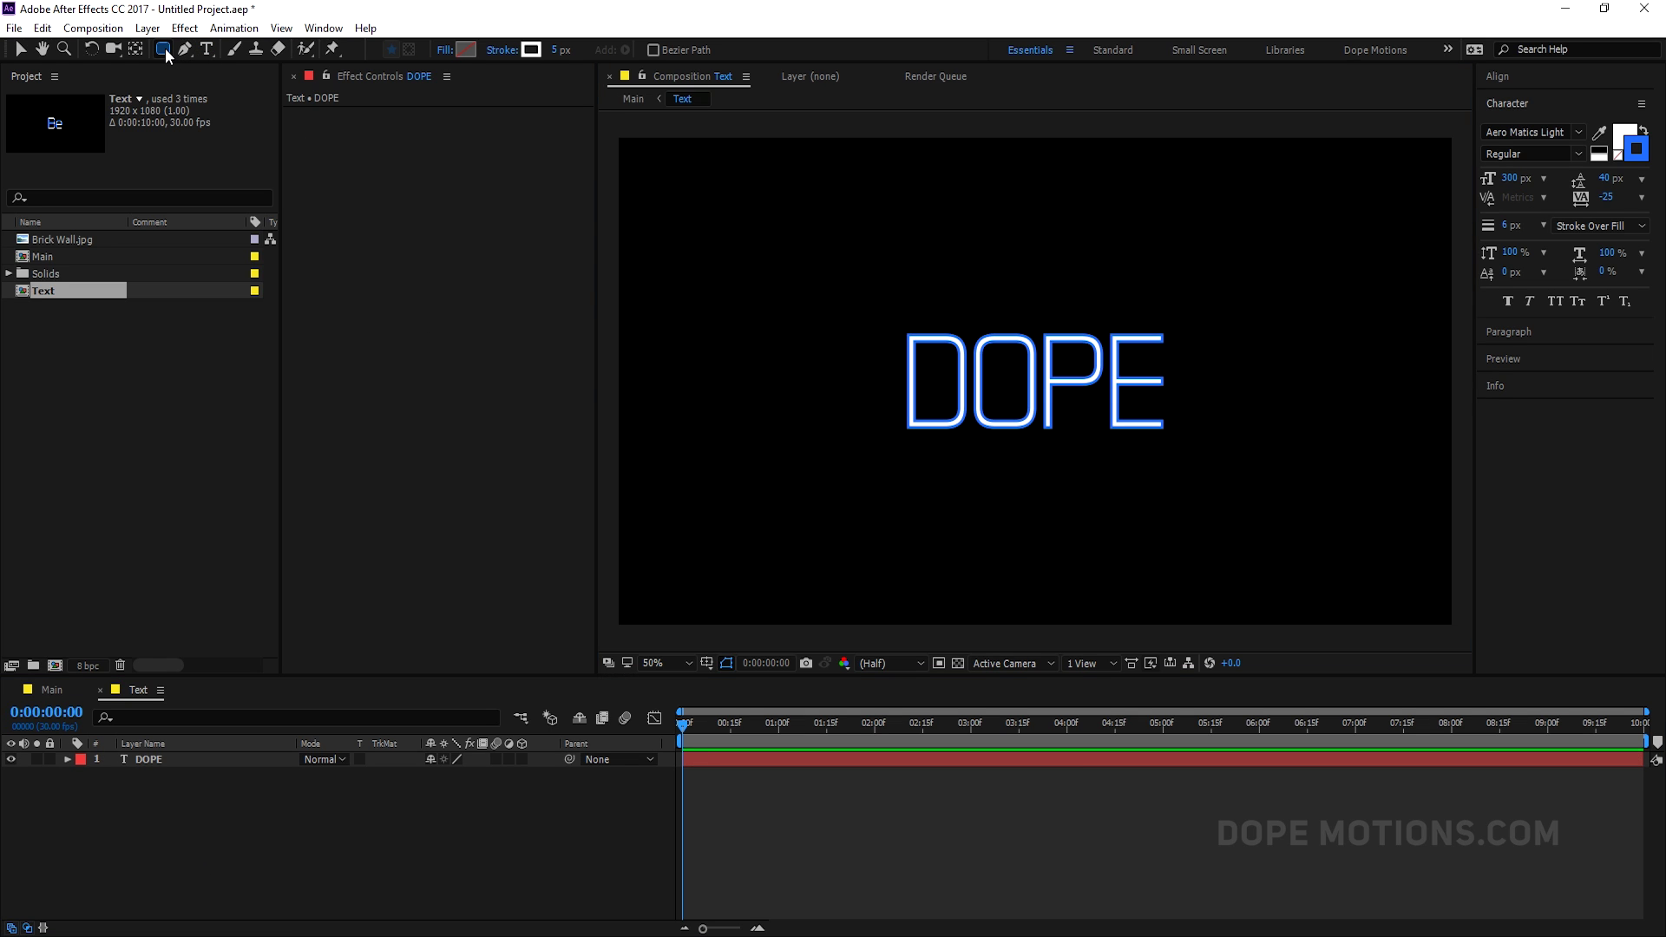
mouse_move(865, 307)
left_mouse_down()
mouse_move(915, 361)
mouse_move(1202, 459)
left_mouse_up()
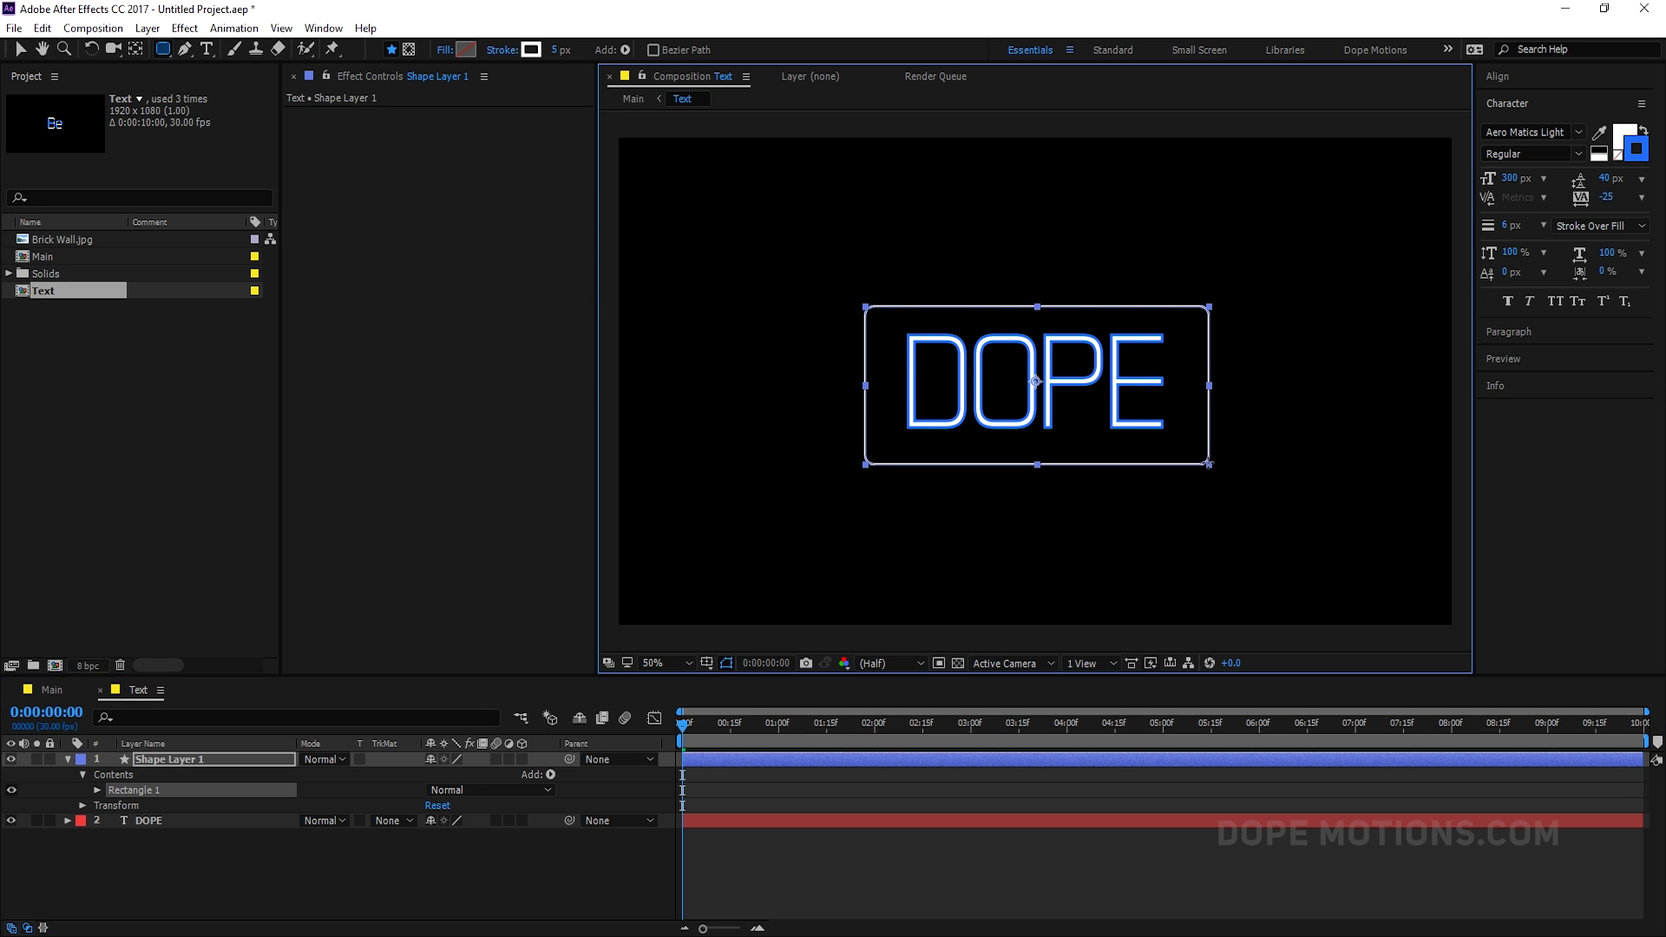
left_click(20, 50)
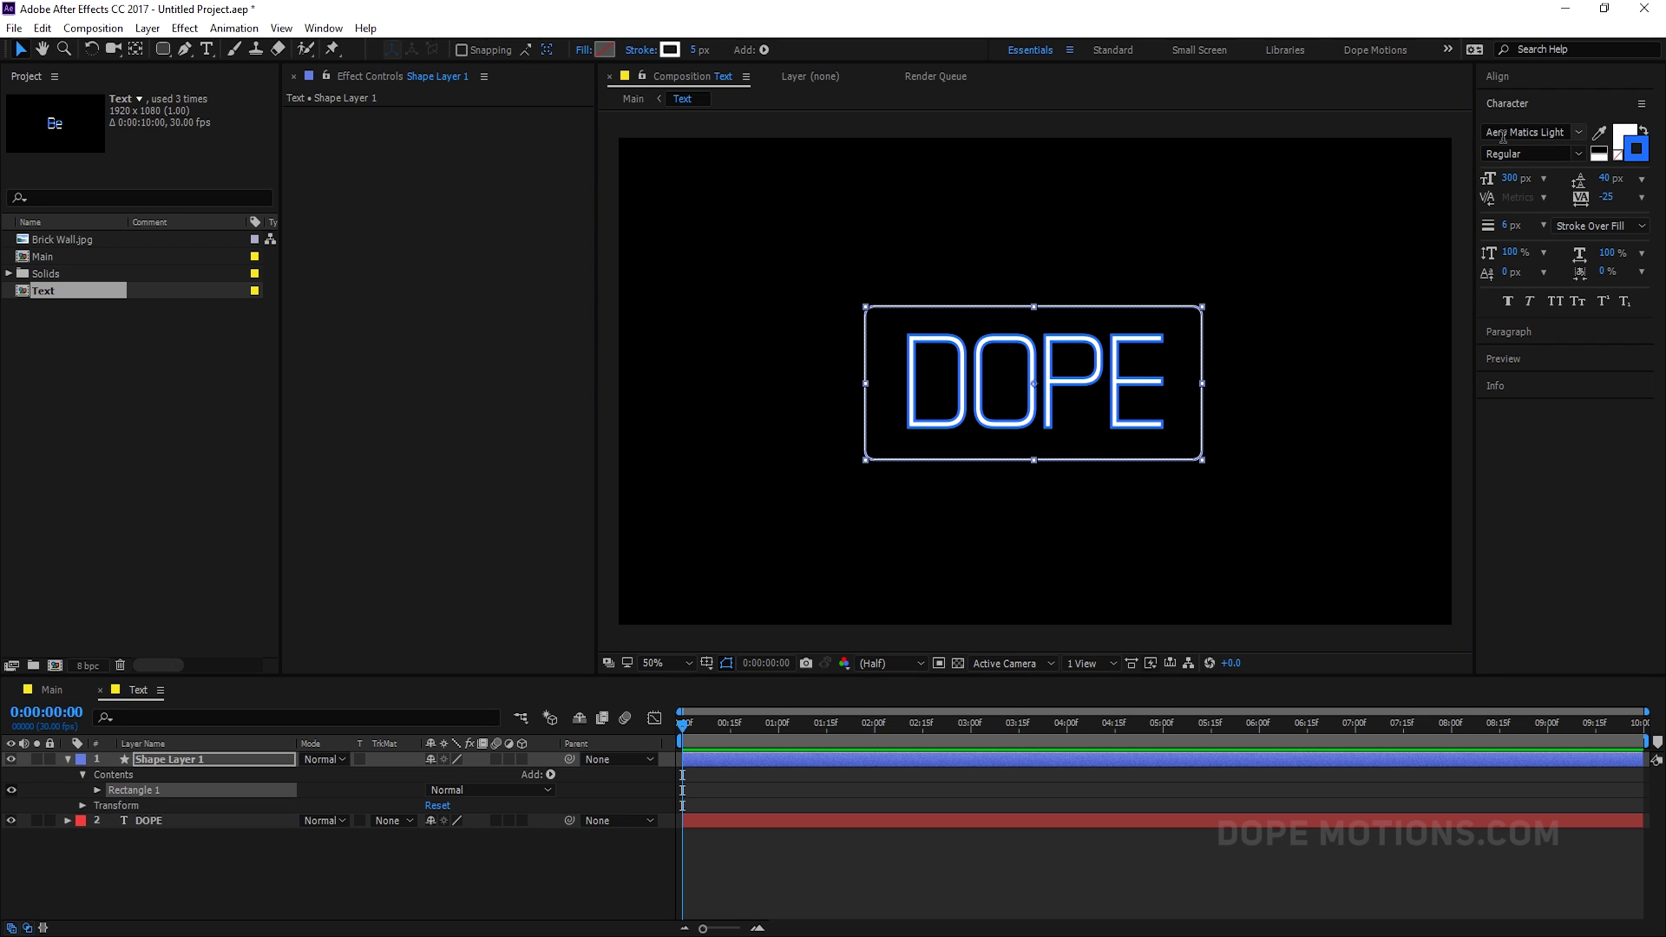
left_click(1501, 78)
left_click(1524, 122)
left_click(1613, 120)
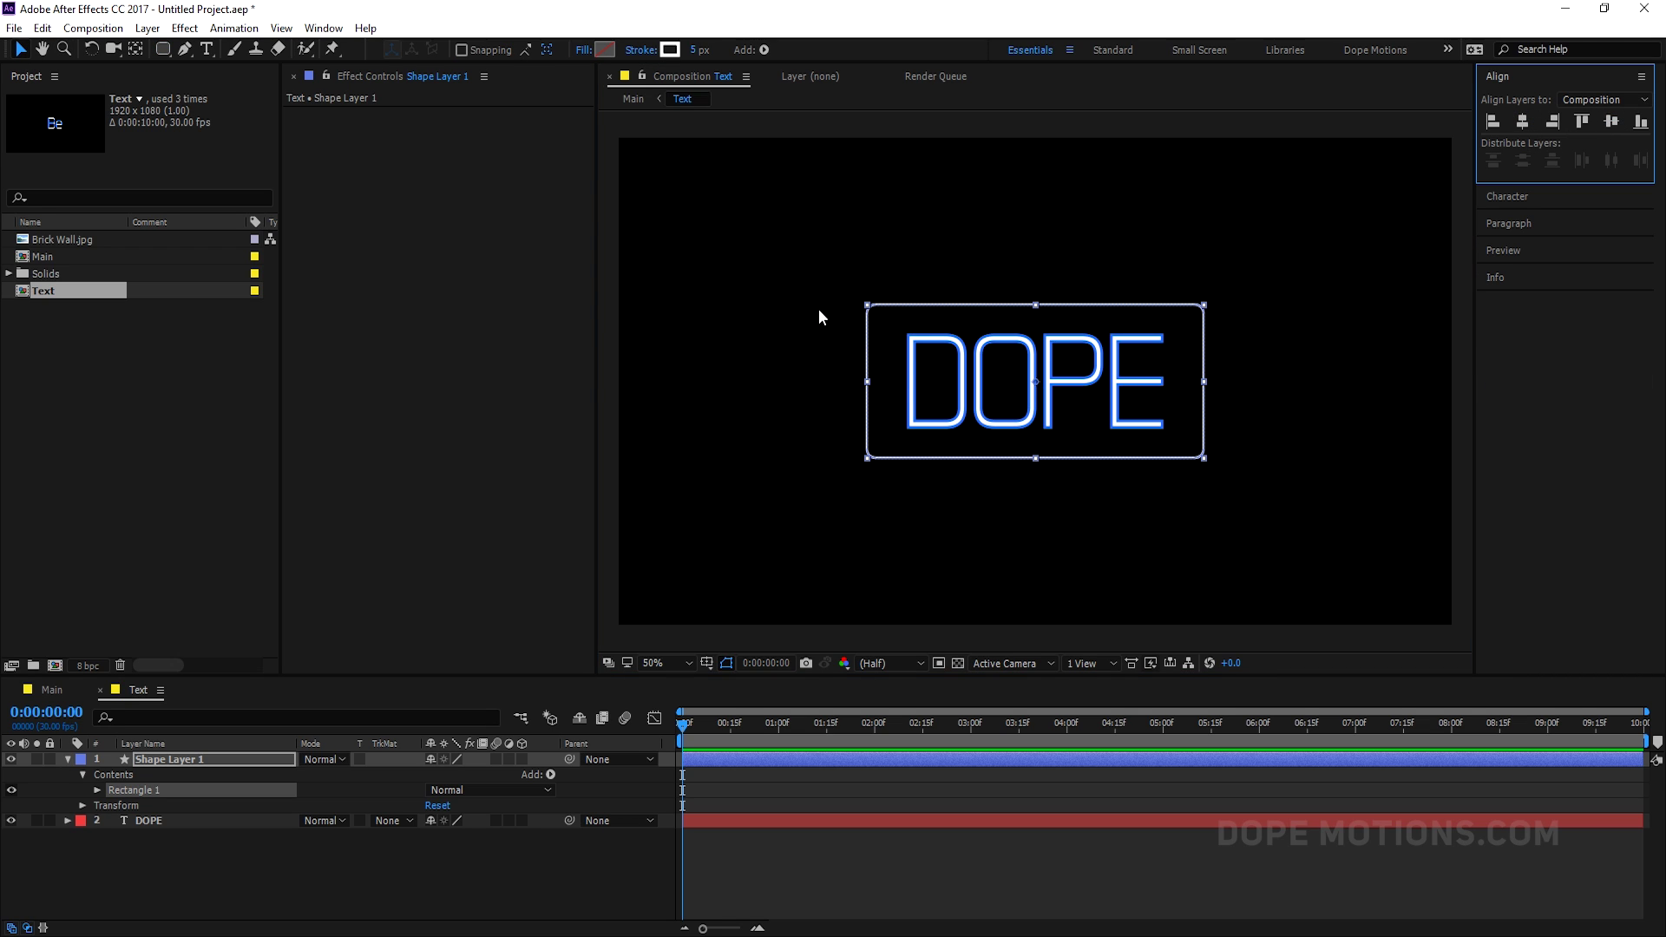
Step: Give the rectangle a 15 px stroke in the blue of the DOPE letters
left_click(699, 50)
type("15")
key("Return")
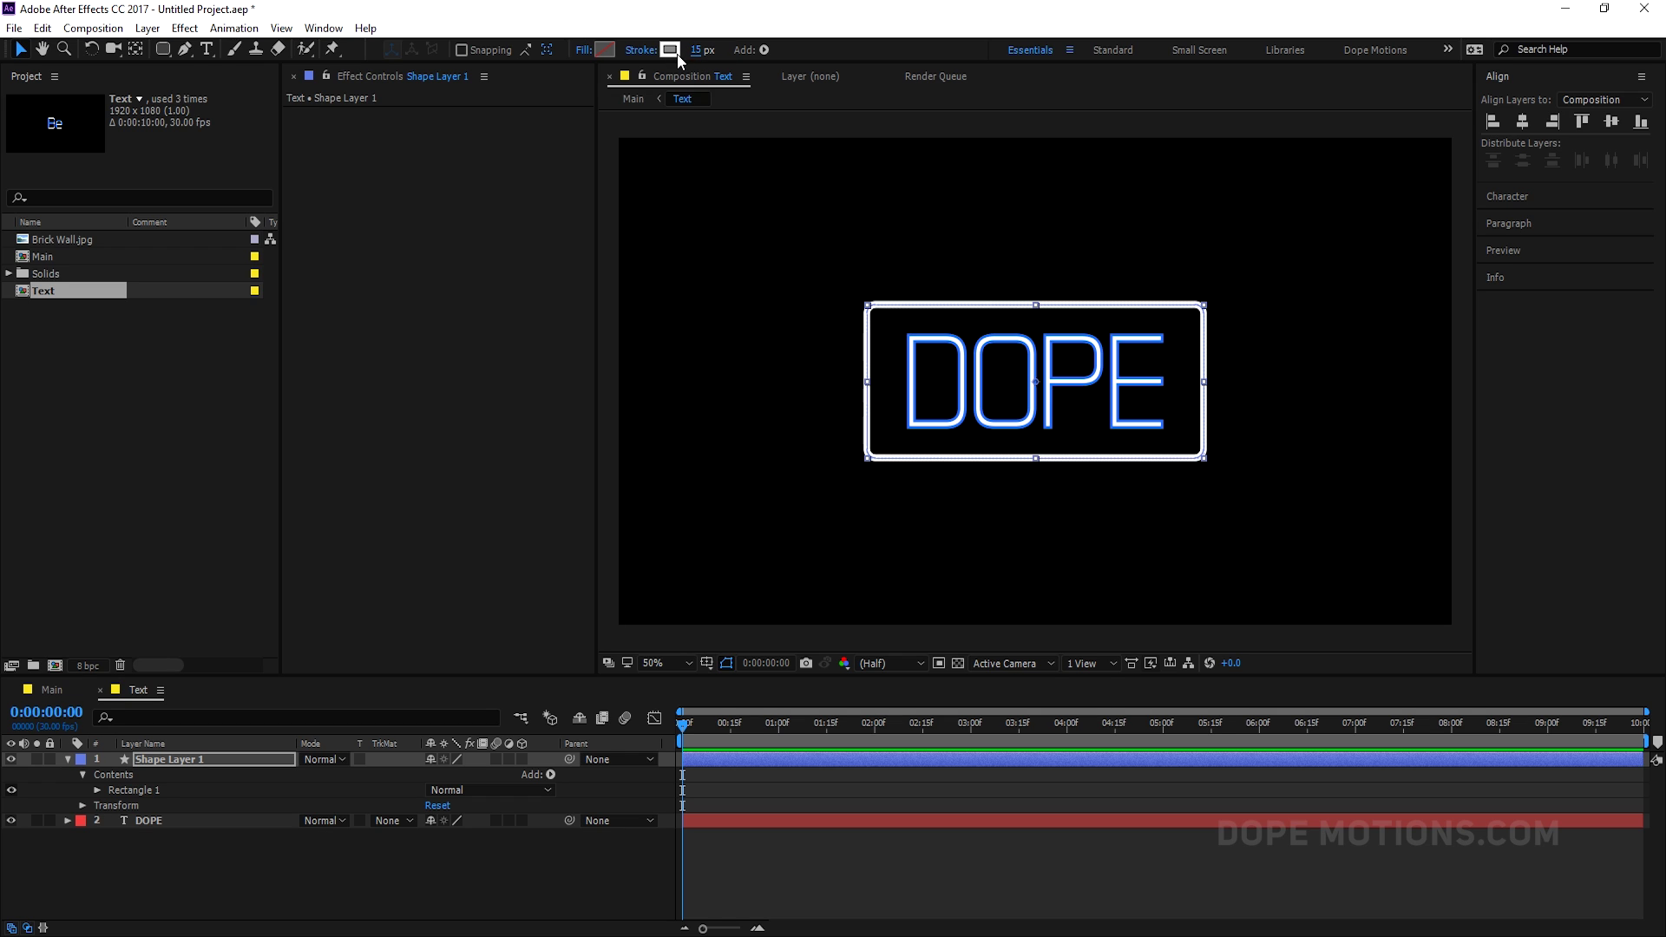
left_click(669, 50)
left_click(682, 387)
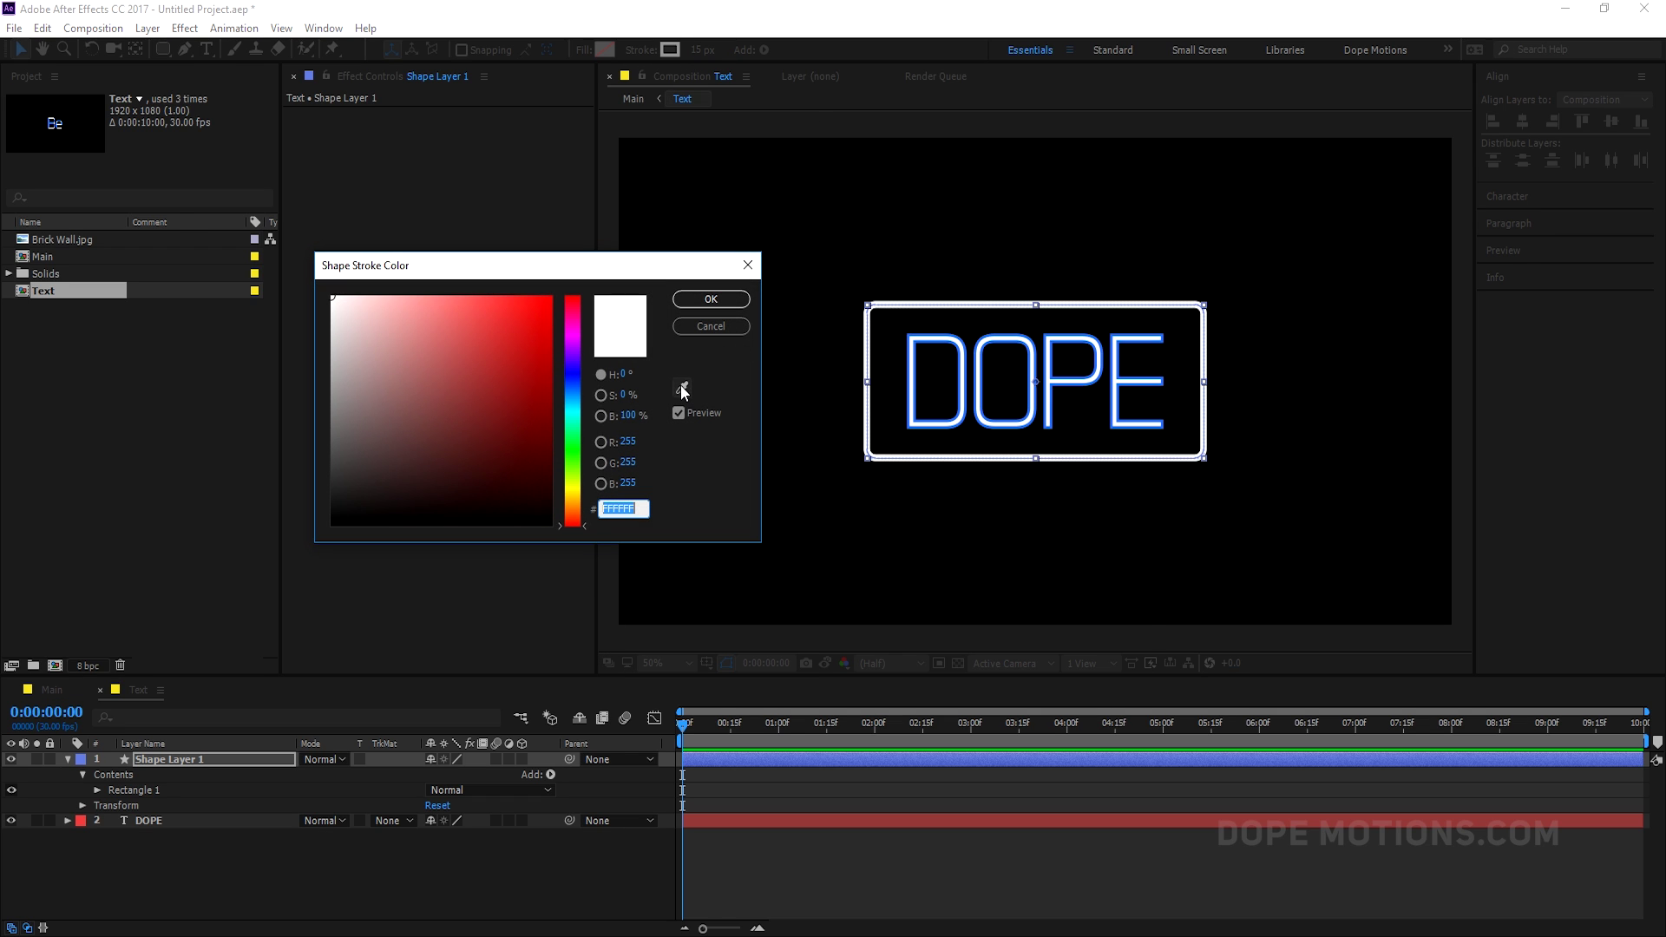
left_click(970, 395)
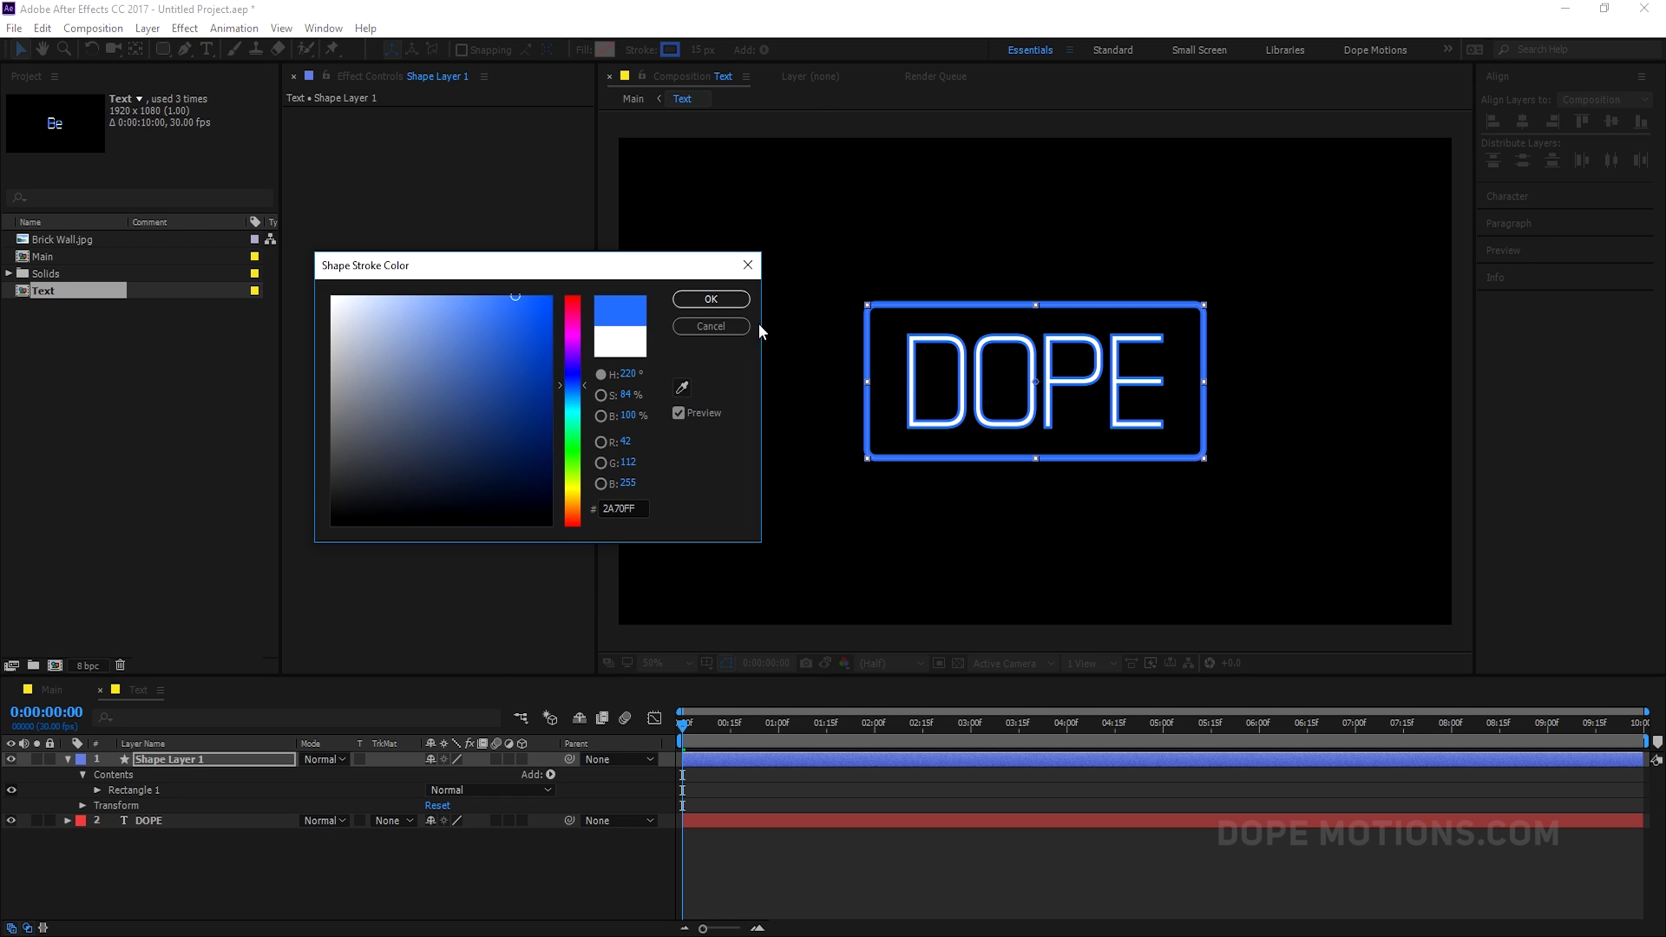
left_click(713, 300)
key("slash")
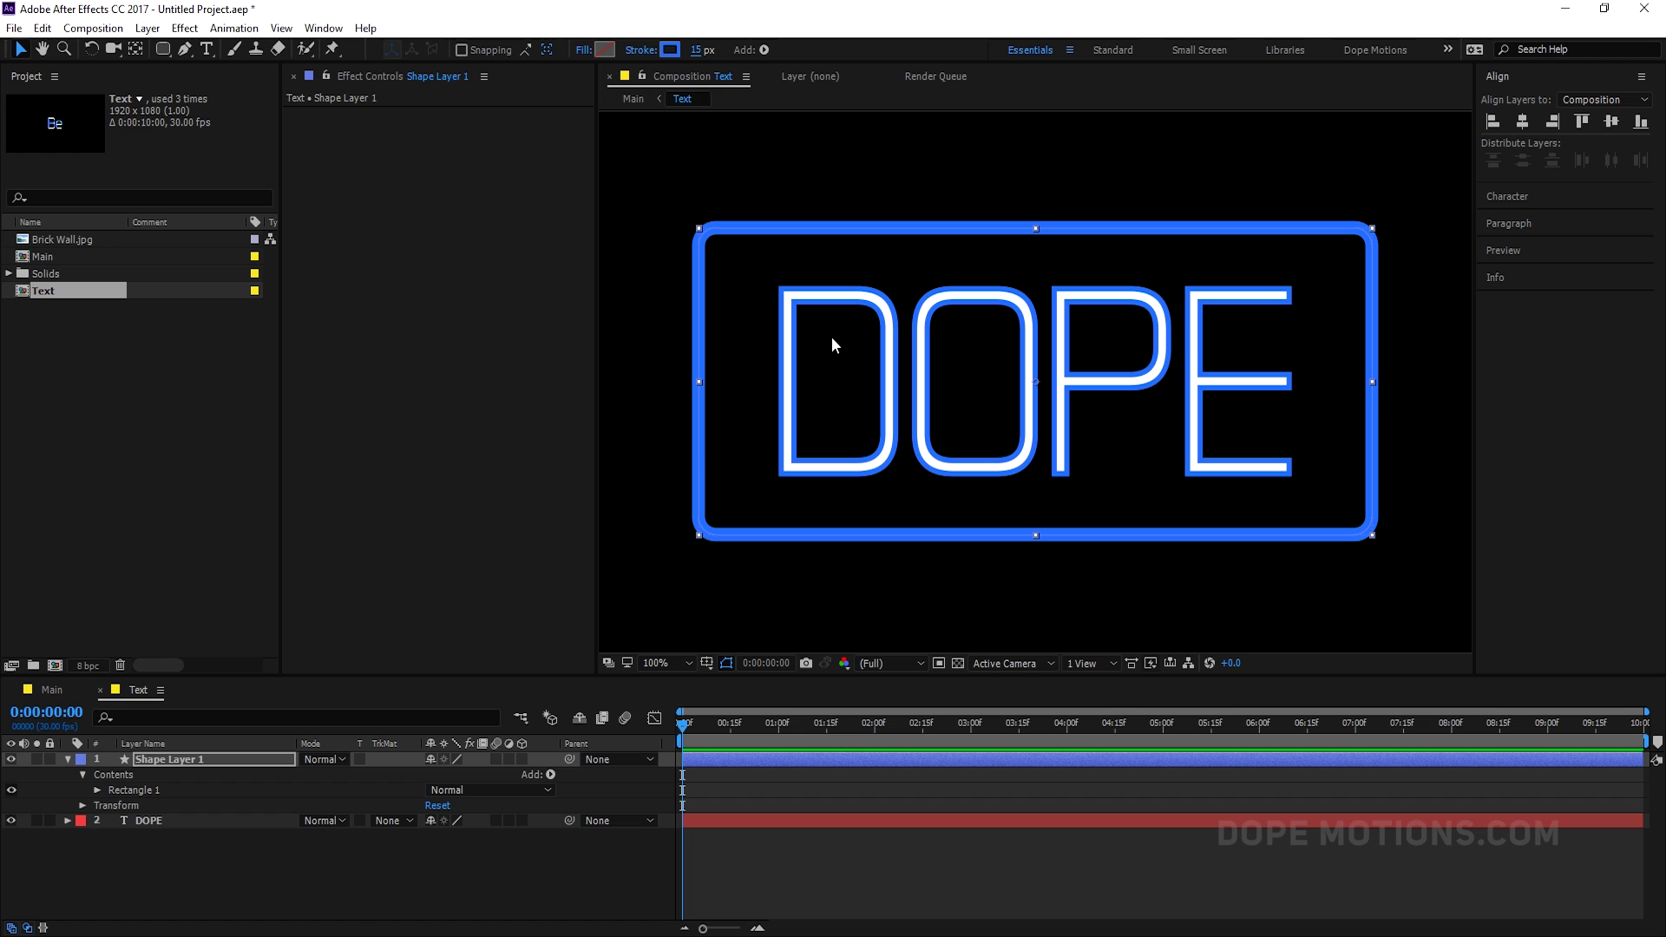
Step: Duplicate the rectangle layer and give the copy a thinner white FFFFFF stroke
left_click(68, 760)
left_click(160, 761)
key("ctrl+d")
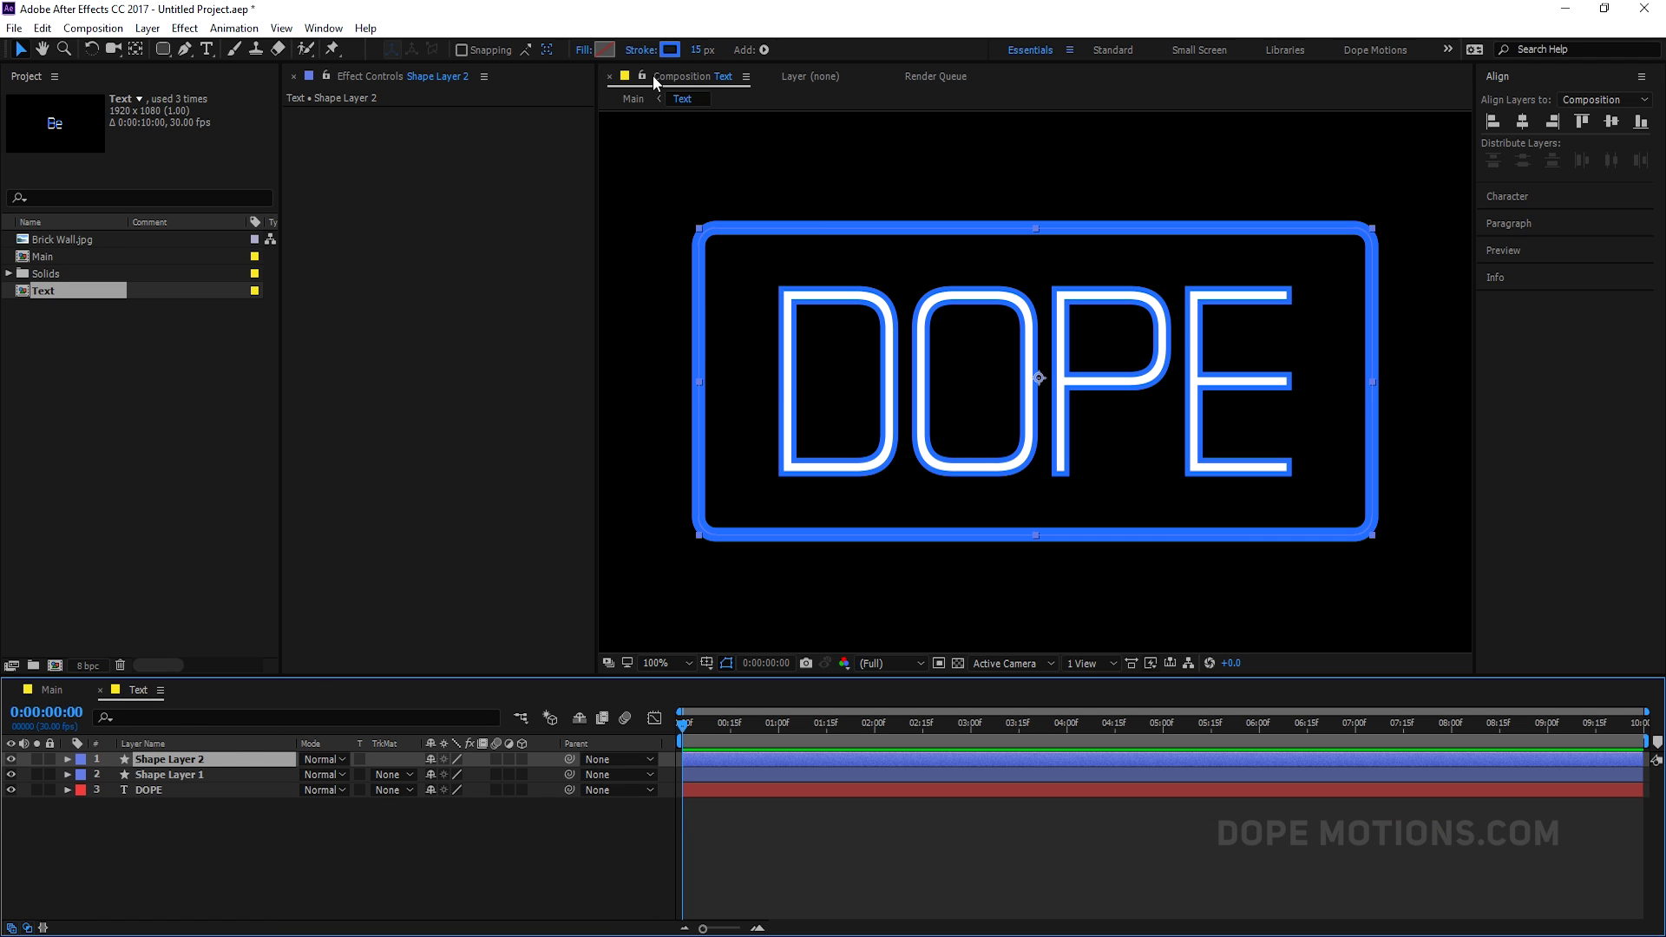
left_click(699, 50)
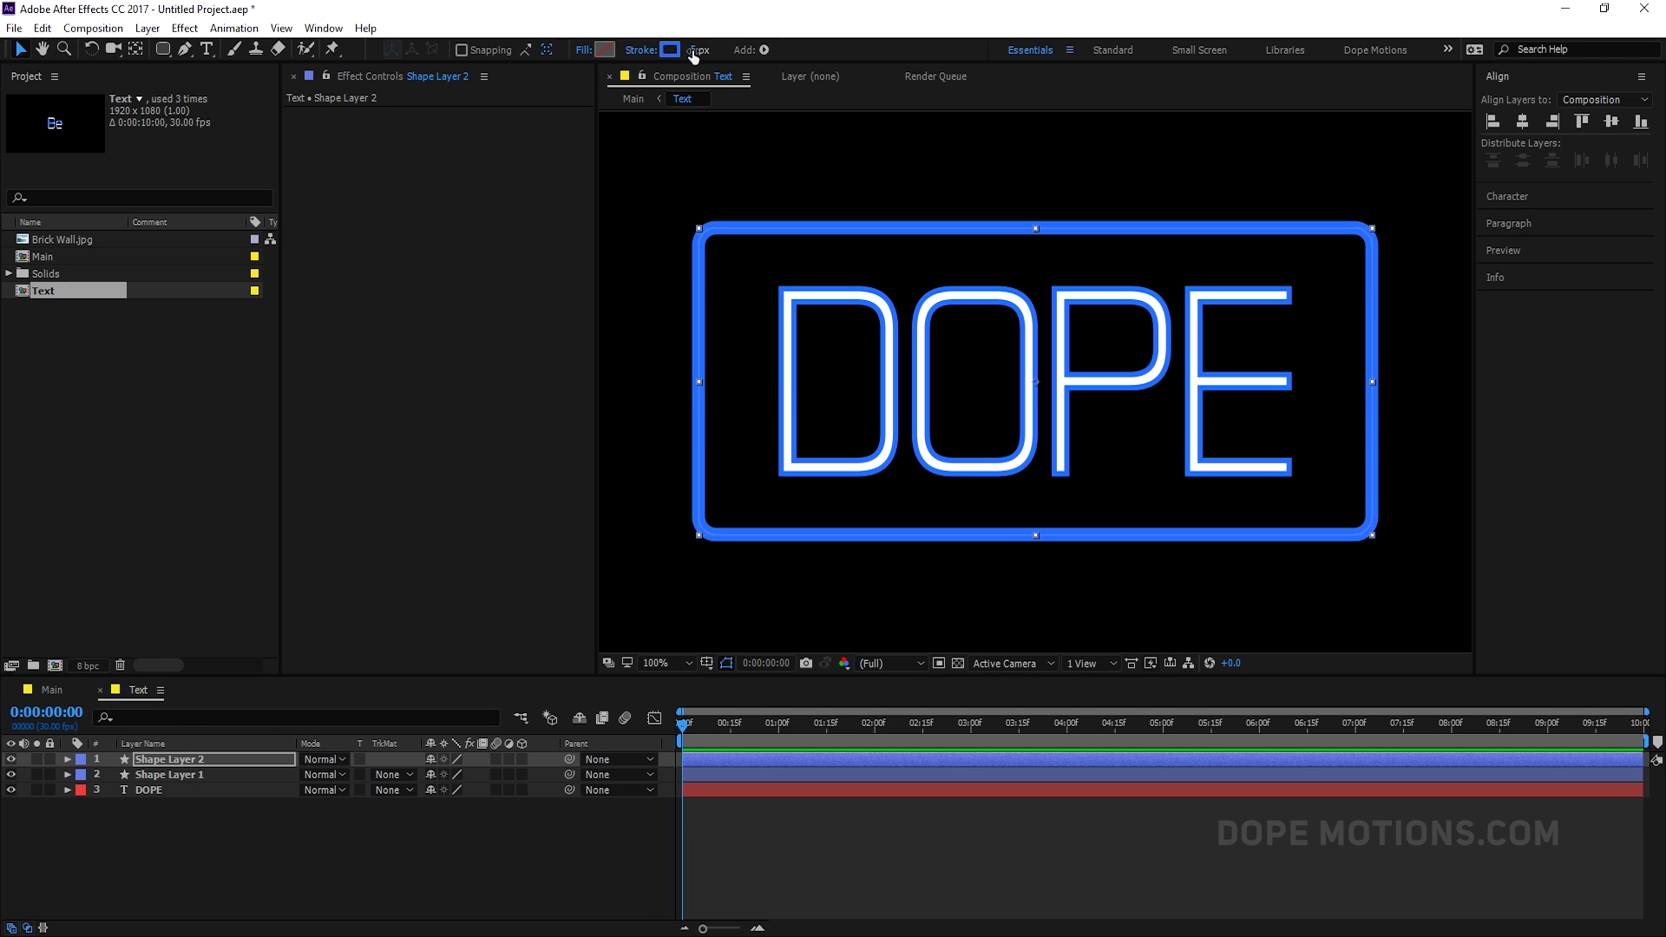
left_click(669, 49)
type("FFFFFF")
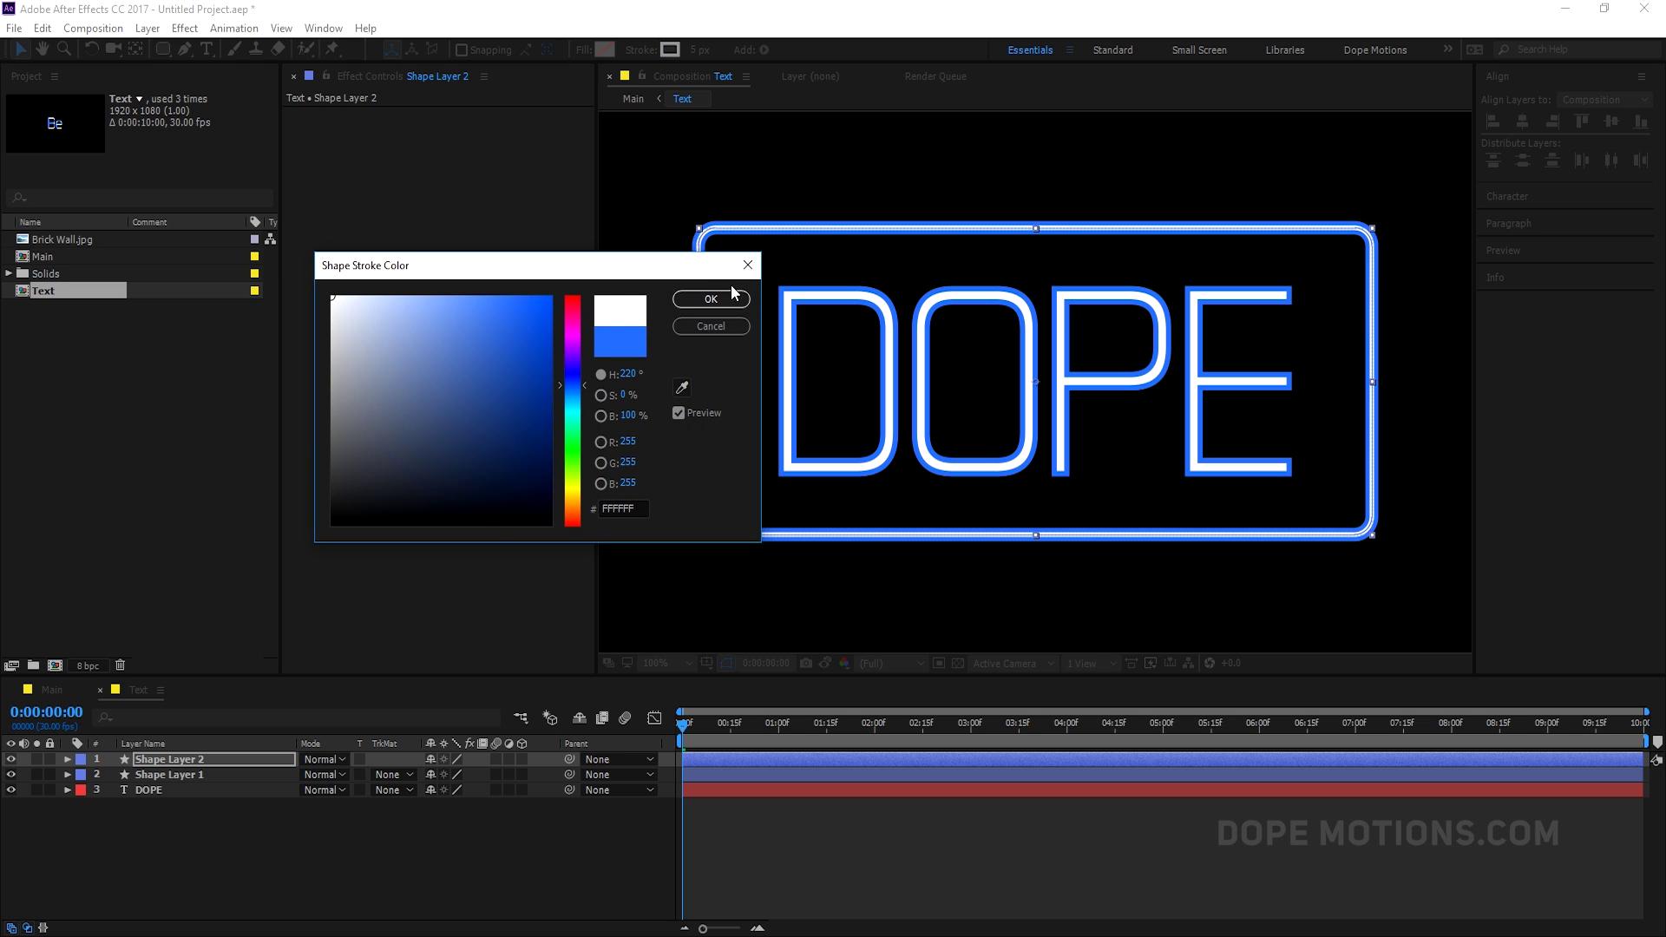
left_click(711, 300)
left_click(252, 803)
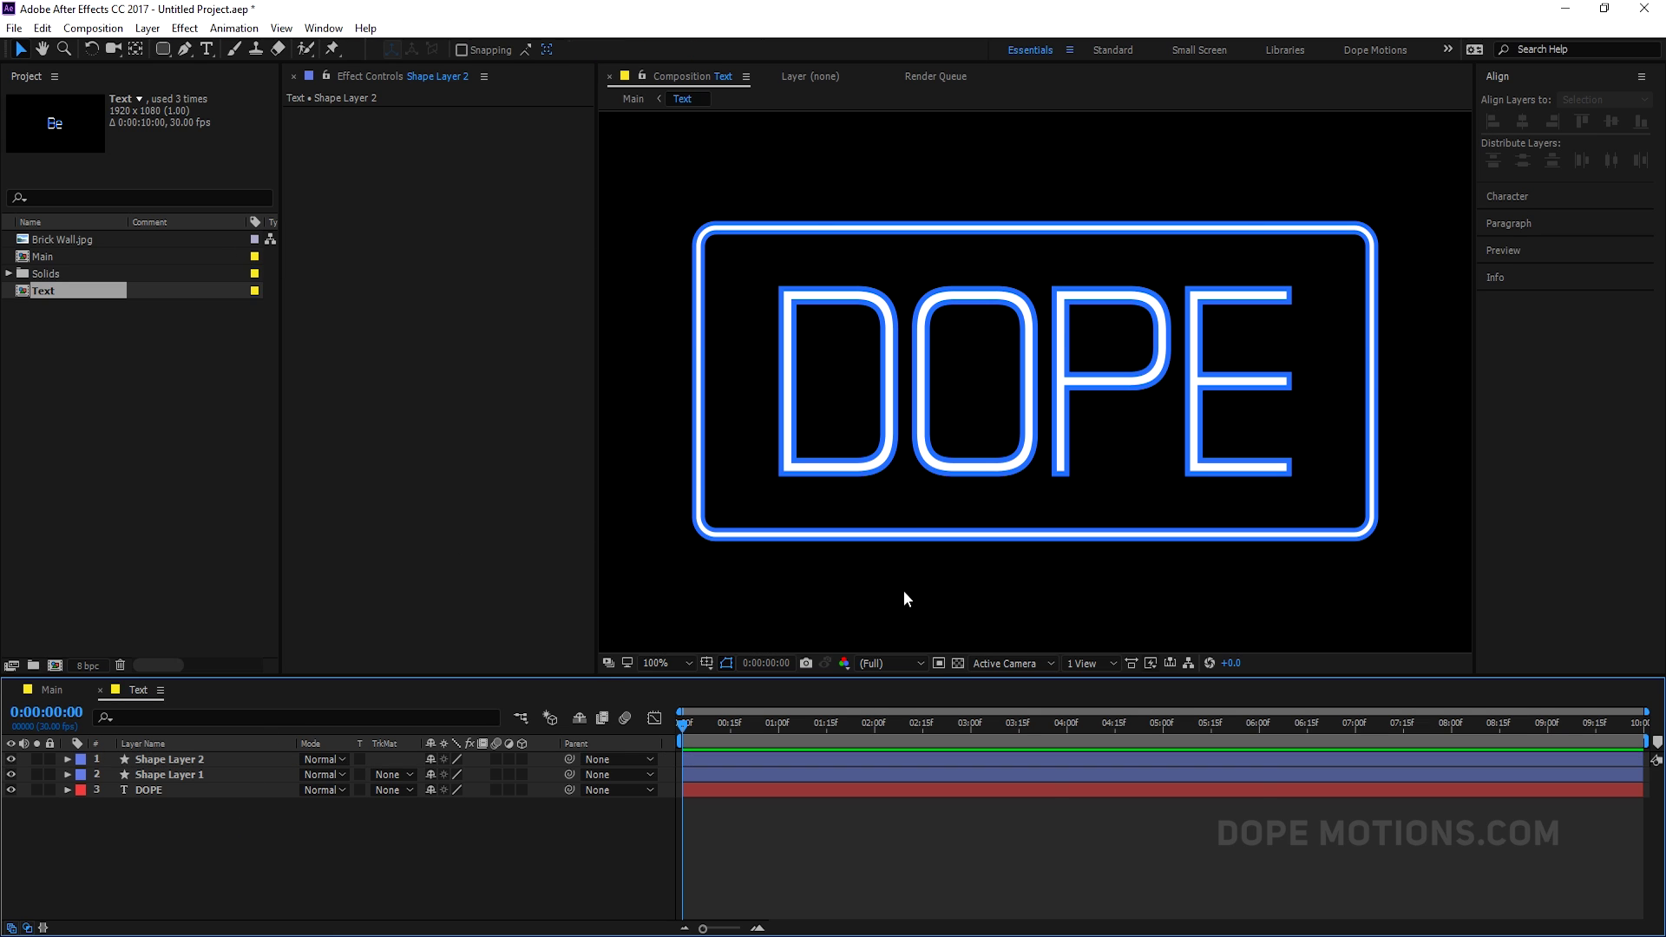
key("comma")
Step: In Main, pull the Lights mask's top-left and lower-left corners out past the DOPE sign
left_click(56, 691)
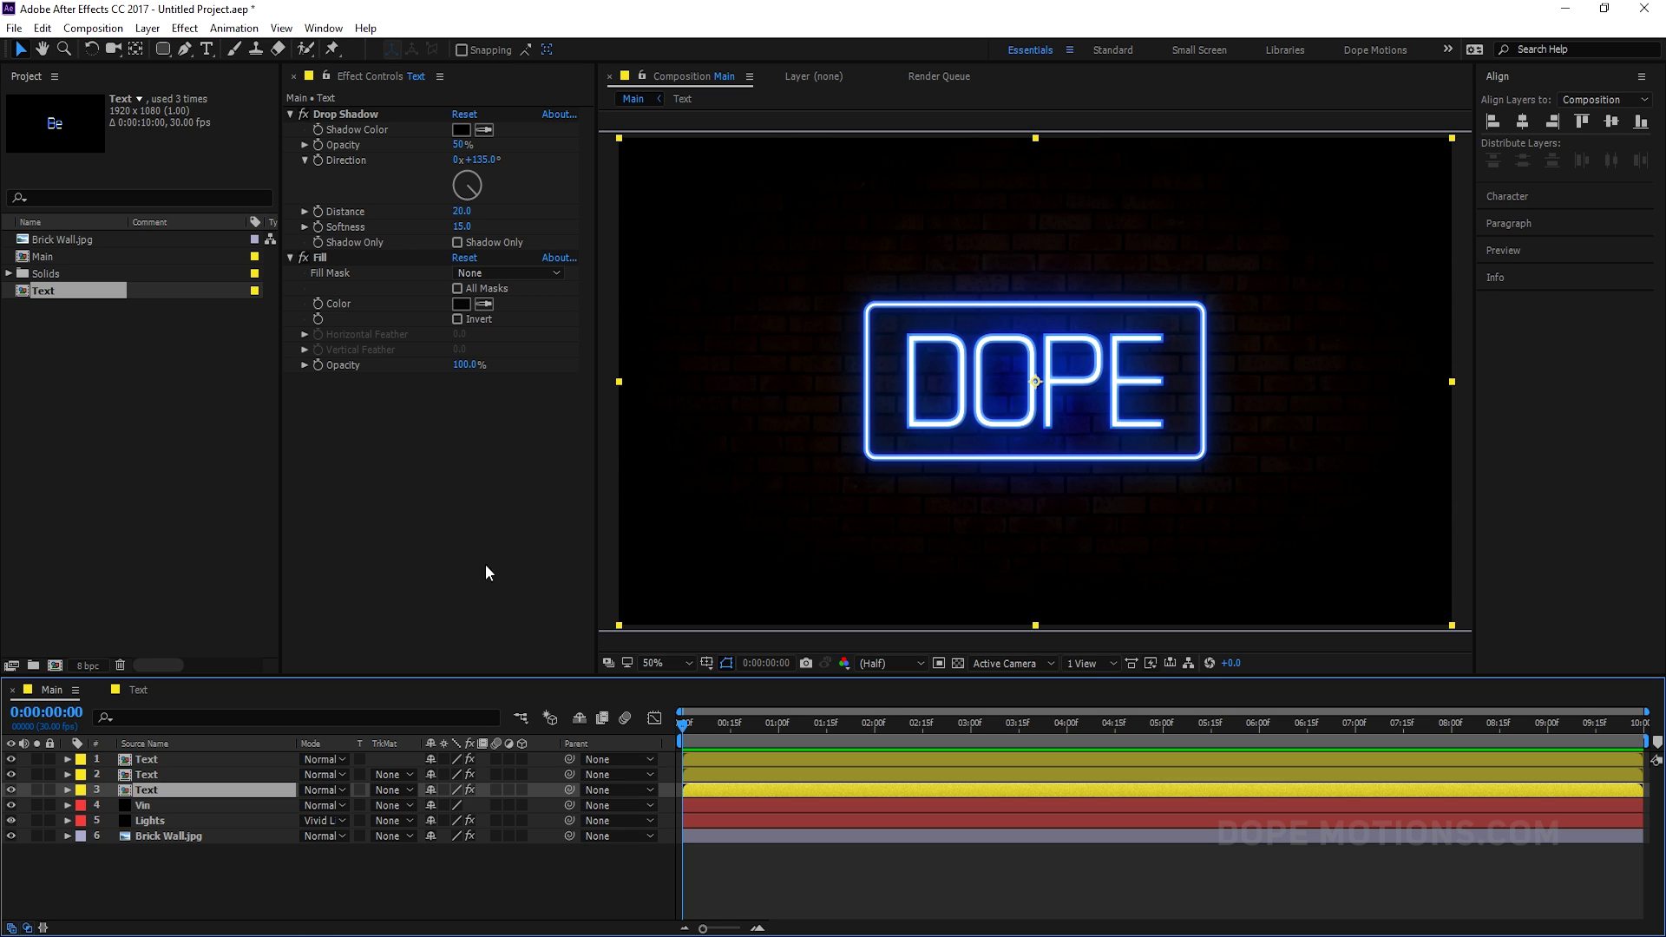
left_click(149, 821)
left_click(966, 327)
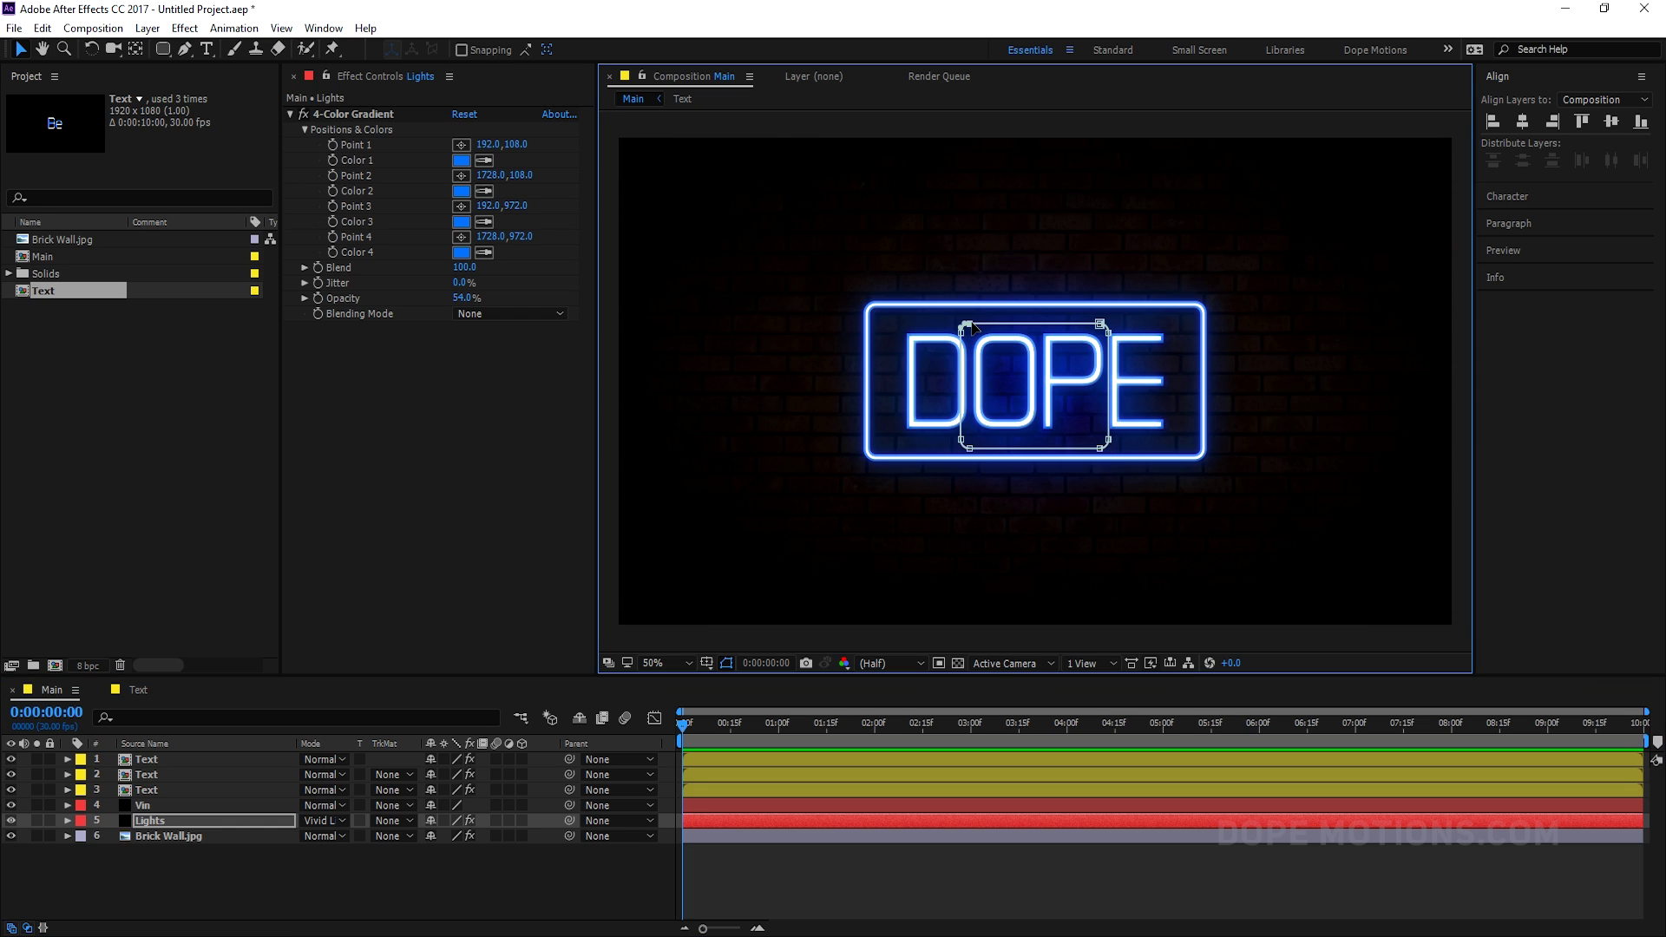
left_click_drag(960, 339, 855, 302)
left_click(963, 447)
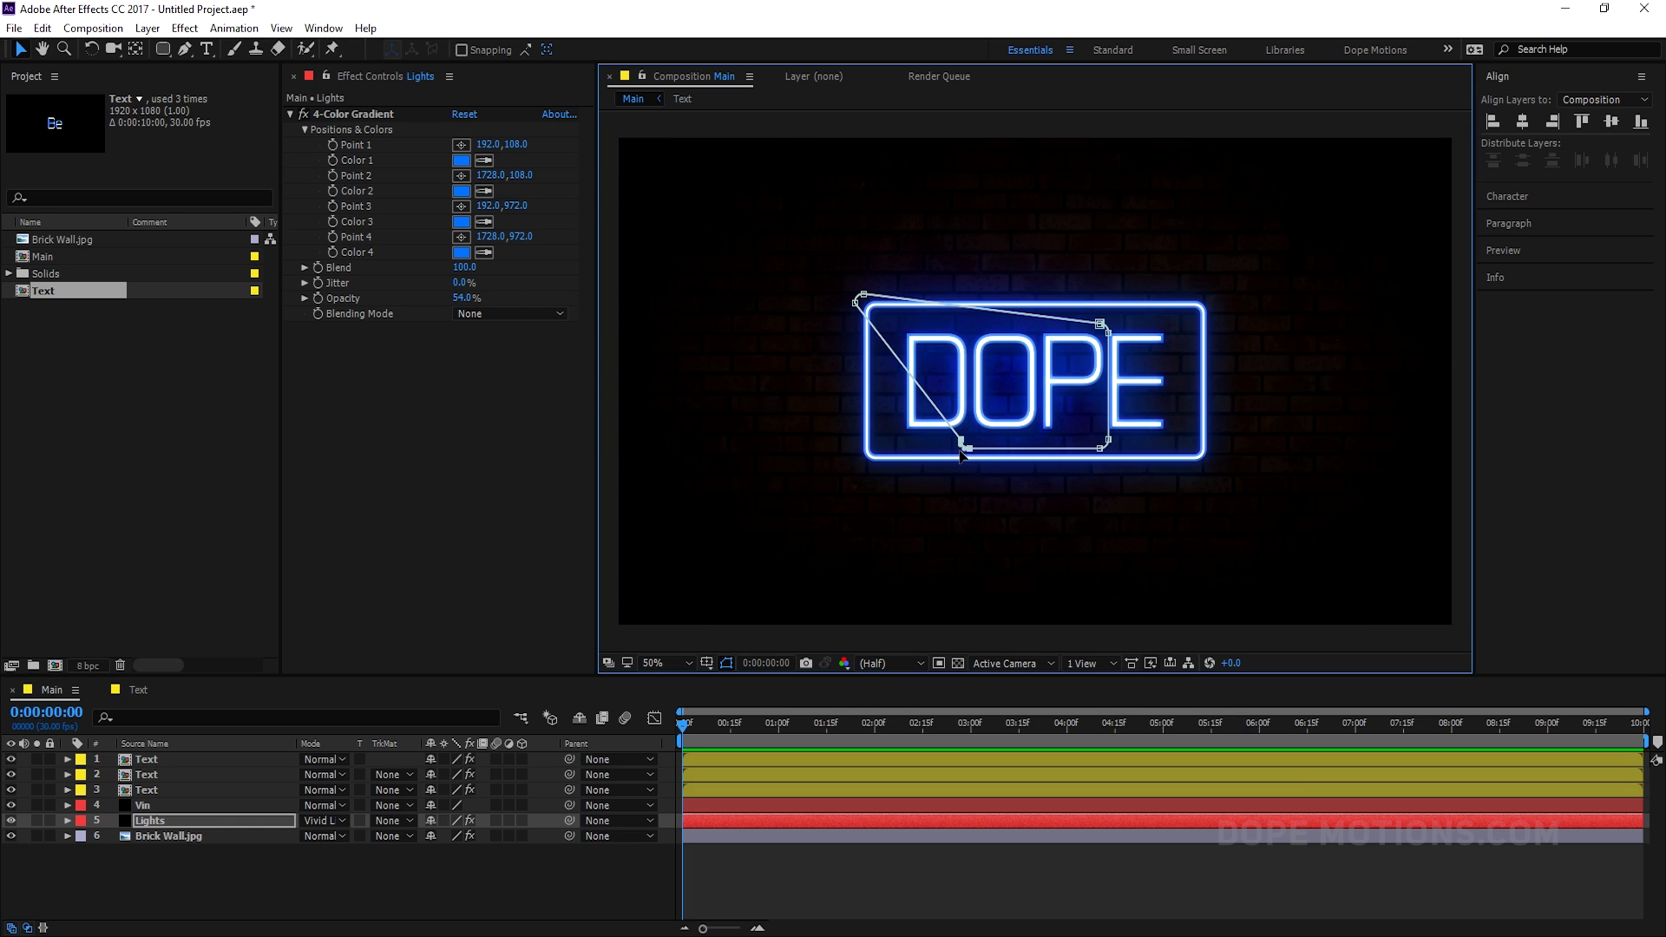
left_click_drag(966, 450, 857, 470)
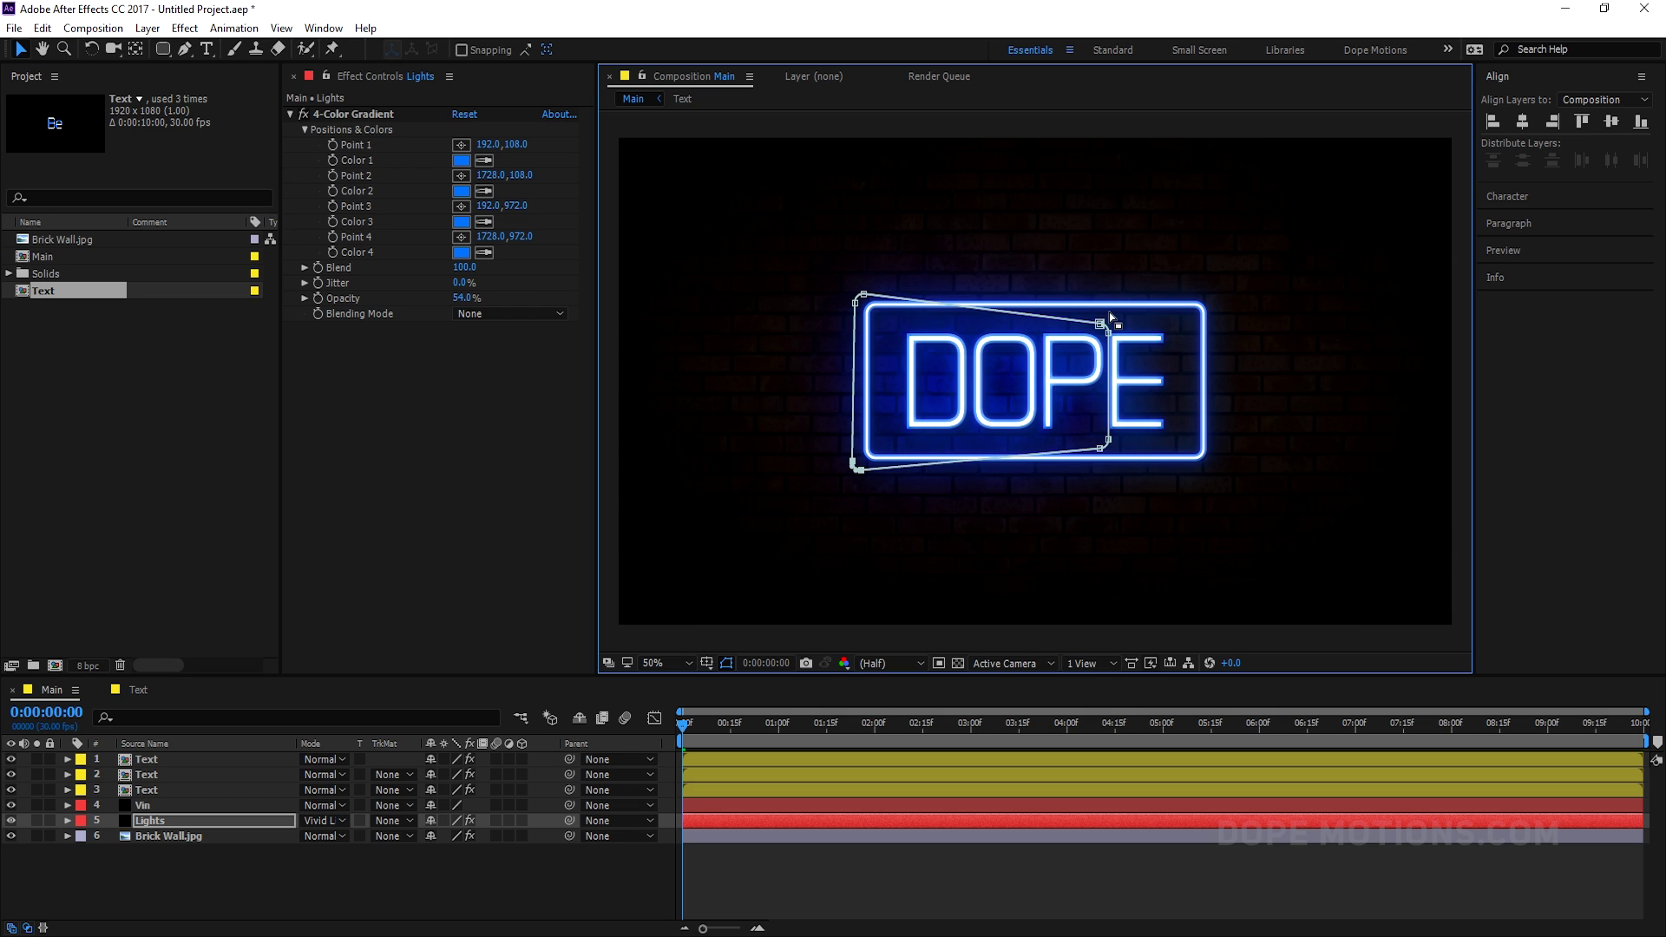
Step: Extend the mask's right corners over the sign, then zoom the timeline to 0–5 seconds
left_click_drag(1130, 311, 1210, 297)
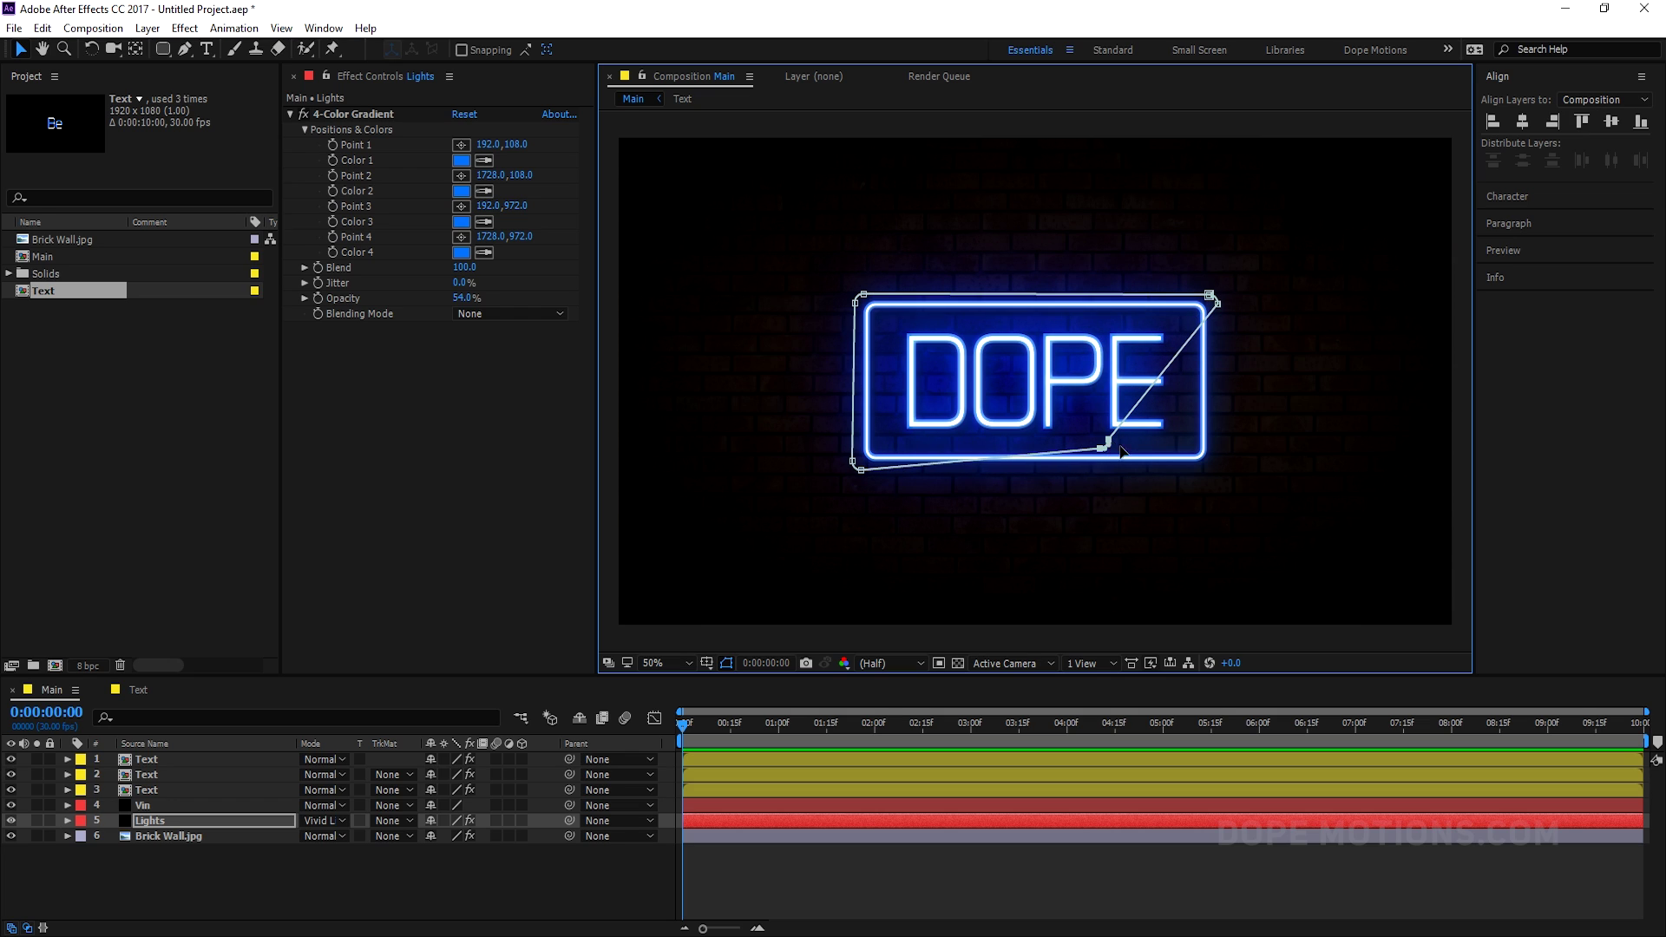
left_click_drag(1122, 451, 1218, 471)
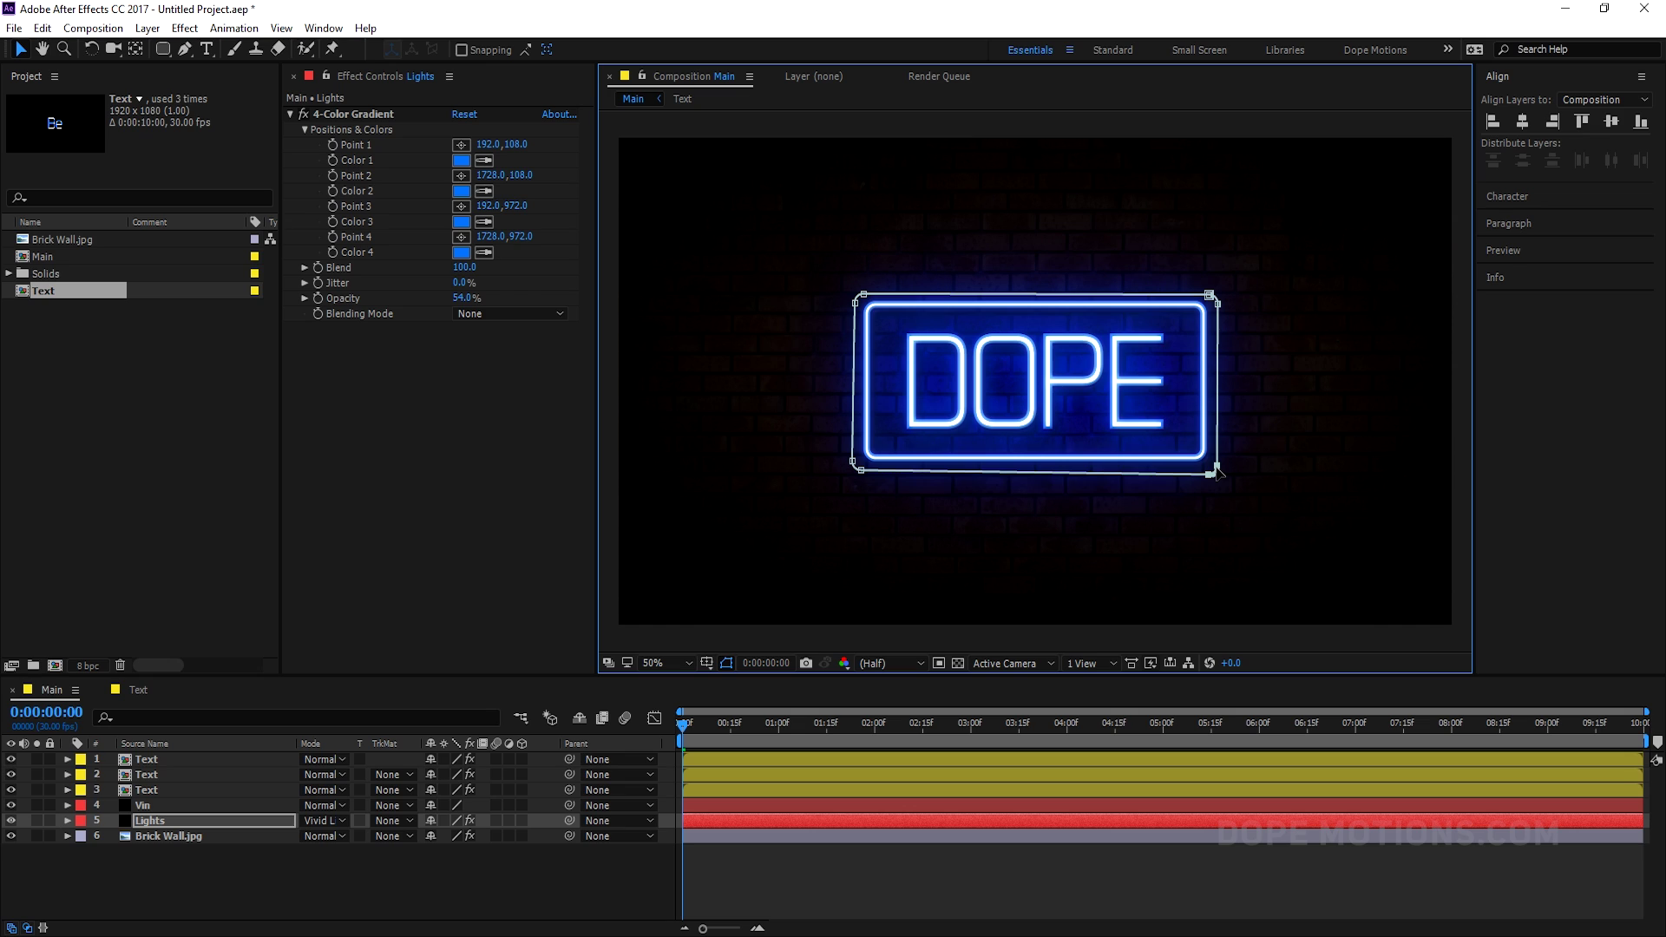
left_click(361, 877)
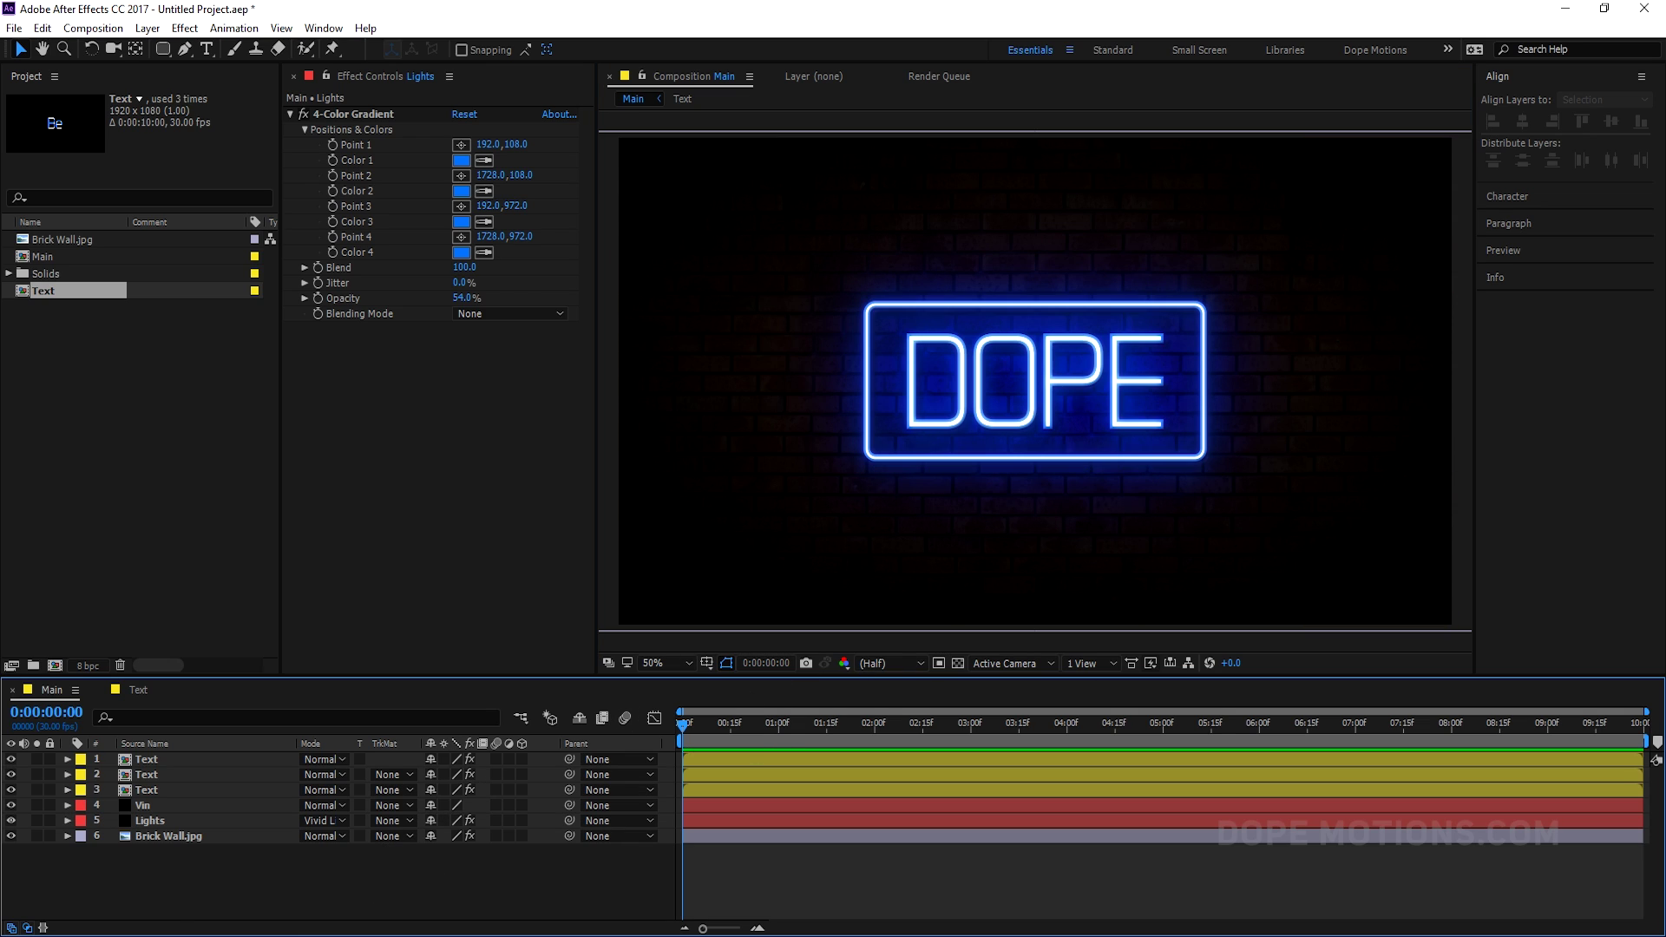
scroll(740, 866, "up", 2)
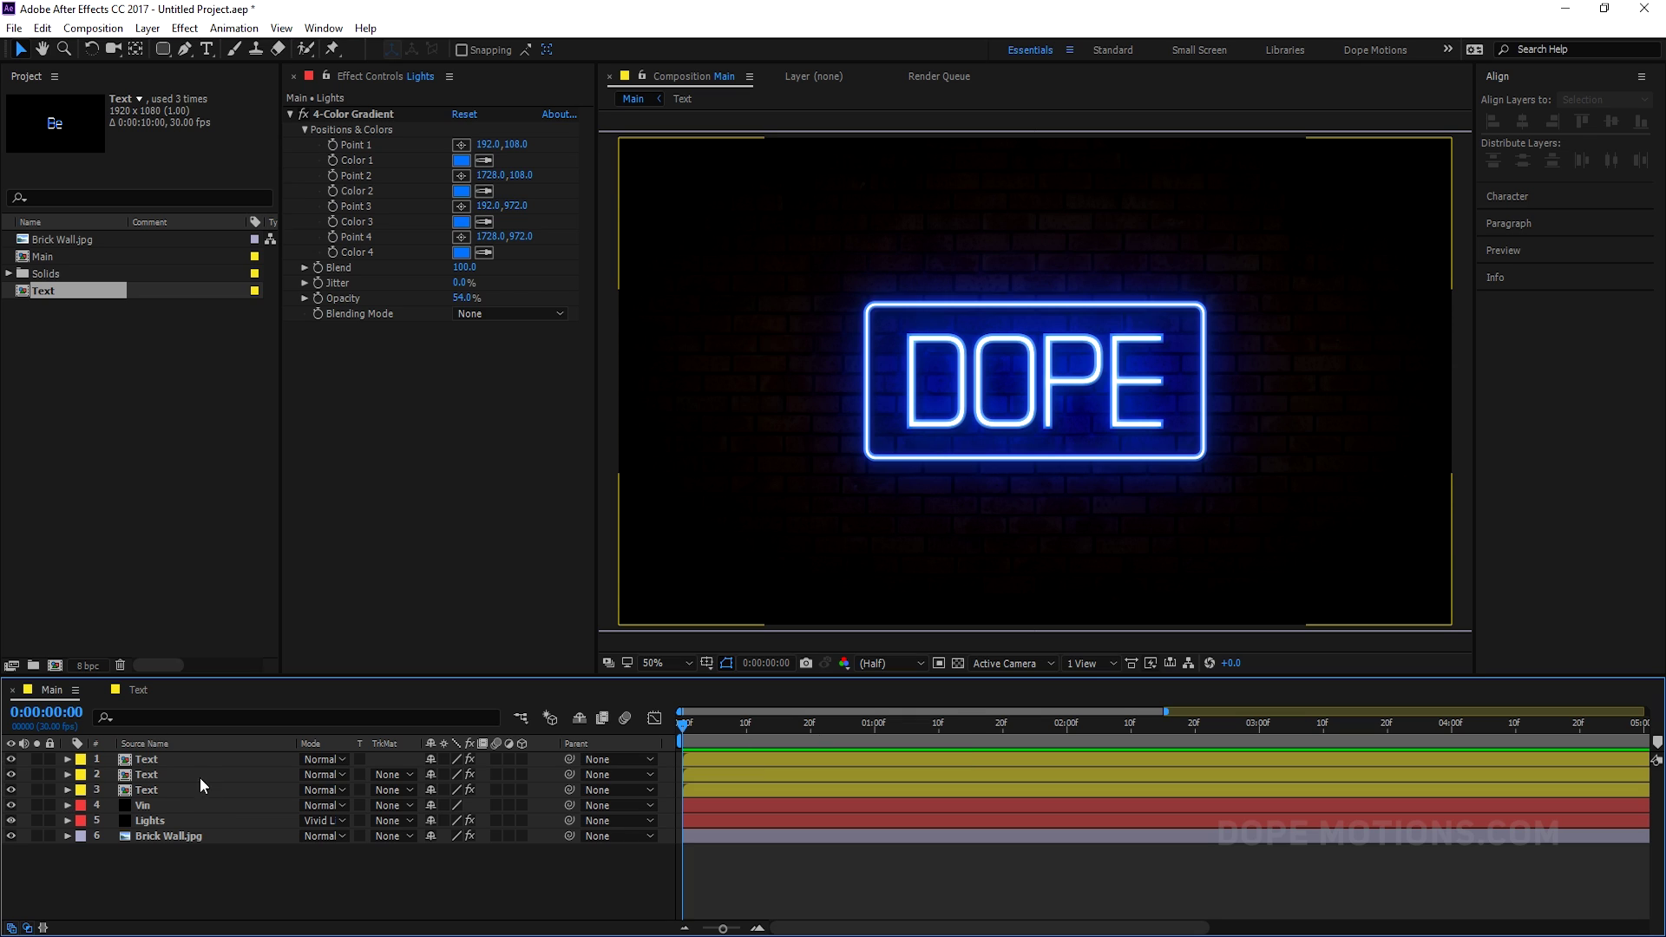
Step: Keyframe the top Text layer's opacity at 0% on frame 0 and 25% on frame 1
left_click(165, 760)
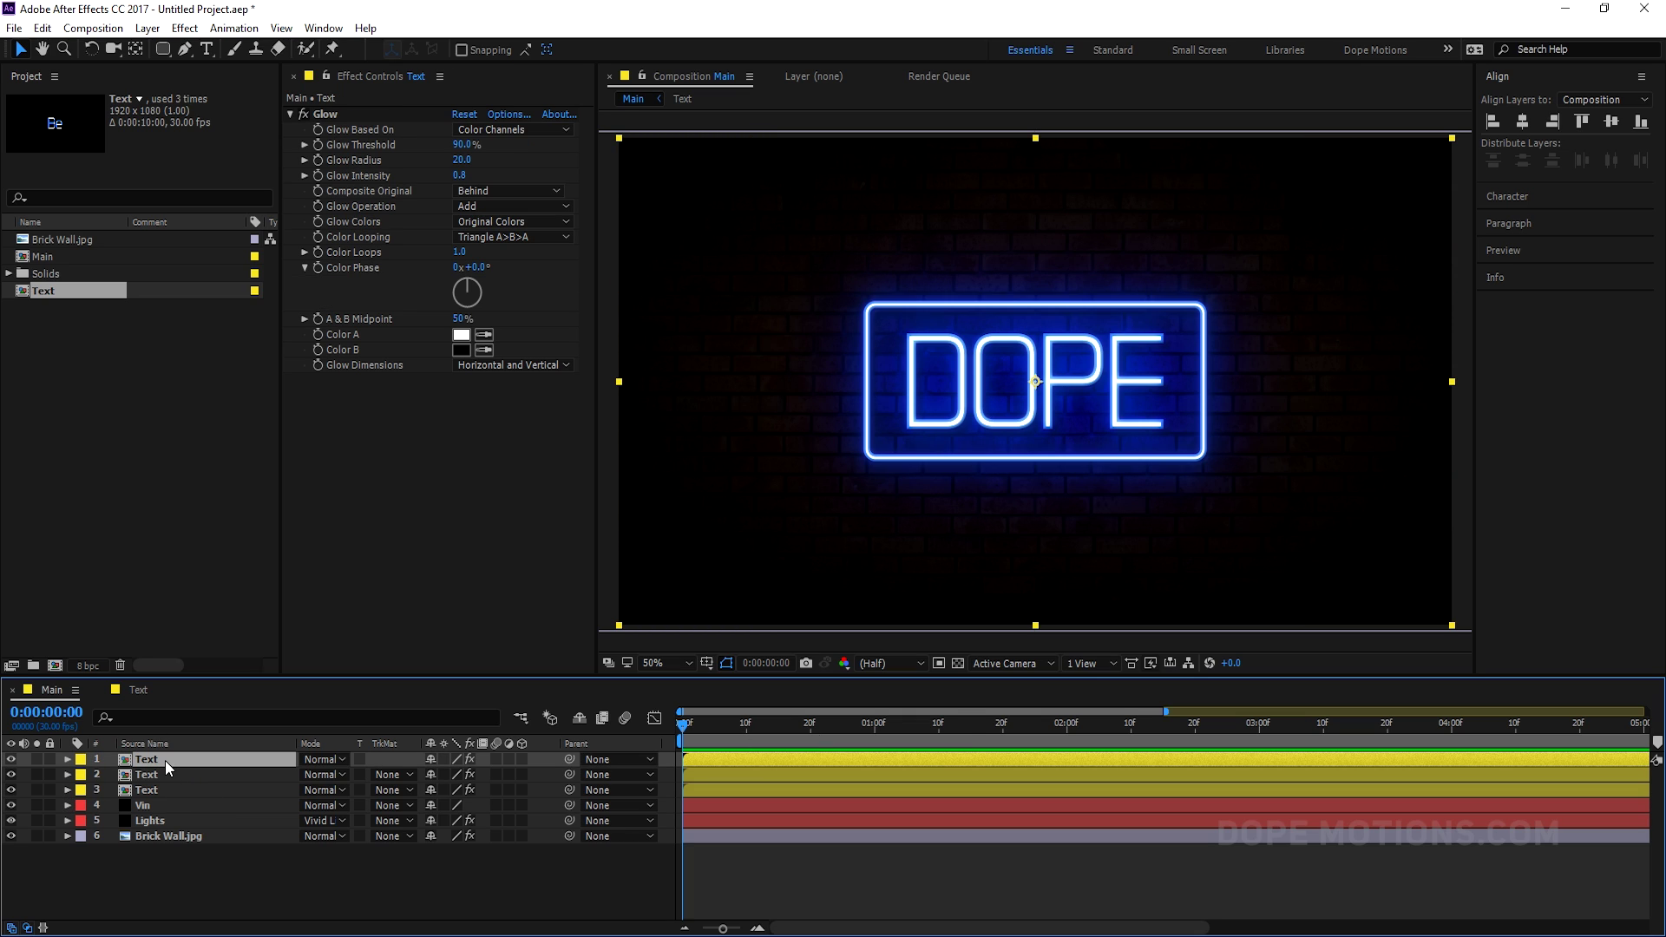
key("t")
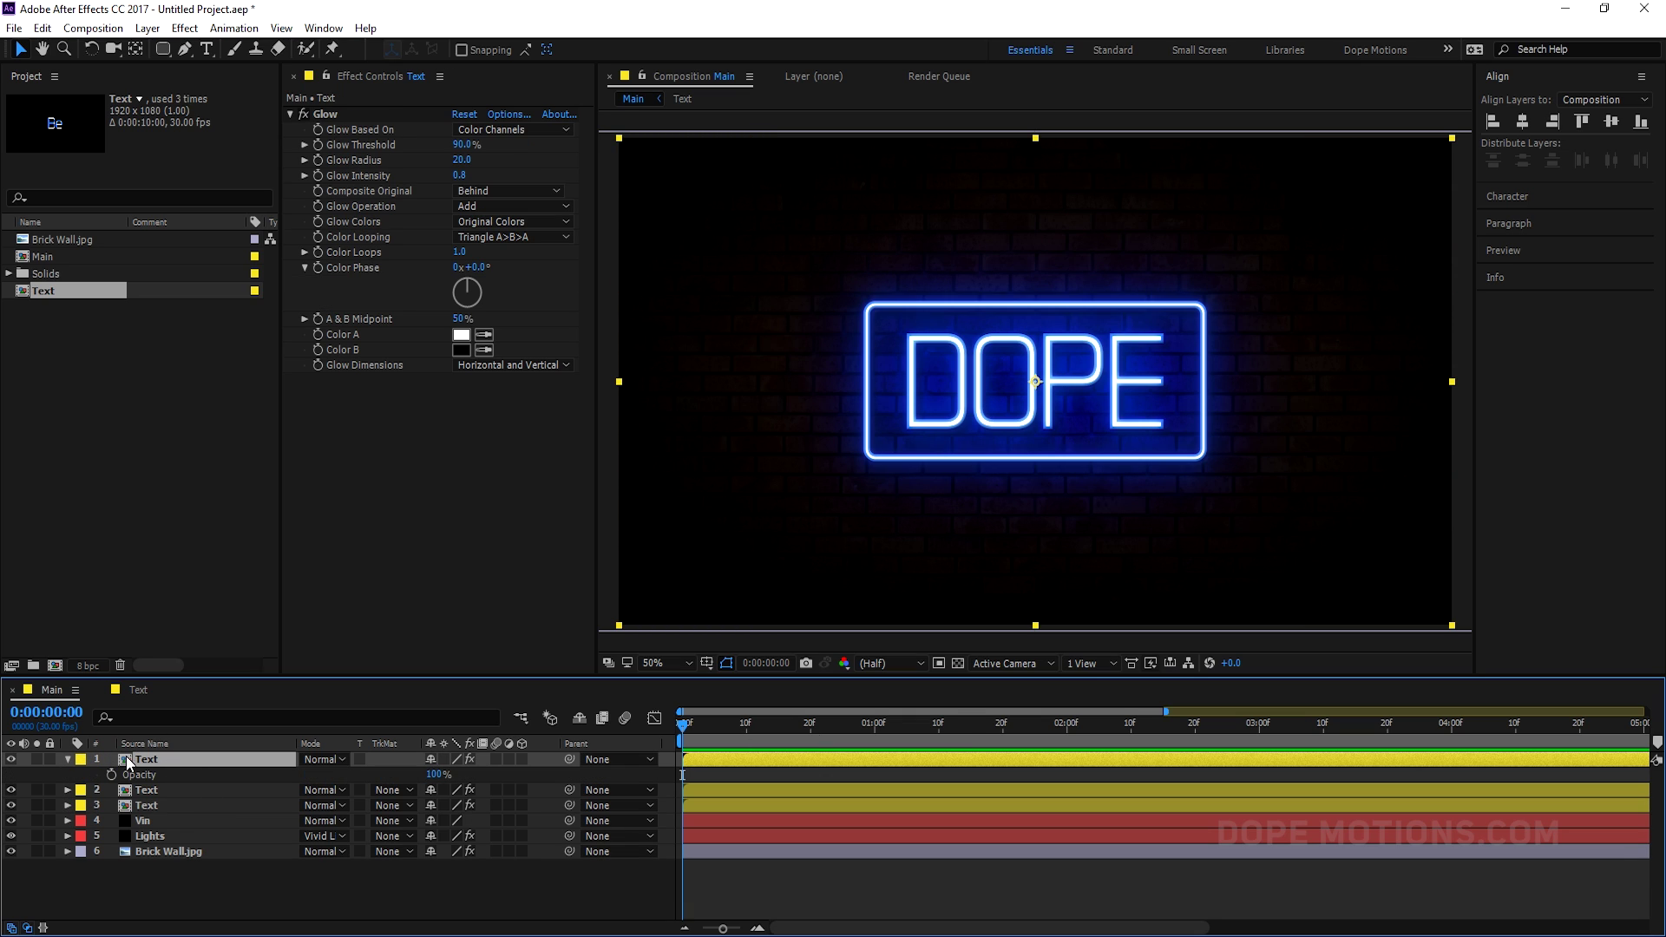
left_click(111, 774)
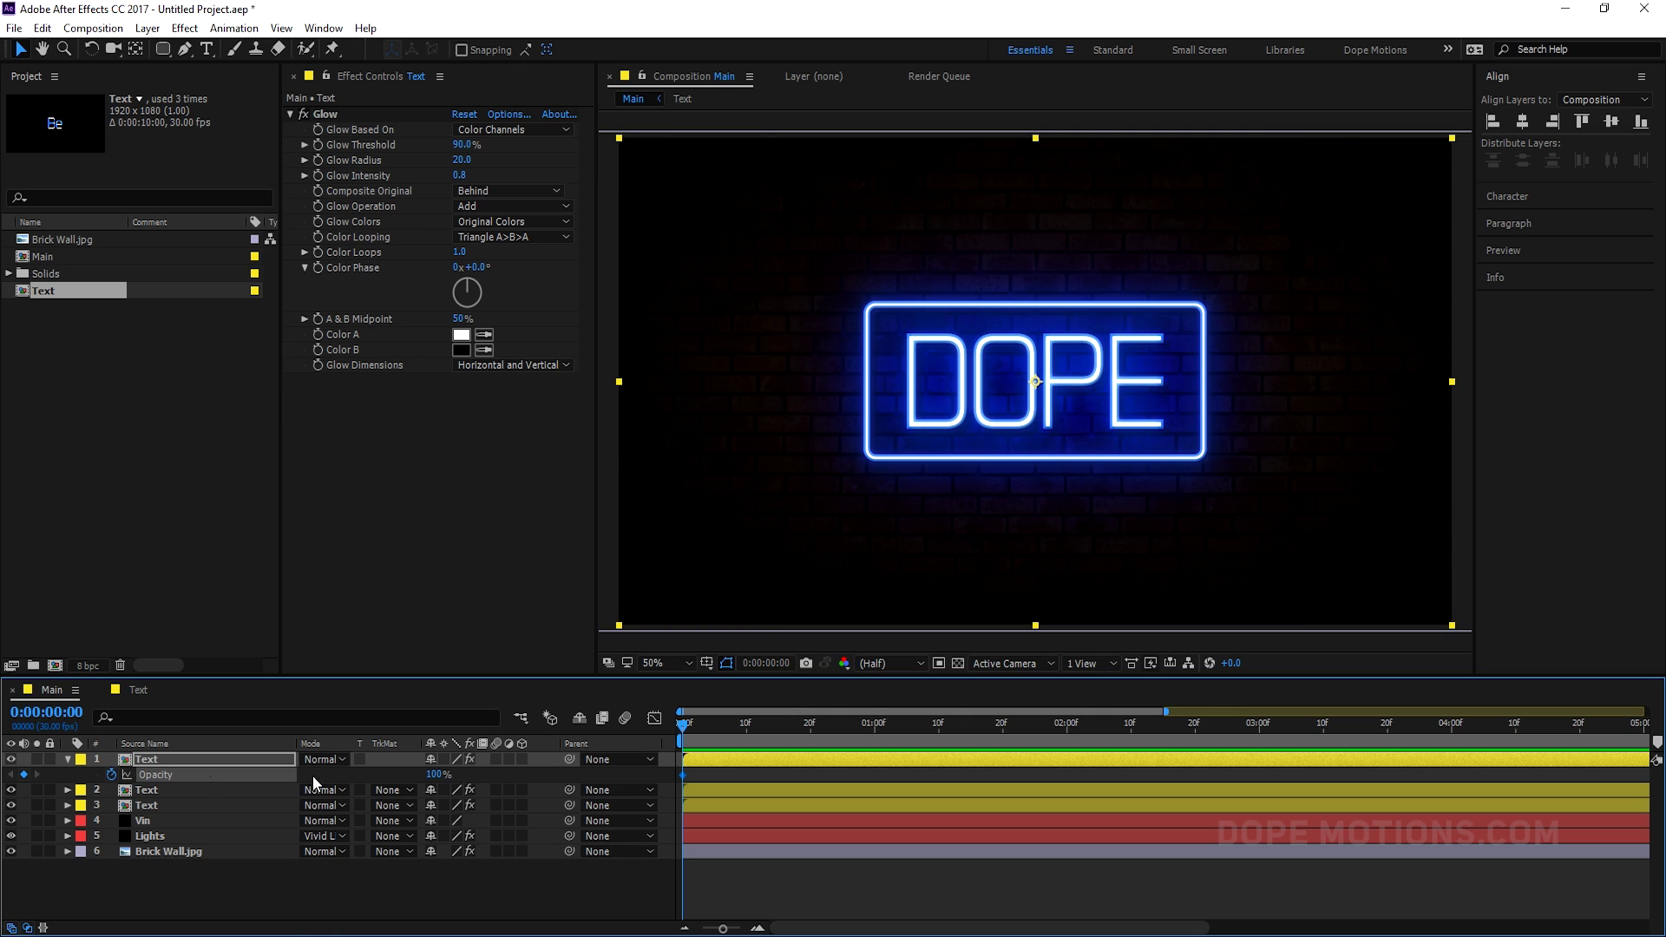
left_click(435, 775)
type("0")
key("Return")
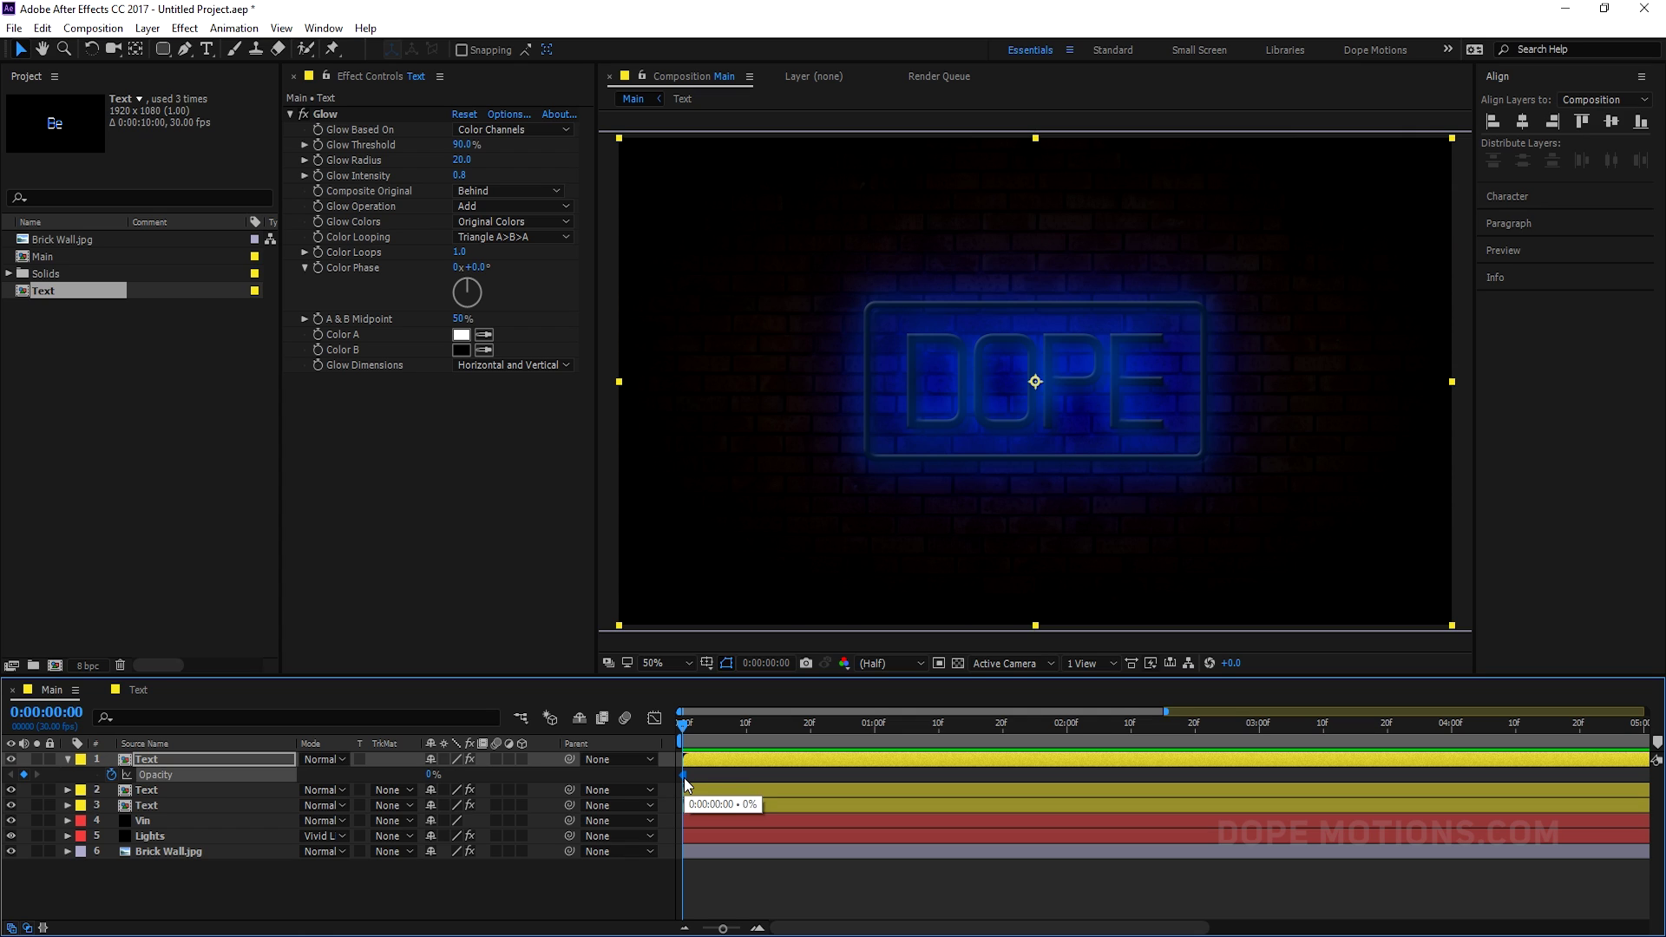
key("Page_Down")
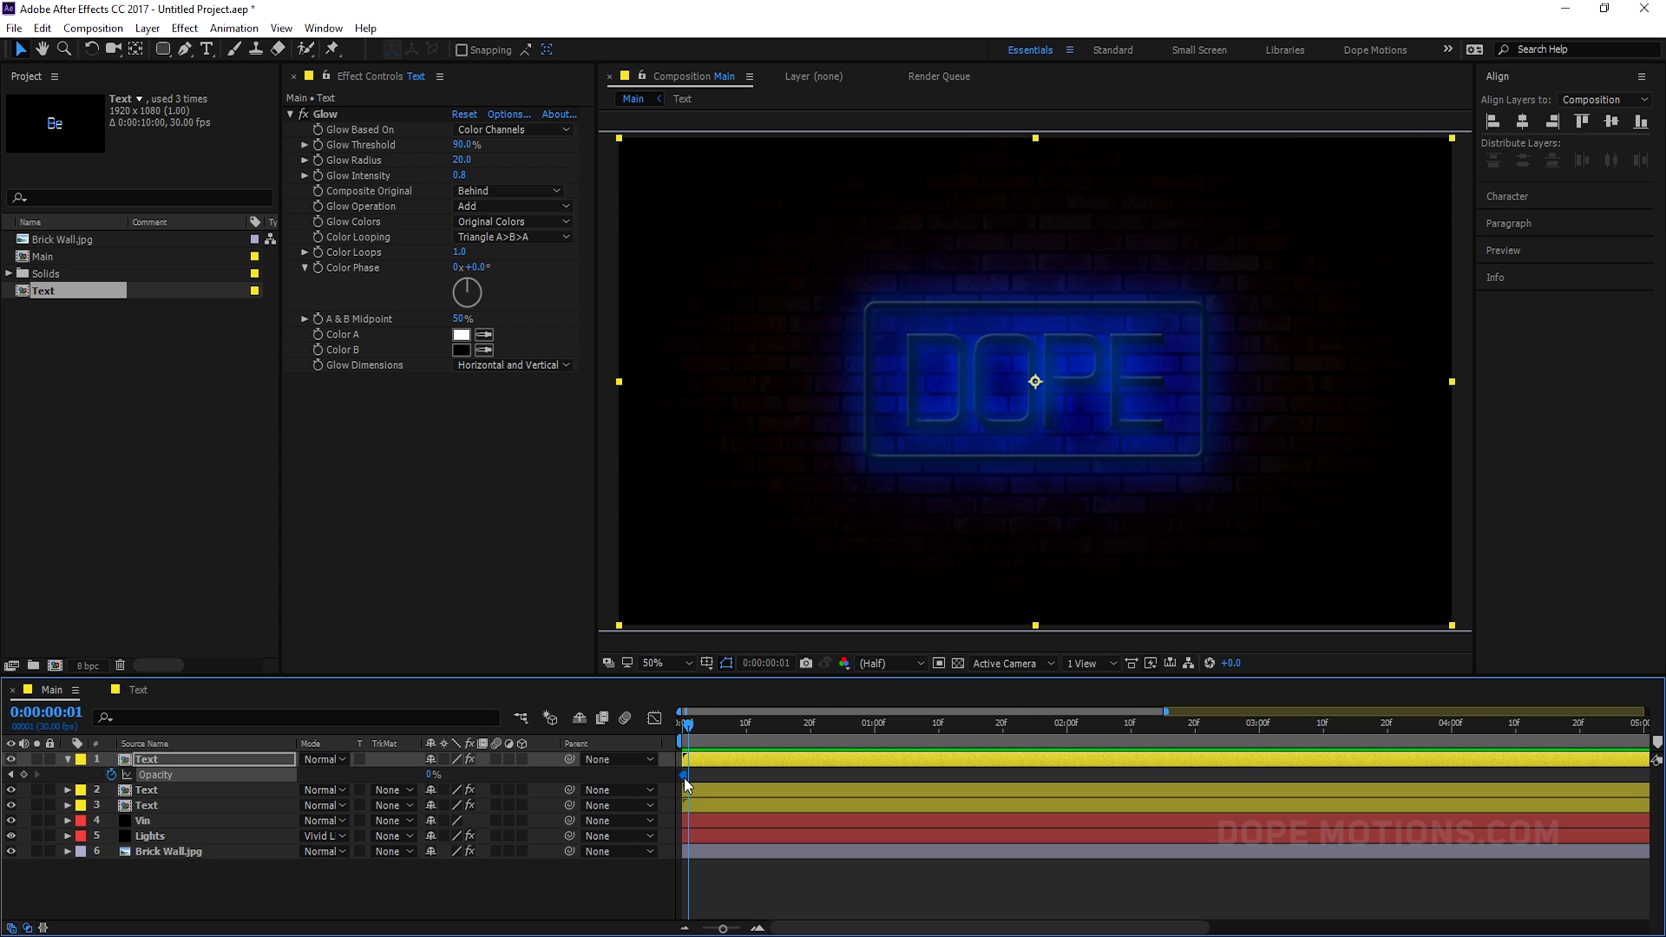
left_click(430, 775)
type("25")
key("Return")
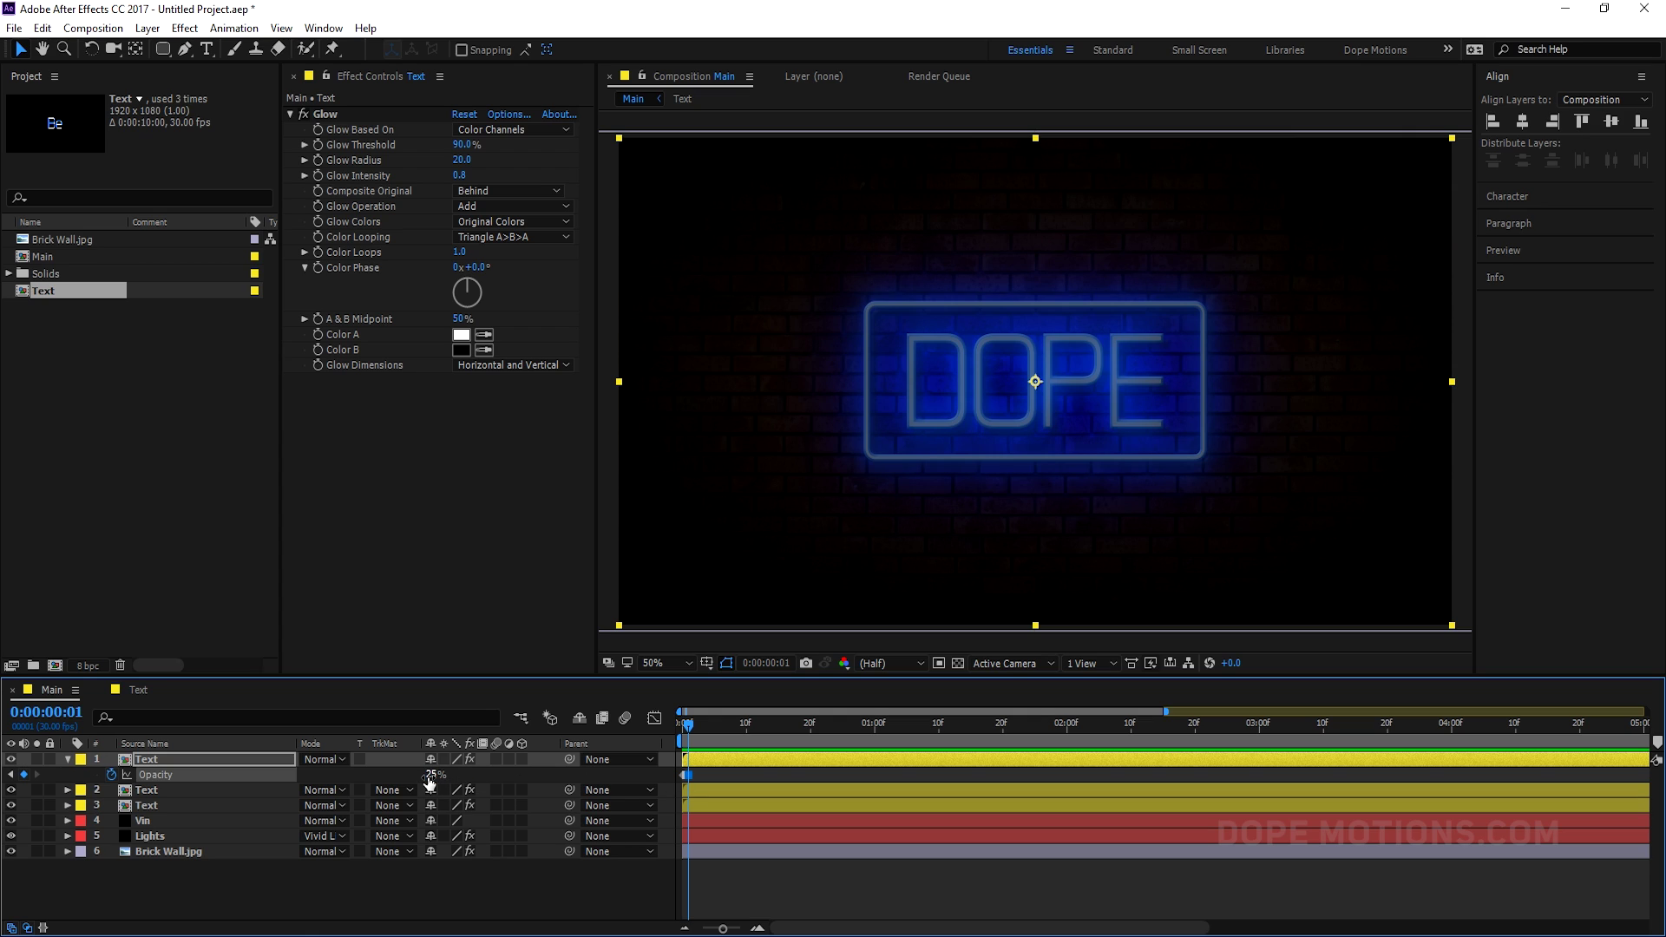
Step: Add opacity keyframes of 10%, 50% and 25% on frames 2, 3 and 4
key("Page_Down")
left_click(433, 774)
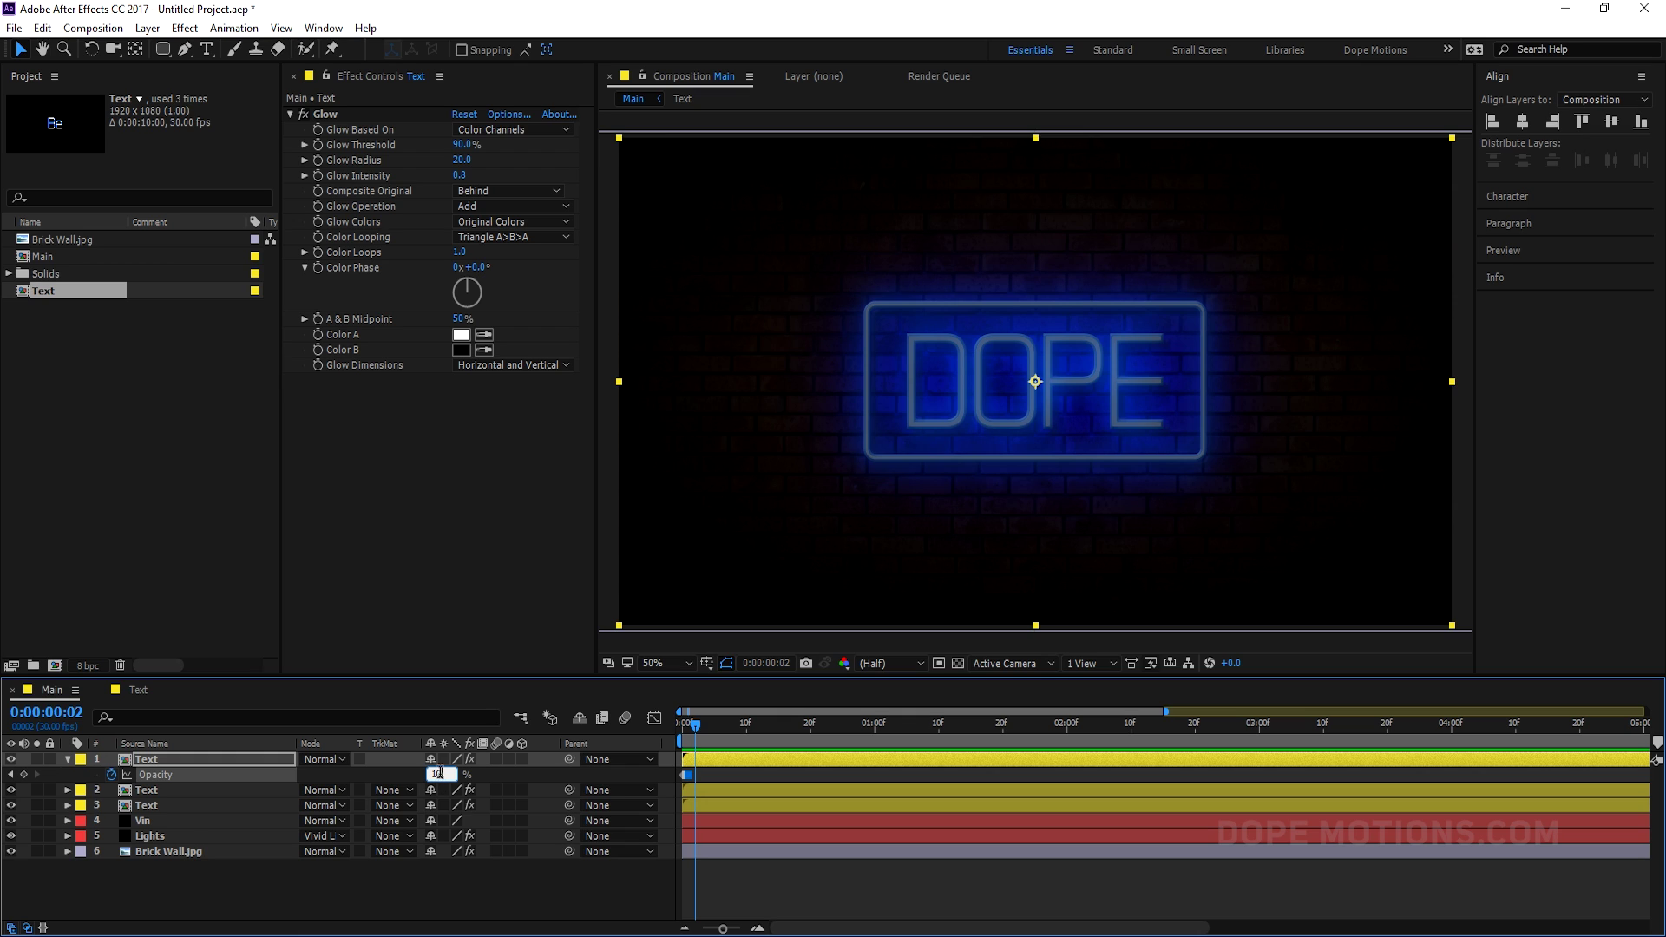
key("Return")
key("Page_Down")
left_click(431, 775)
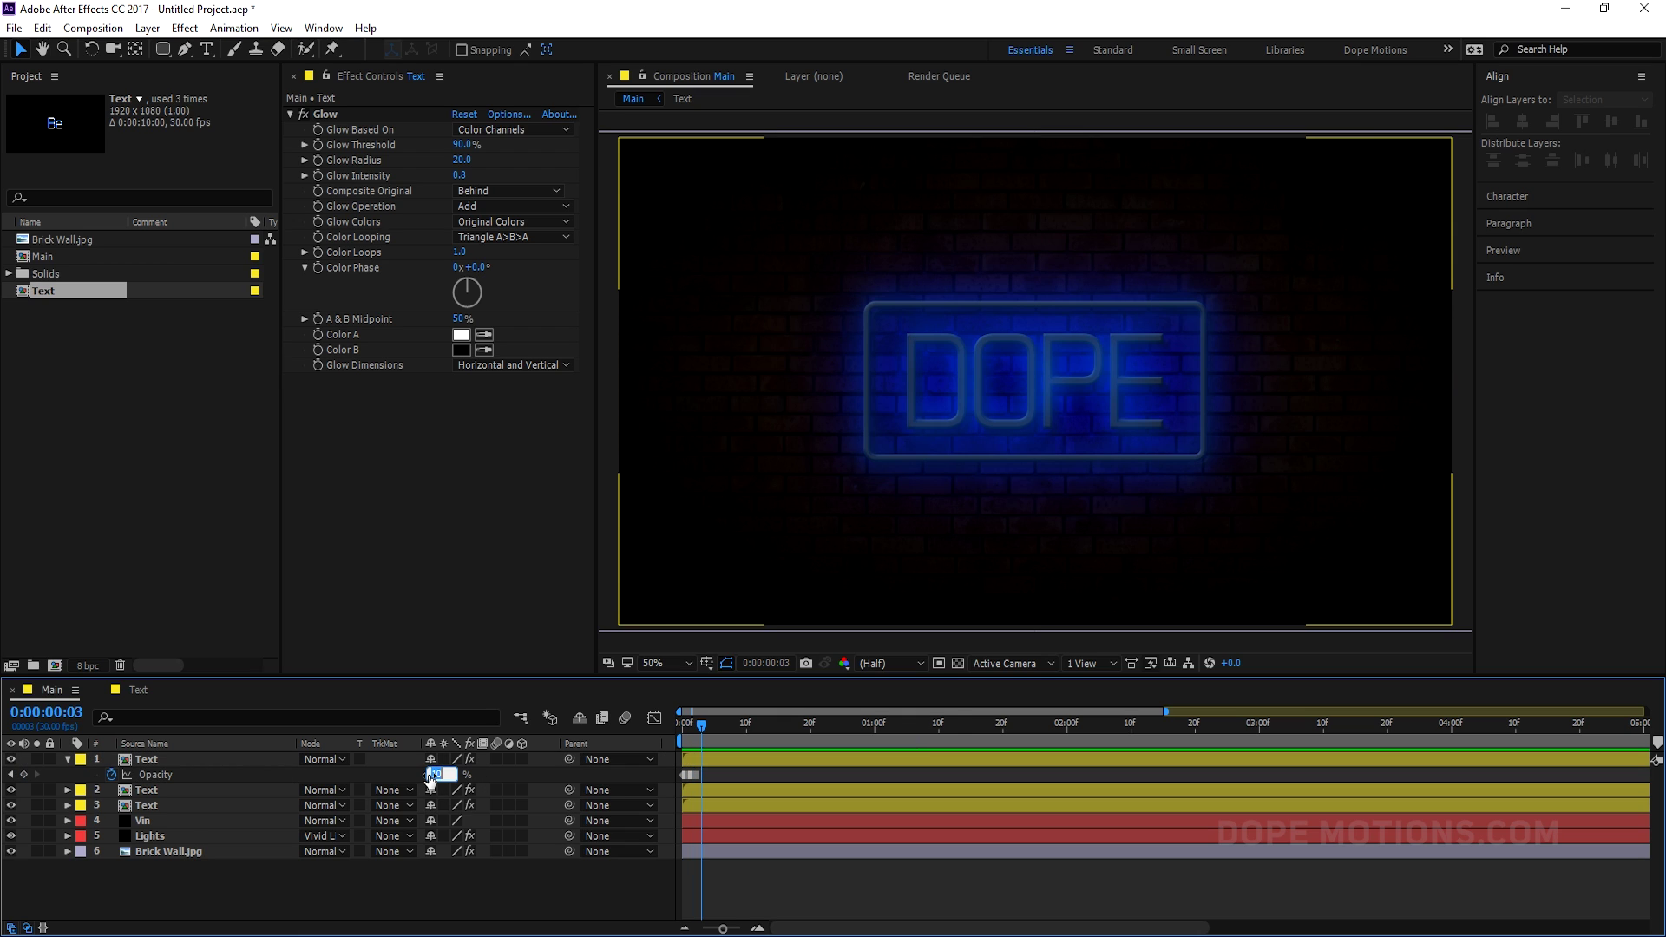
type("5")
key("Return")
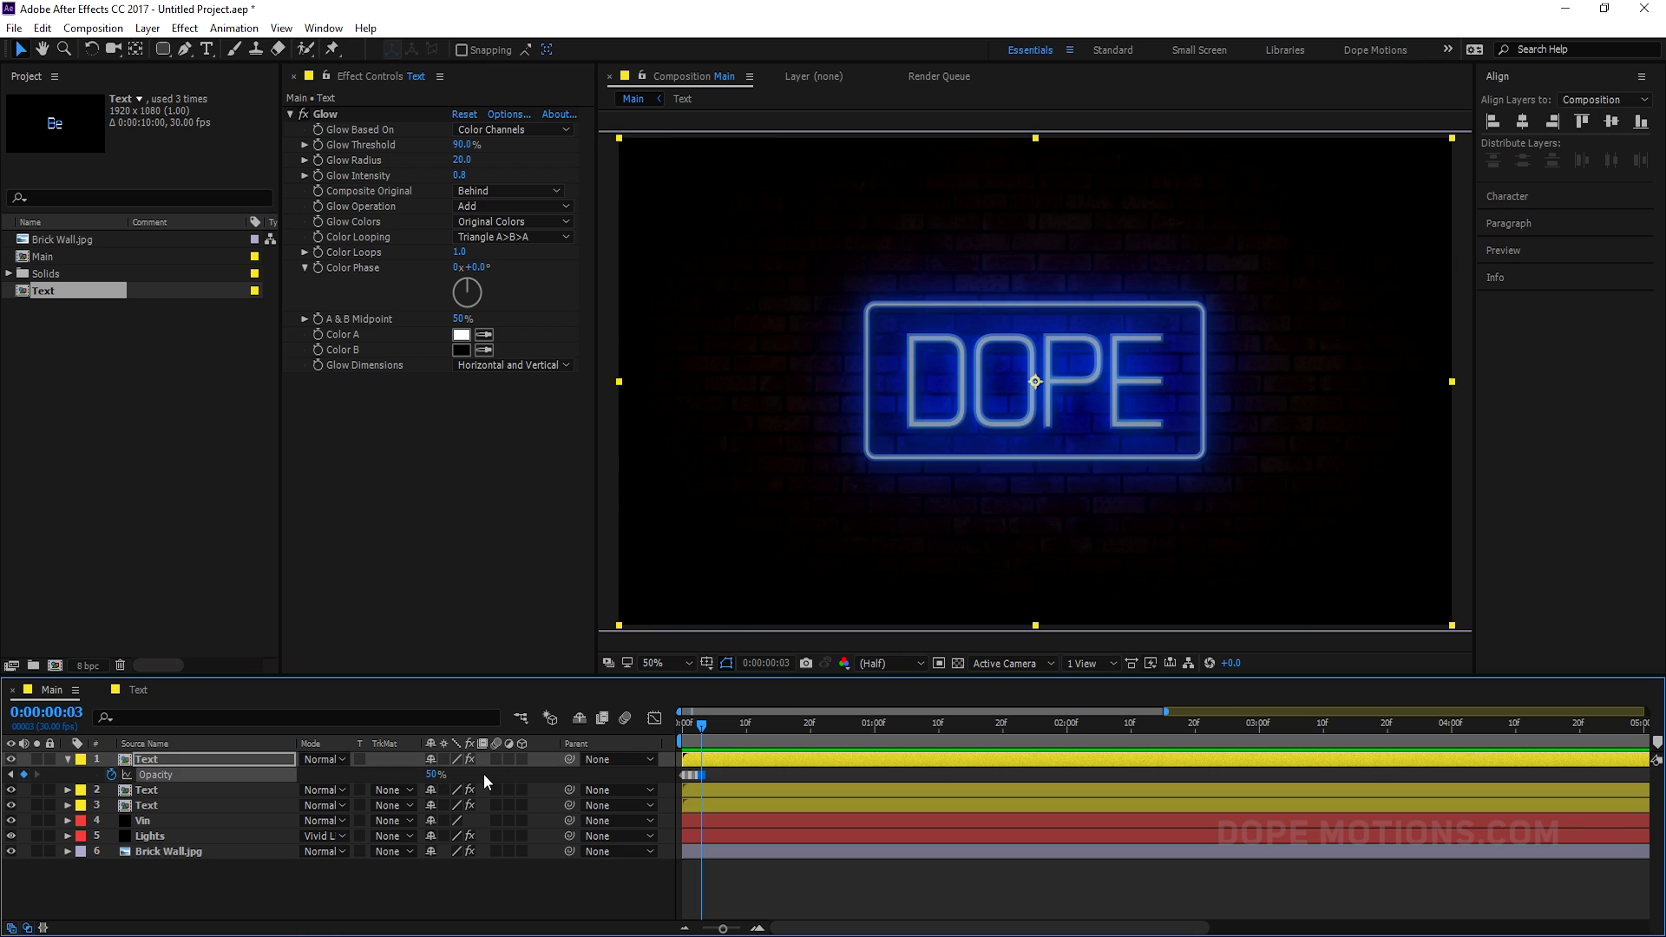
key("Page_Down")
left_click(432, 774)
key("Return")
left_click(434, 774)
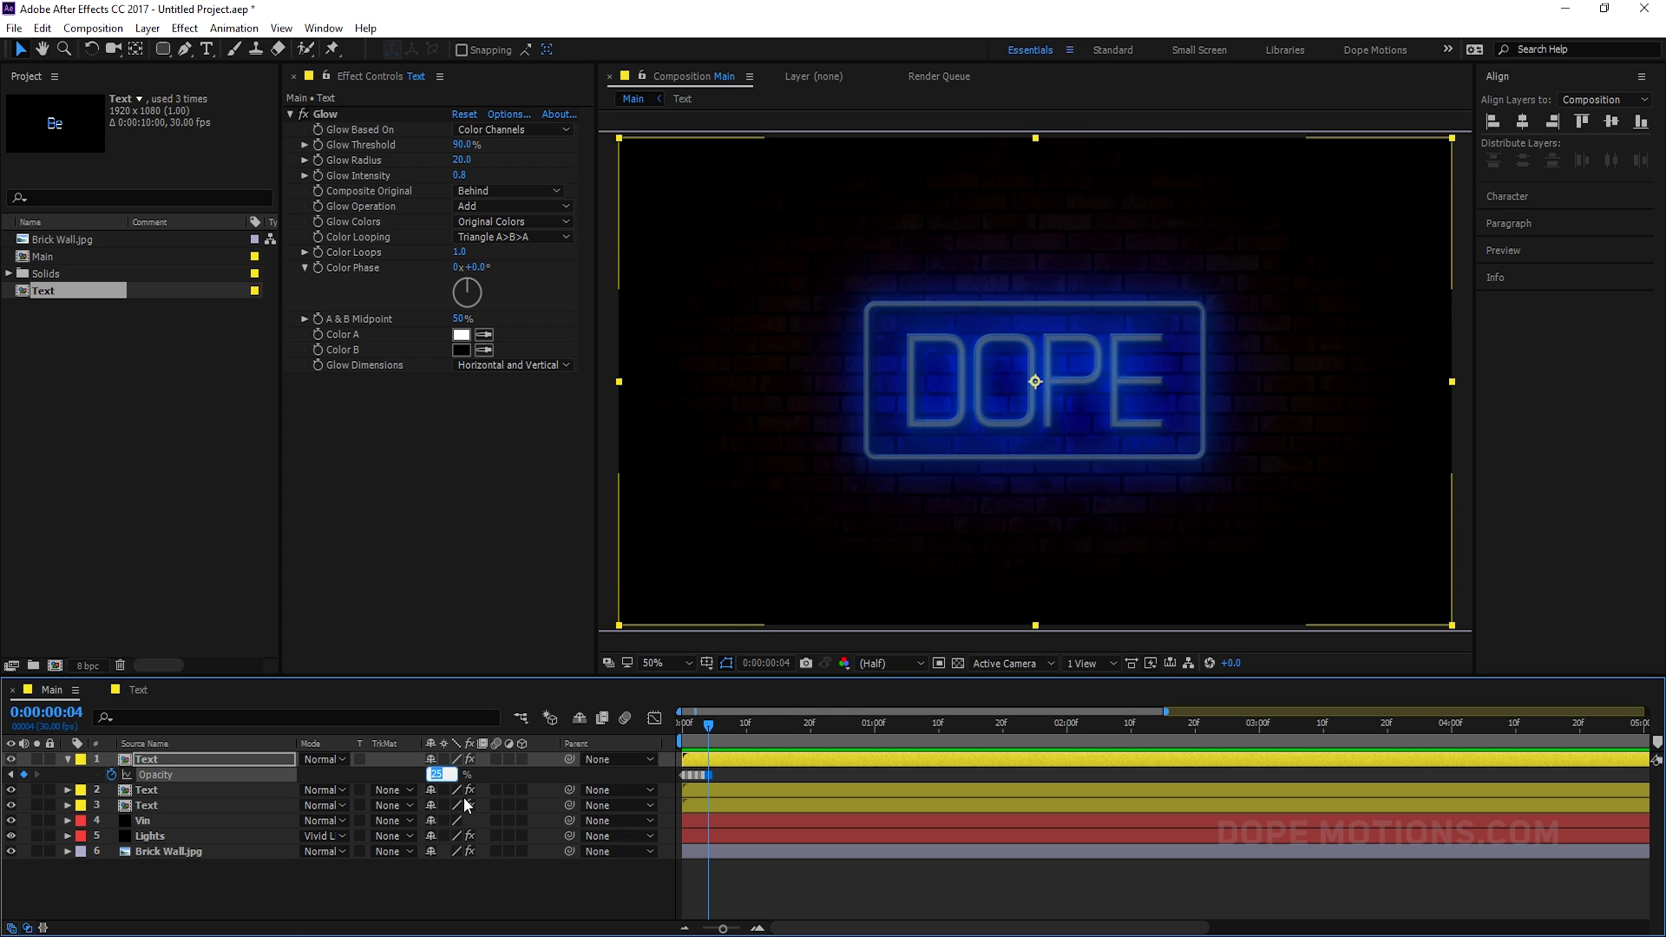
left_click(493, 778)
Step: Add opacity keyframes of 70%, 50% and 100% on frames 5, 6 and 7
key("Page_Down")
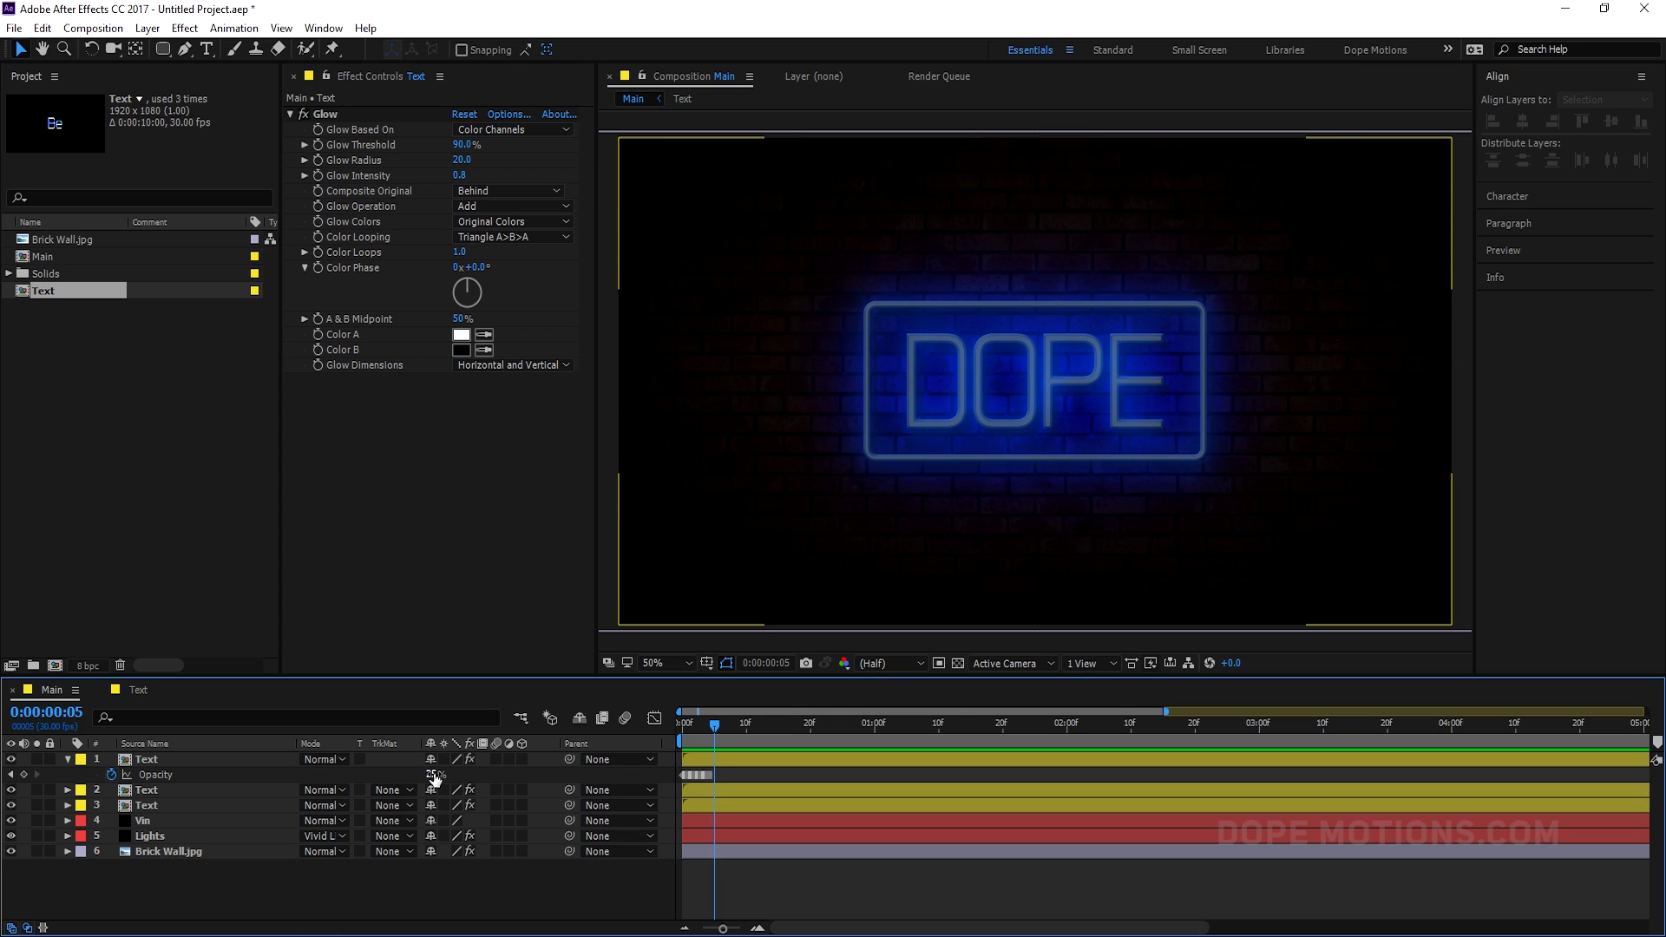
left_click(434, 775)
type("70")
left_click(478, 779)
key("Page_Down")
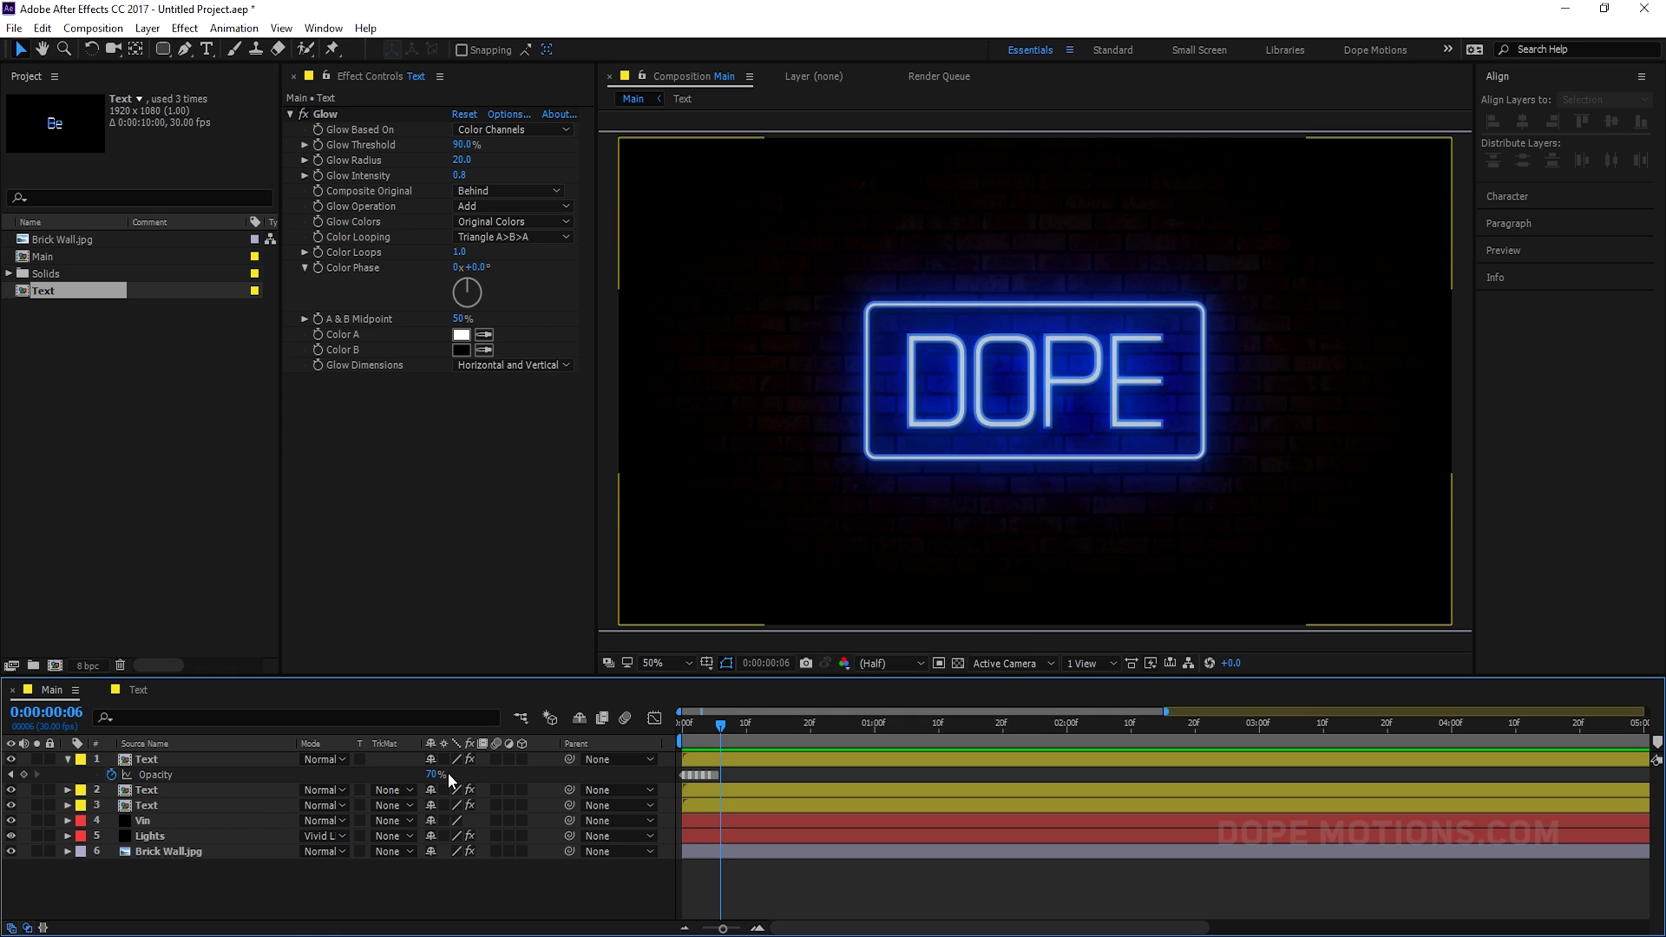
left_click(431, 776)
left_click(460, 785)
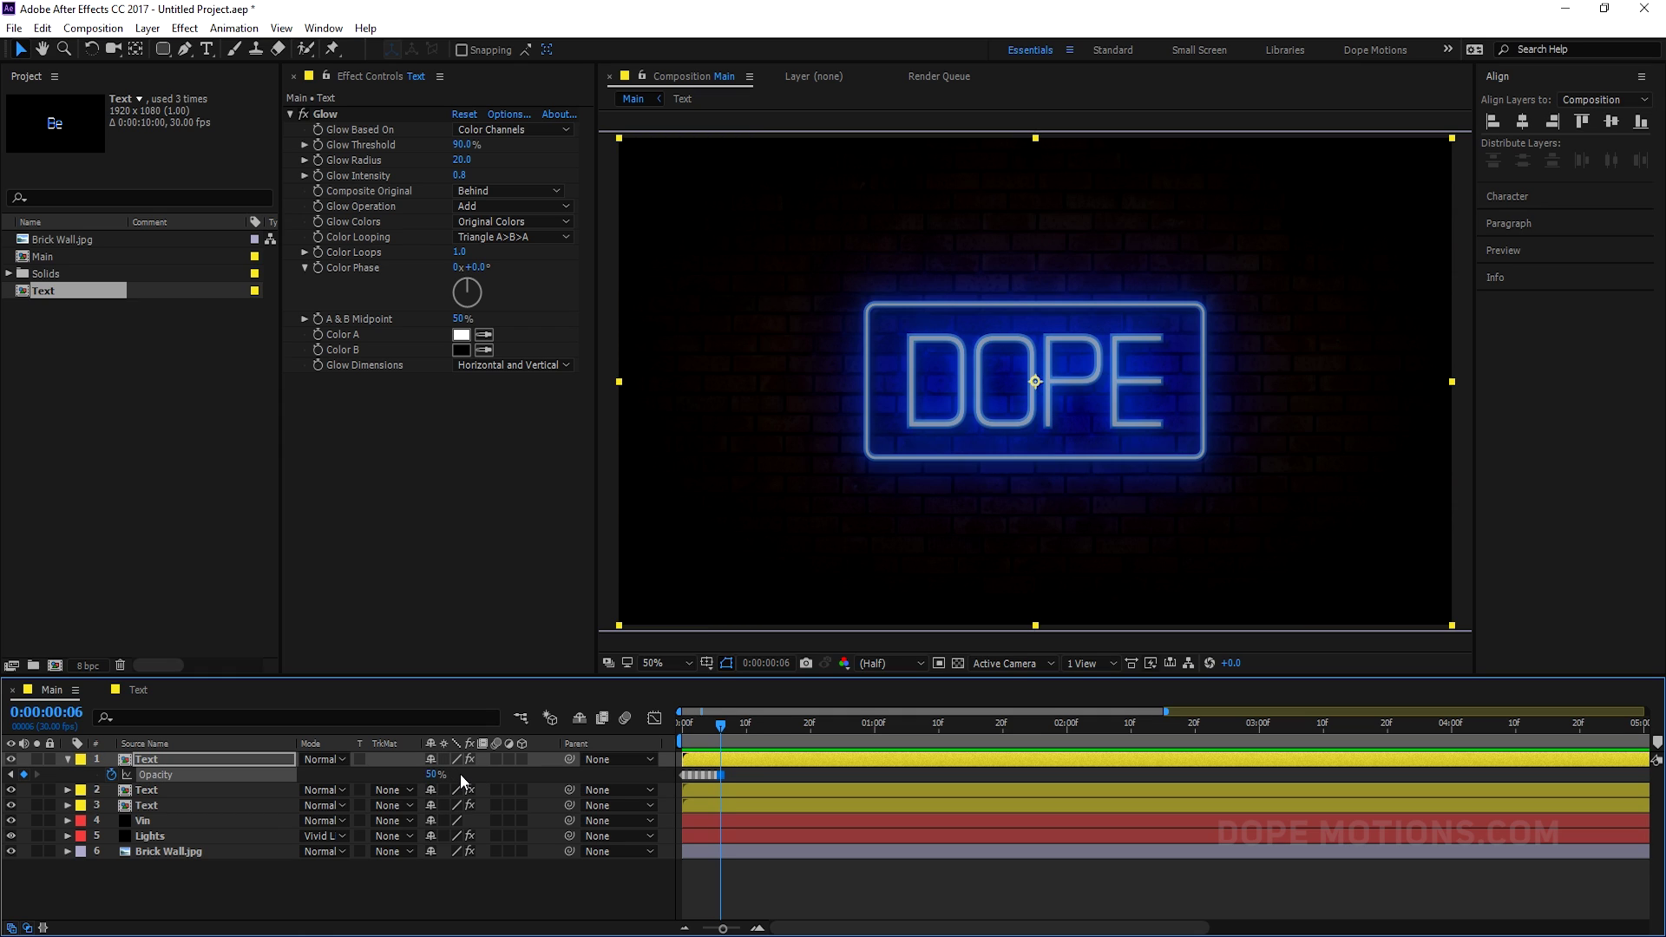
key("Page_Down")
left_click(435, 774)
type("100")
key("Return")
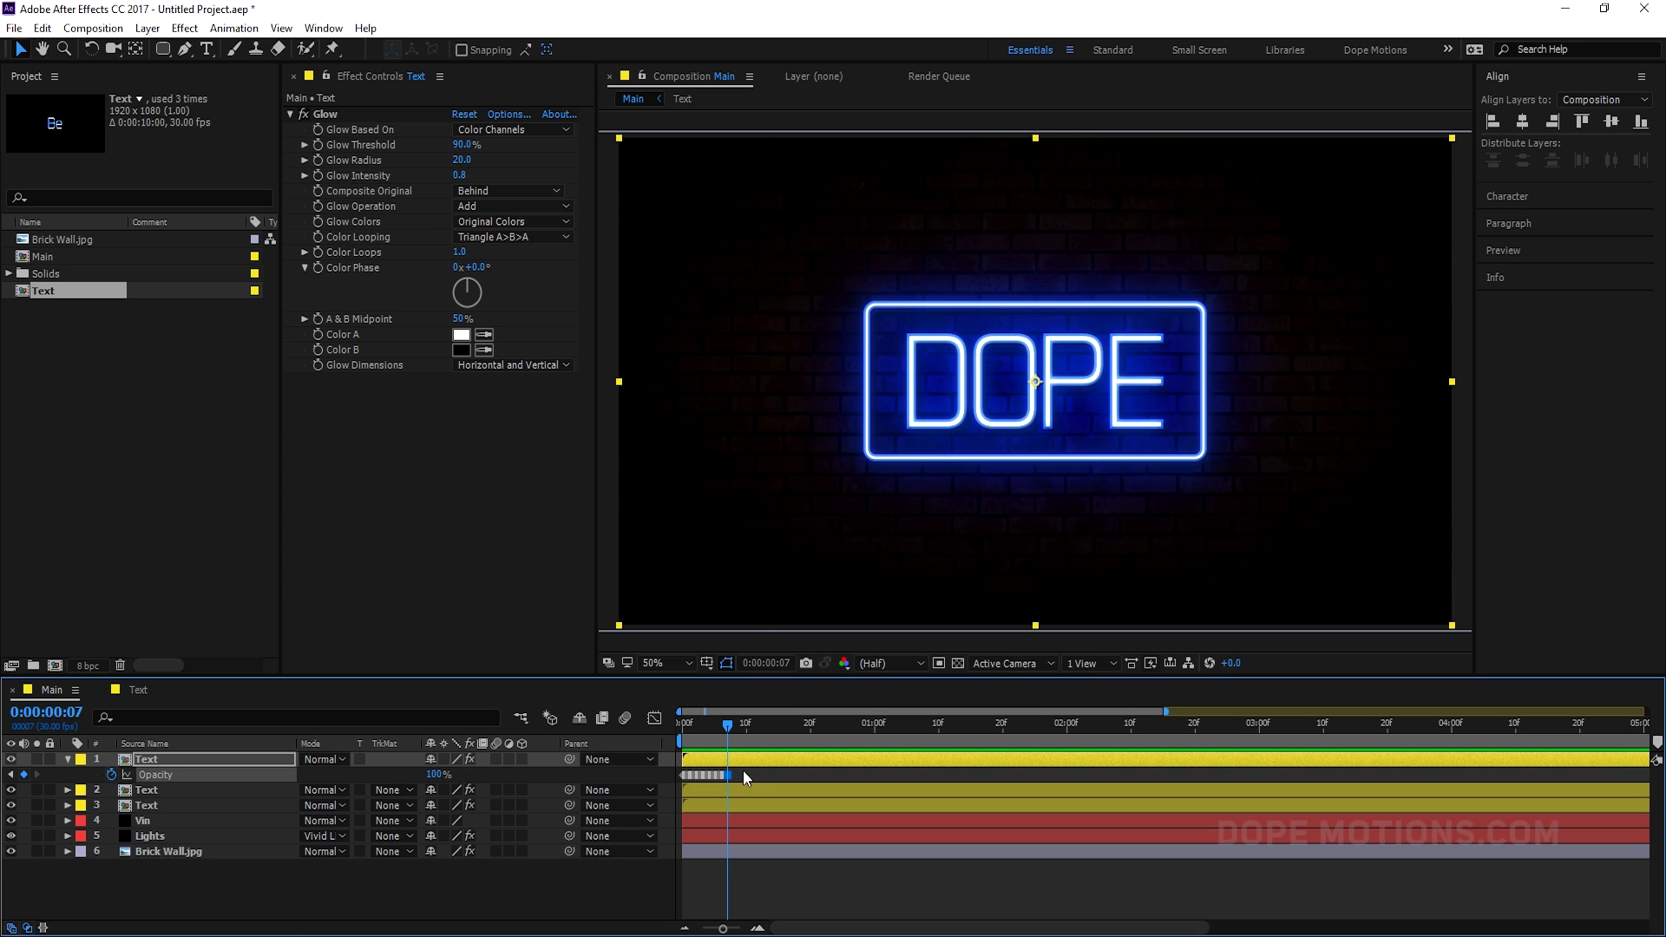
Step: Return to the first frame and reveal the Text layer's opacity keyframes with U
left_click_drag(744, 775, 805, 774)
left_click(715, 736)
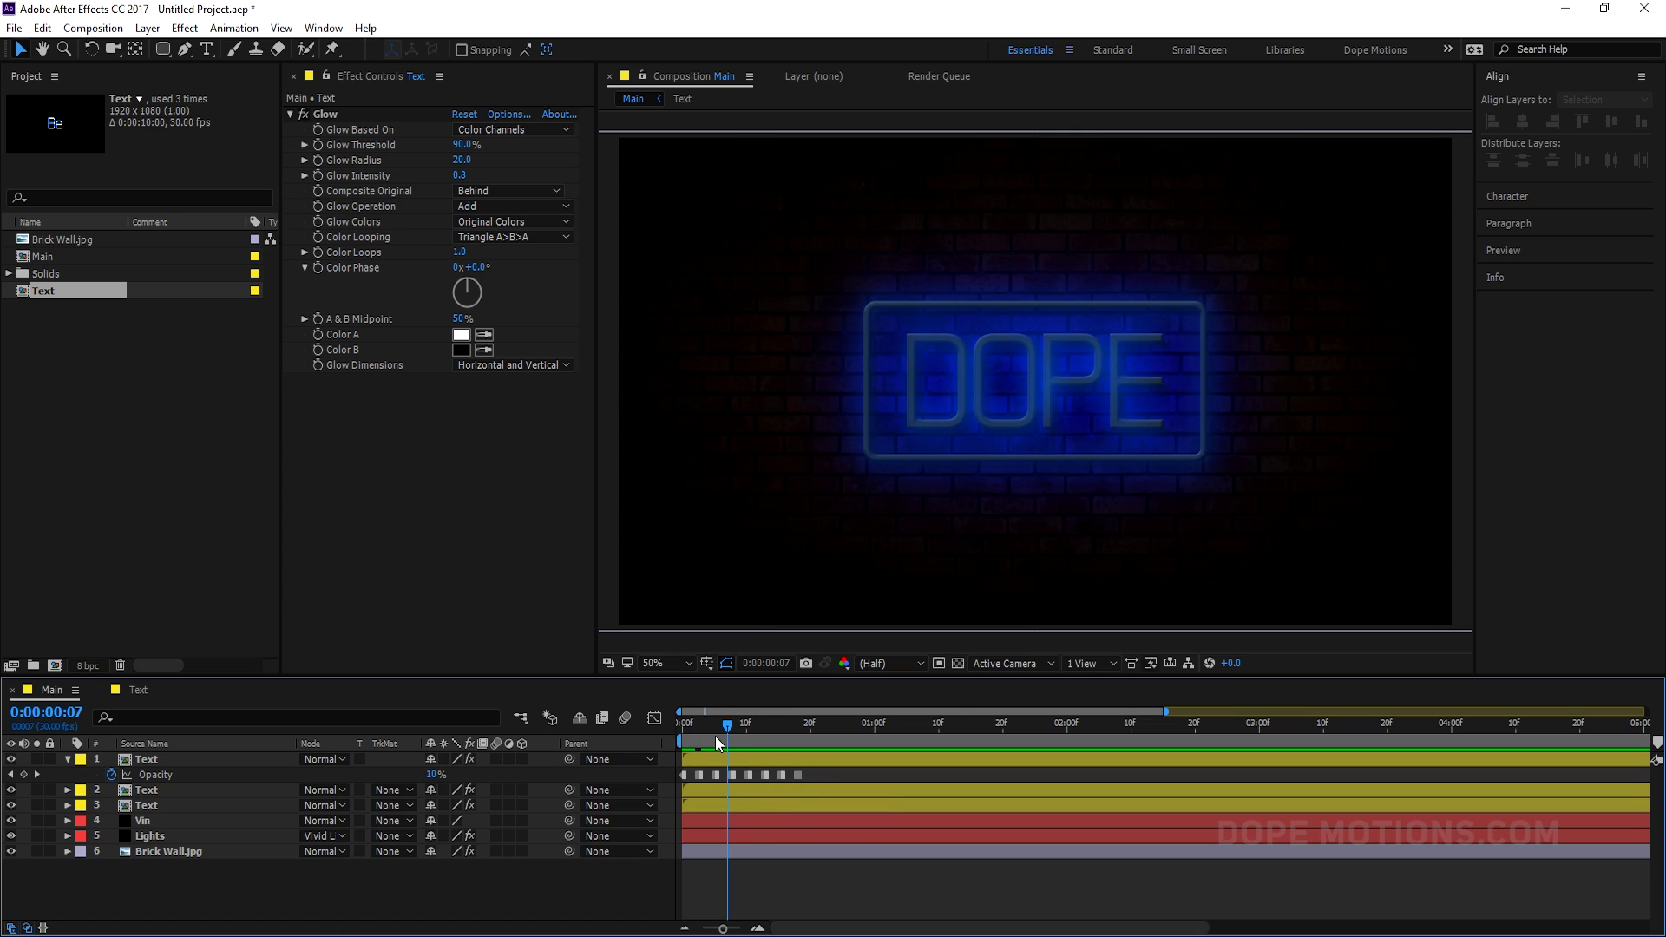
left_click_drag(704, 729, 798, 735)
left_click(92, 758)
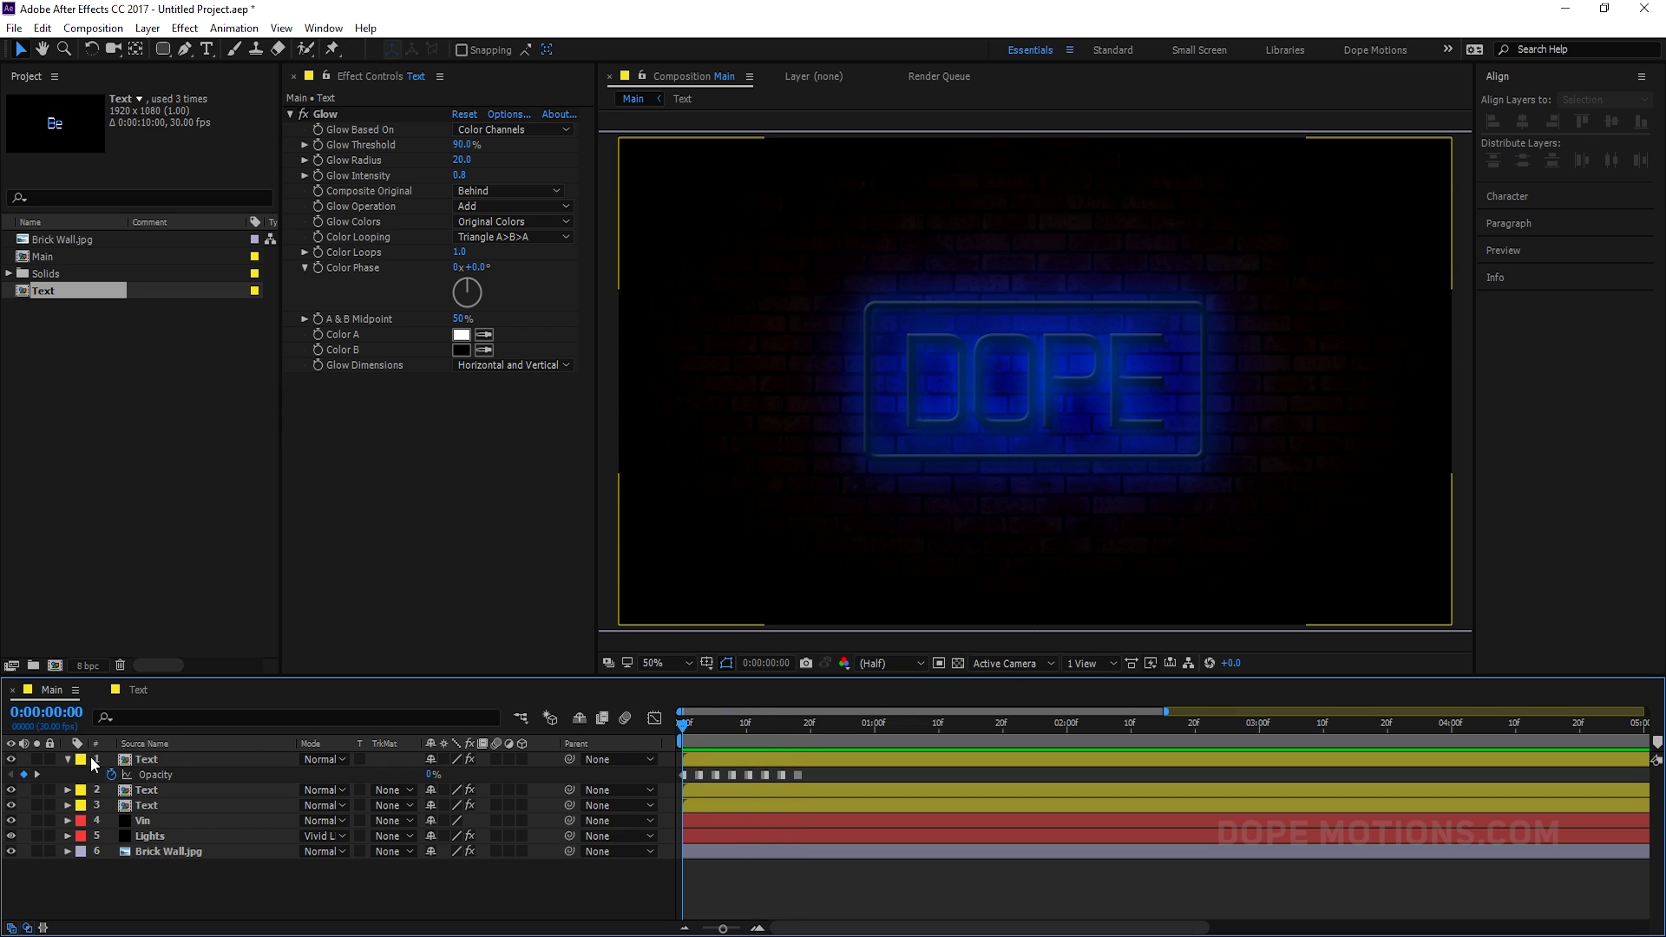
left_click(68, 760)
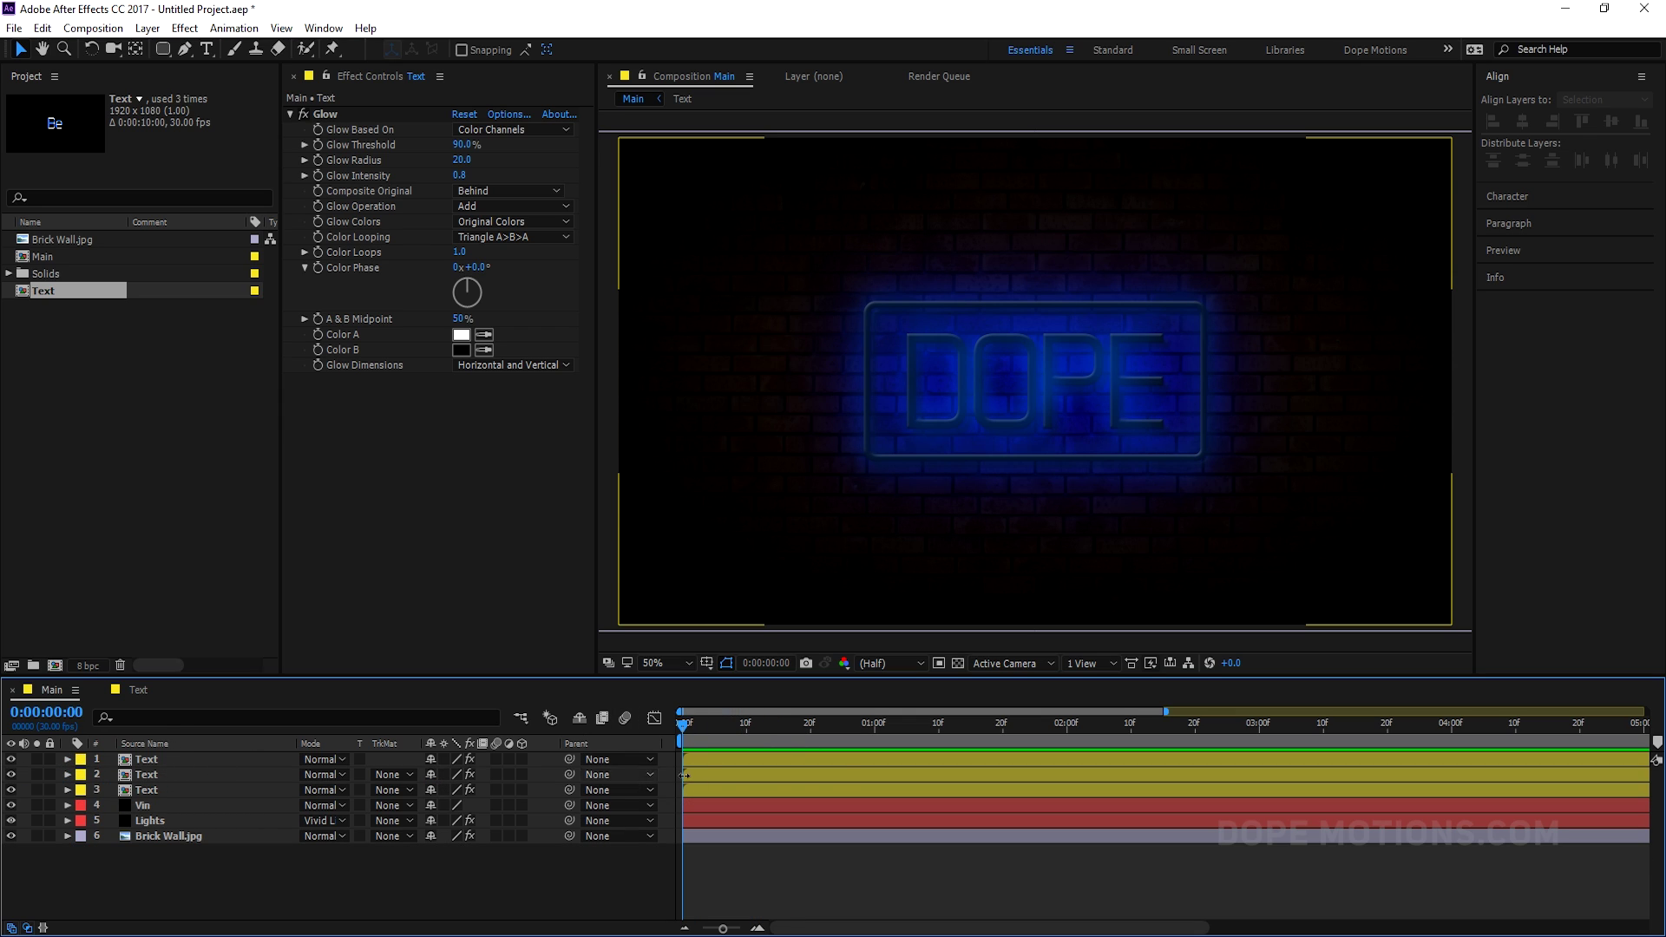
left_click(741, 762)
key("u")
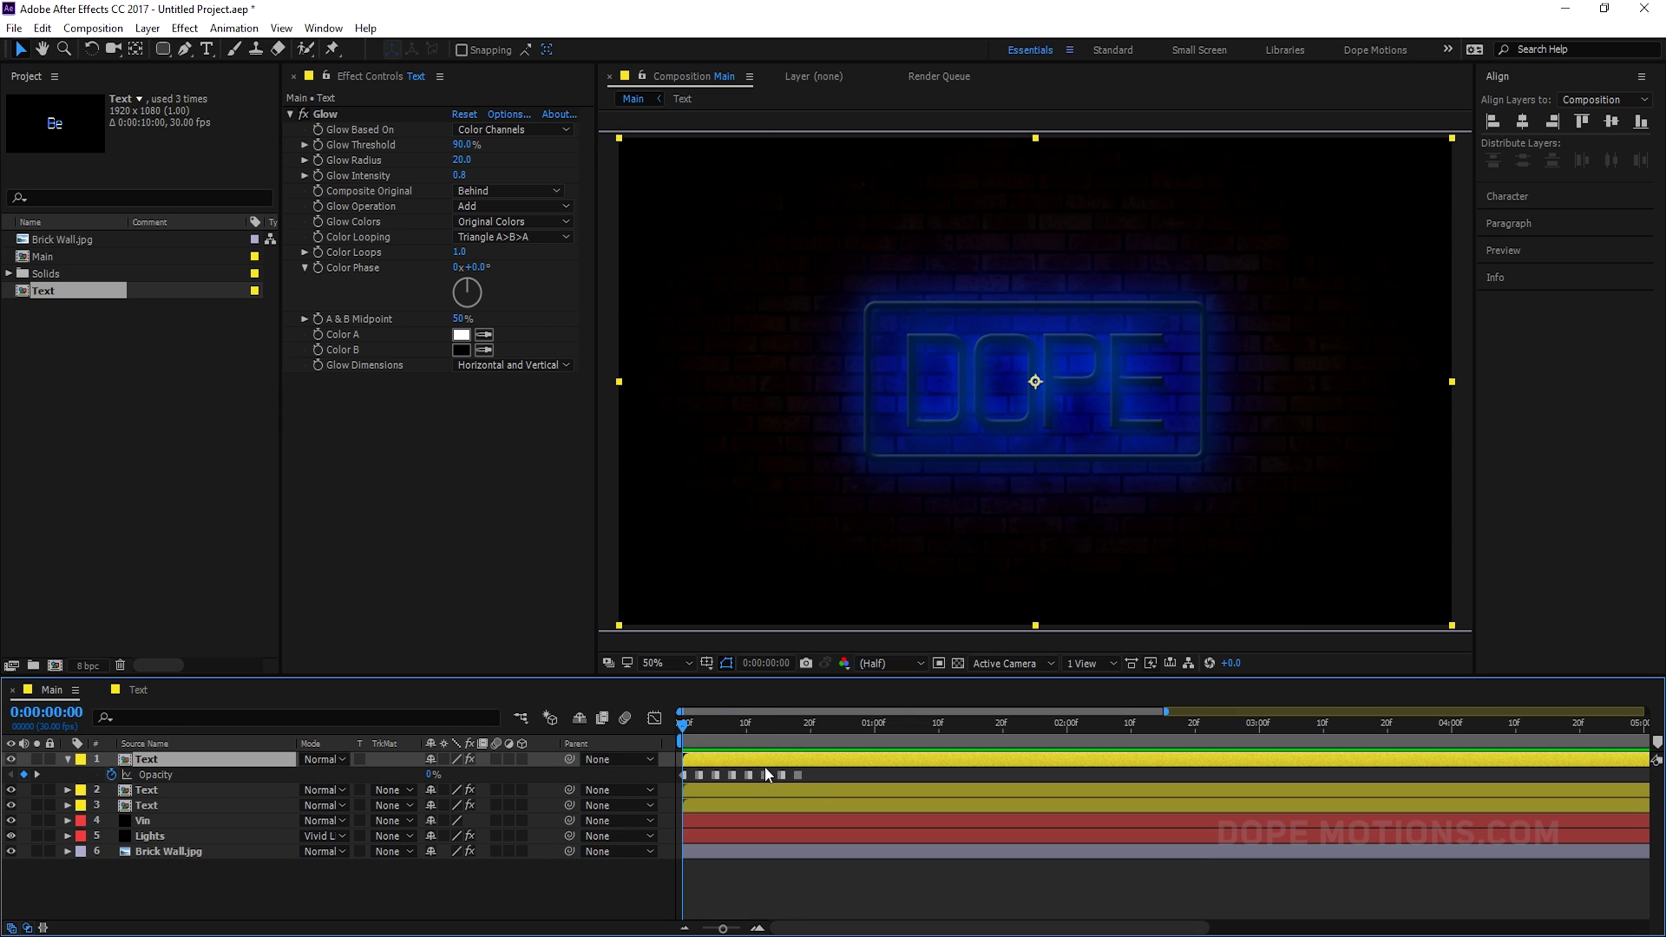
left_click_drag(819, 772, 669, 789)
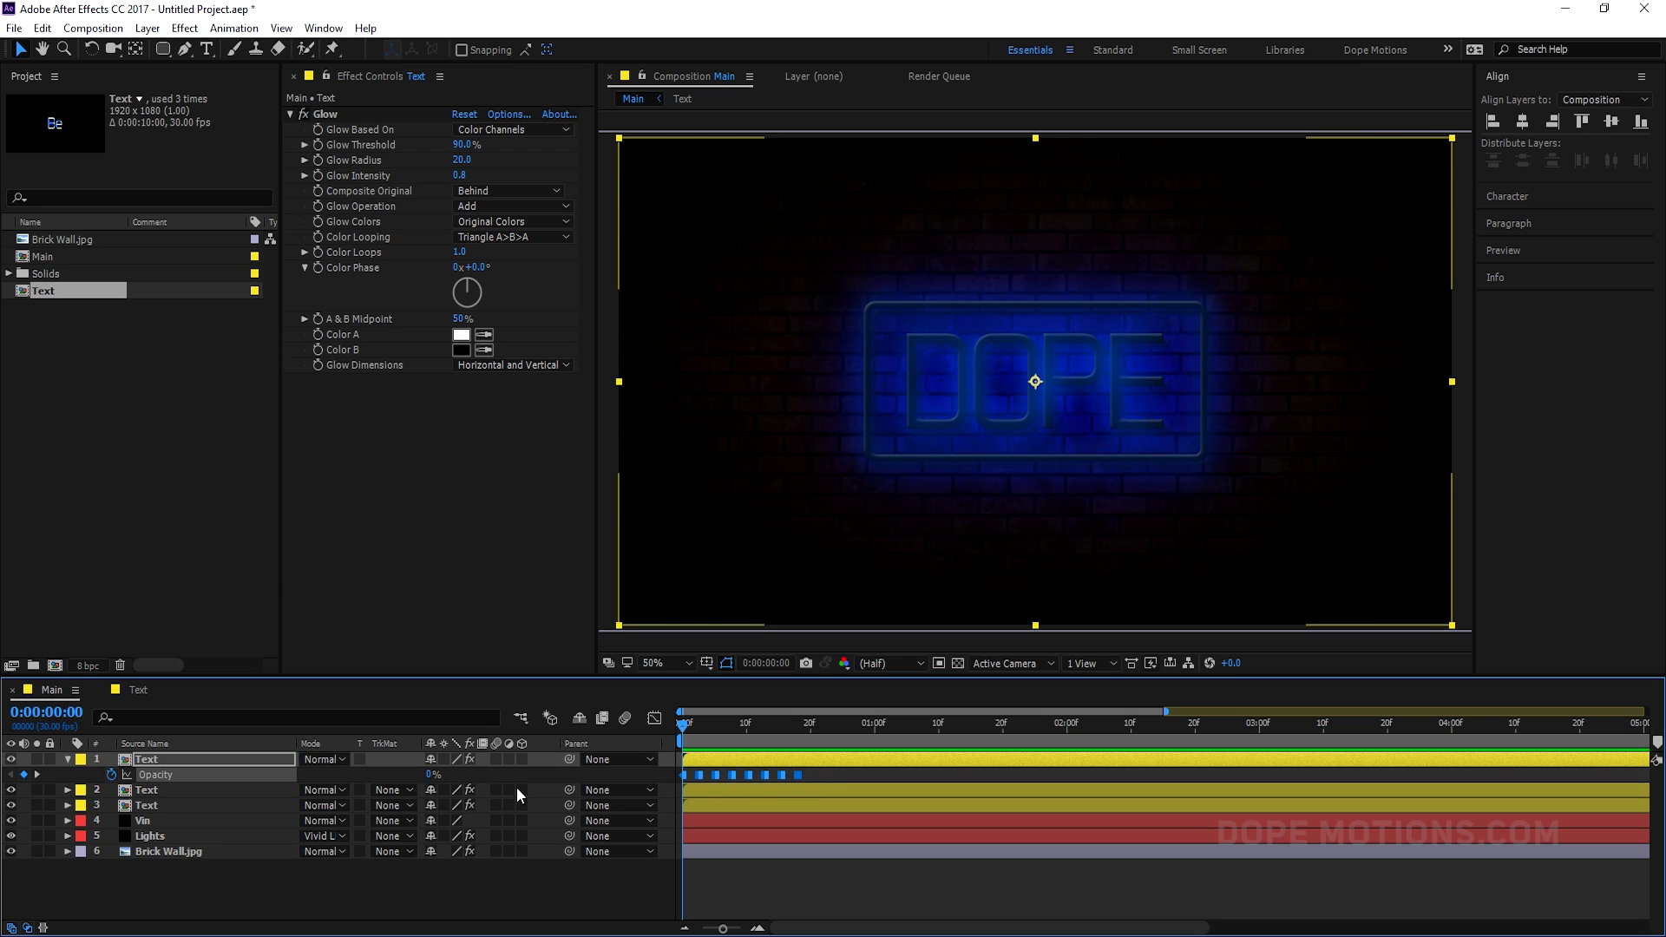
Step: Preview the opacity flicker from the start of the Main composition
left_click(184, 790)
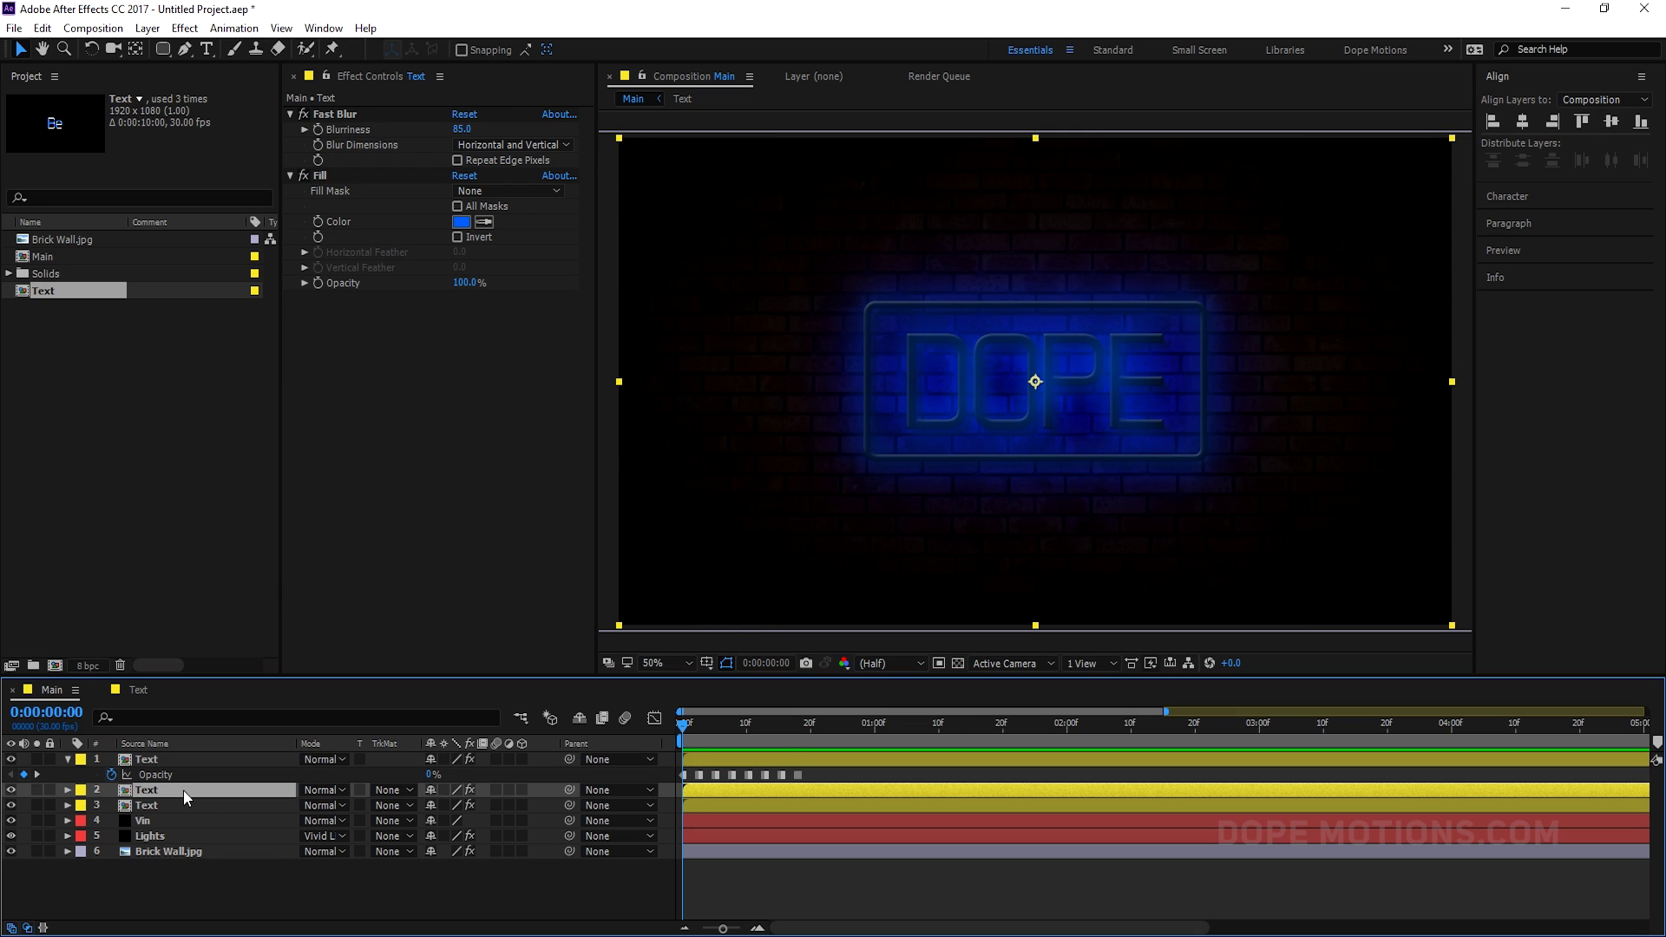
left_click(161, 822)
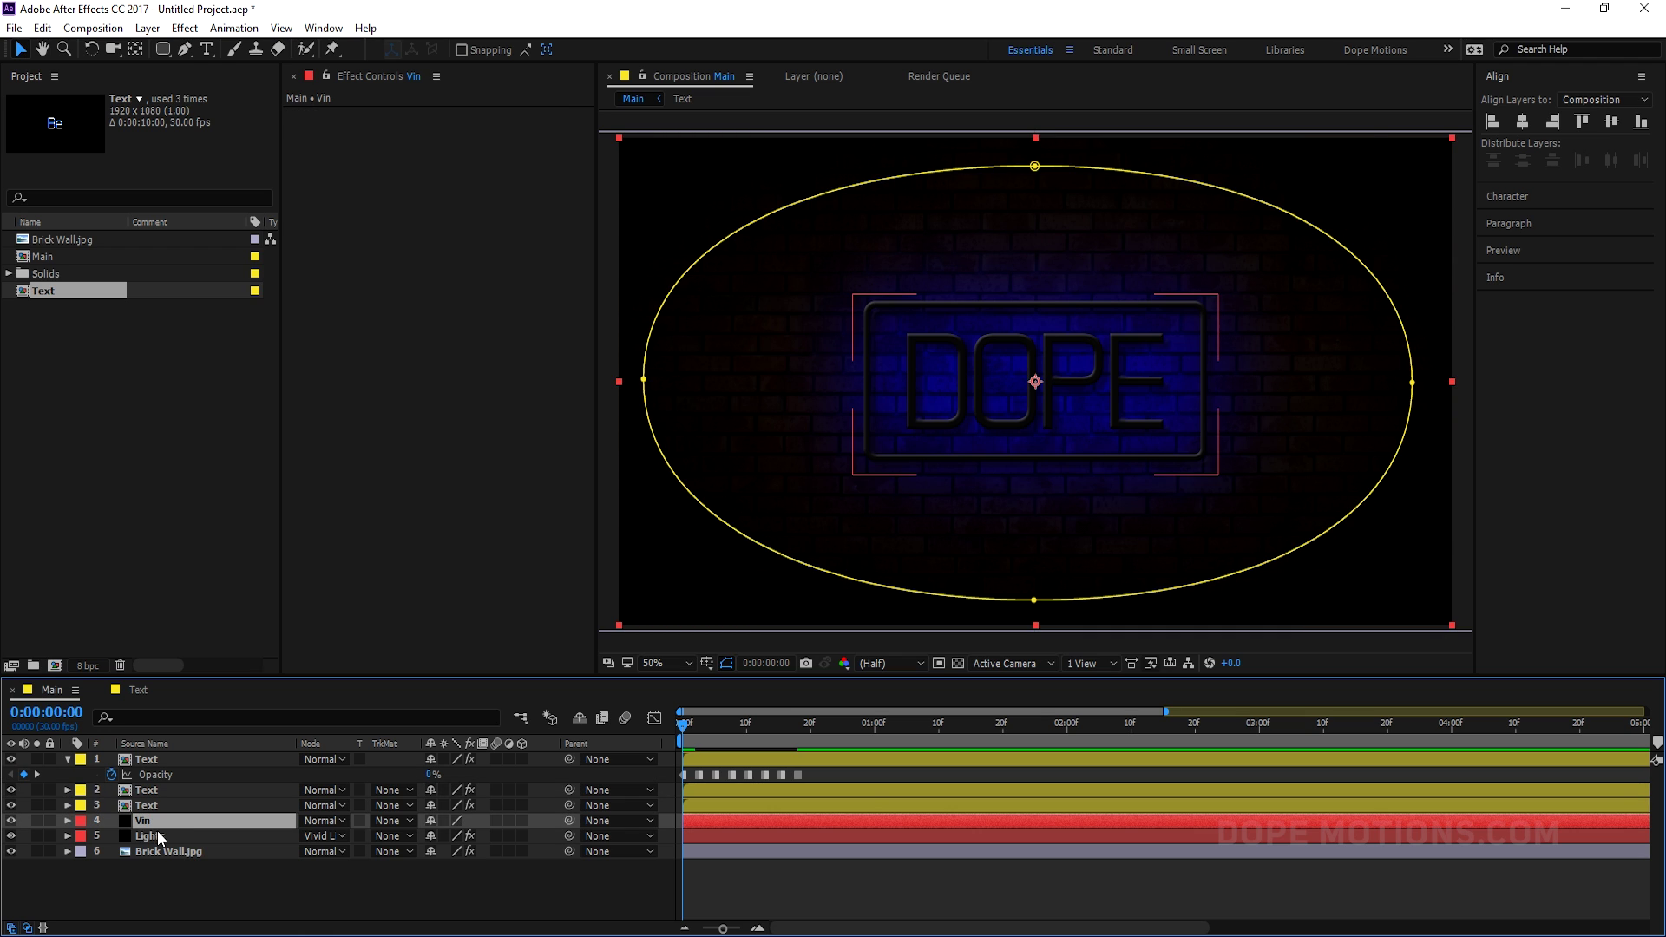
left_click(159, 838)
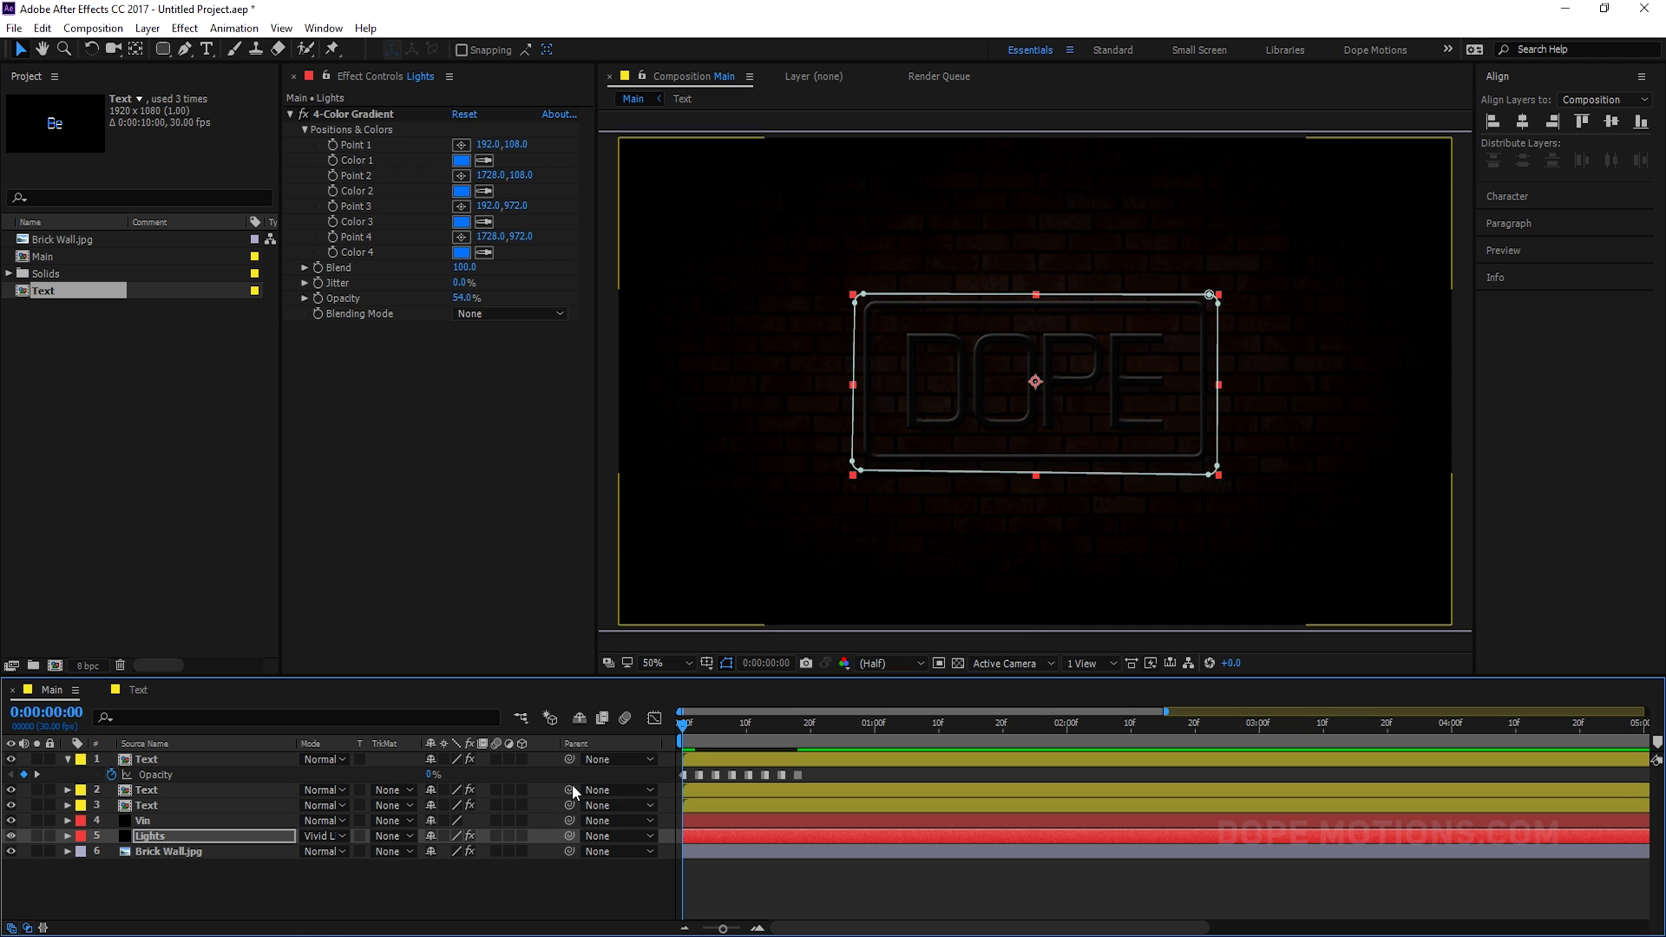
left_click(361, 867)
key("space")
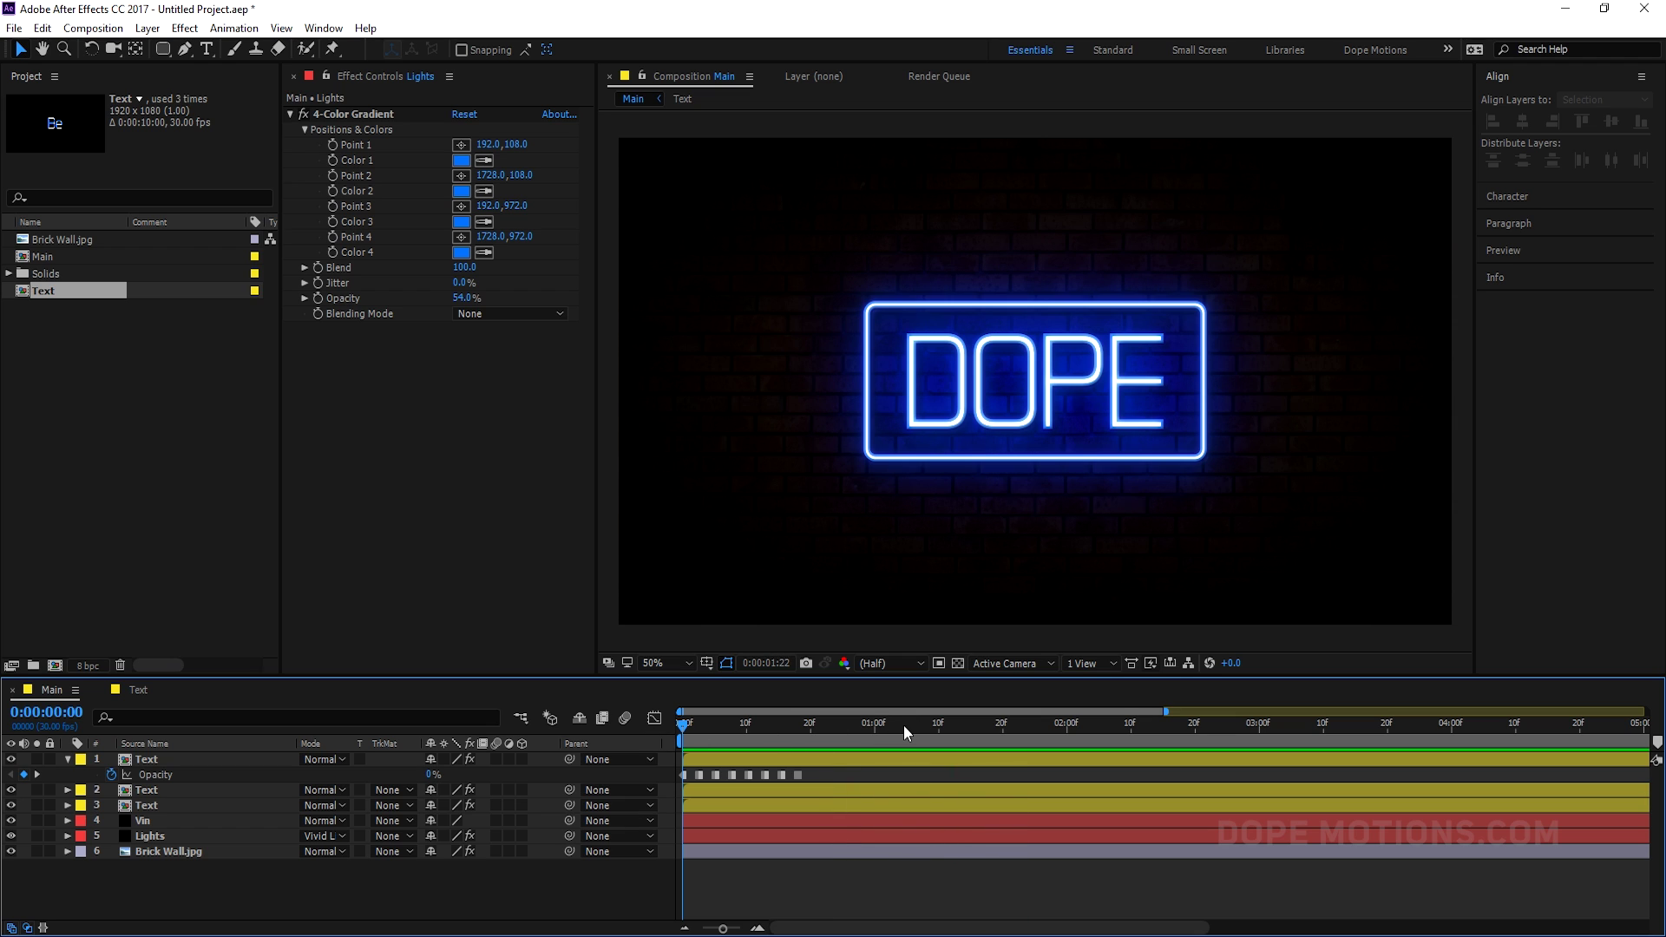
left_click(966, 722)
key("space")
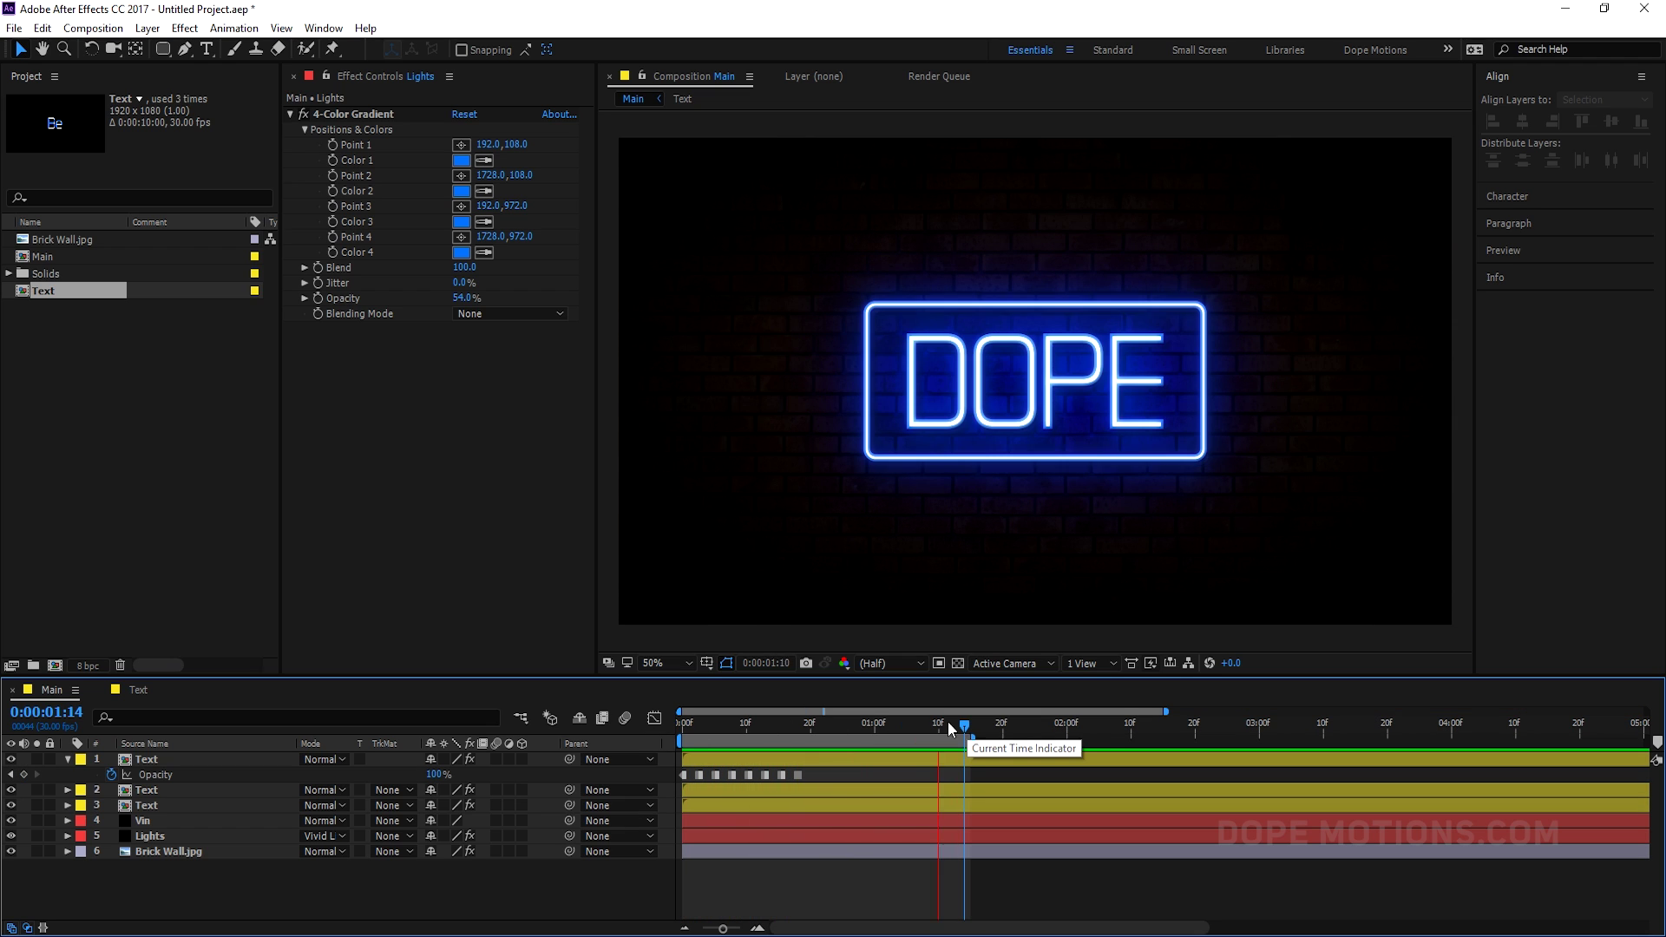
Step: Check the opacity keyframes at frames 6 and 2, stopping the preview at frame 20
left_click(769, 776)
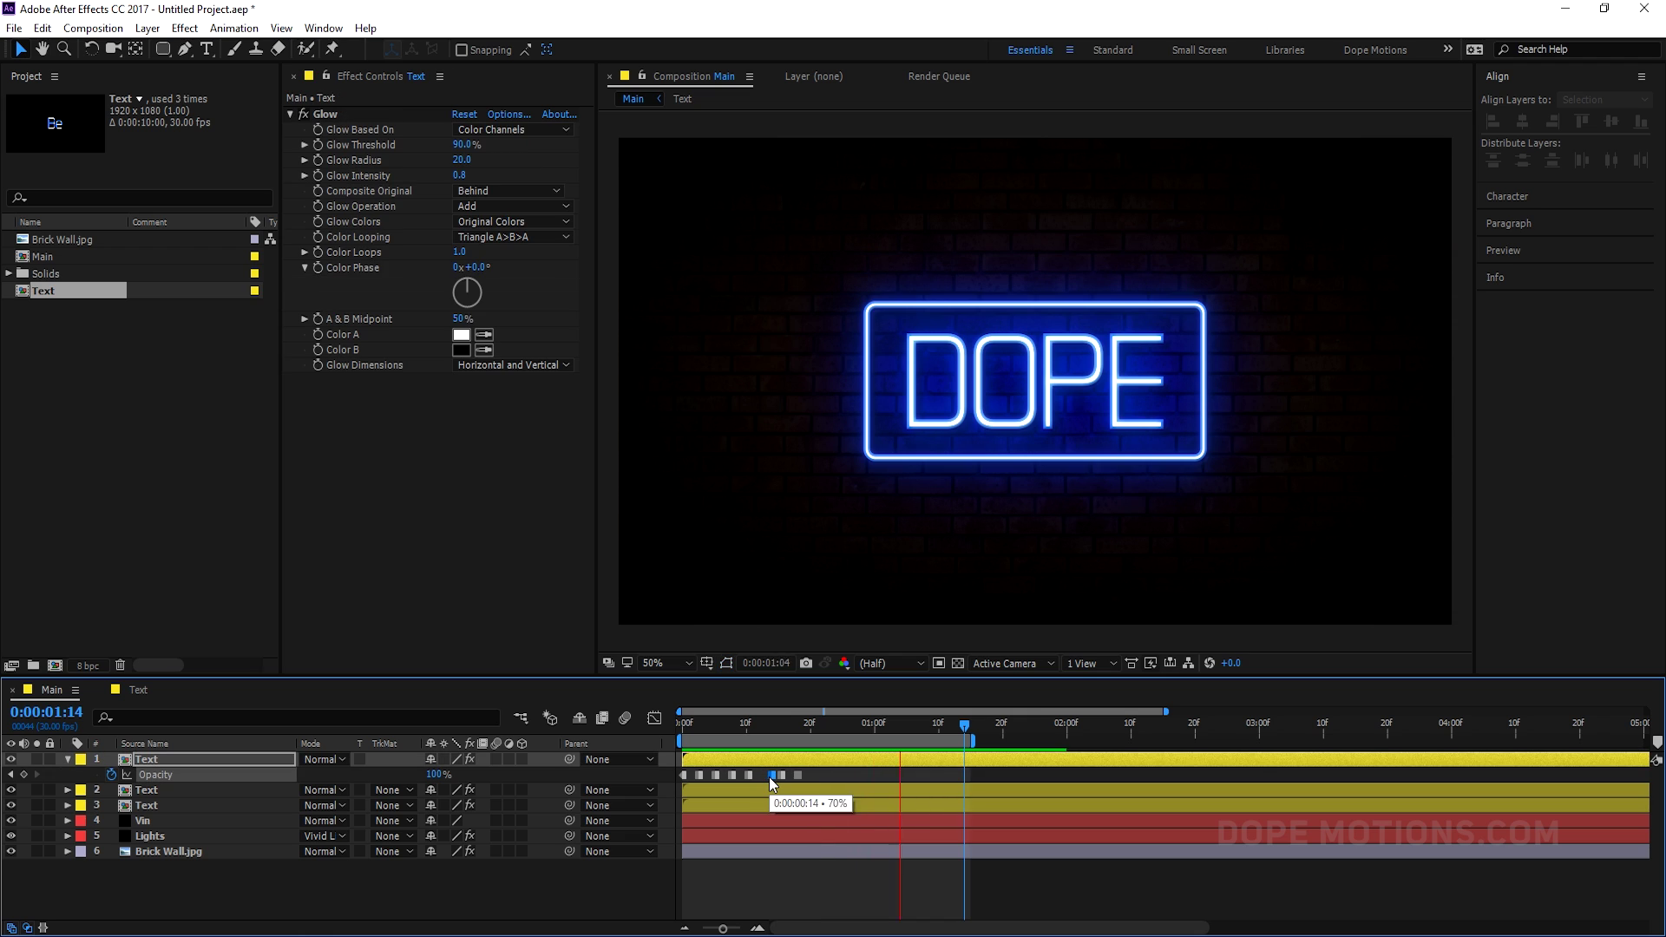
left_click(720, 775)
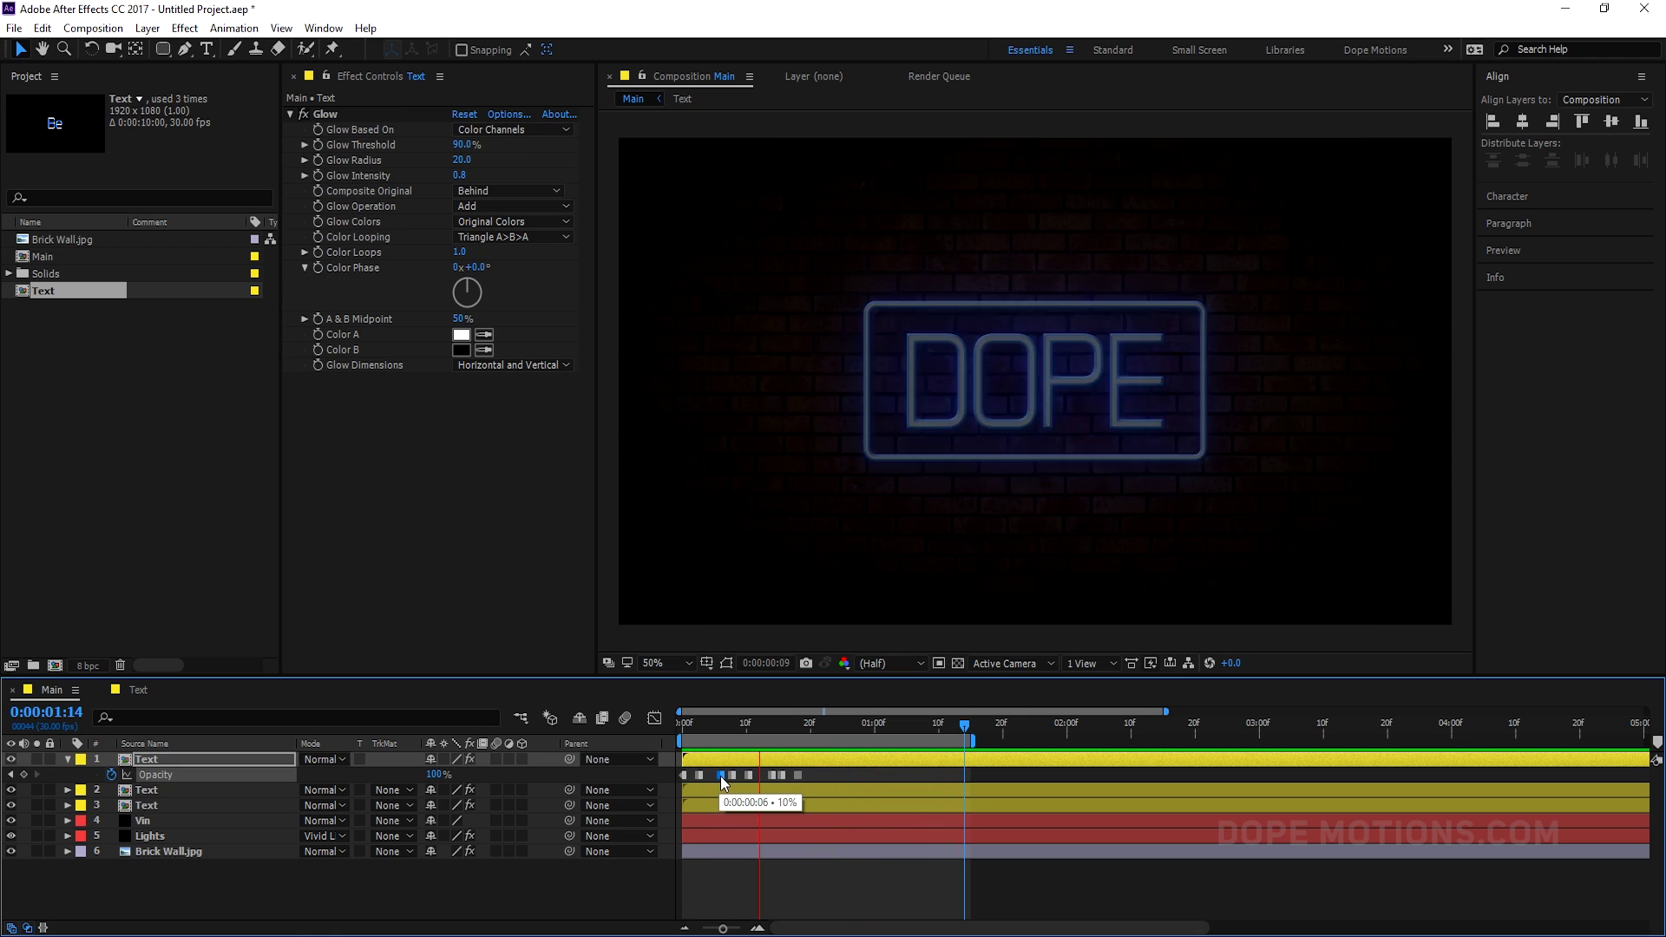
left_click(696, 775)
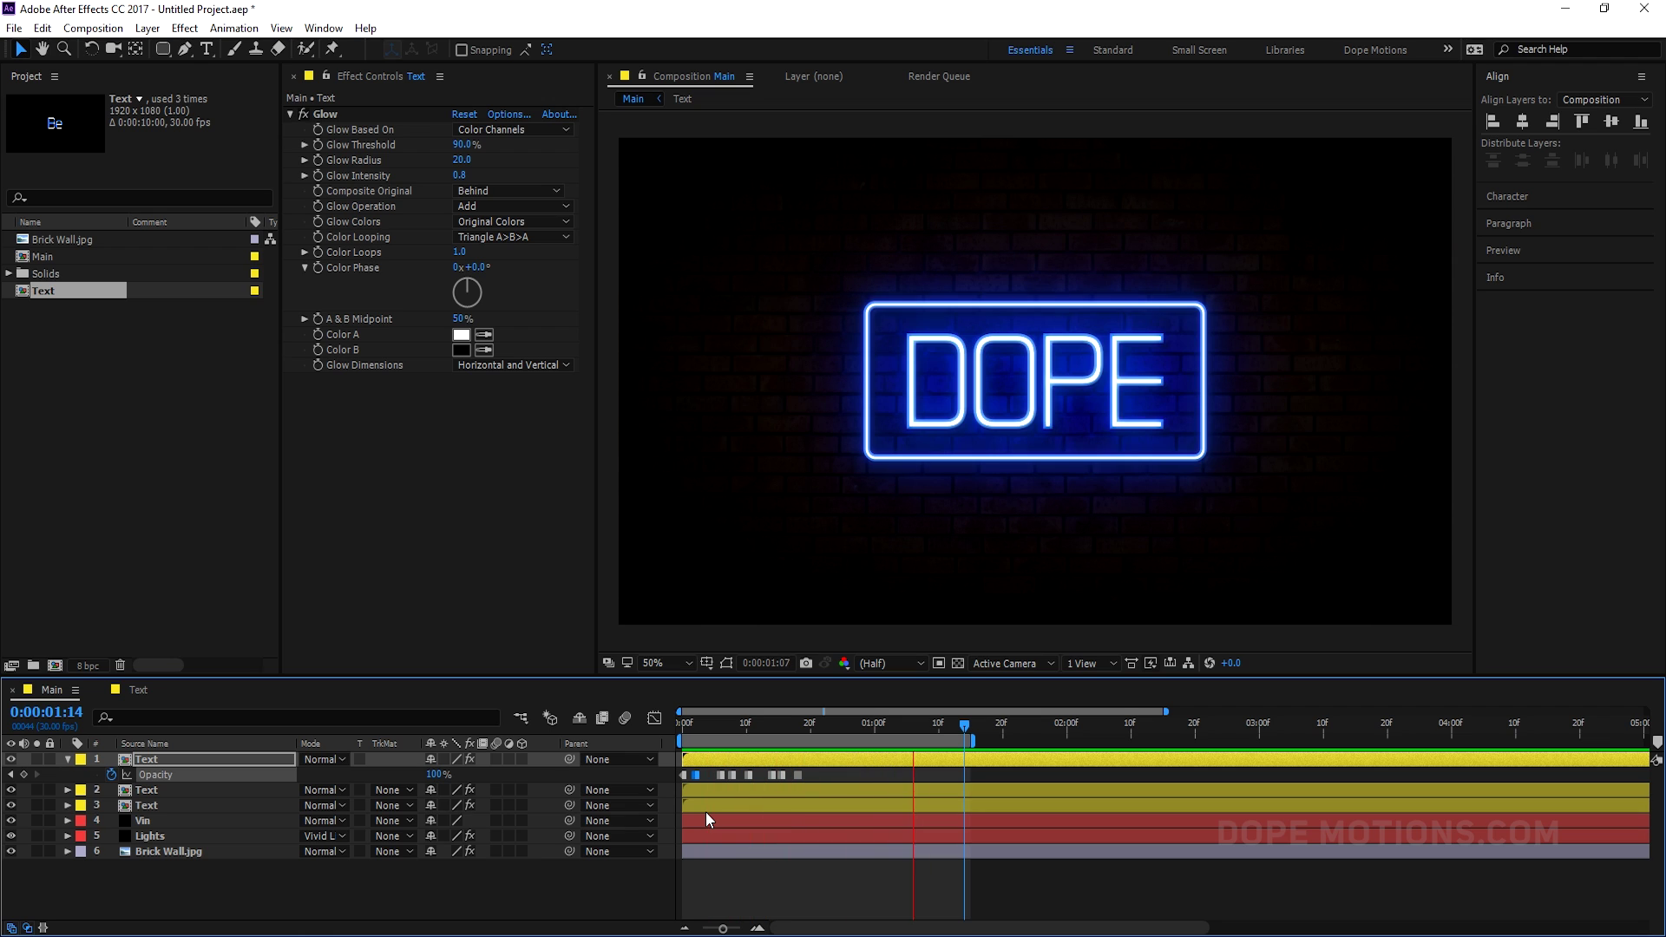
left_click(811, 726)
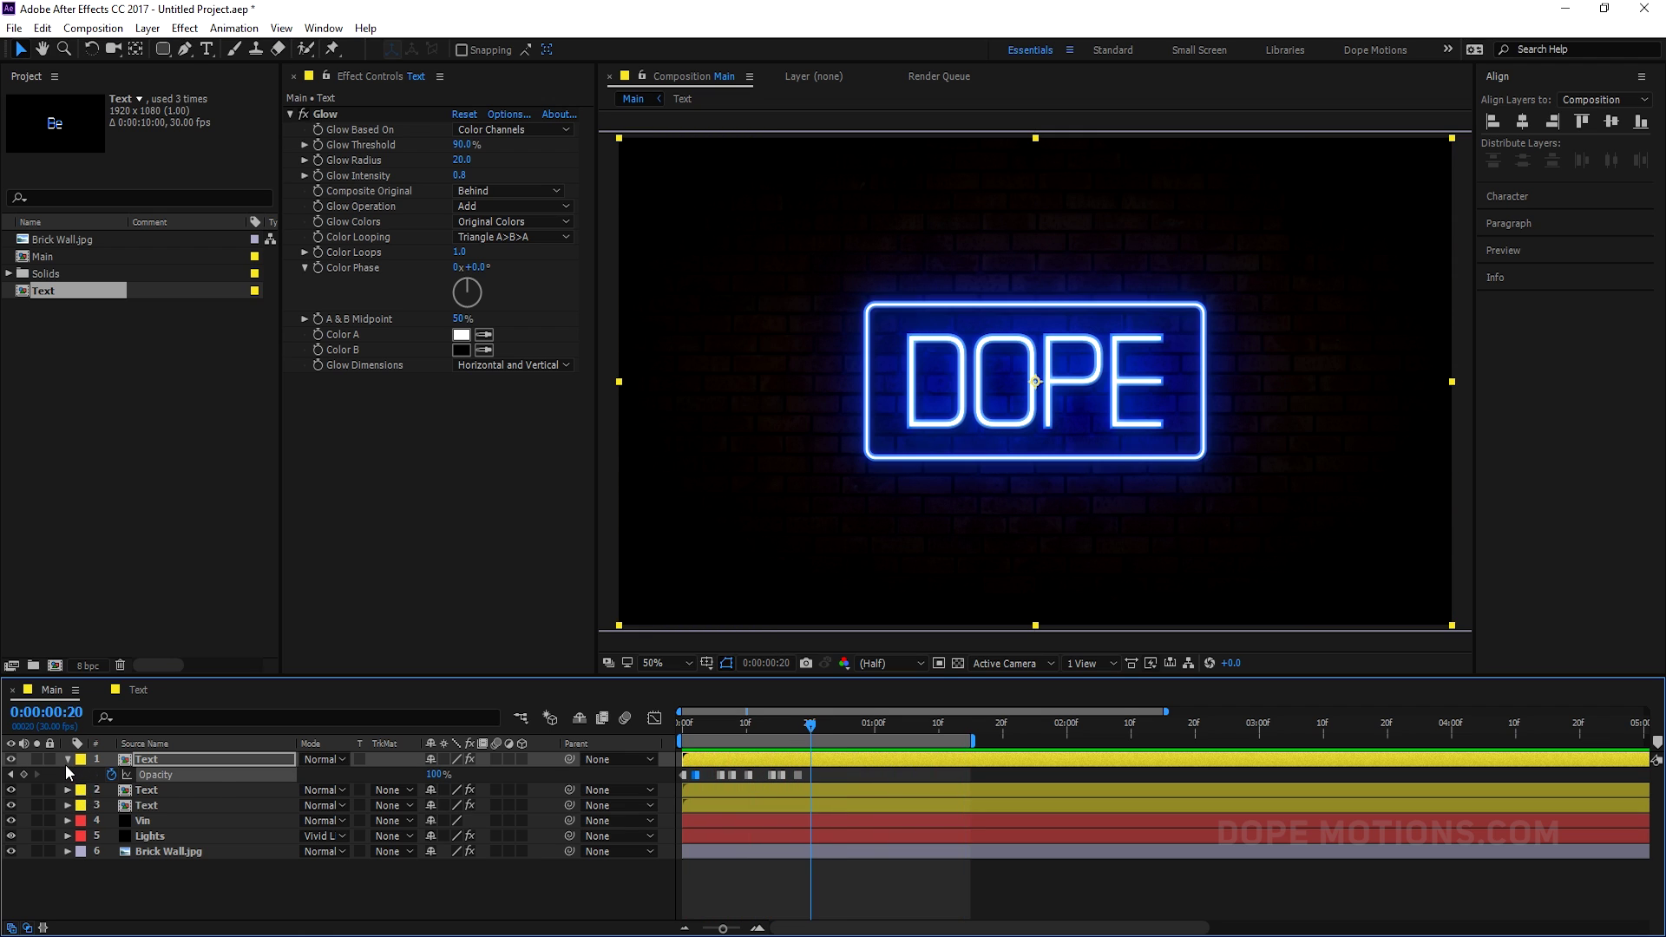
left_click(66, 762)
Step: Make all six layers 3D and add a new camera with the 35mm preset
left_click_drag(523, 759, 521, 849)
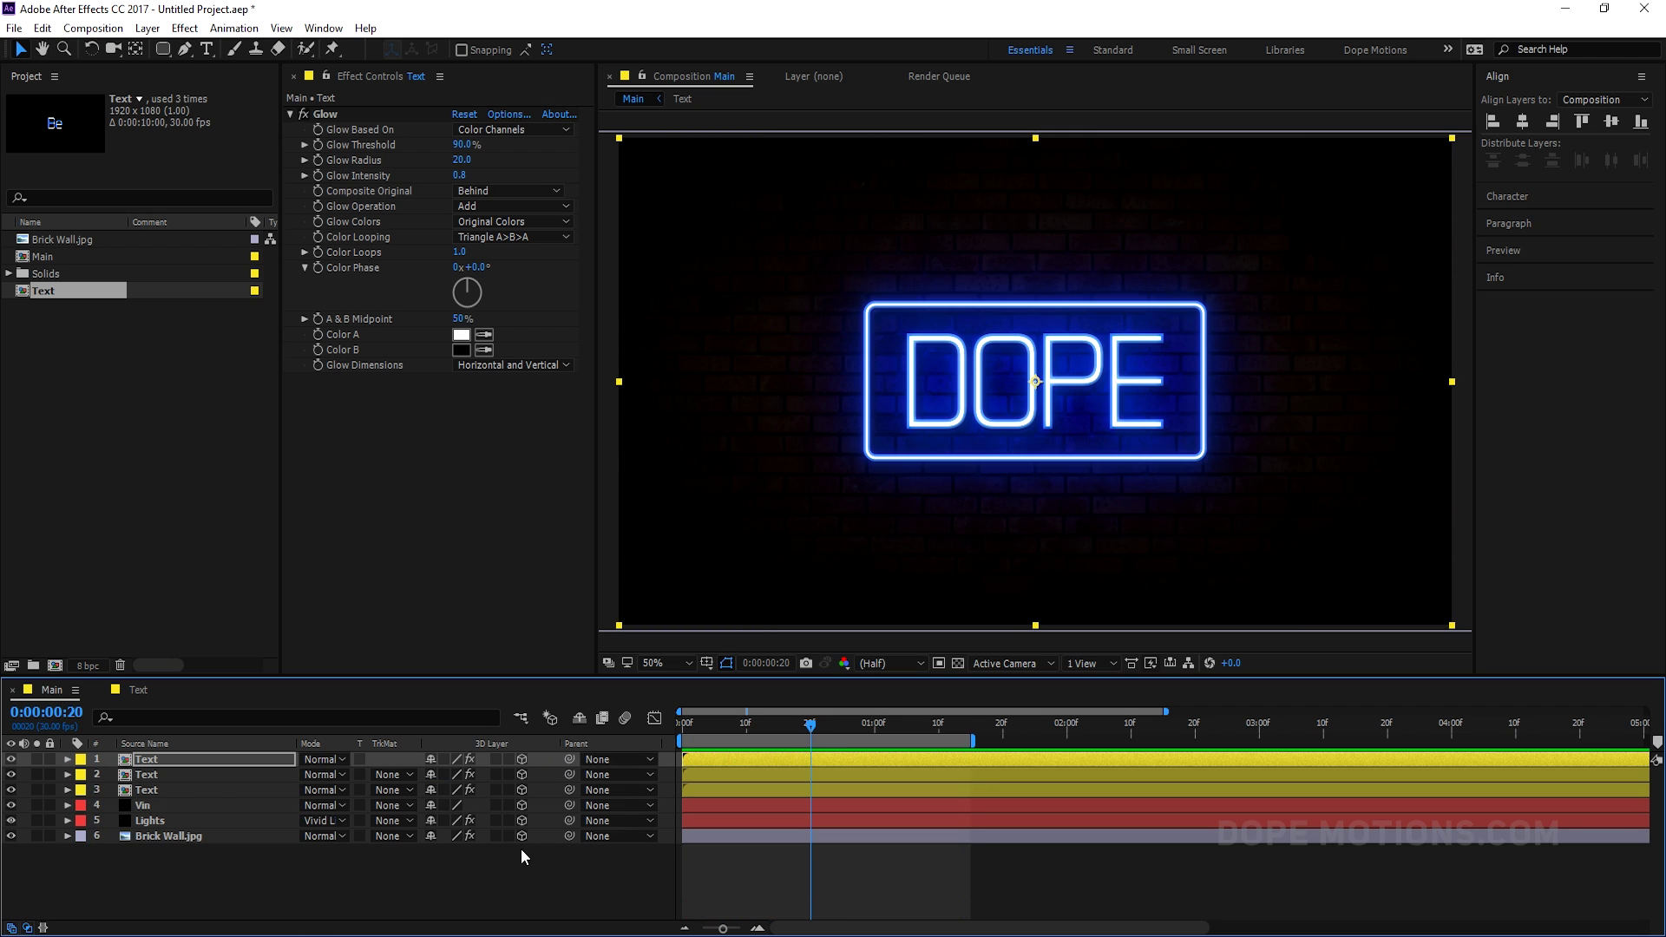
right_click(342, 883)
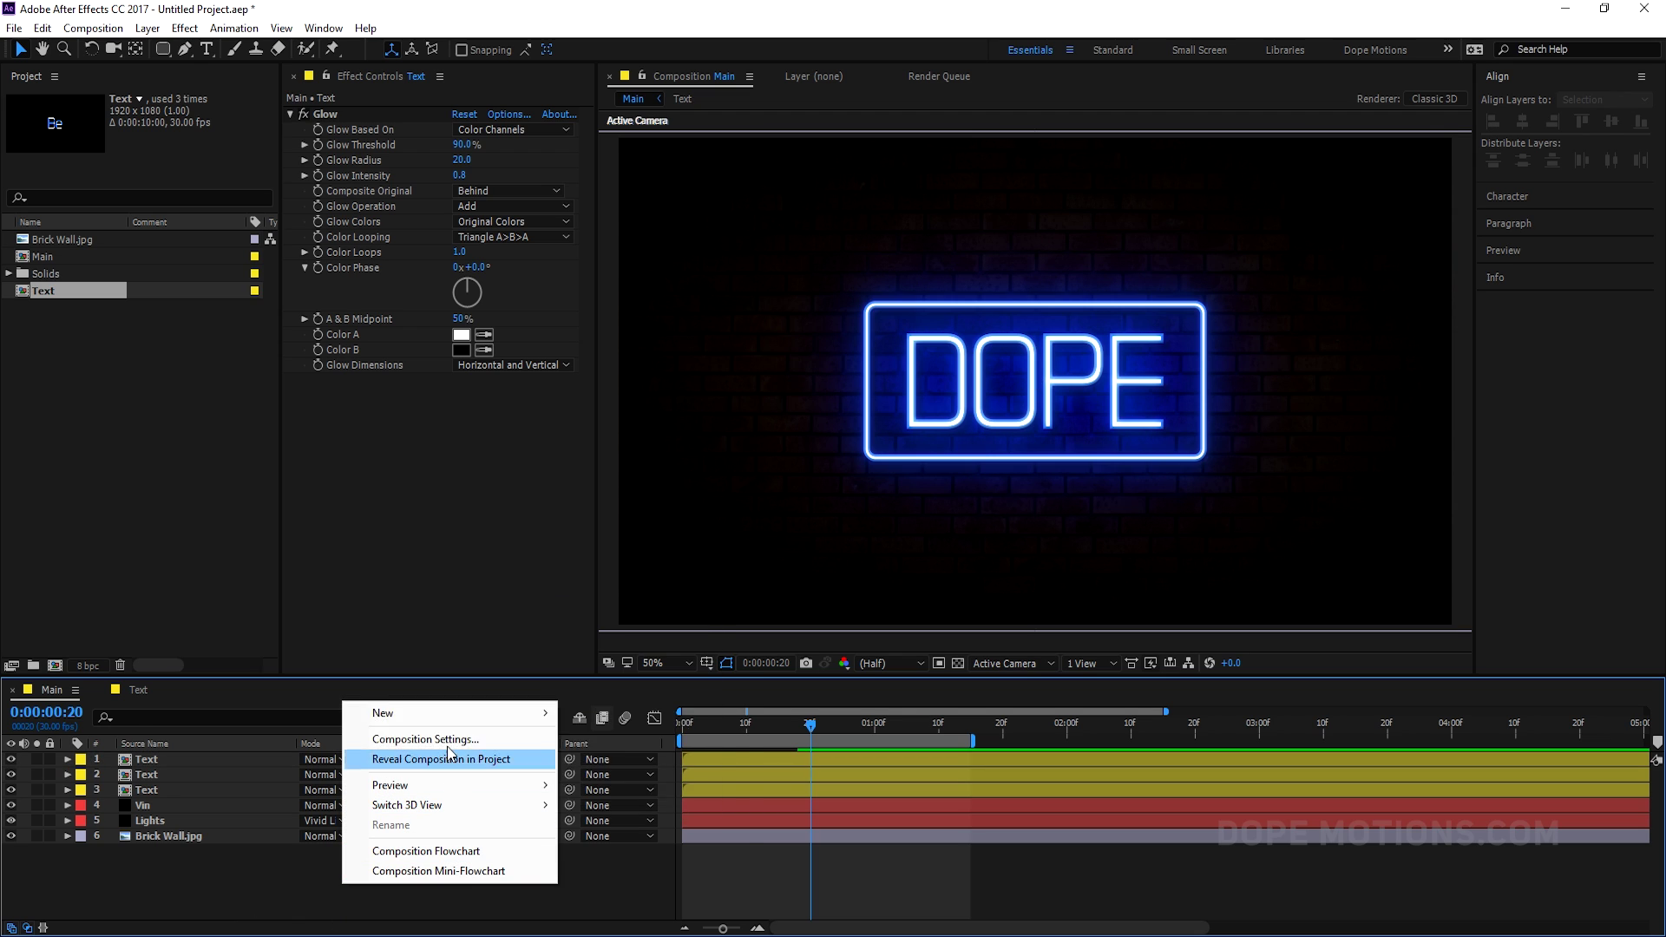
mouse_move(547, 714)
left_click(626, 799)
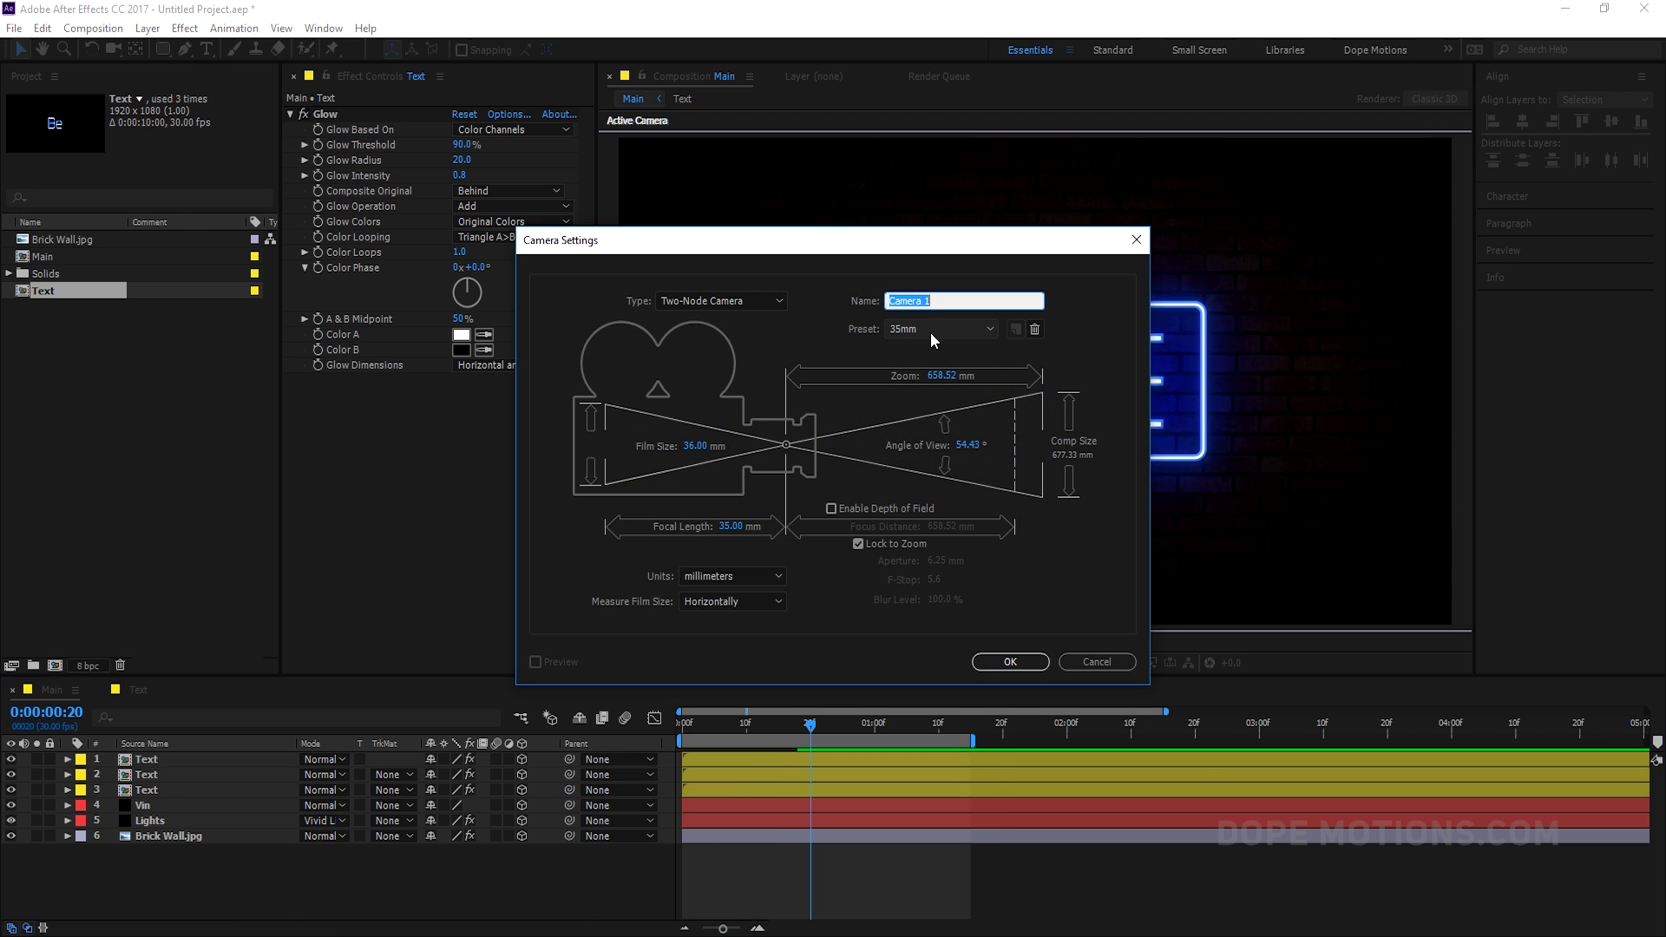
left_click(933, 330)
left_click(933, 456)
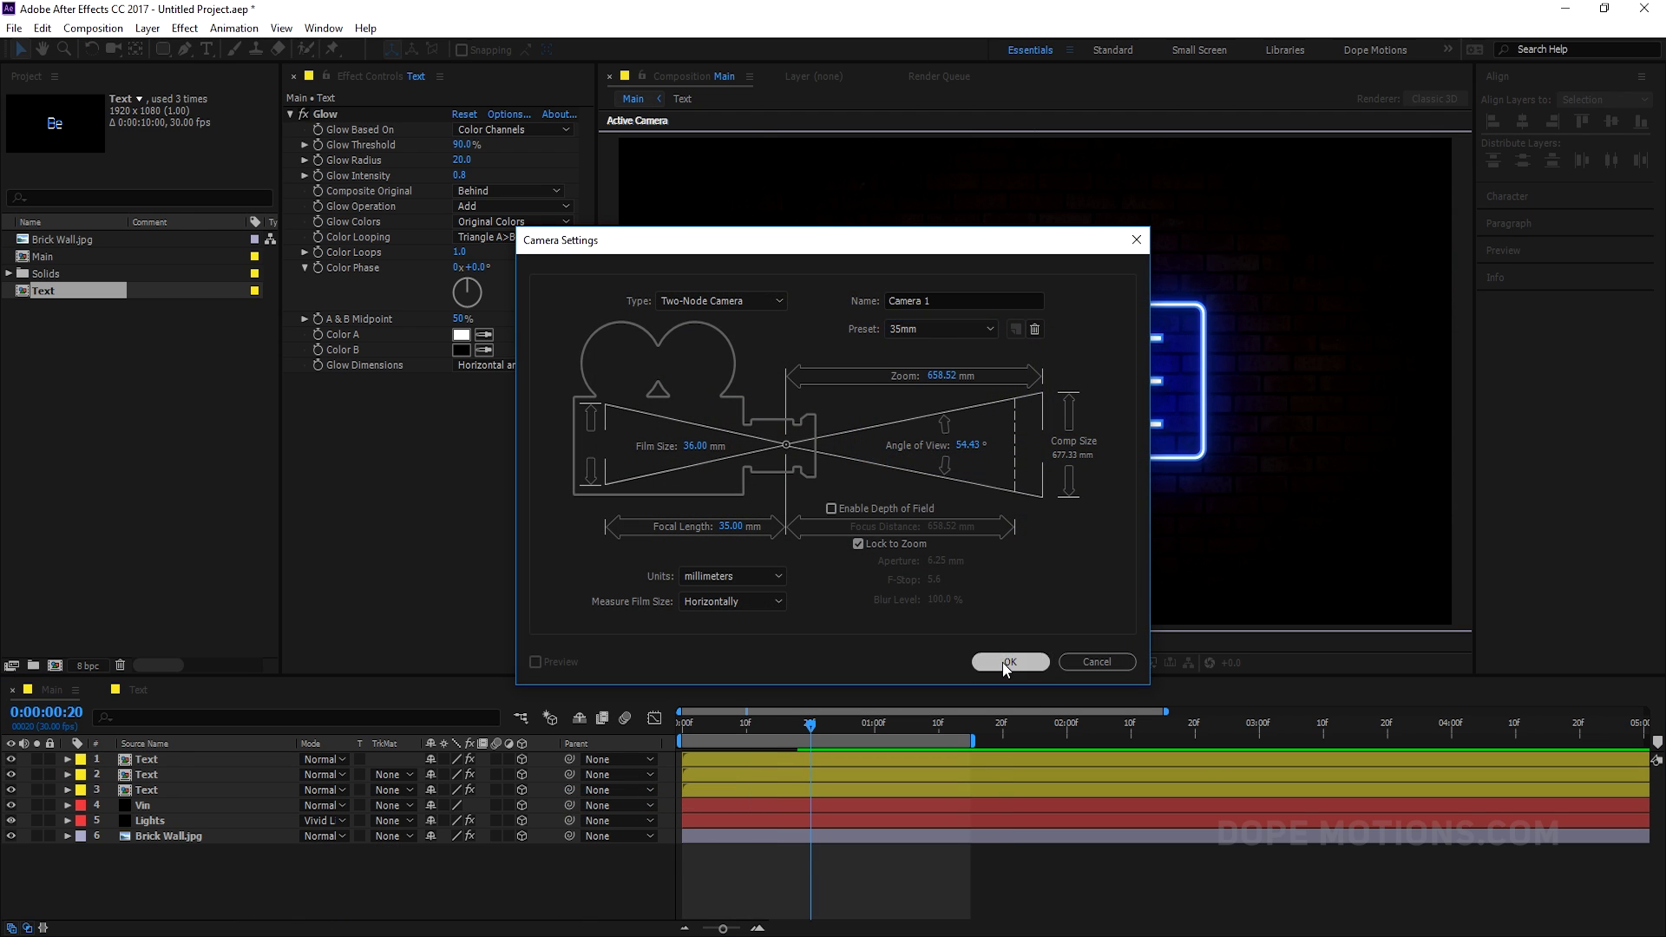
left_click(1007, 662)
Step: Orbit Camera 1 to tilt the view of the DOPE sign
key("c")
left_click_drag(1050, 403, 1076, 332)
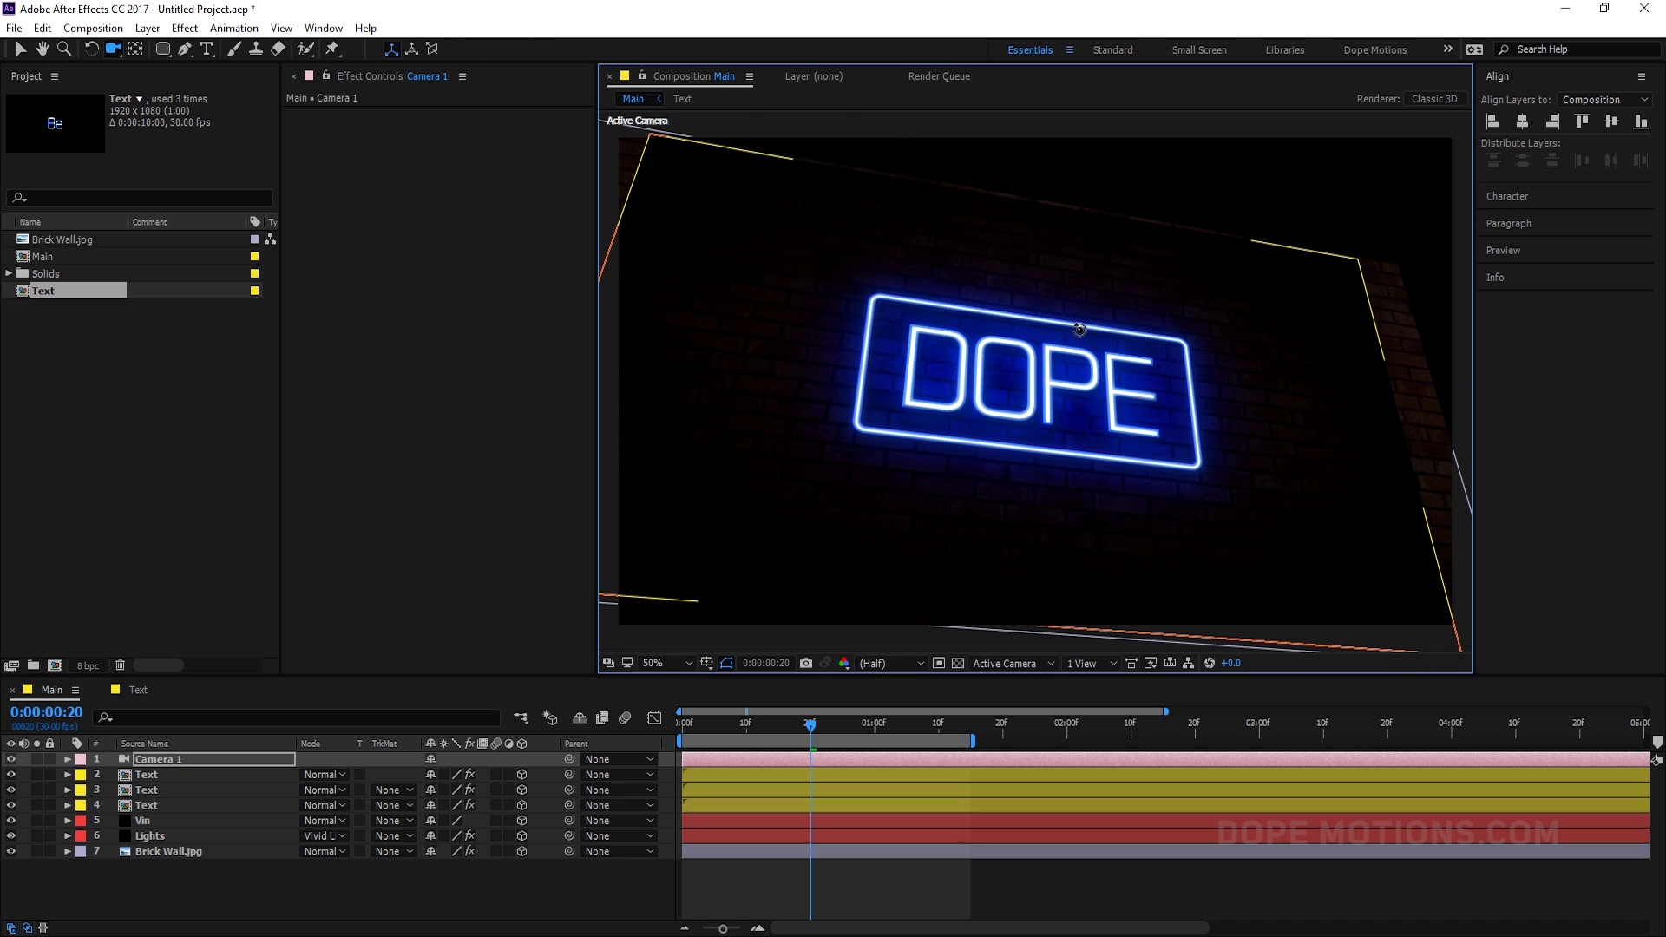
left_click(143, 875)
Step: Scale Vin up to 226% and Brick Wall.jpg to 197%
left_click(153, 836)
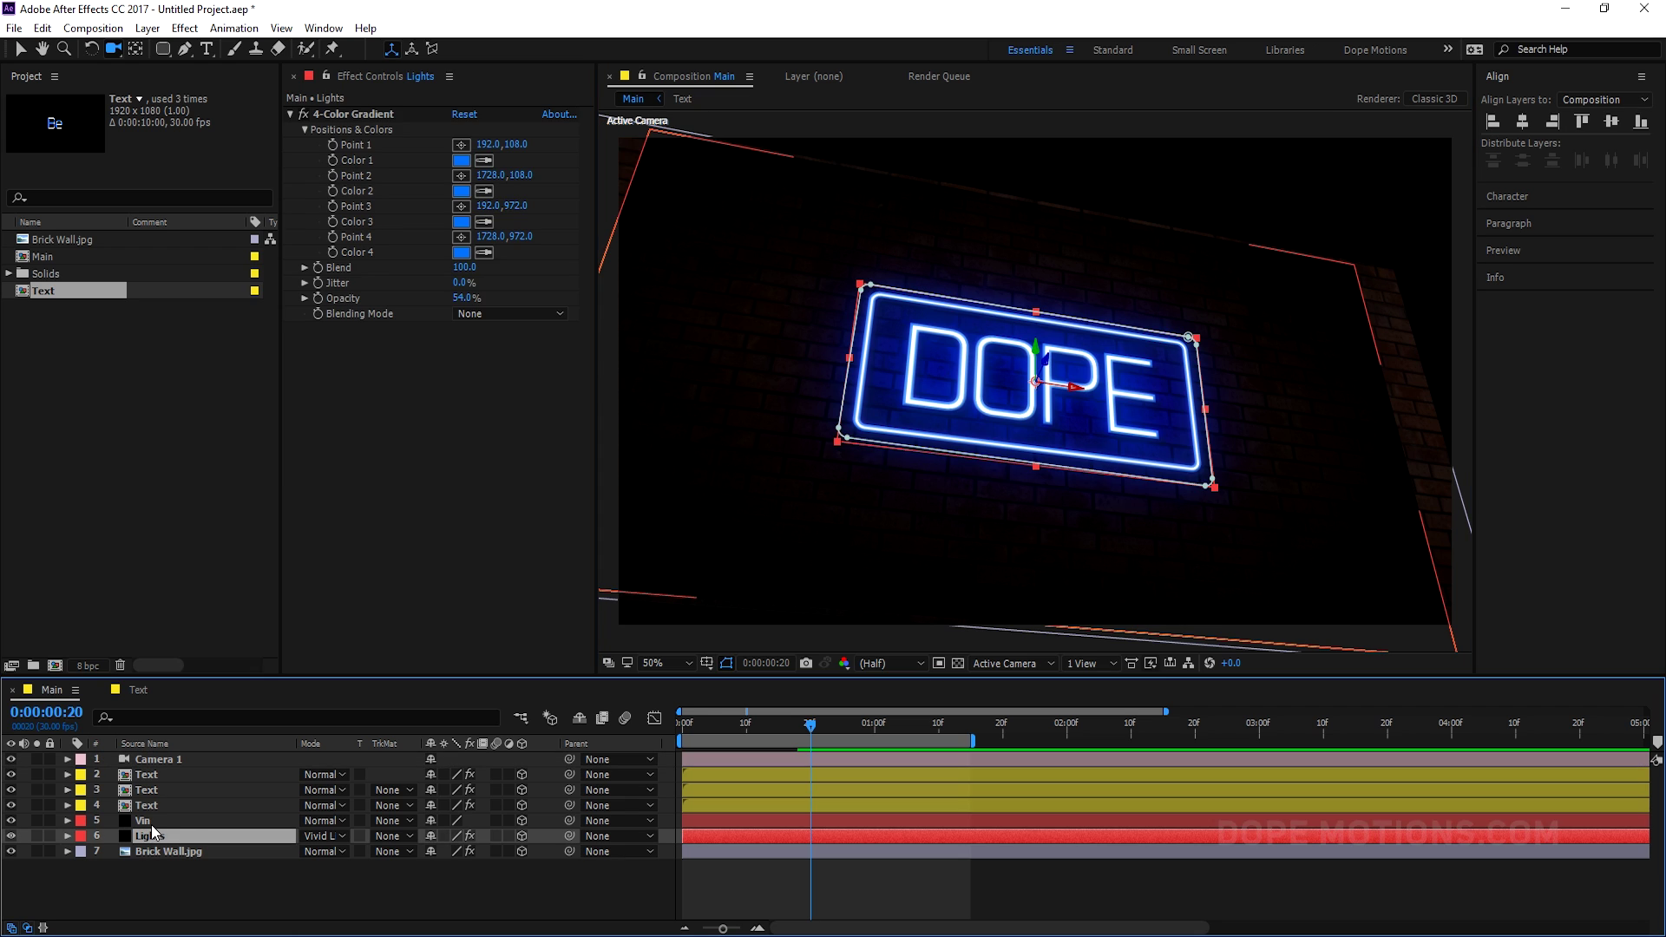
left_click(154, 820)
left_click(153, 851, "ctrl")
key("s")
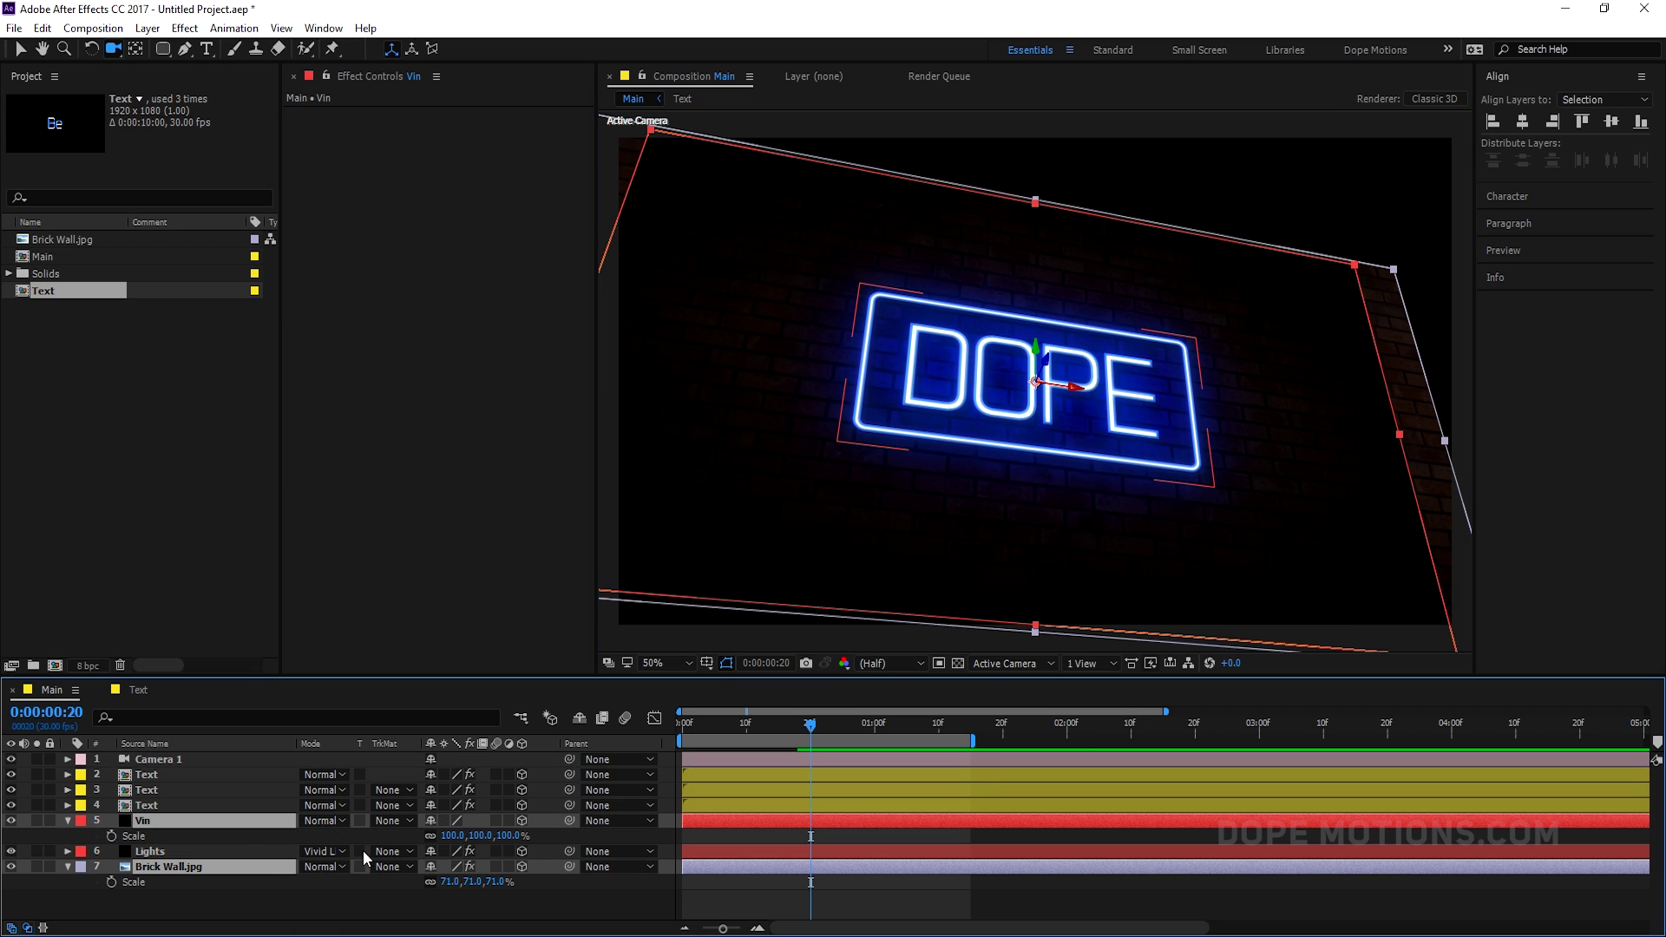
left_click_drag(517, 836, 620, 832)
Step: Turn on depth of field in Camera 1's camera options
left_click(222, 894)
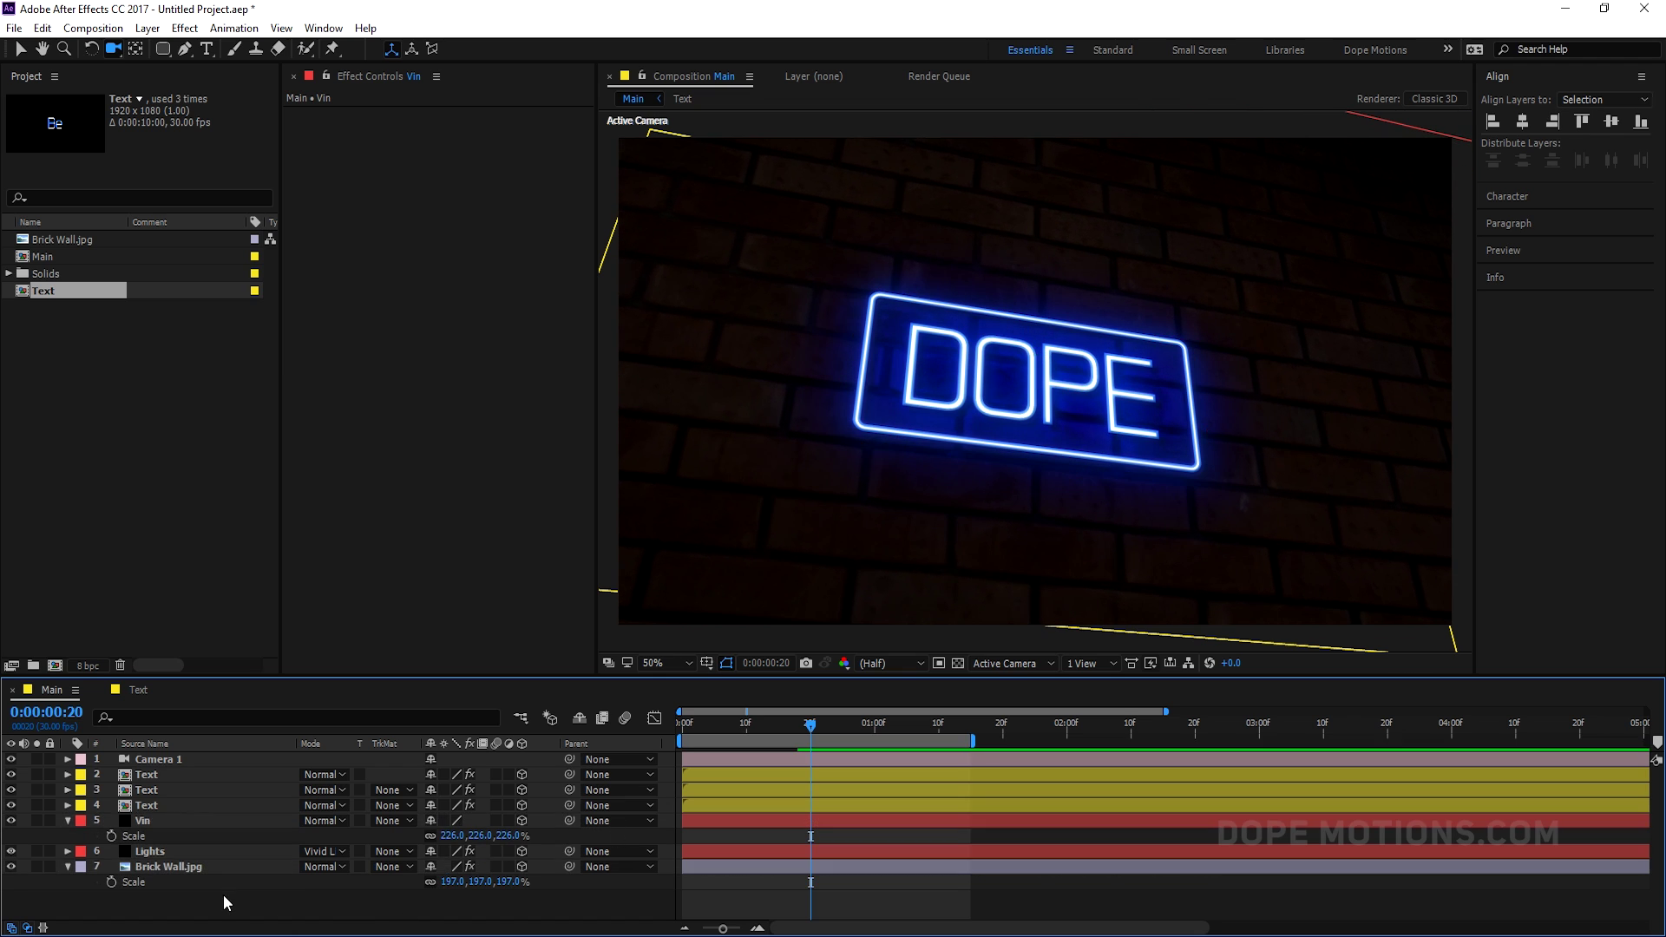
left_click(67, 821)
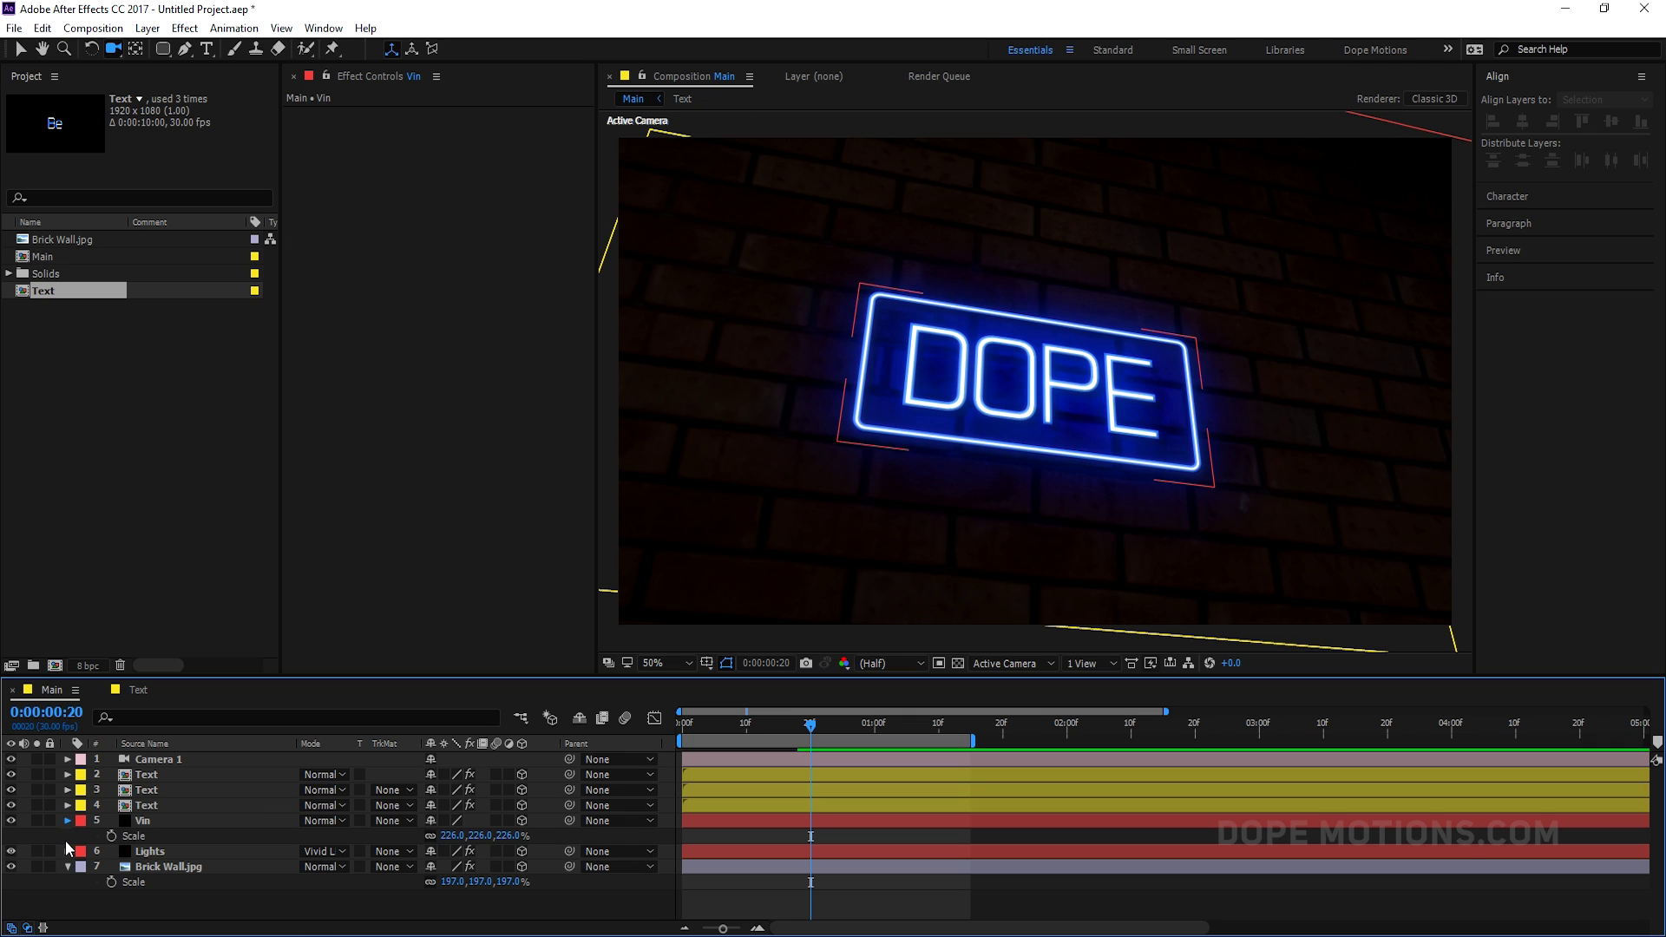
left_click(66, 850)
left_click(167, 759)
key("a")
key("a")
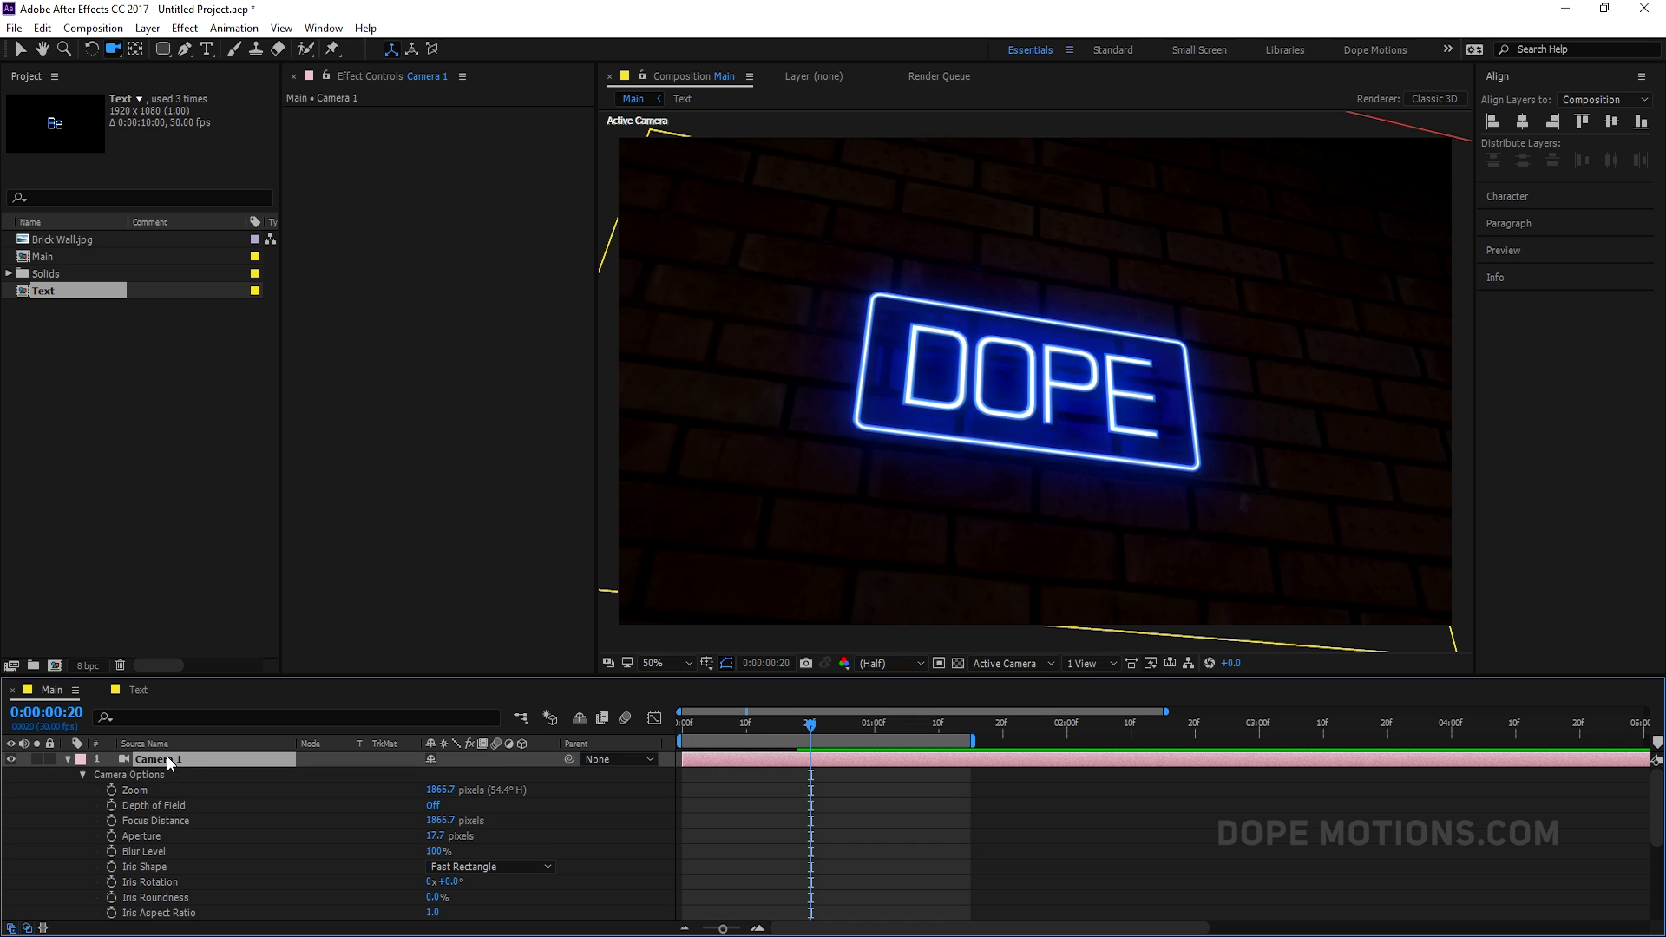
left_click(437, 805)
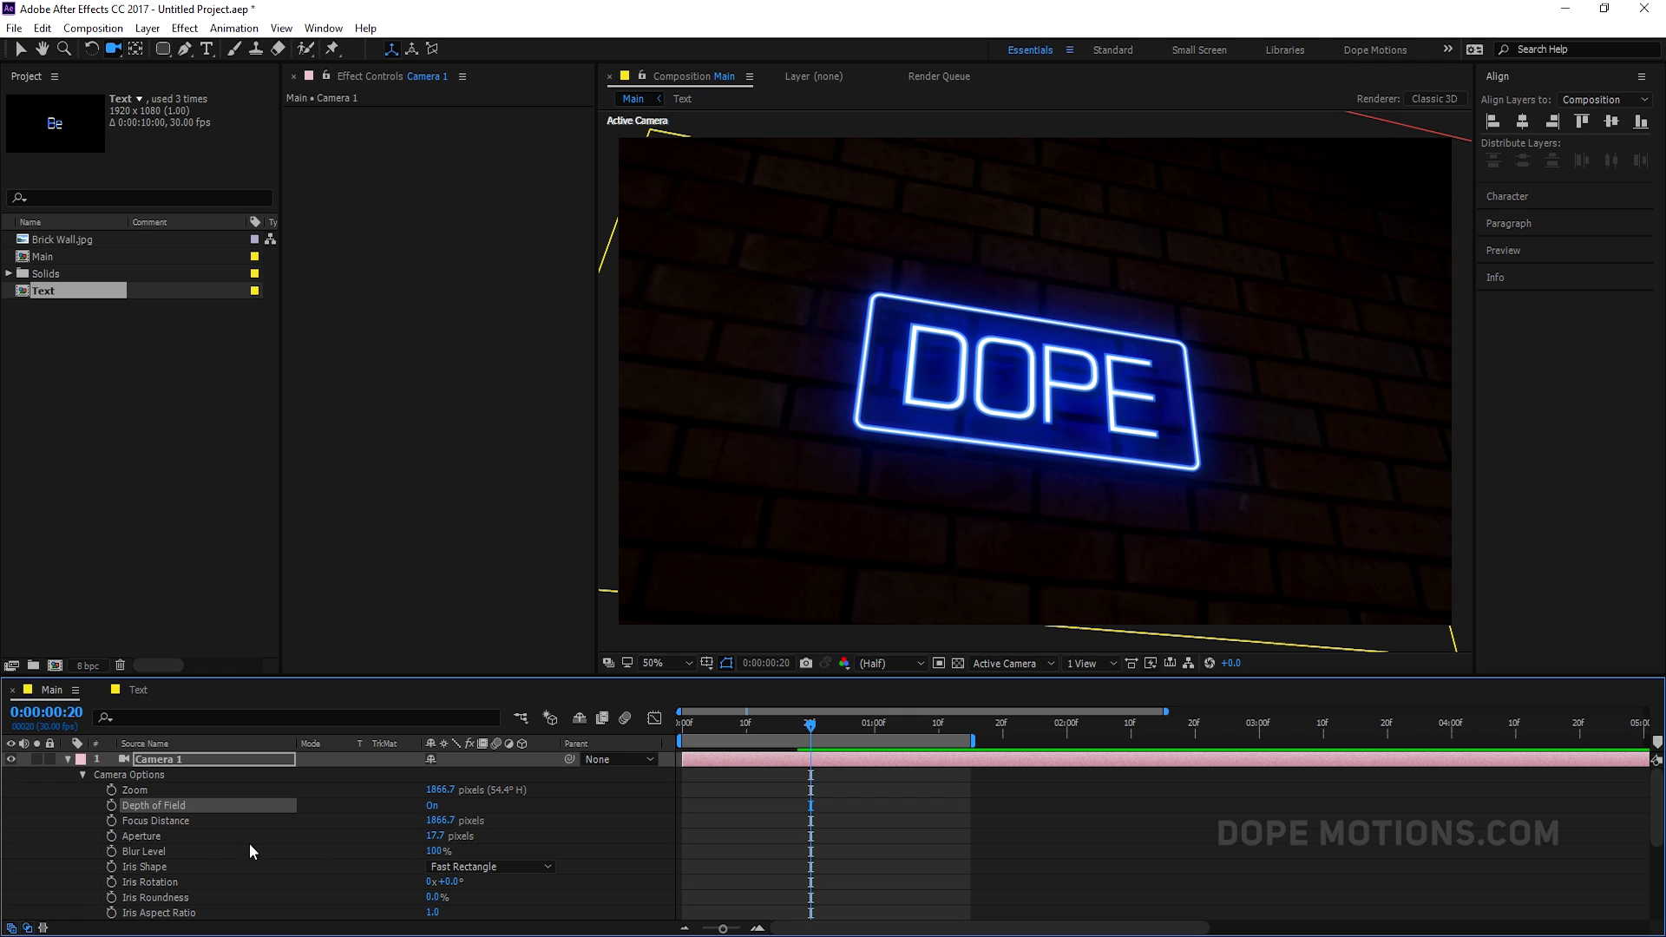
Step: Set Camera 1's aperture to 150 pixels and blur level to 150%
left_click(434, 836)
type("150")
key("Return")
left_click(436, 852)
type("150")
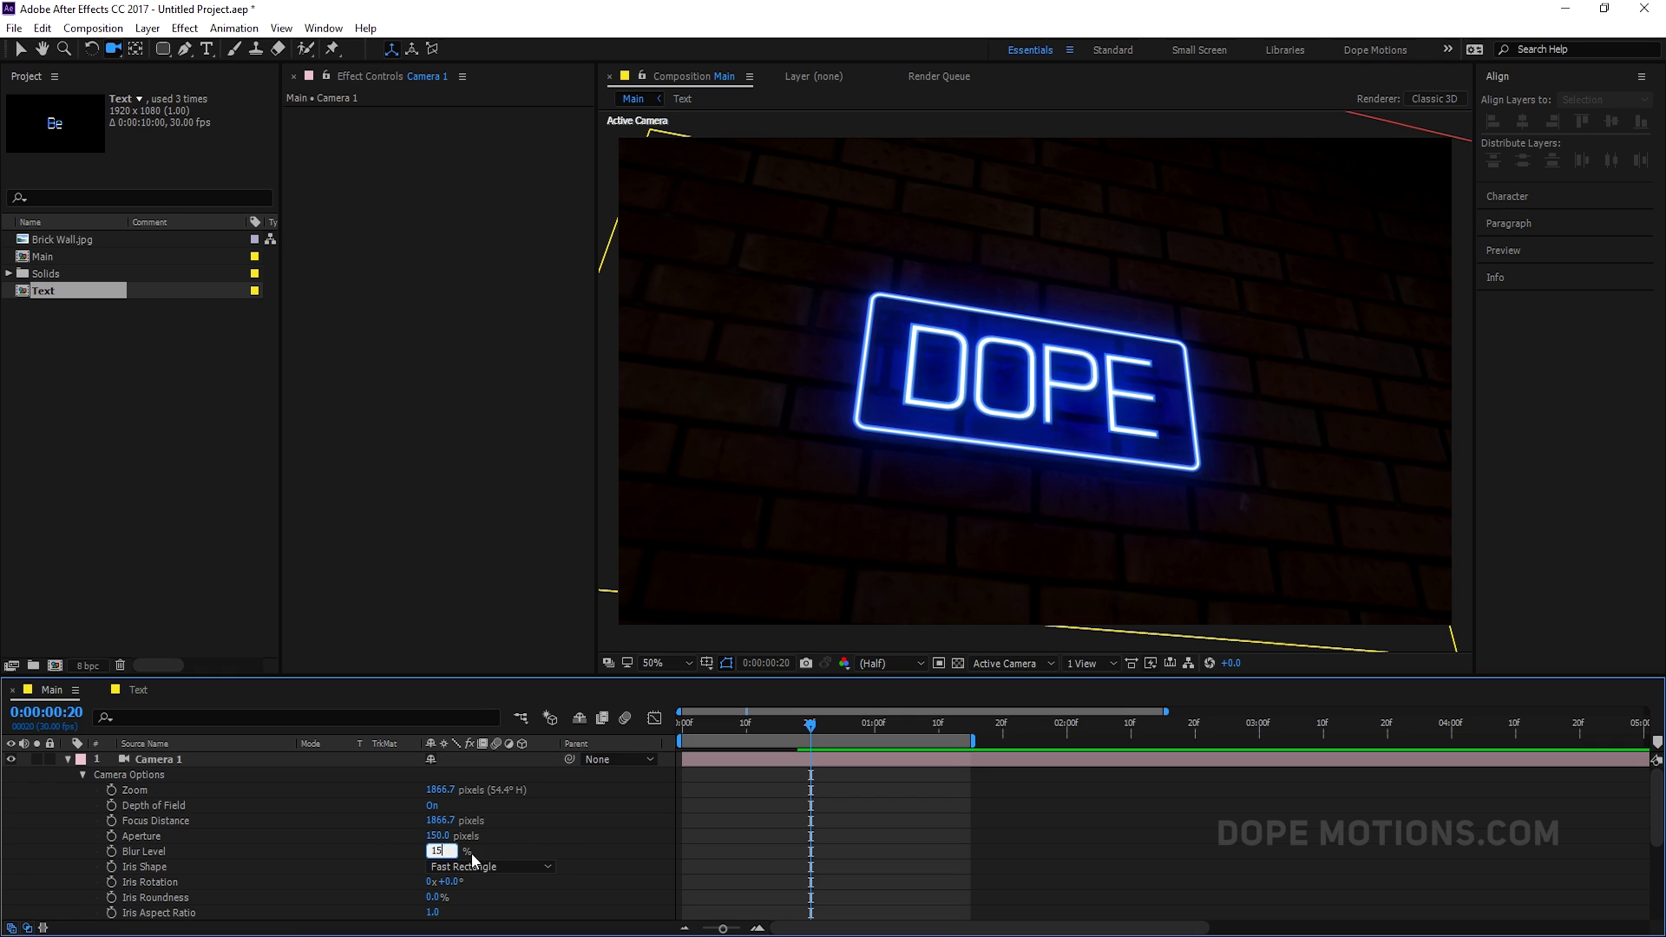
key("Return")
Step: Set the focus distance to 2000 pixels and nudge the camera orbit slightly
left_click(438, 820)
type("1500")
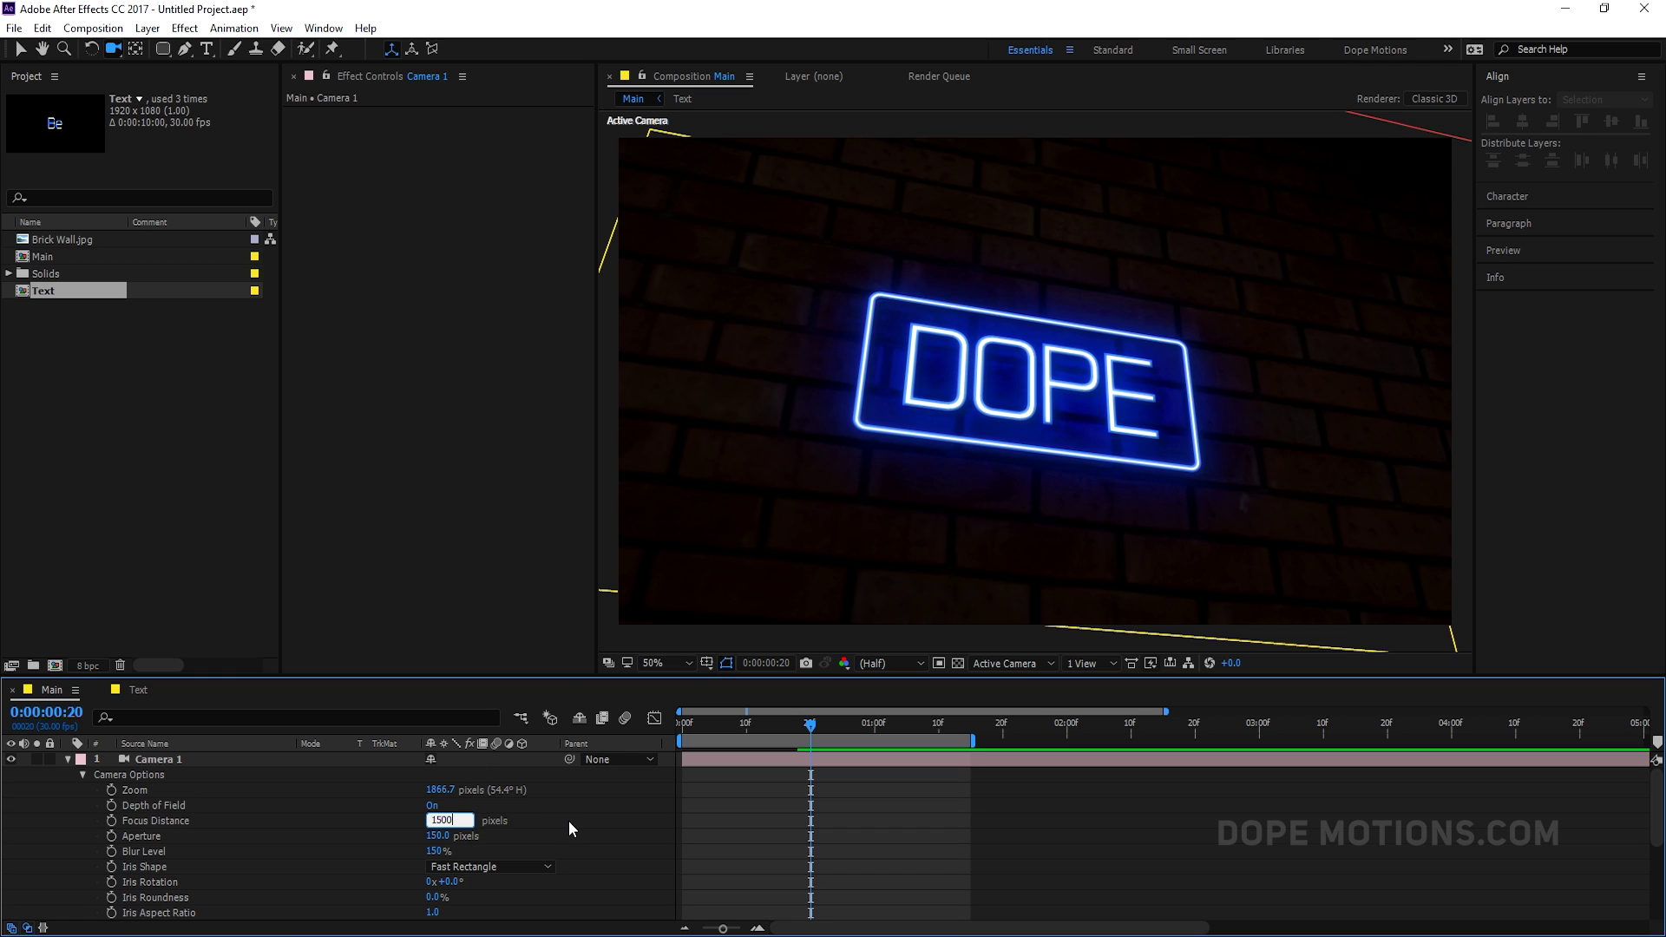
key("Return")
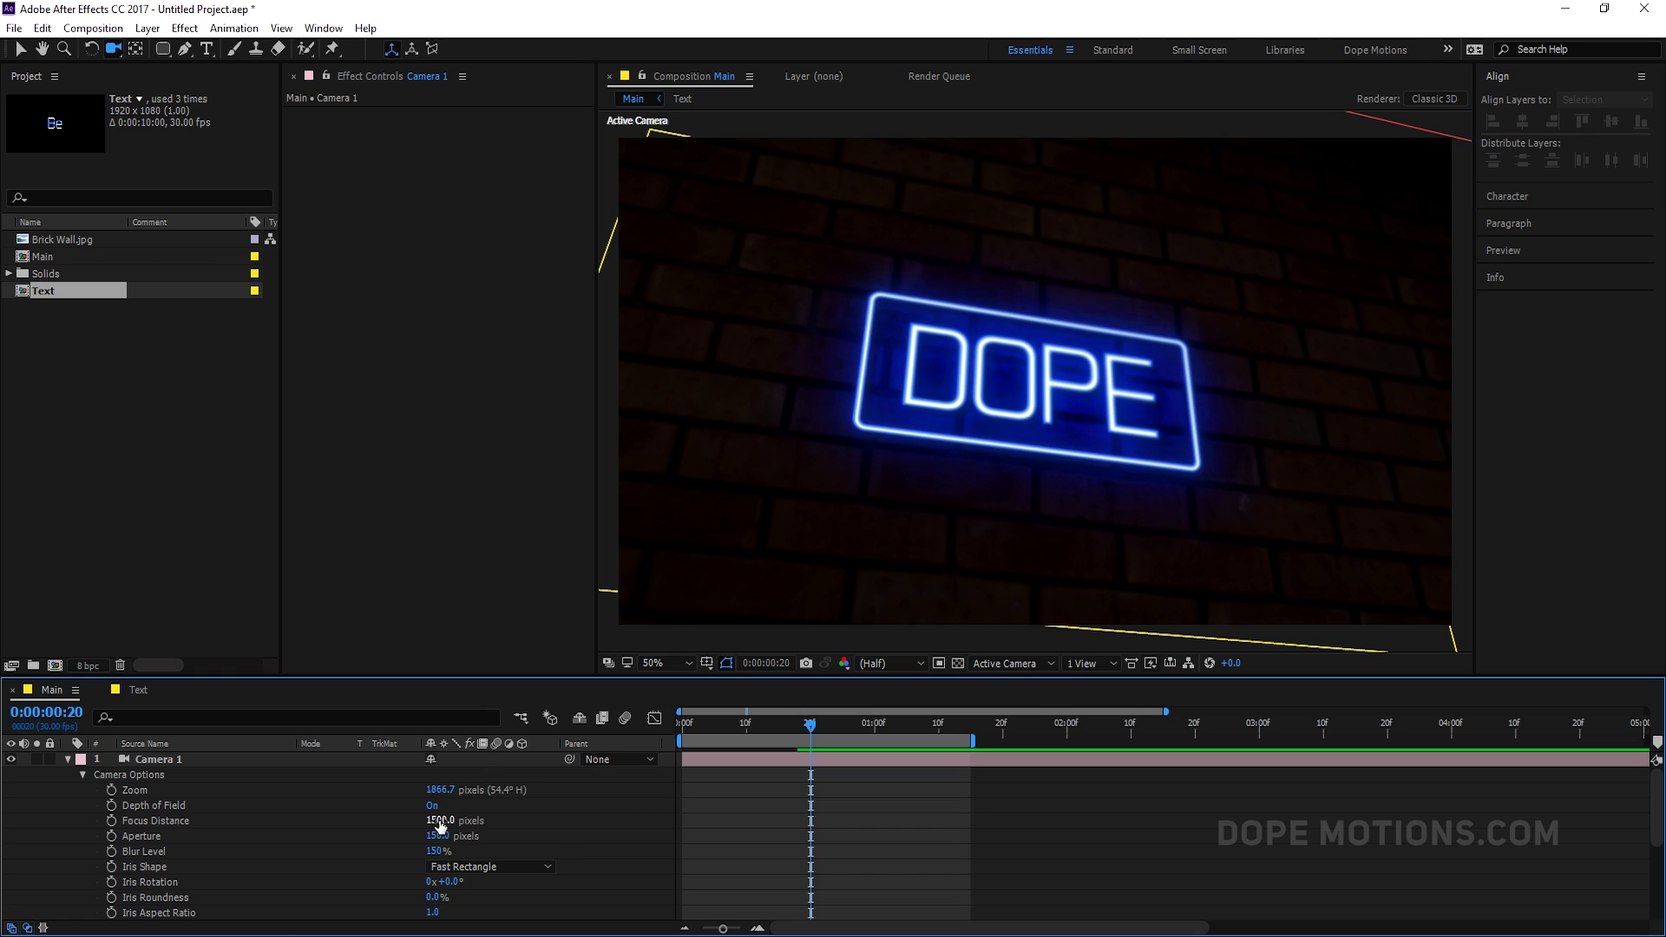
left_click(440, 821)
type("2000")
key("Return")
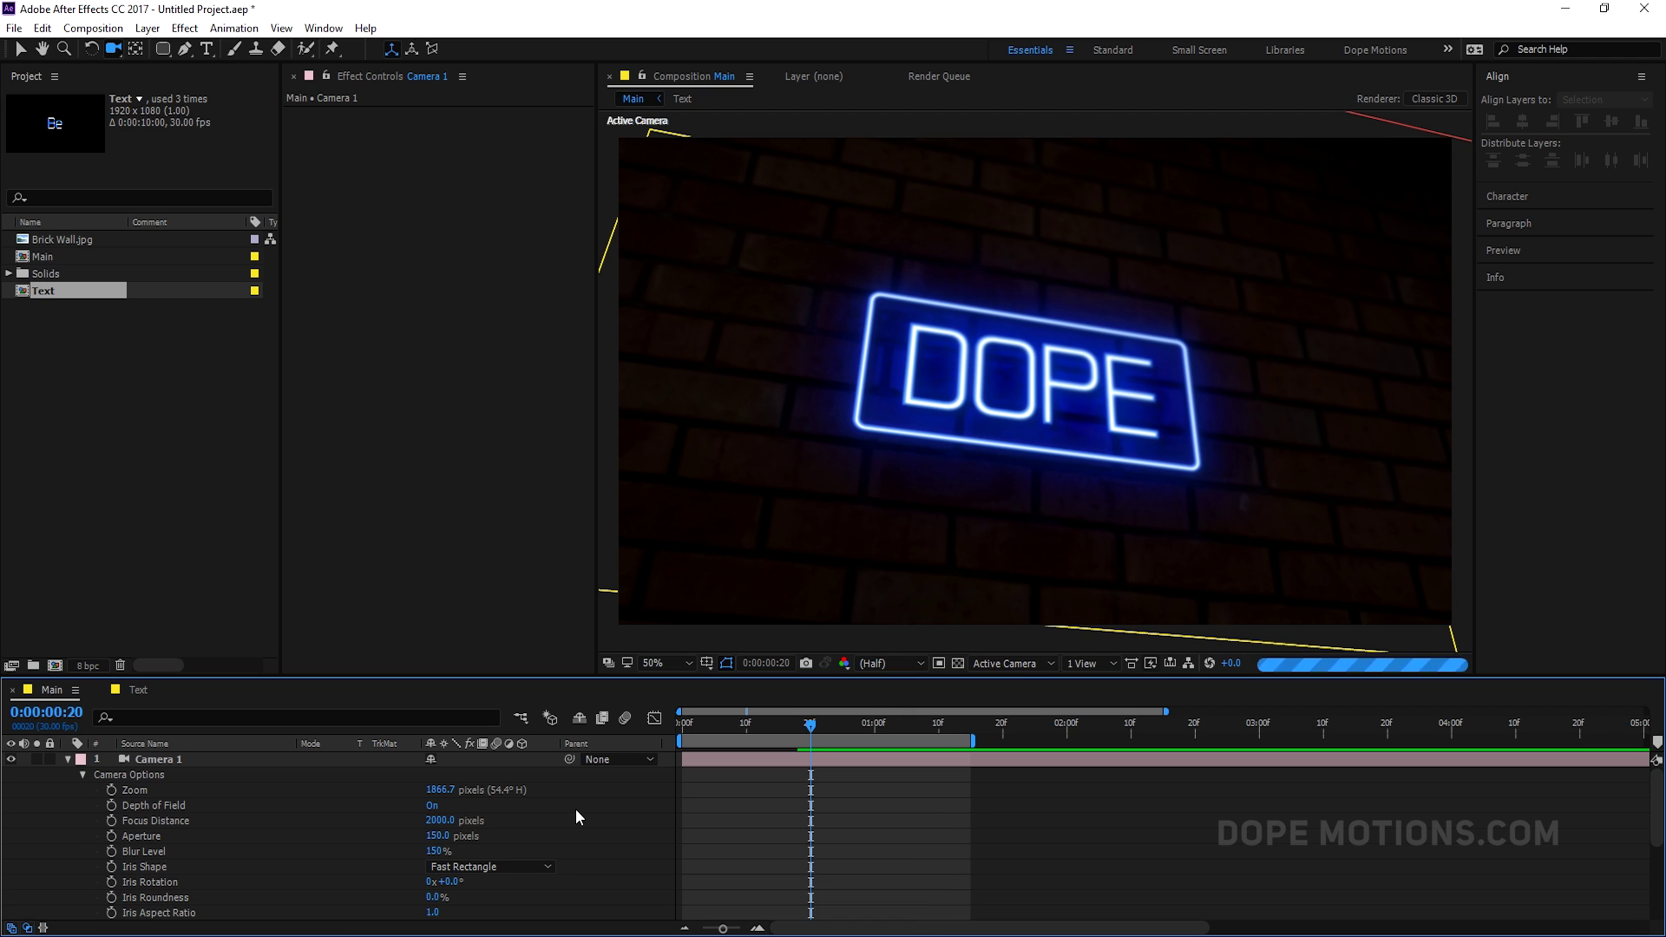
mouse_move(994, 410)
left_mouse_down()
mouse_move(1012, 406)
mouse_move(996, 415)
left_mouse_up()
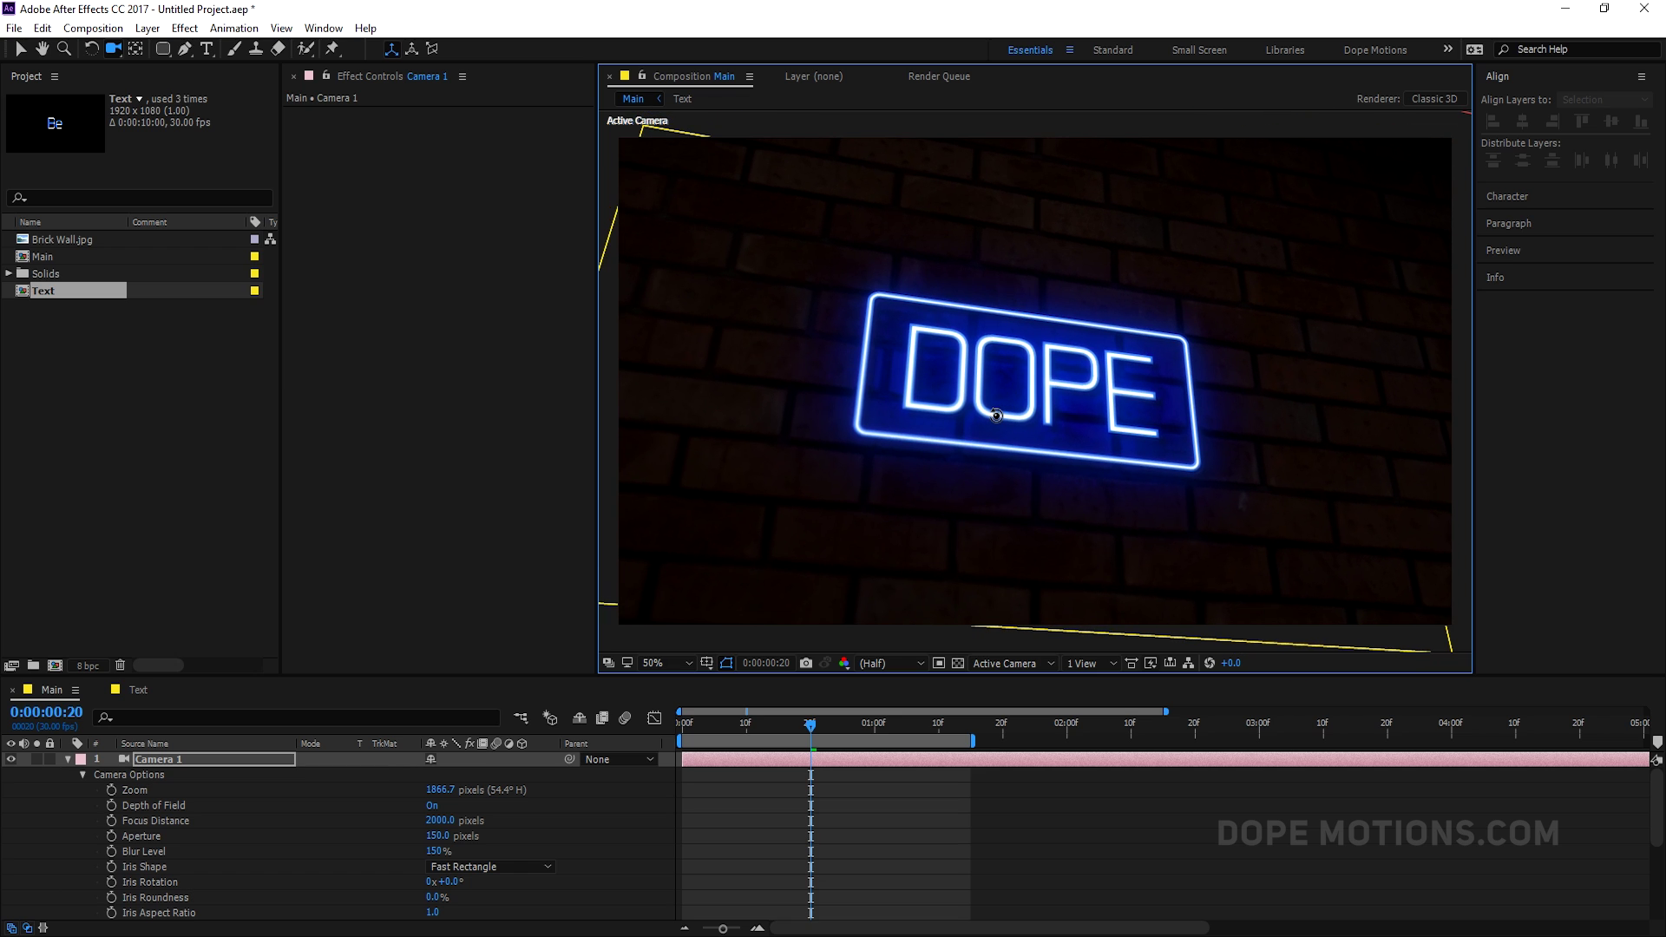
left_click(62, 820)
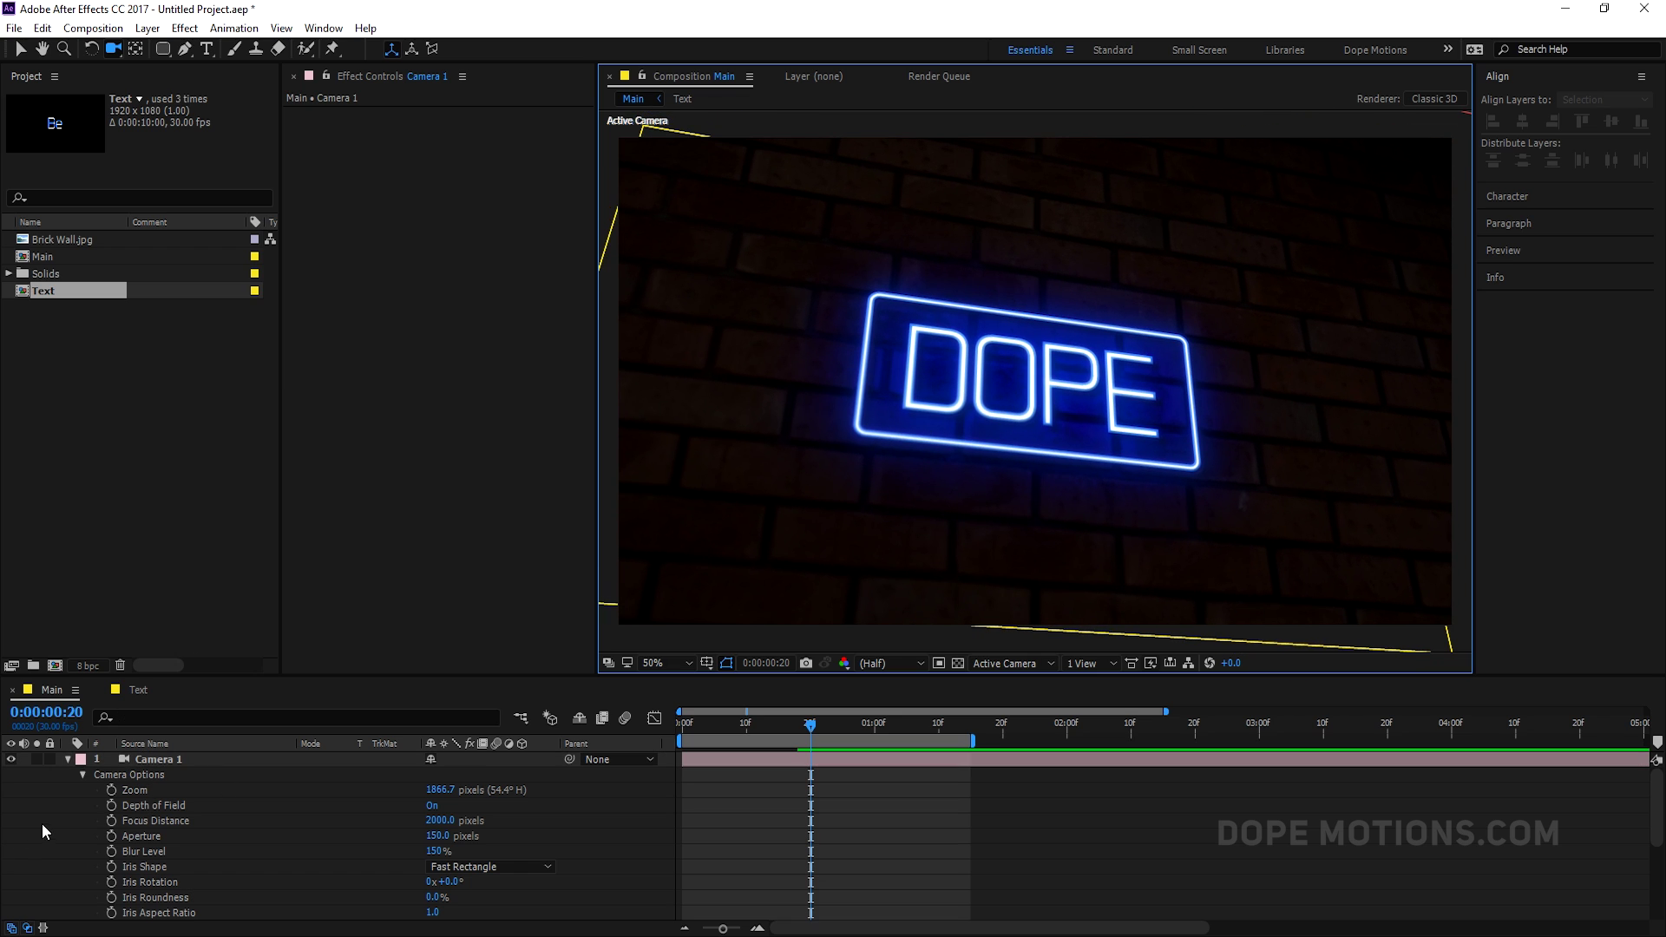
Step: On the fourth Text layer, raise Drop Shadow opacity and distance and set softness to 10
left_click(68, 760)
left_click(153, 808)
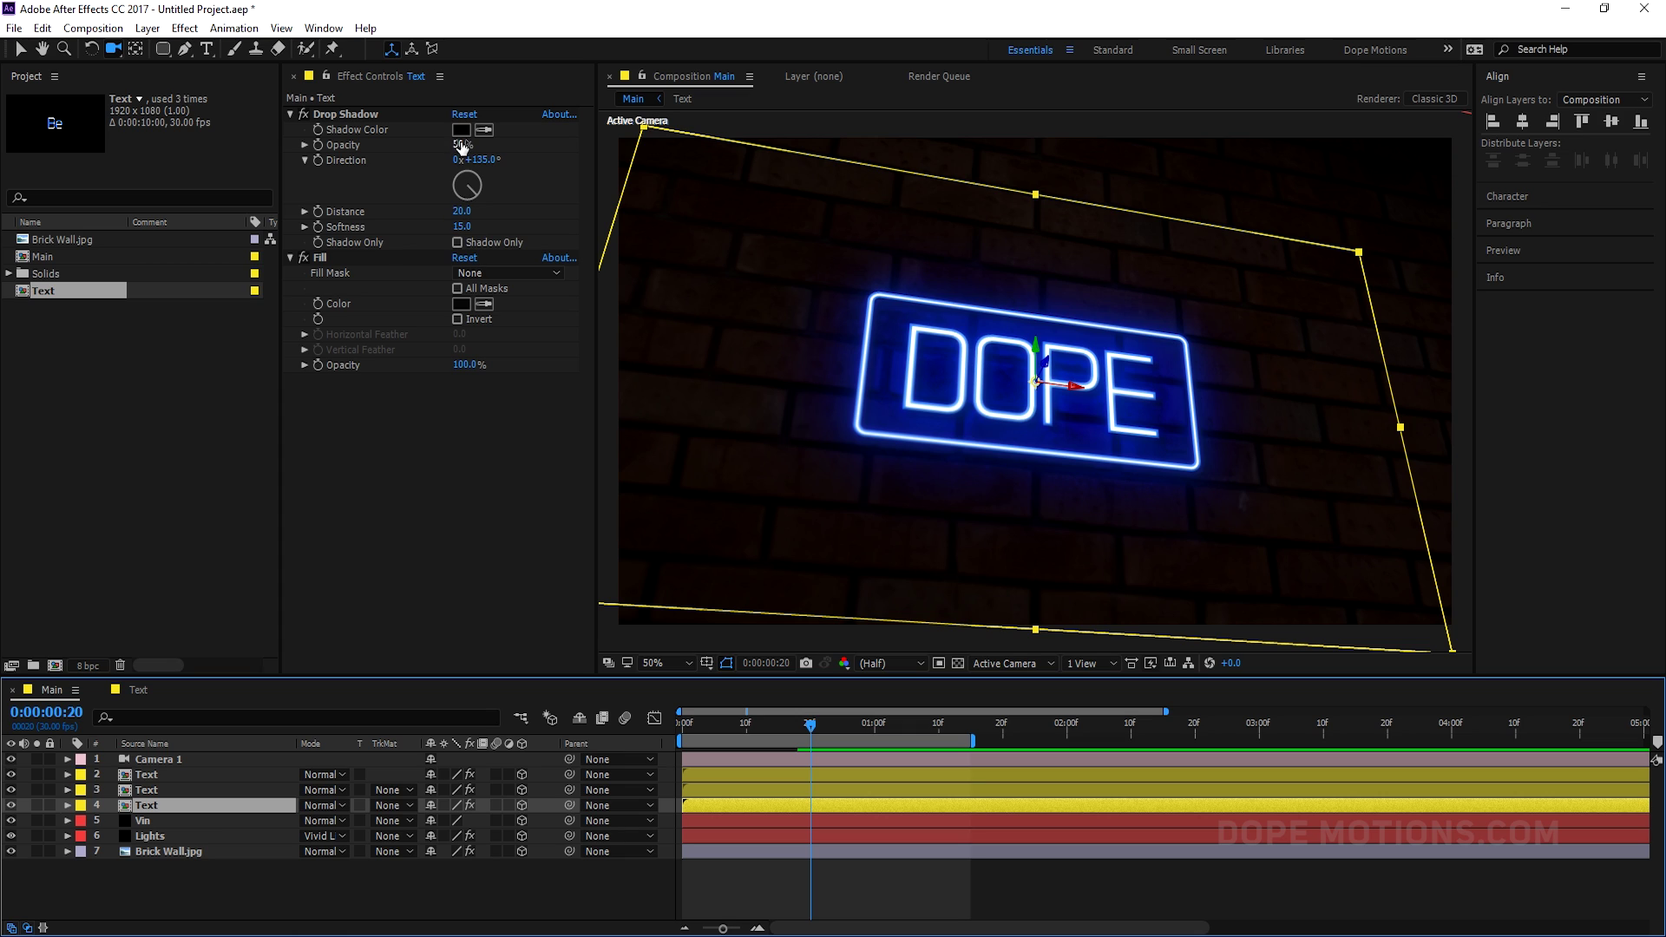
left_click_drag(459, 145, 487, 149)
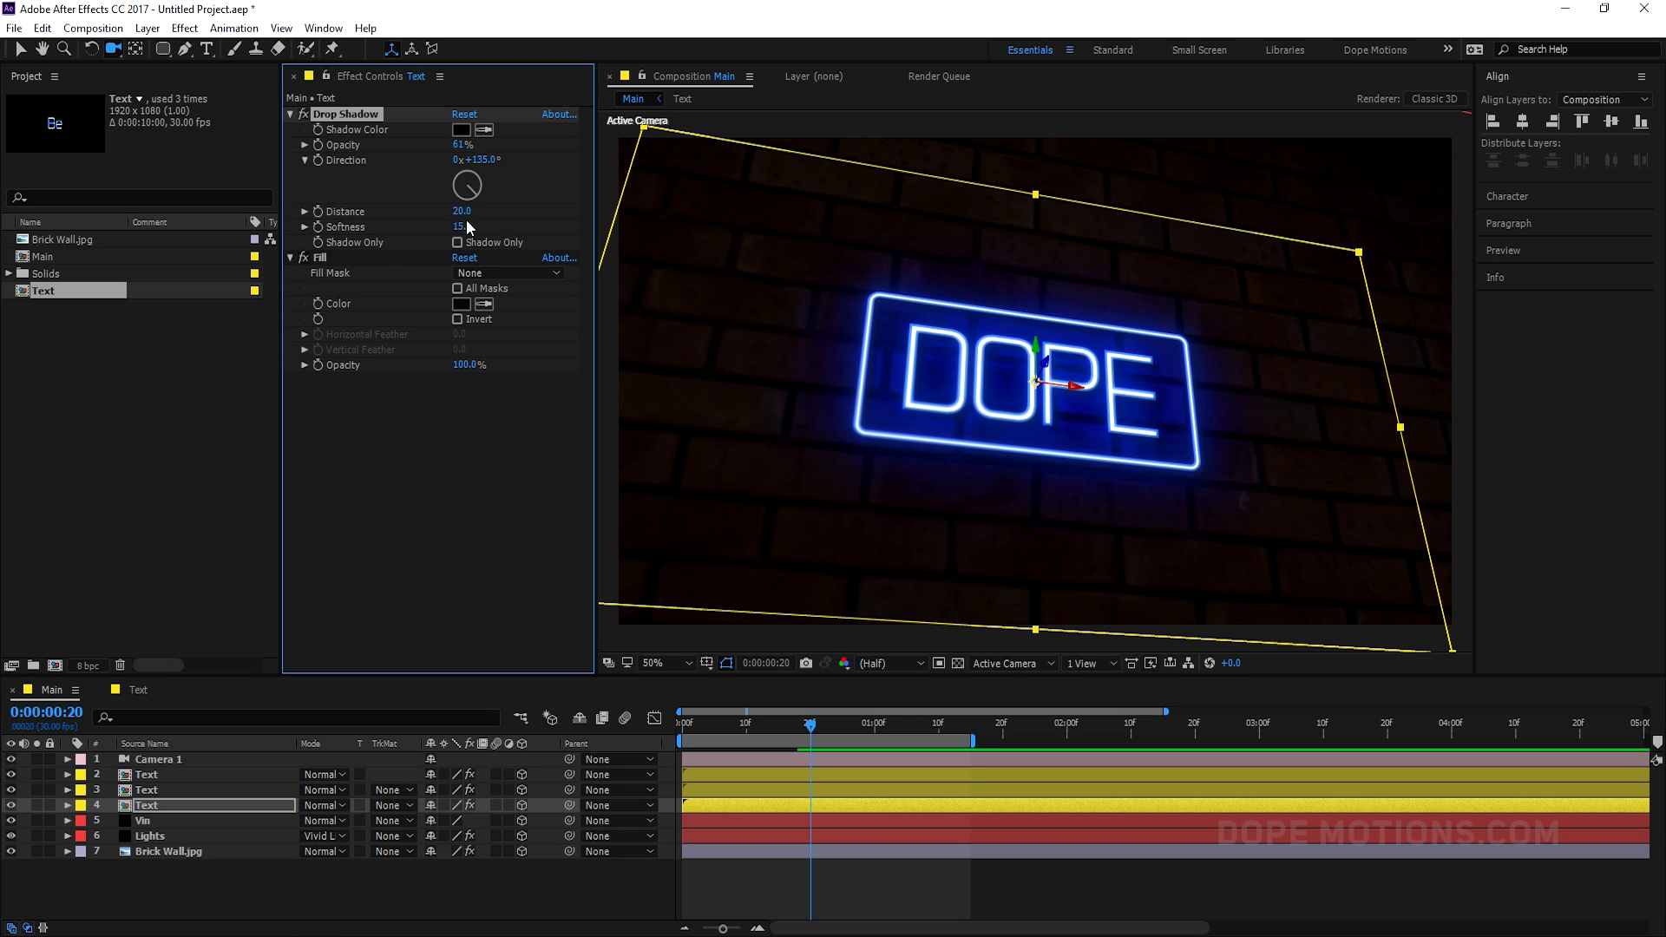
left_click_drag(461, 211, 469, 210)
left_click(461, 228)
type("10")
key("Return")
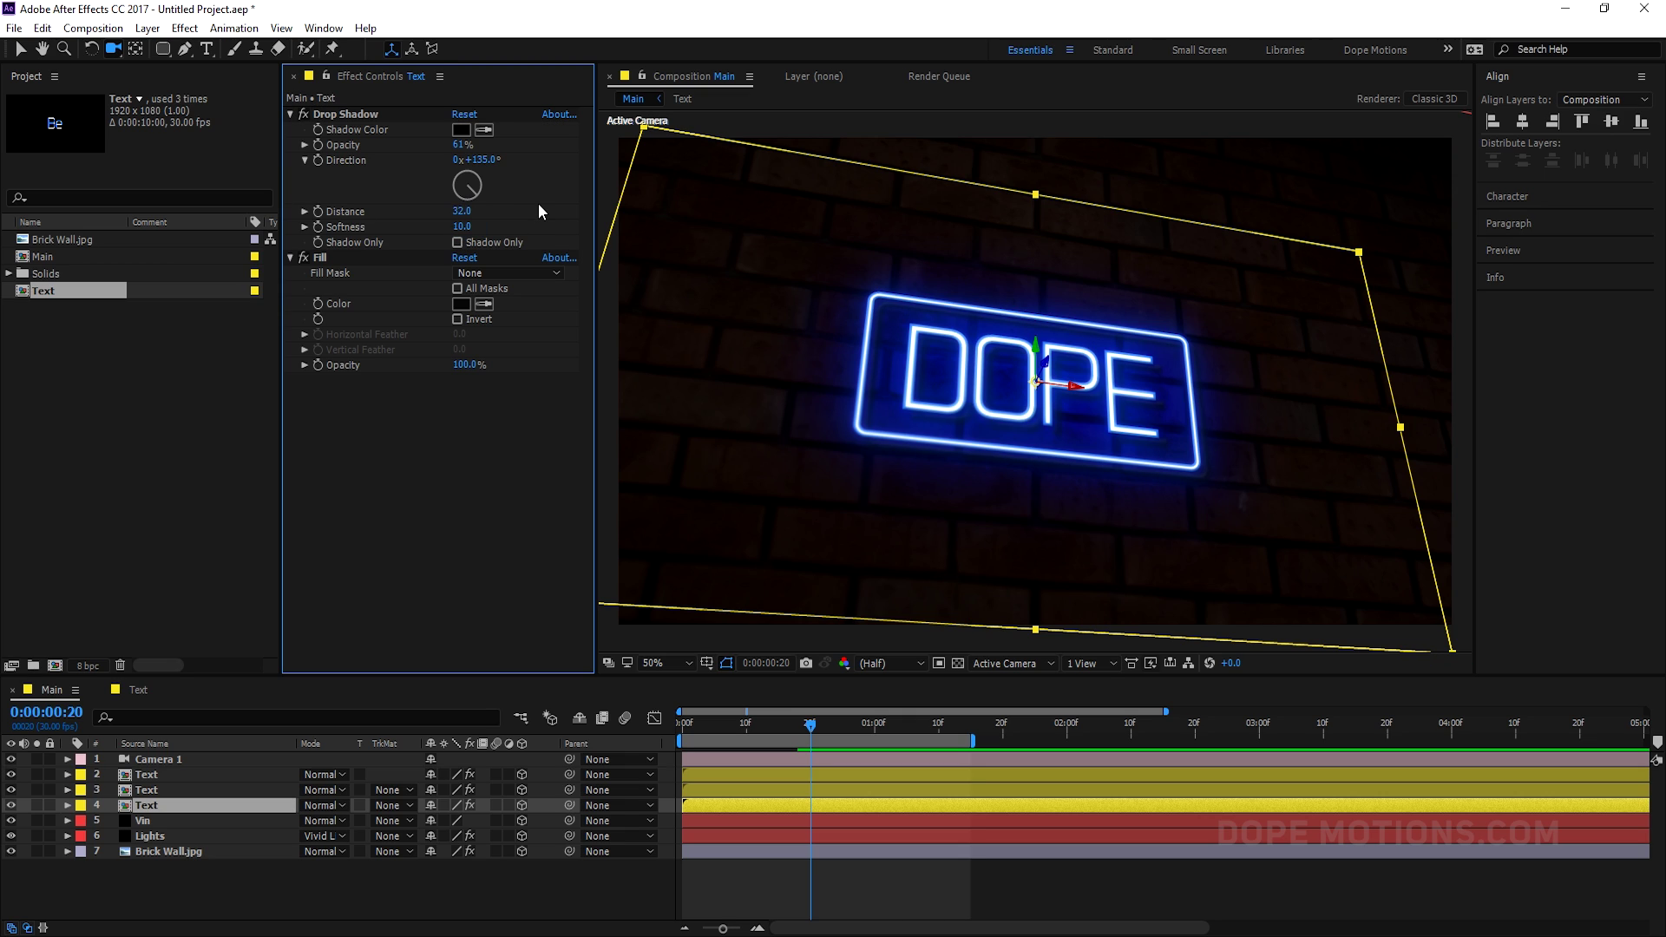
Step: Set the drop shadow opacity to 75% and bring the distance back to 21
left_click(460, 146)
type("75")
key("Return")
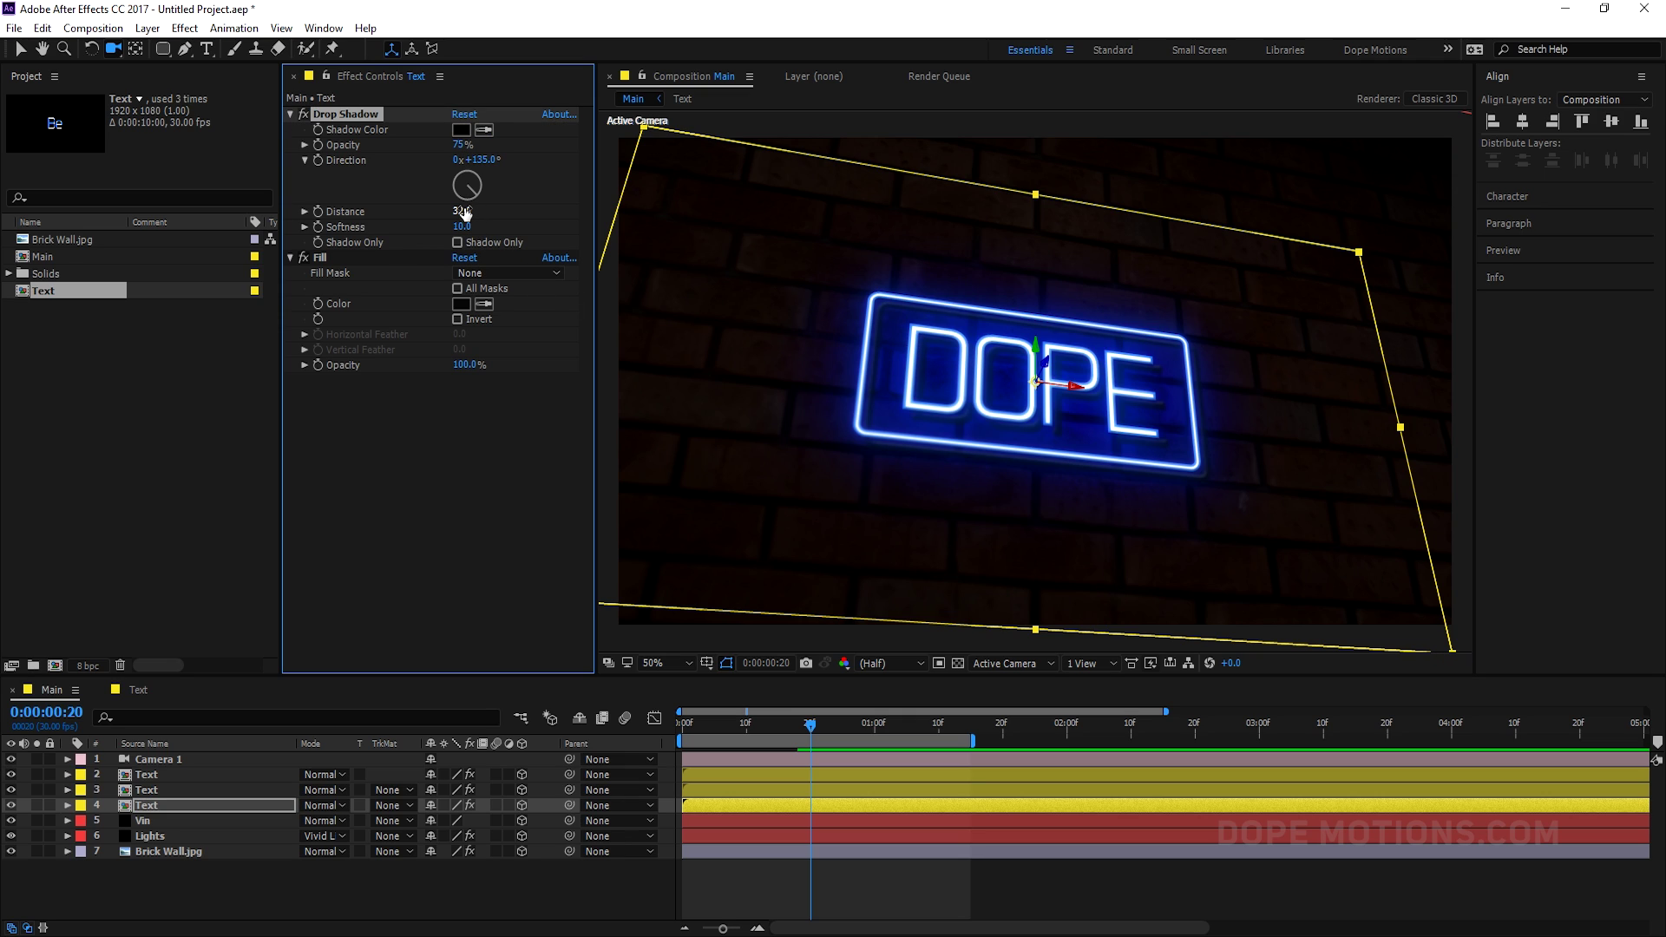
left_click_drag(461, 210, 454, 210)
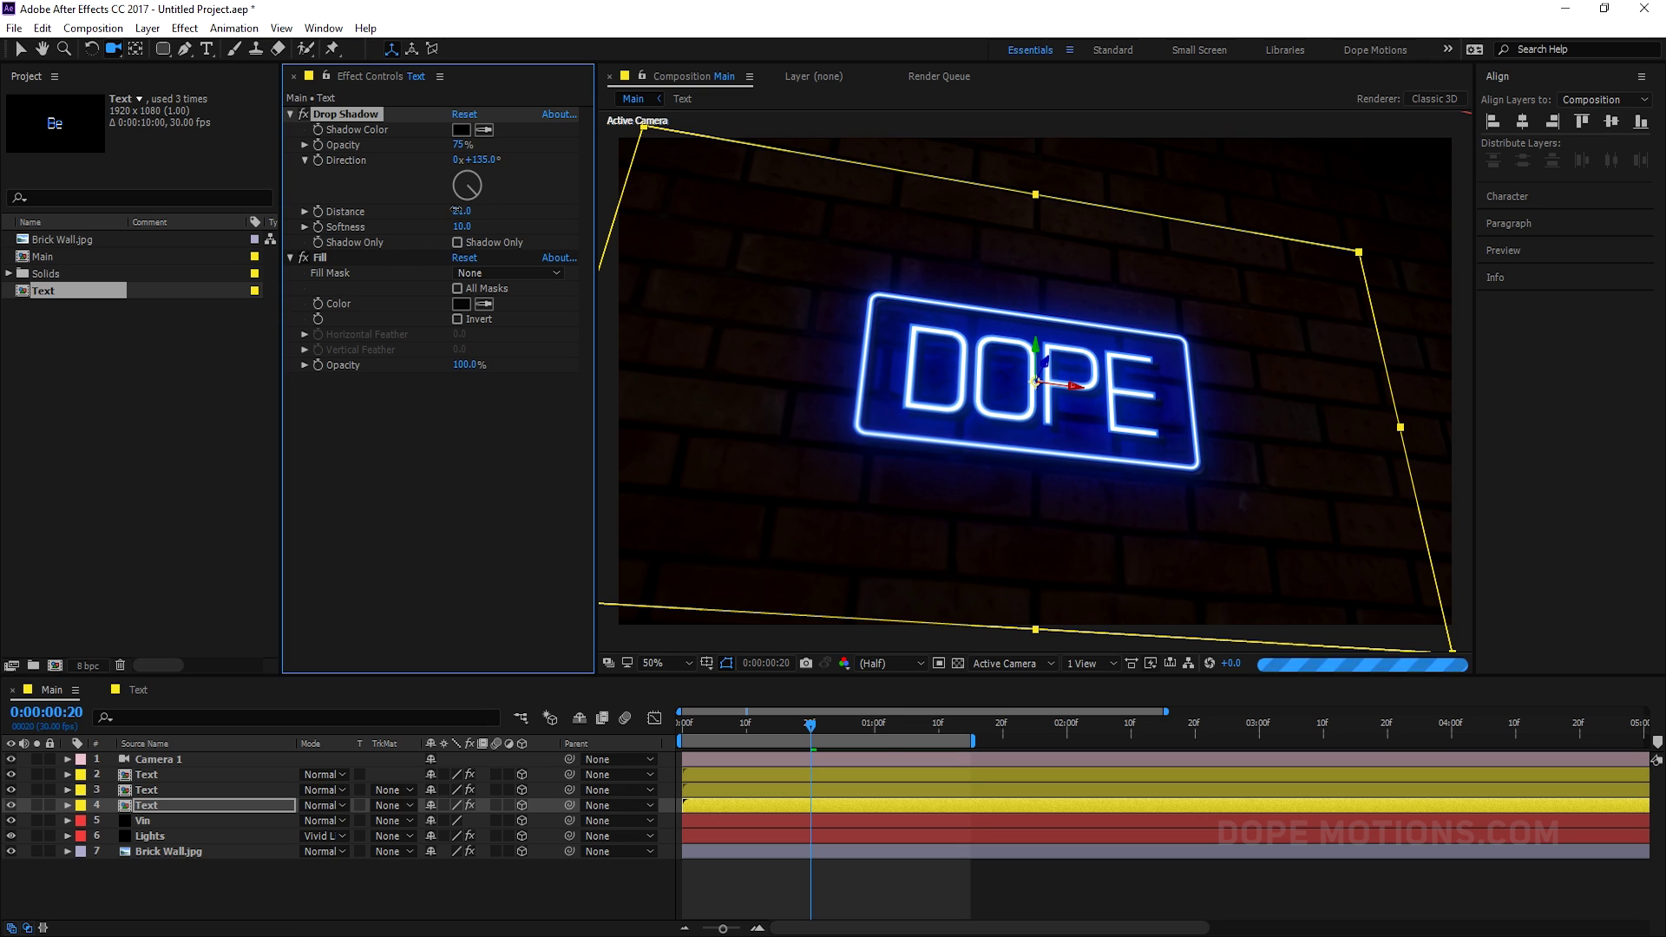
left_click(356, 871)
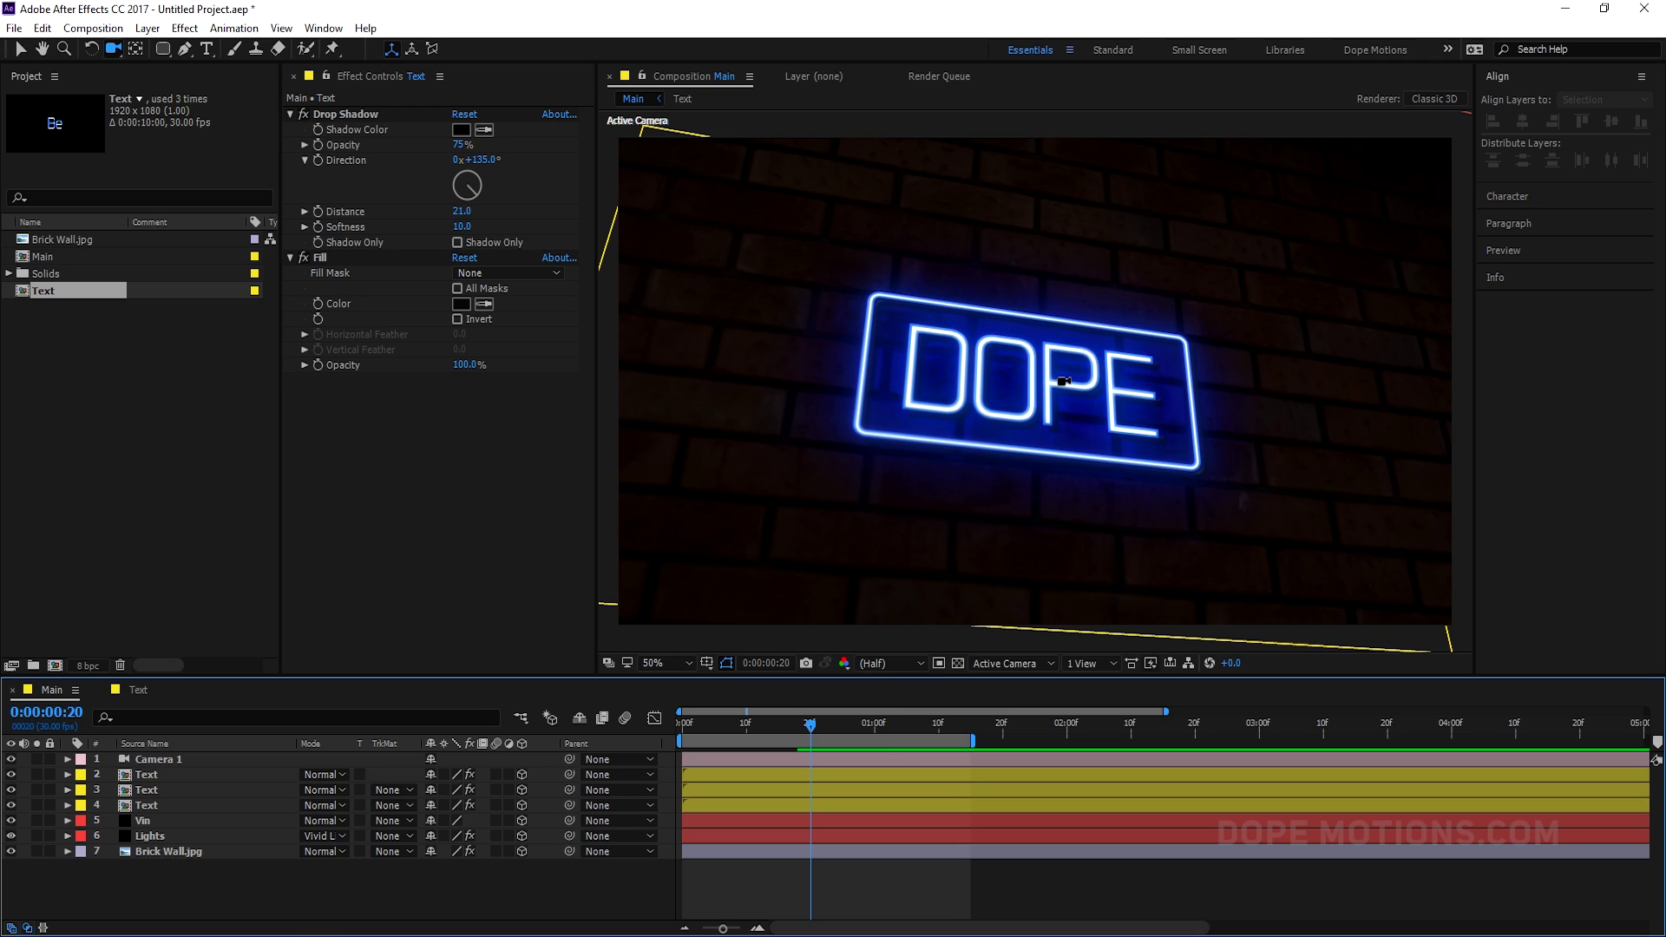
left_click(1066, 733)
Step: Keyframe Camera 1's position at 2 seconds, orbit to a new angle at 0:00, and preview
left_click(156, 769)
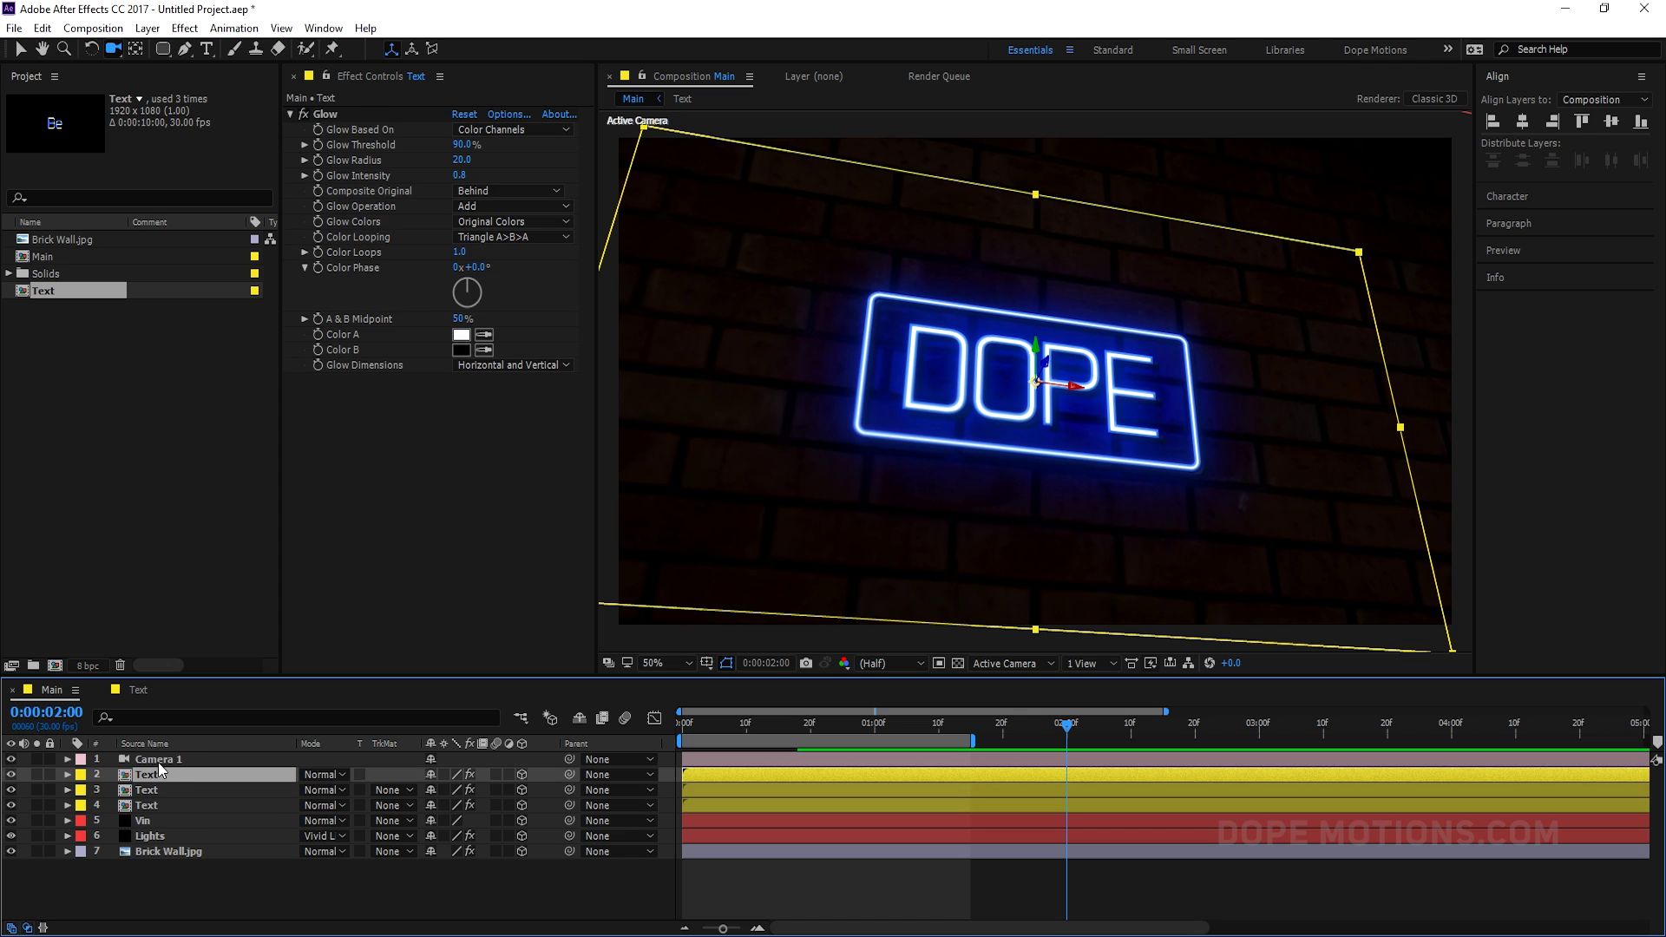
left_click(193, 754)
key("p")
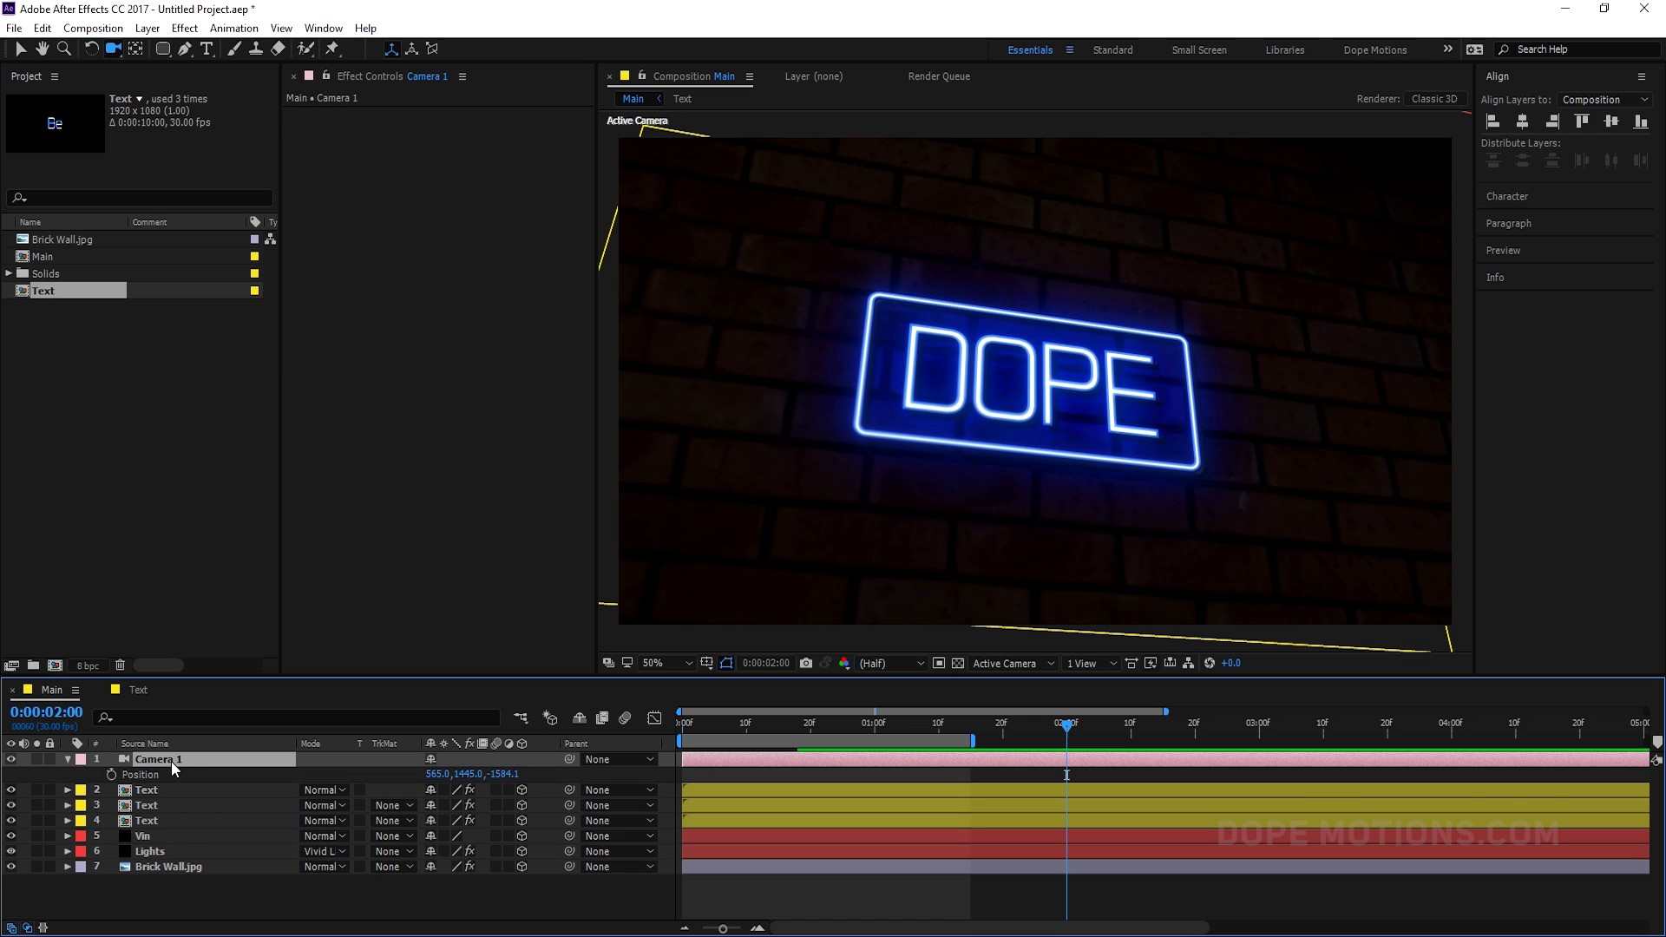
left_click(111, 775)
left_click_drag(738, 722, 608, 731)
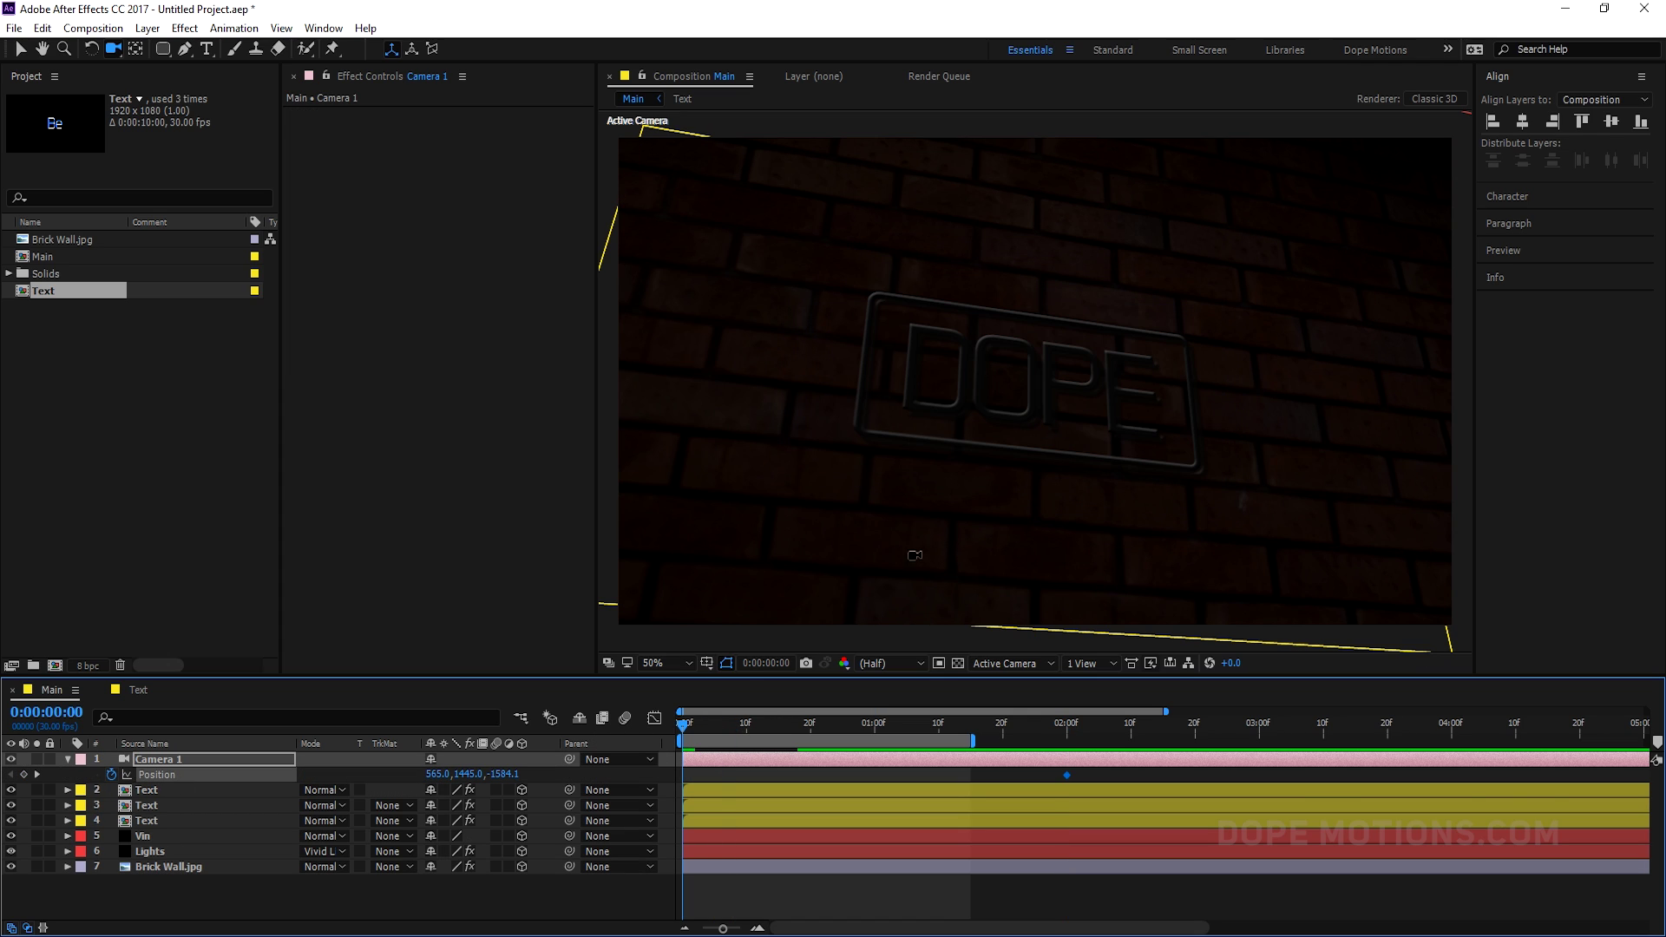
mouse_move(1016, 464)
left_mouse_down()
mouse_move(997, 465)
mouse_move(1003, 487)
left_mouse_up()
key("space")
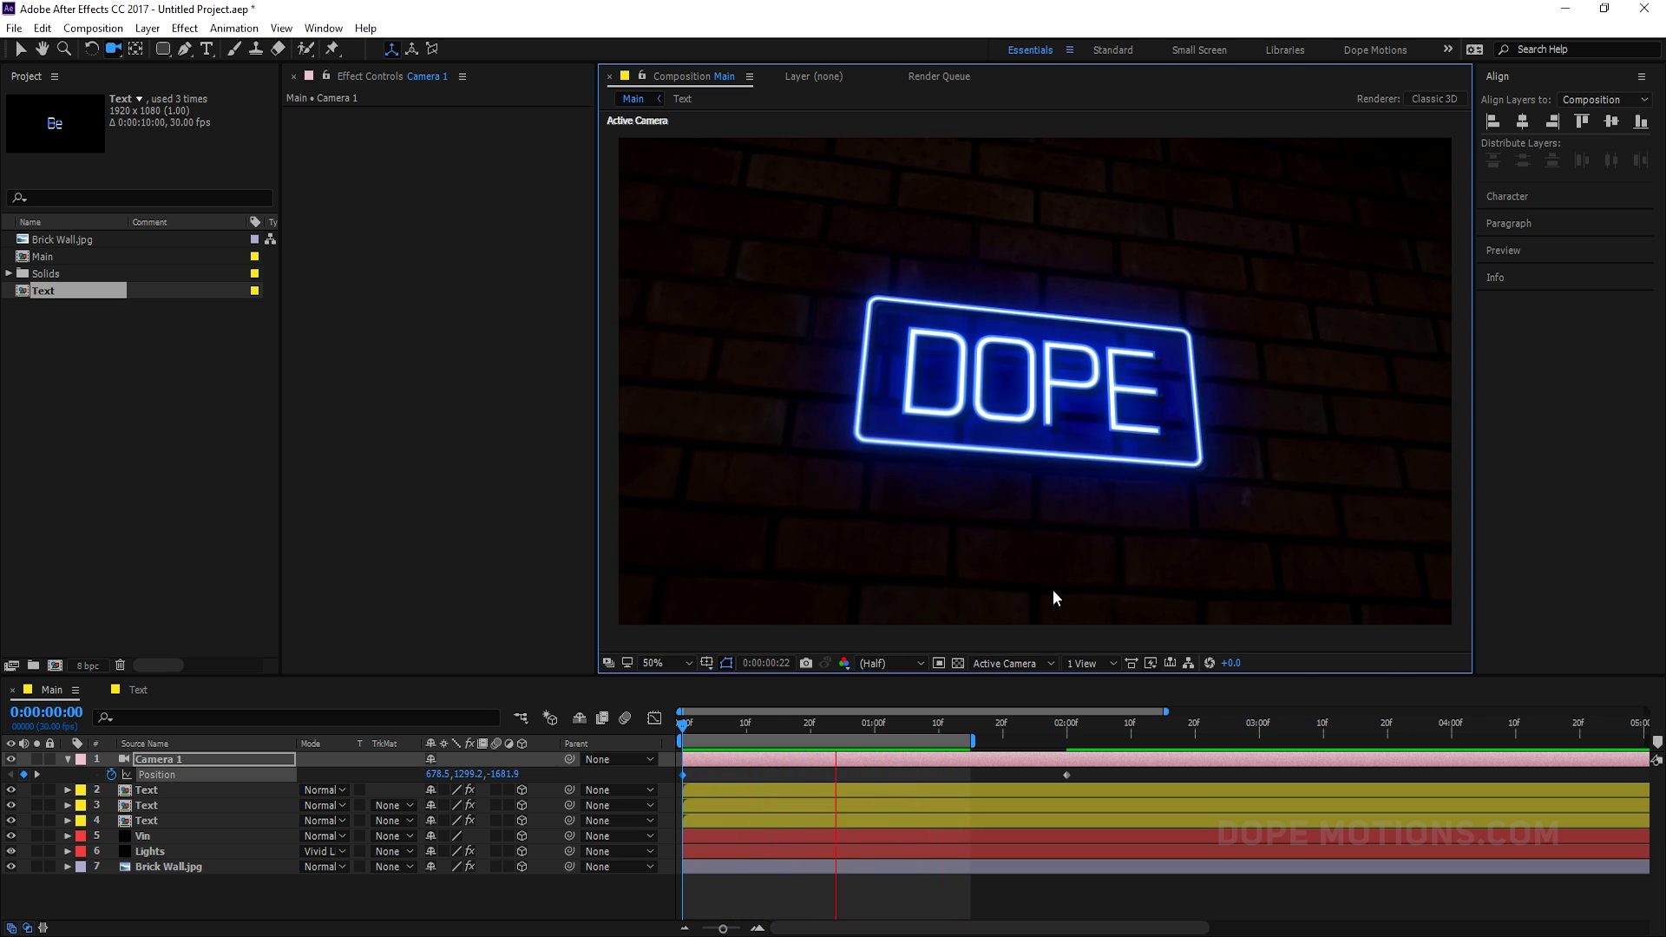
Step: Halt the looping RAM preview of the flickering DOPE sign with Space
key("space")
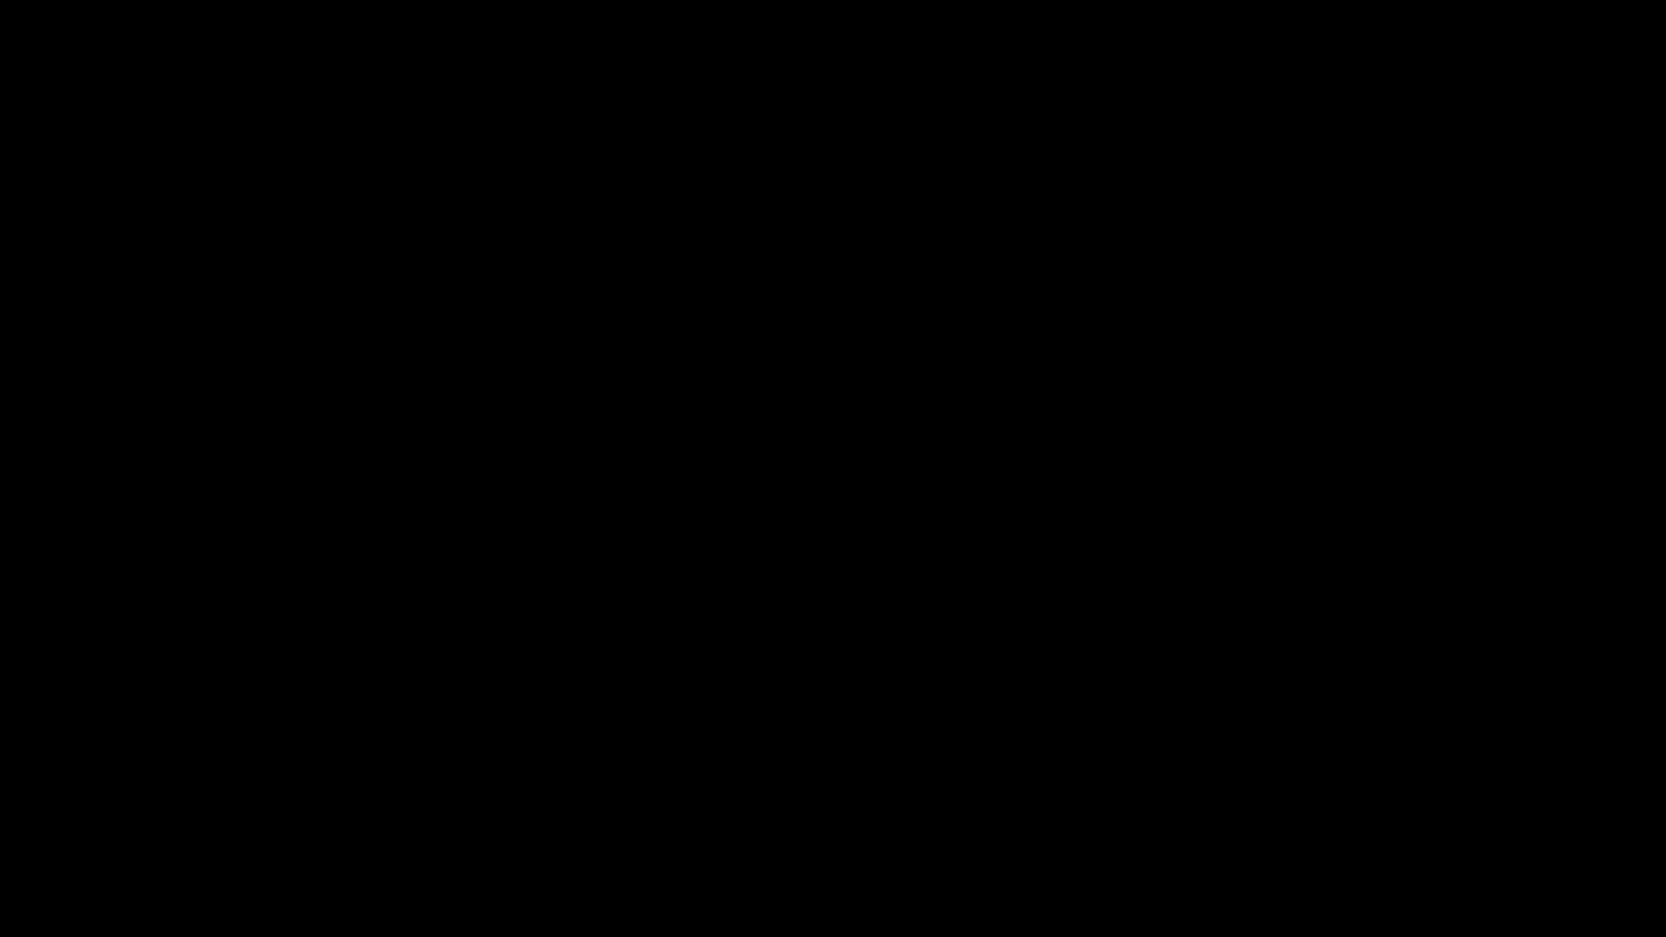